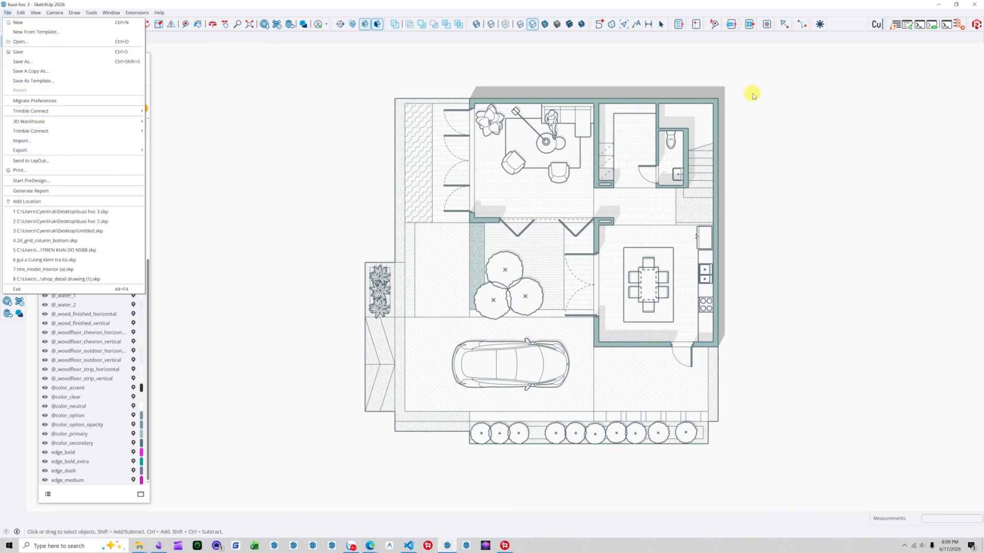
Step: Switch from SketchUp to LayOut and start a new blank landscape document
click(750, 286)
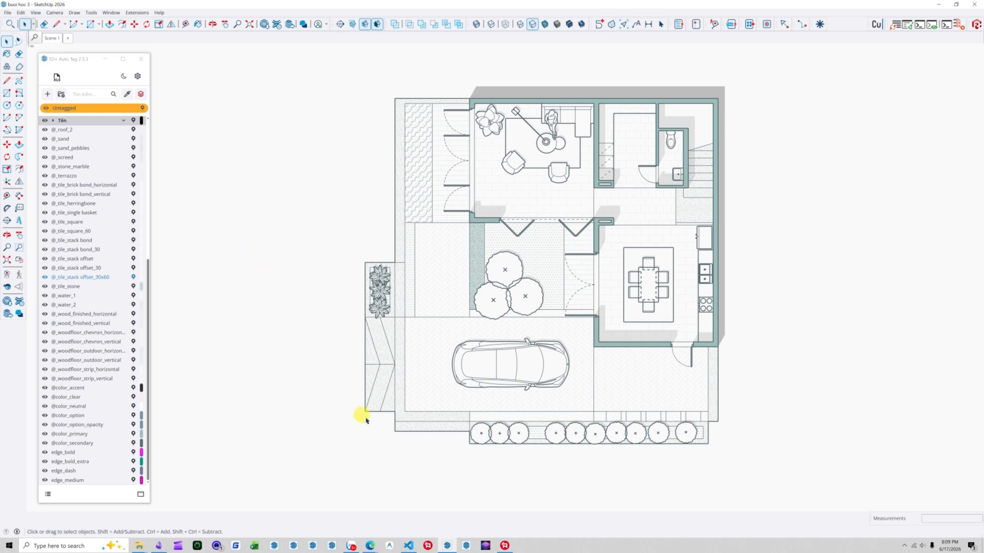
click(466, 546)
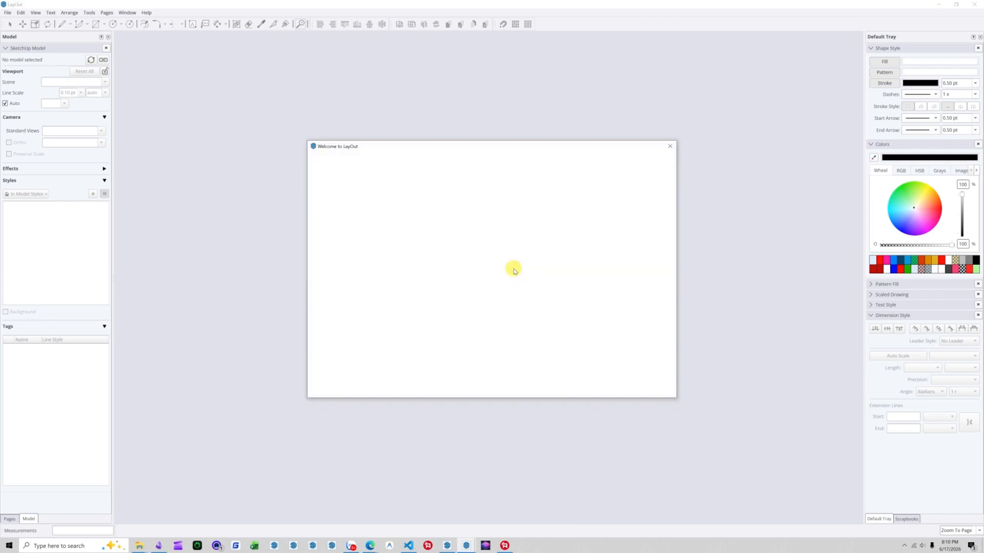
drag(477, 145, 477, 134)
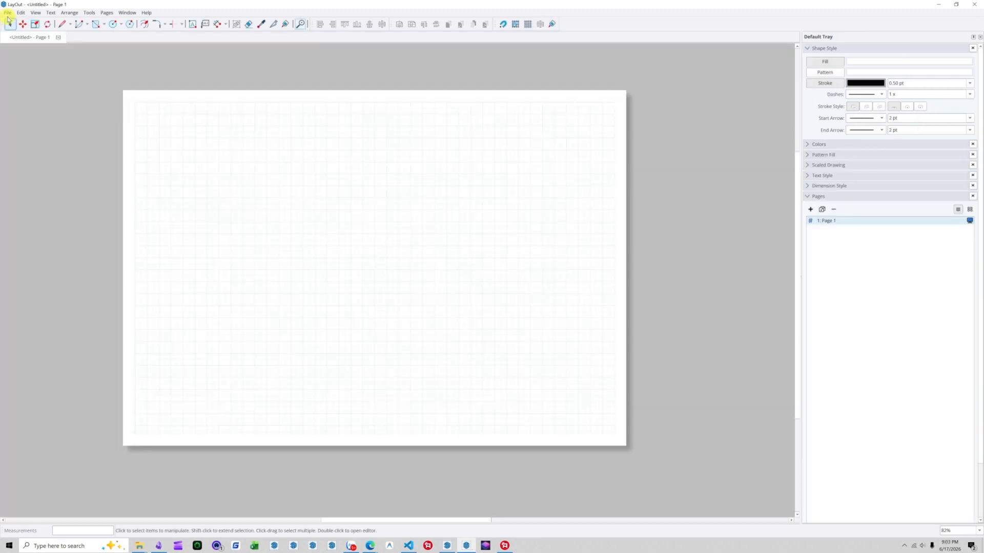
Step: Insert the SketchUp floor plan model into the blank page as a viewport
click(6, 13)
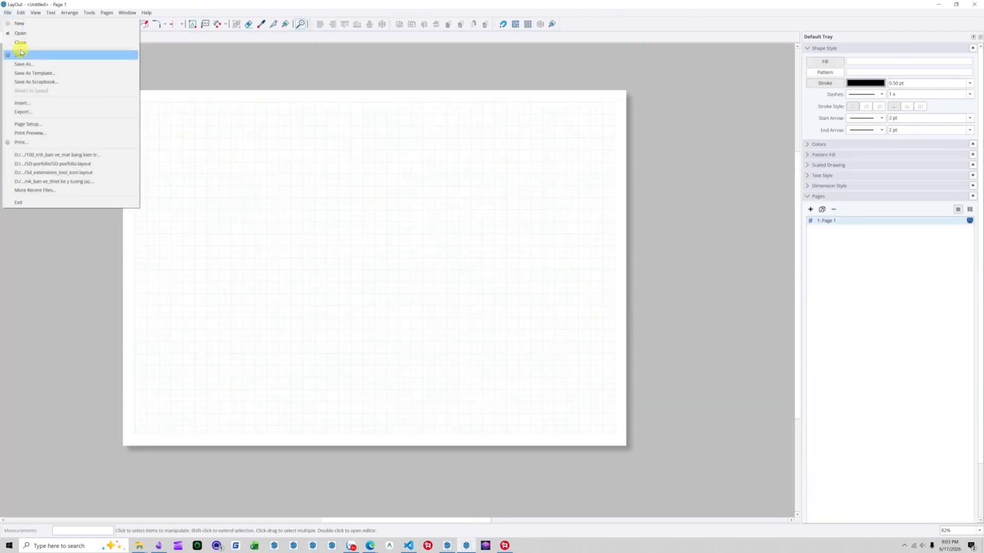
click(40, 104)
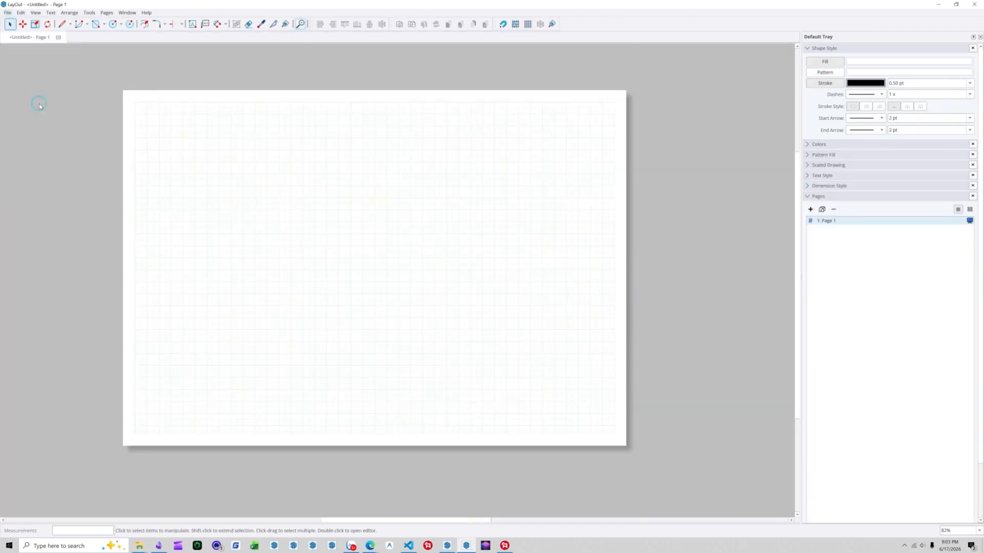
drag(319, 274, 319, 233)
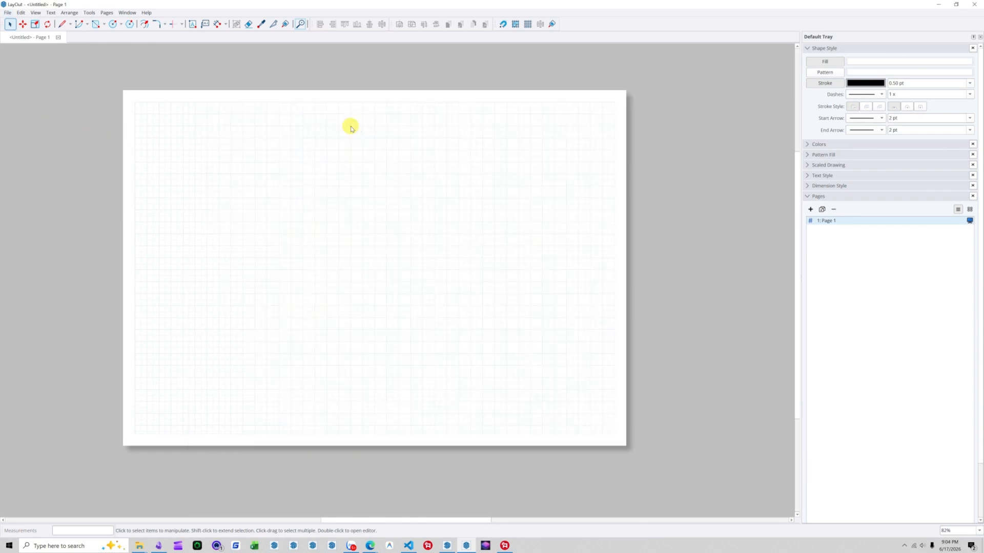
scroll(387, 236, up, 2)
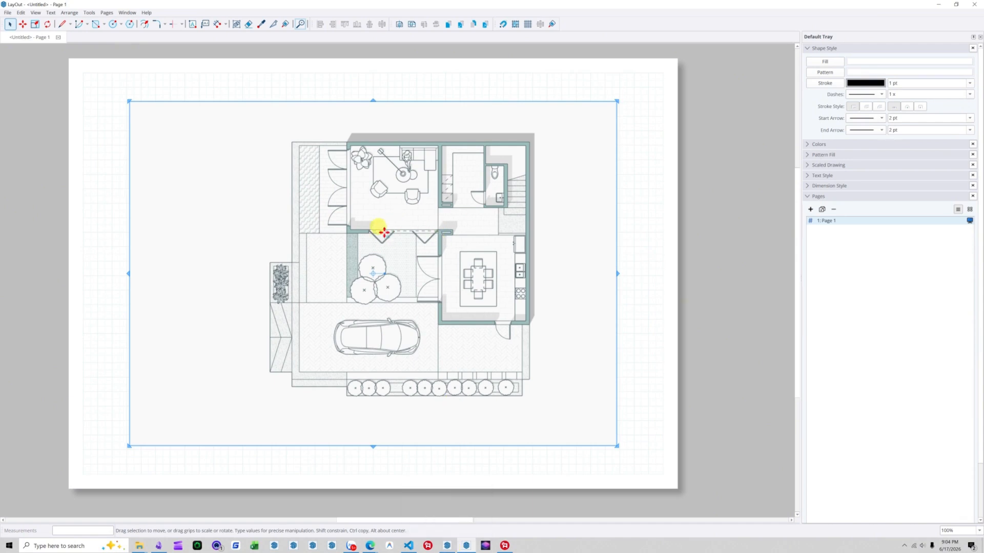
scroll(410, 227, down, 2)
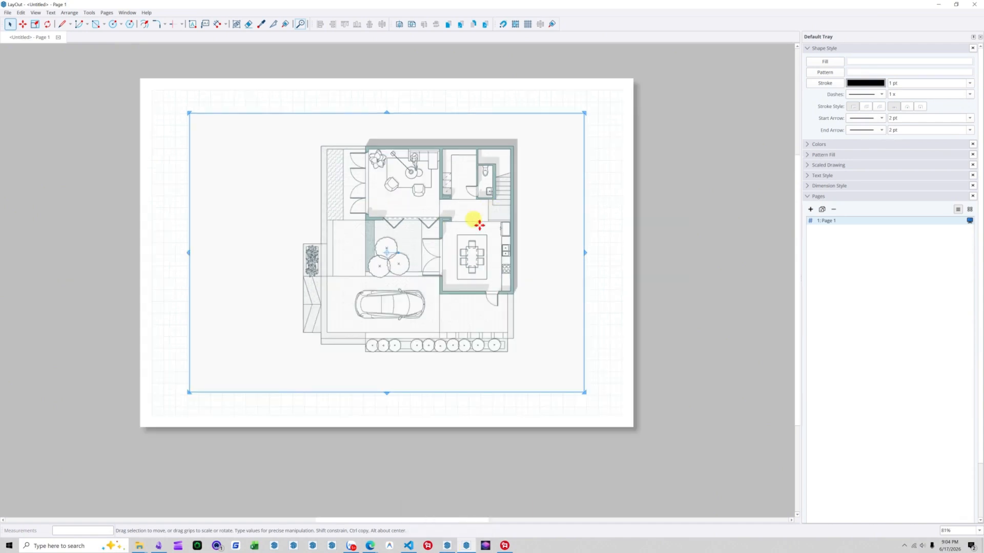
click(642, 250)
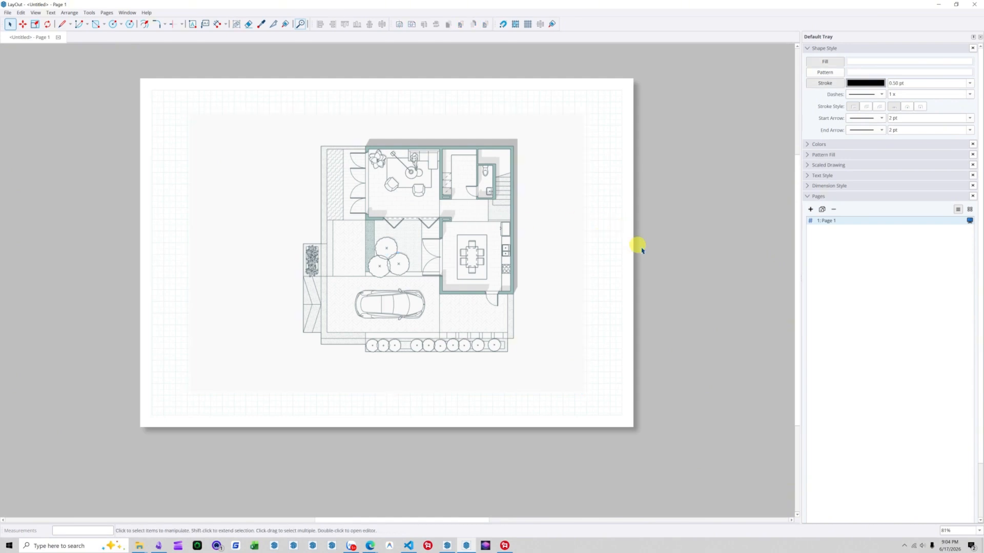
Step: Set the floor plan viewport's scale to 1mm:50mm (1:50)
click(450, 184)
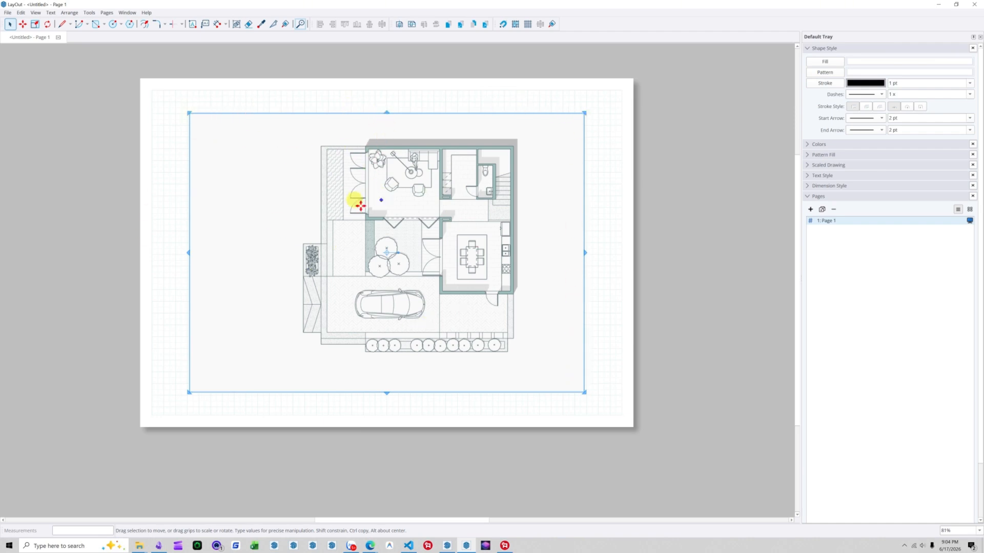
right_click(337, 157)
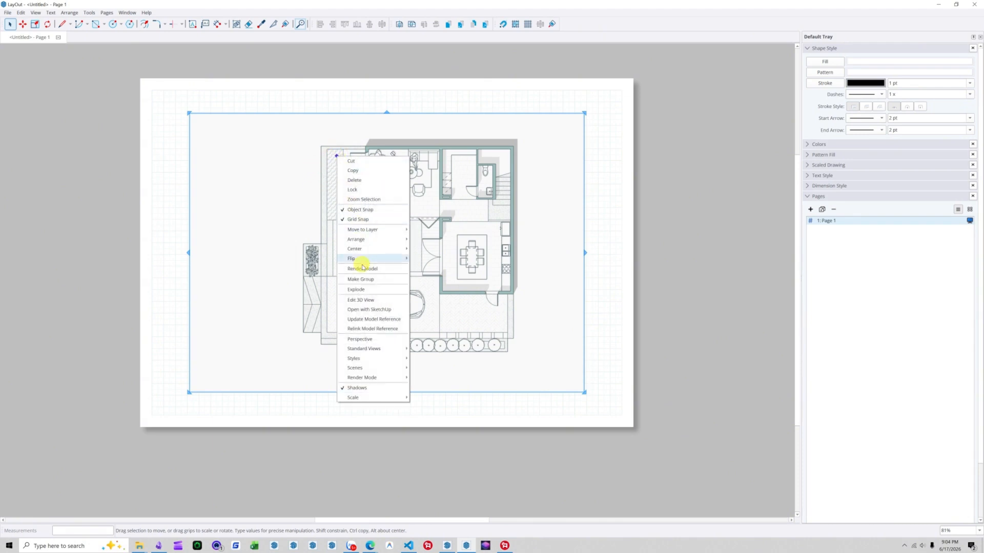
mouse_move(357, 400)
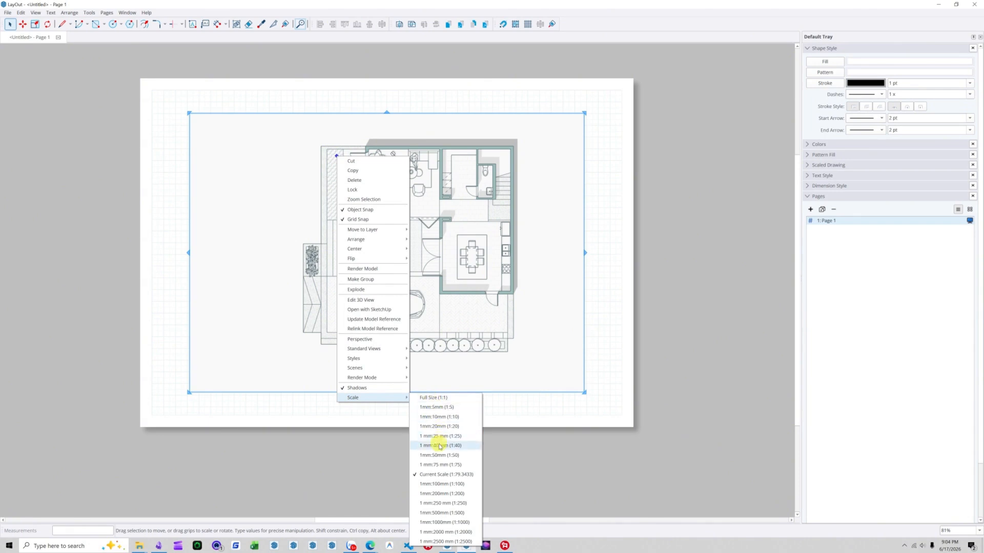
click(437, 484)
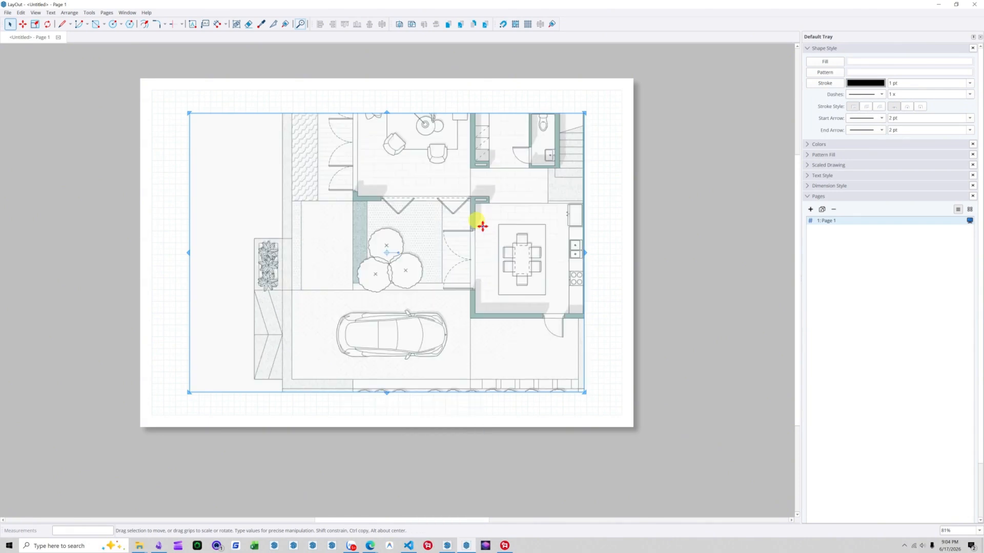
Step: Extend the viewport's upper, right and lower edges until the frame contains the whole floor plan
scroll(384, 154, down, 2)
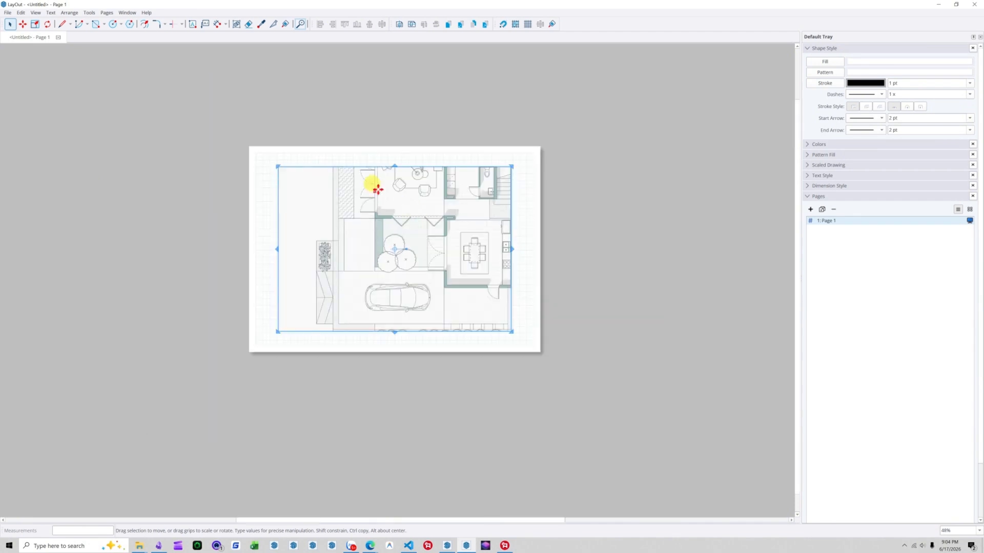
scroll(374, 187, up, 8)
scroll(332, 127, down, 8)
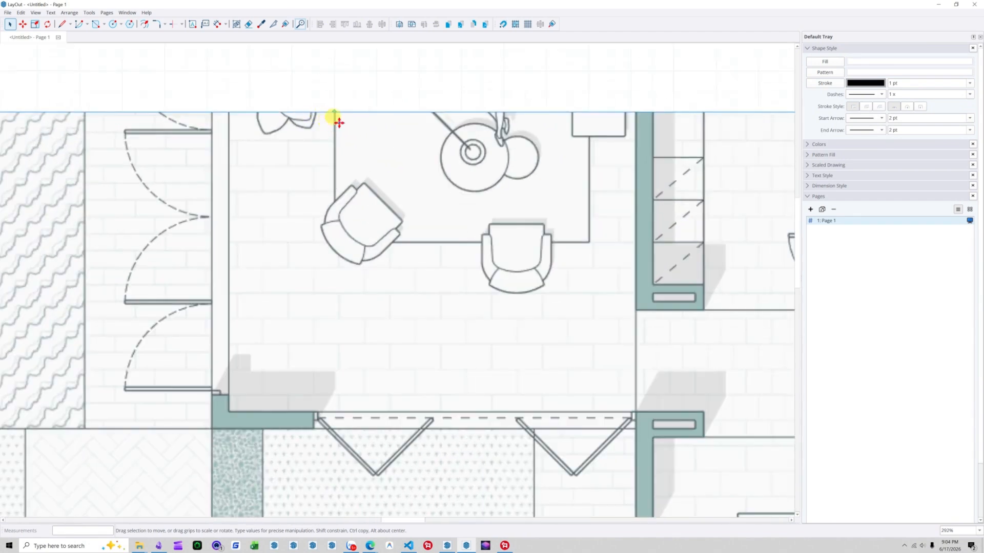
drag(413, 199, 417, 138)
scroll(417, 139, down, 2)
drag(558, 265, 616, 272)
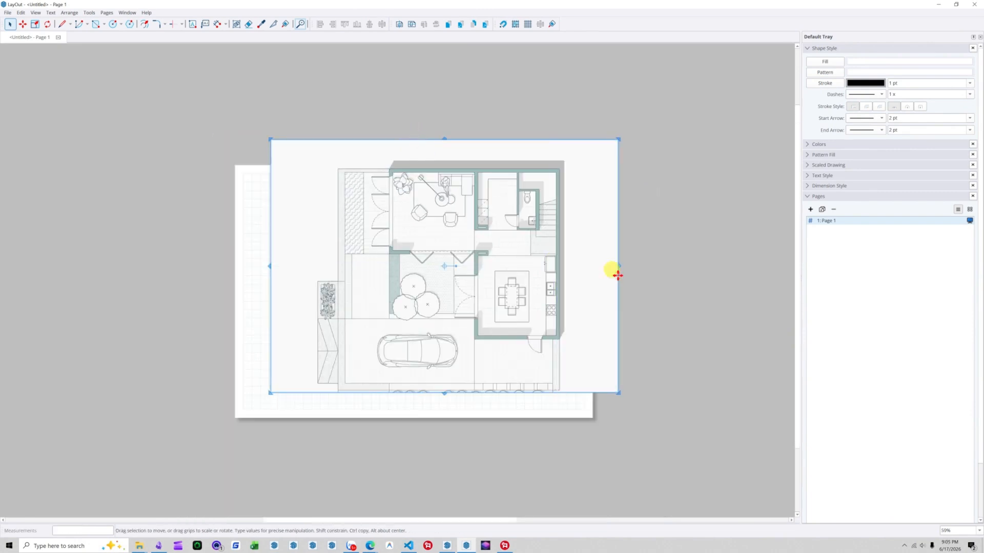
drag(443, 394, 449, 421)
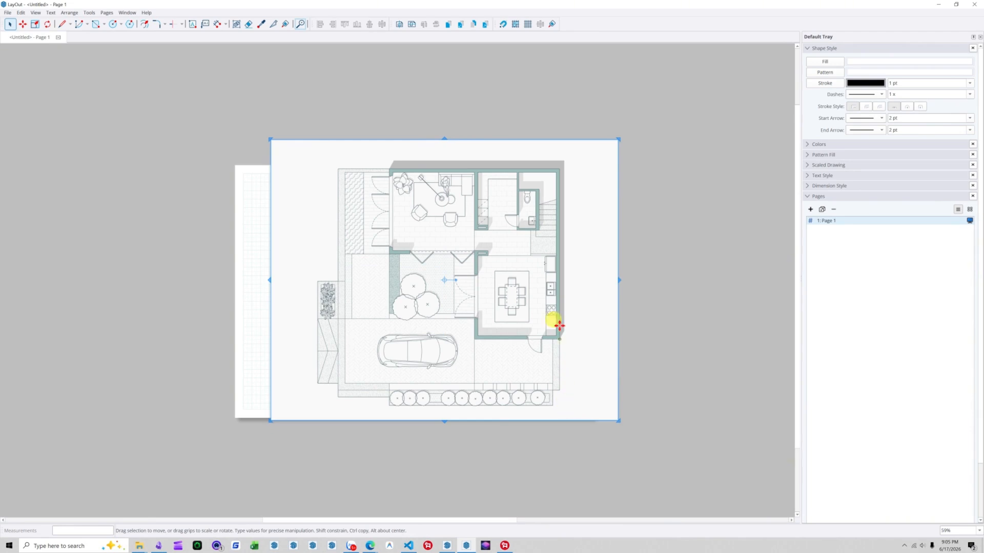
Step: Change the floor plan viewport's scale to 1 mm:75 mm (1:75) and deselect it
scroll(553, 285, up, 1)
right_click(369, 235)
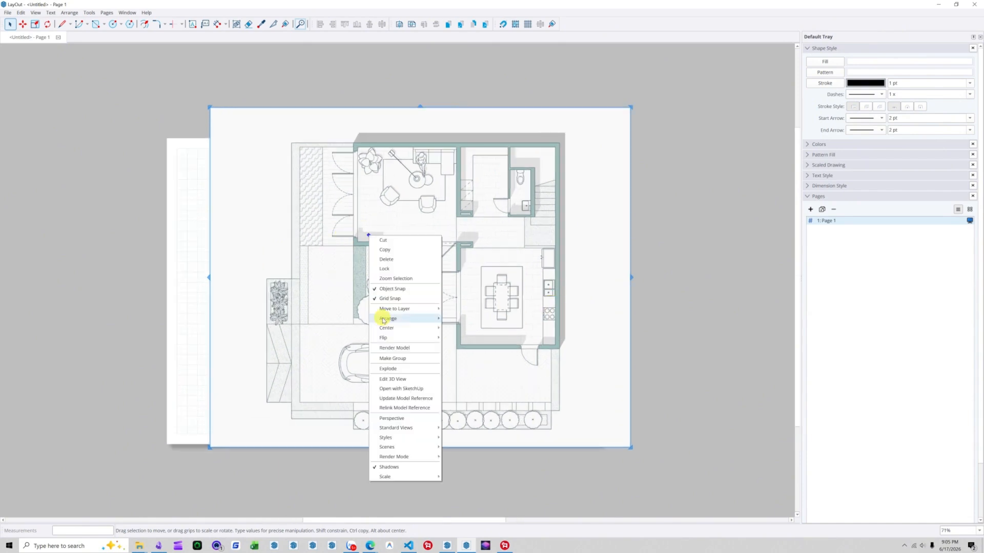
mouse_move(404, 477)
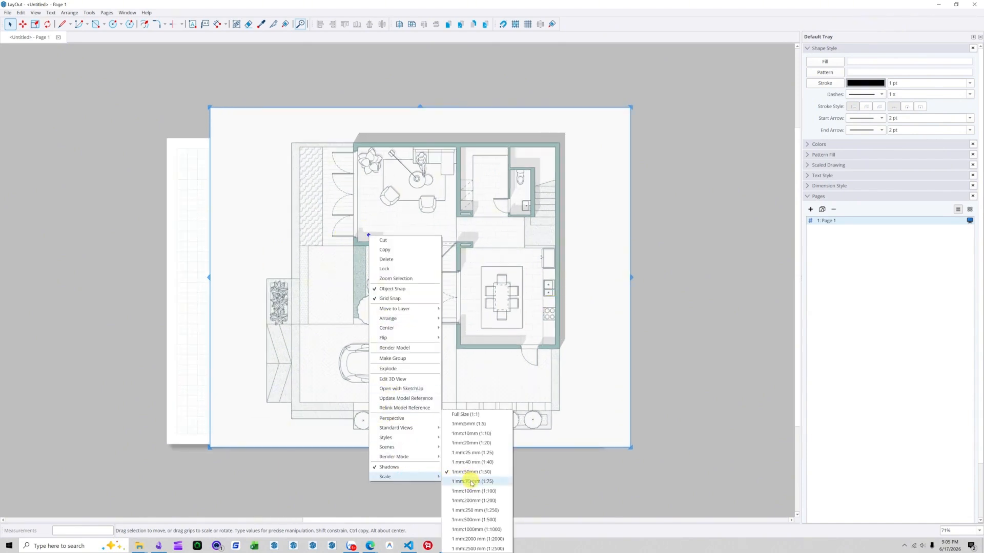
click(473, 482)
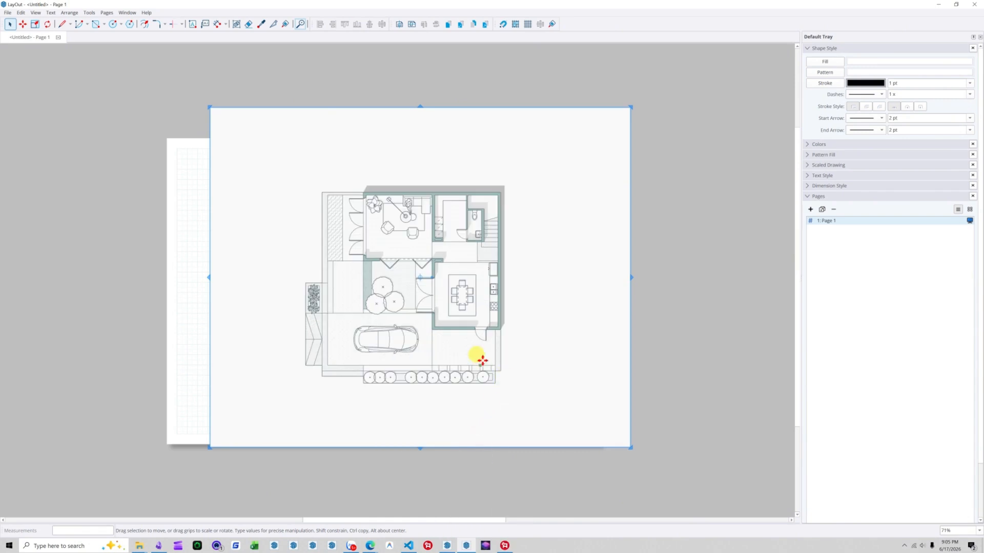
scroll(334, 266, down, 1)
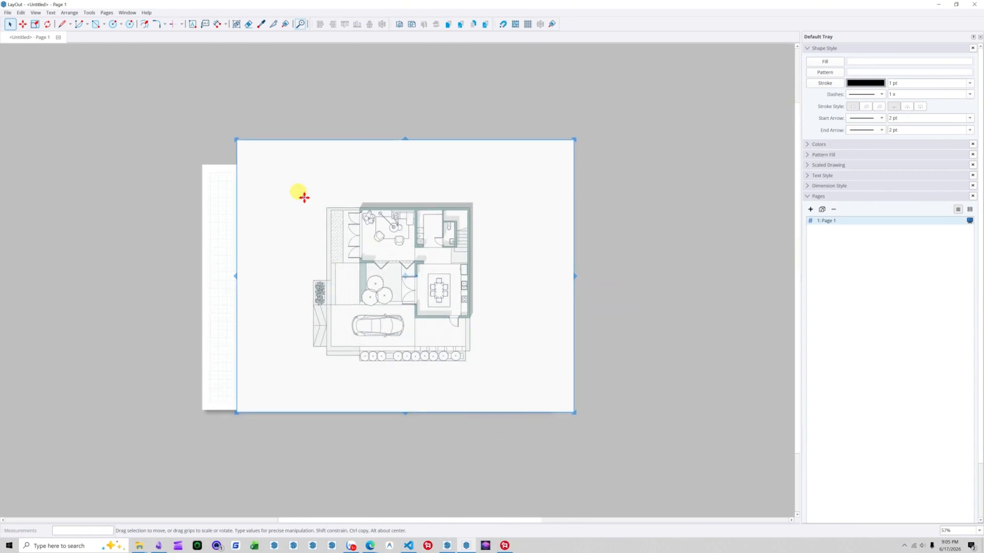
click(329, 130)
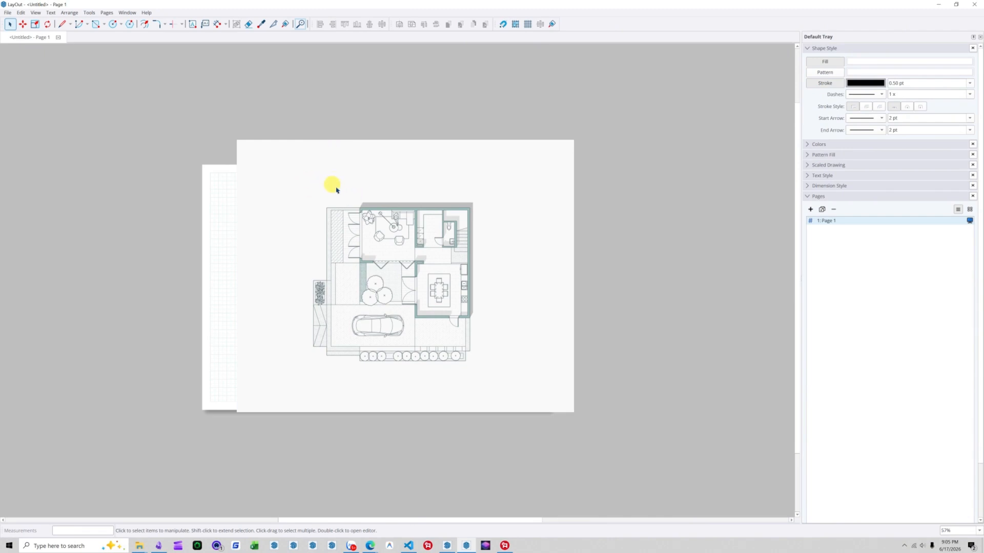
Step: Open the LayOut preferences at the list of available model scales
click(124, 13)
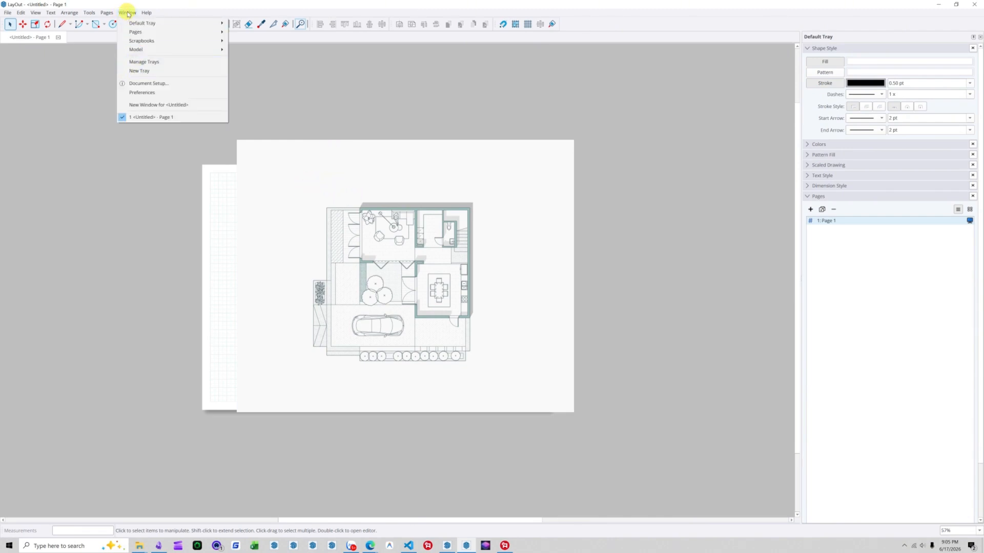
click(127, 12)
click(21, 13)
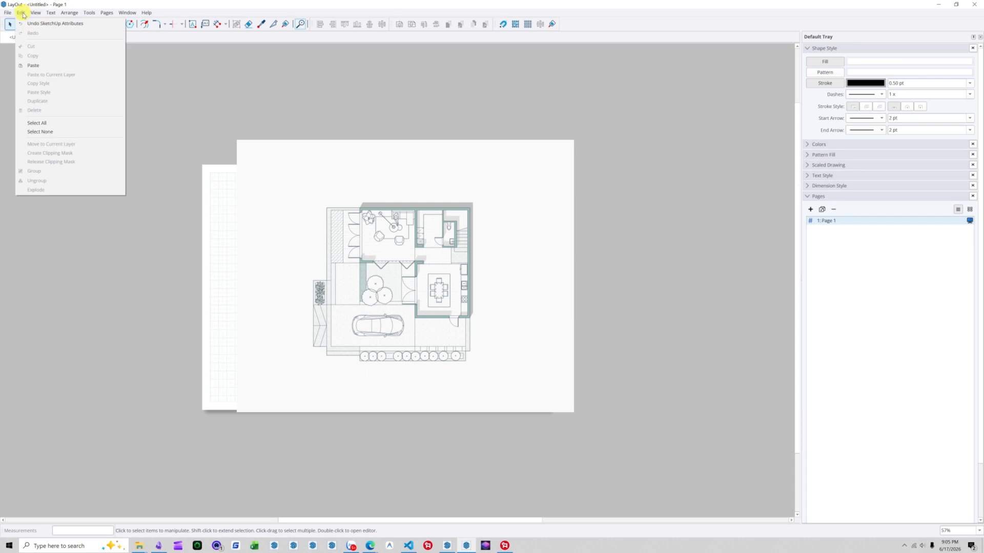
mouse_move(127, 13)
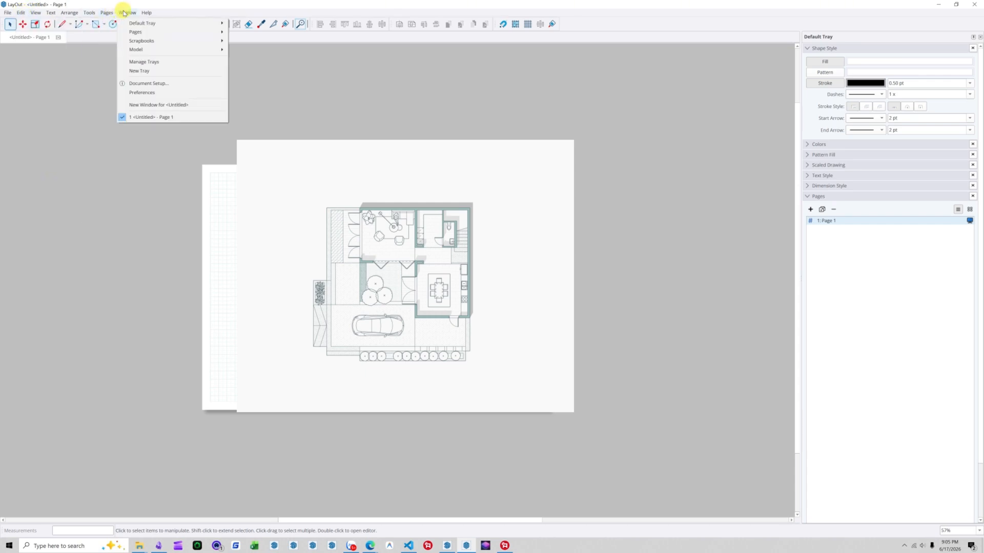
click(140, 92)
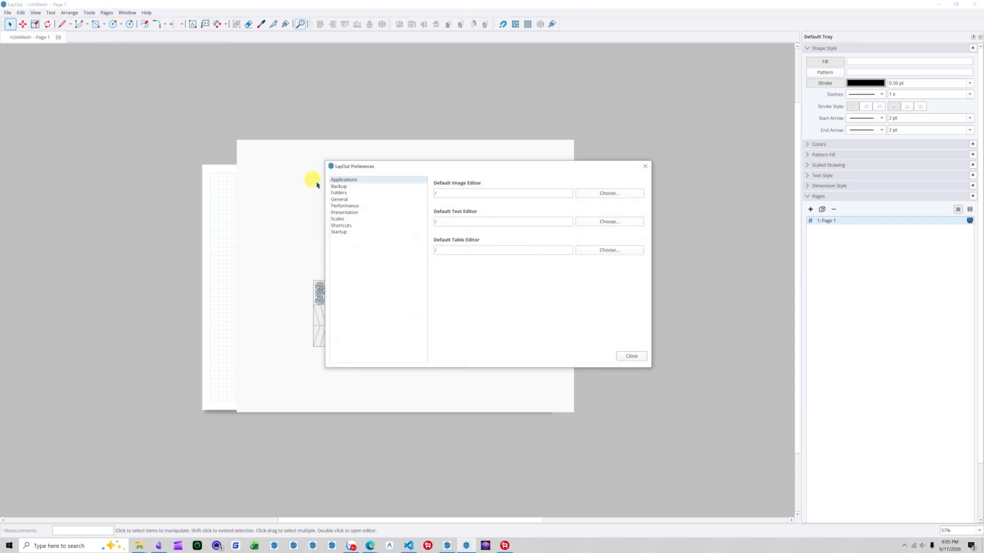
click(338, 219)
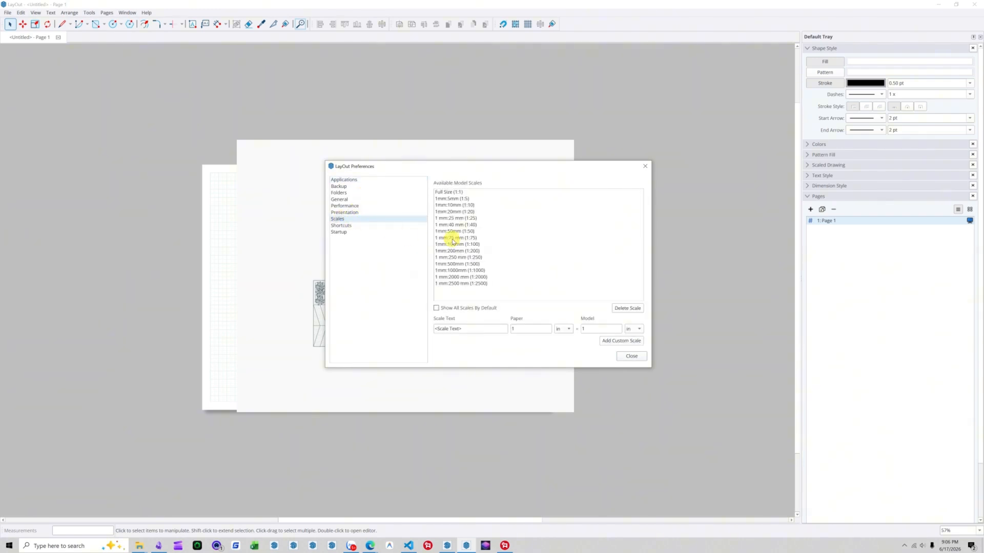
Step: Add a custom model scale with 1 mm on paper equal to 75 mm in the model
click(453, 239)
click(523, 329)
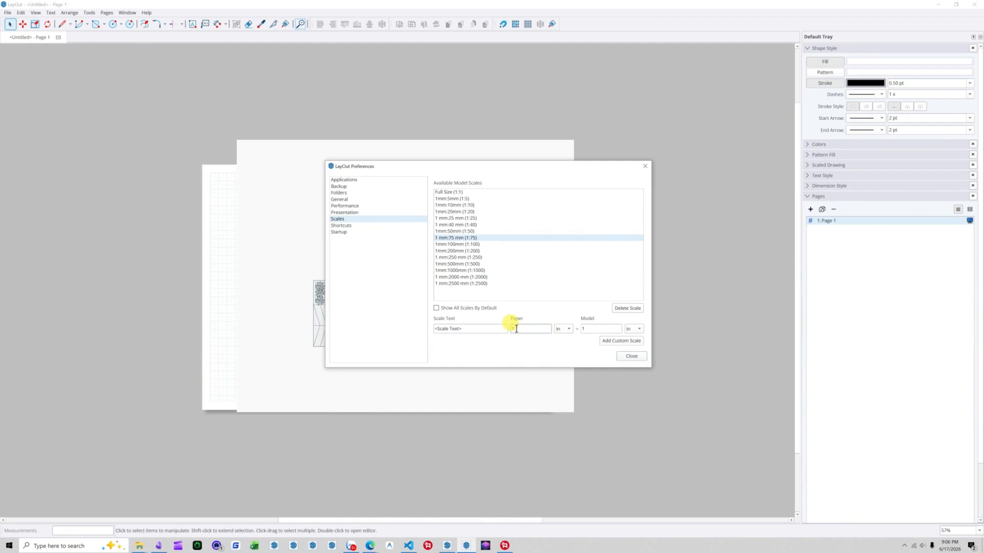
click(568, 330)
click(560, 348)
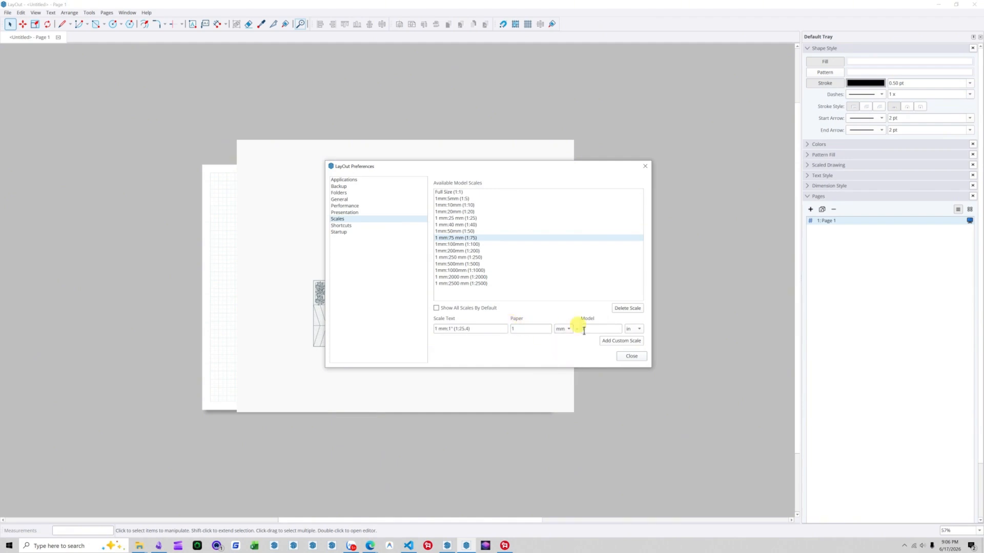
text(75)
click(634, 329)
click(631, 349)
click(611, 342)
Step: Delete the duplicate 1 mm:75 mm (1:75) scale and close the preferences
click(471, 244)
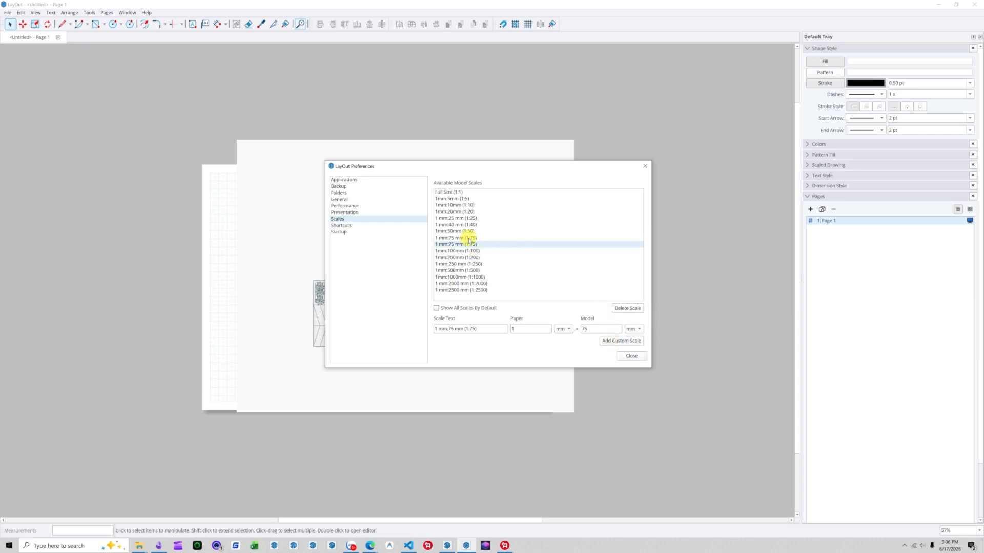
click(629, 308)
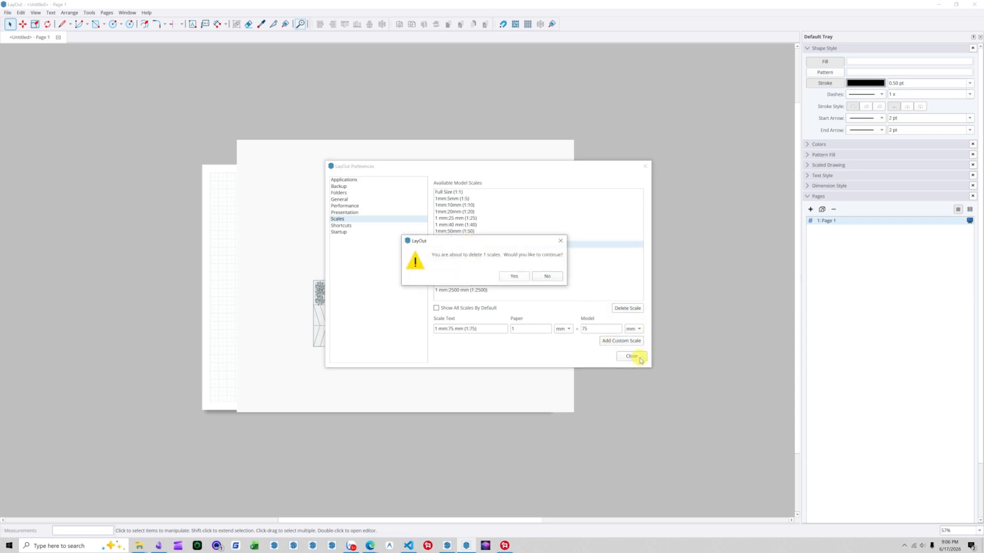
click(510, 273)
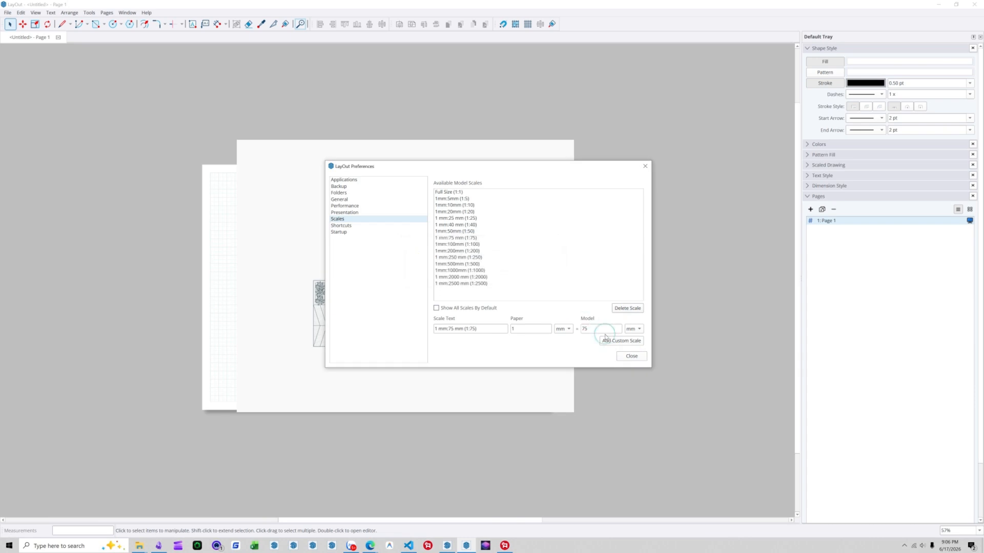
click(631, 356)
Step: Check the scale options offered for the floor plan viewport
click(435, 257)
right_click(435, 258)
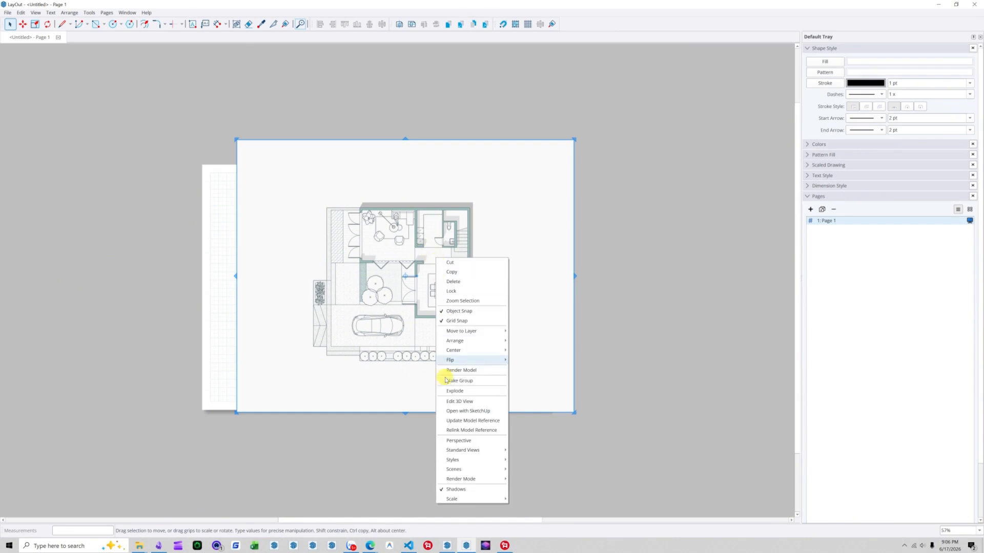
mouse_move(454, 500)
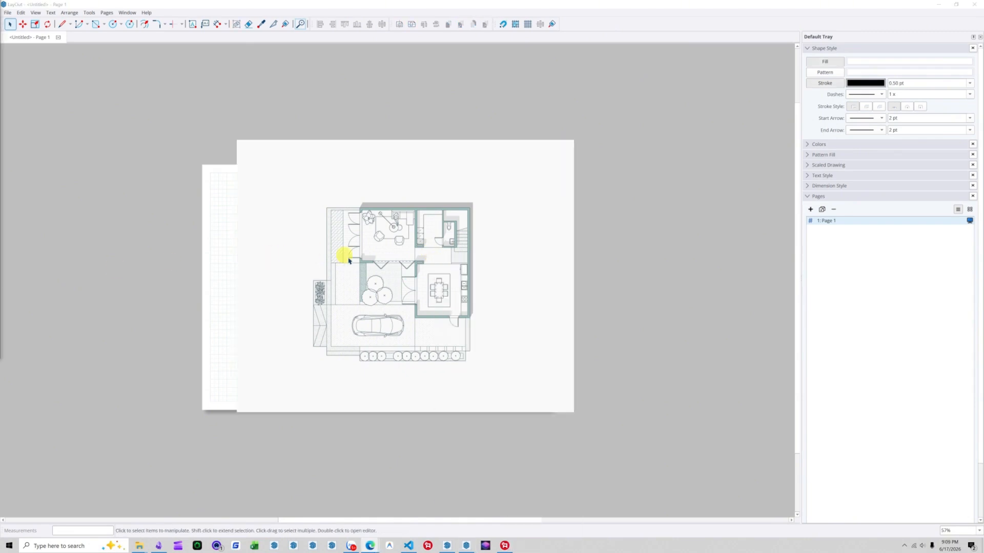
Step: Crop the floor plan viewport on all four sides so it fits closely around the drawing inside the page
click(405, 252)
scroll(426, 302, up, 1)
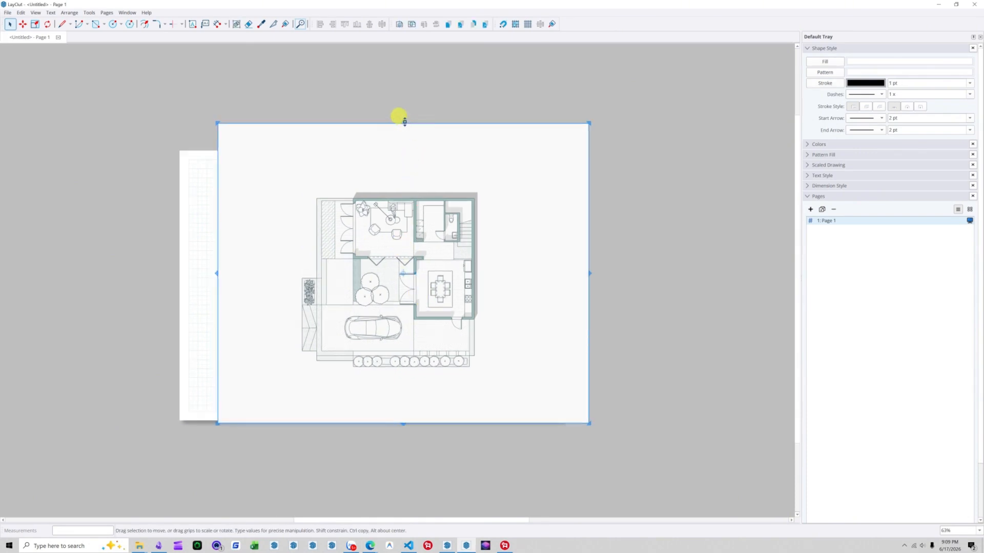
drag(404, 121, 391, 182)
drag(216, 302, 292, 302)
drag(590, 303, 489, 303)
drag(390, 424, 390, 378)
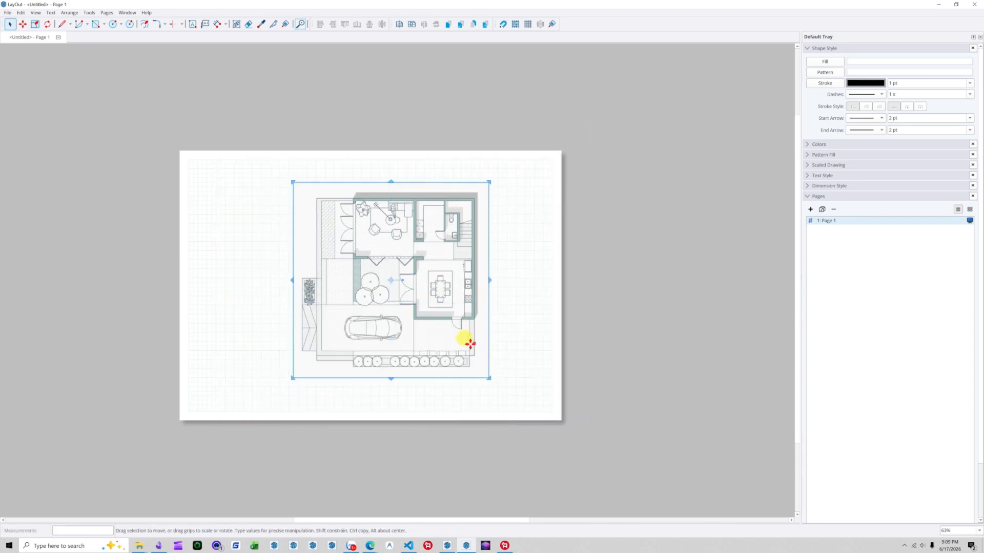
Step: Show the SketchUp model settings of the floor plan viewport, with the page list, styles and tags sections collapsed
scroll(468, 344, up, 1)
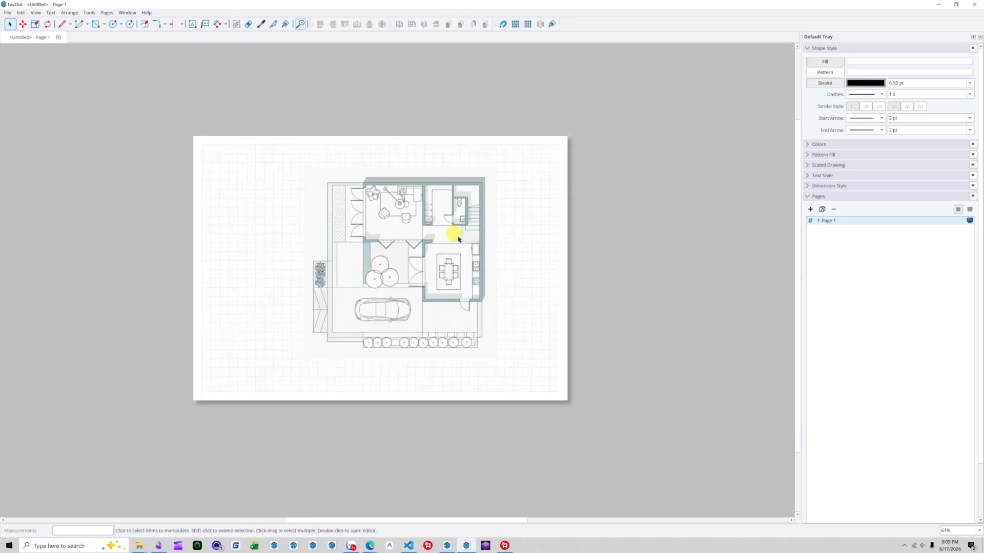
scroll(458, 237, up, 2)
click(450, 235)
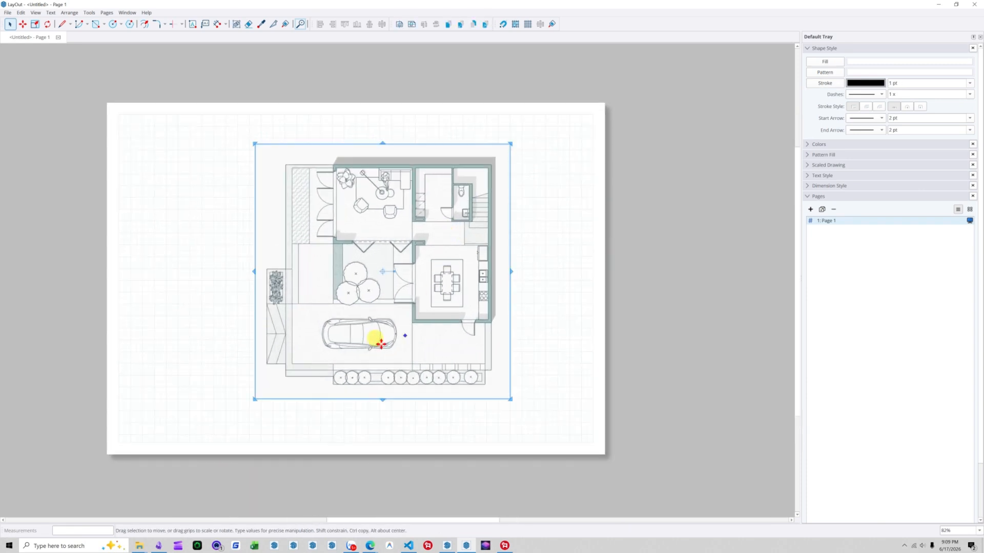
scroll(351, 242, up, 1)
scroll(351, 243, up, 1)
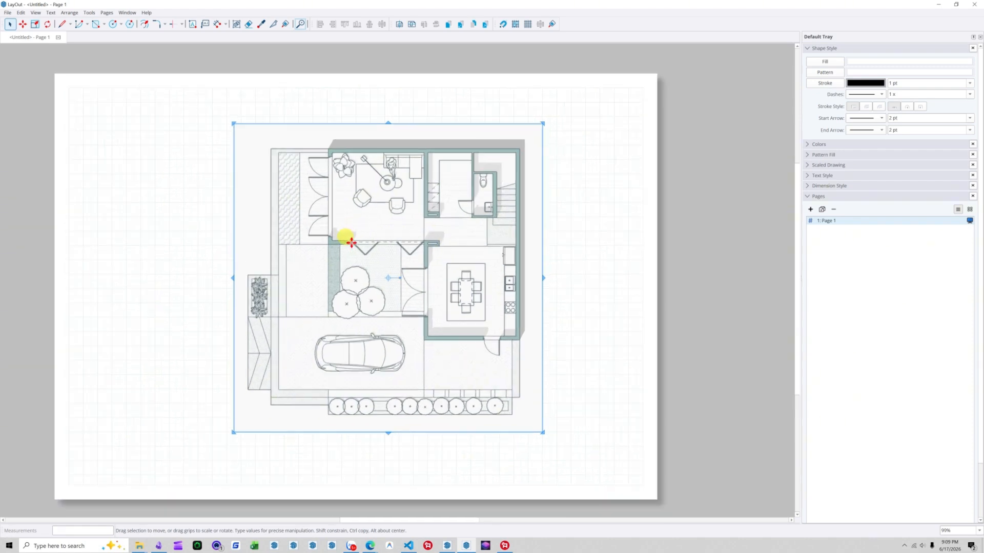
click(808, 197)
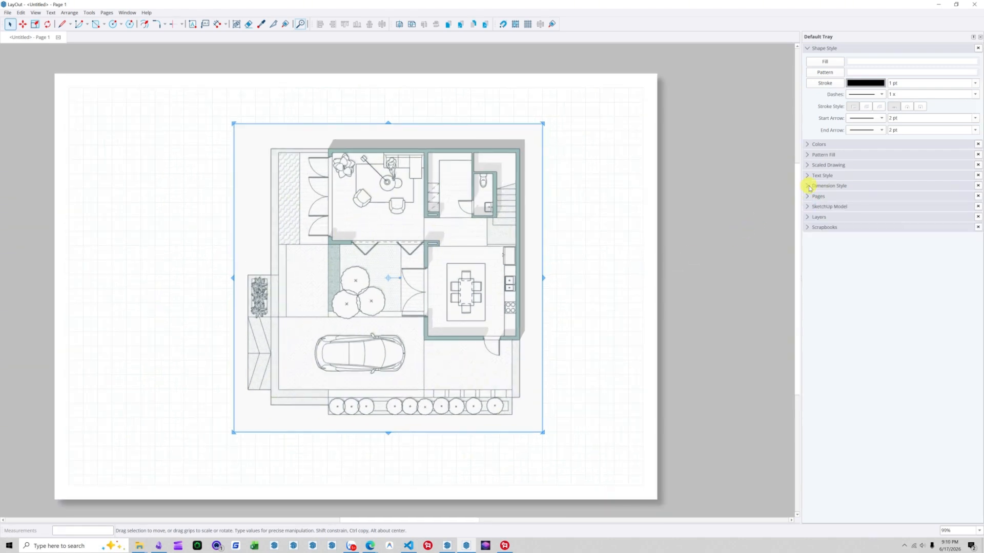
click(809, 207)
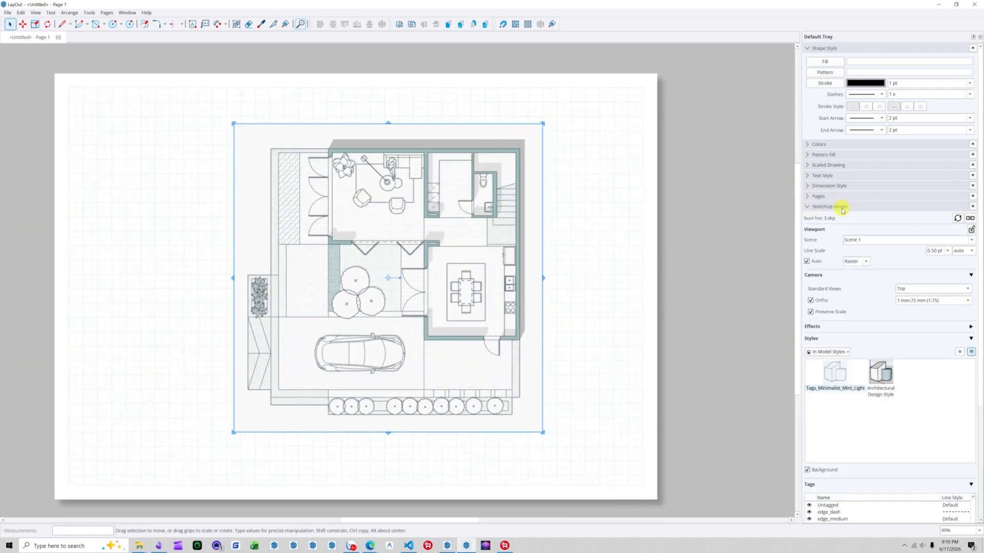
scroll(907, 268, down, 3)
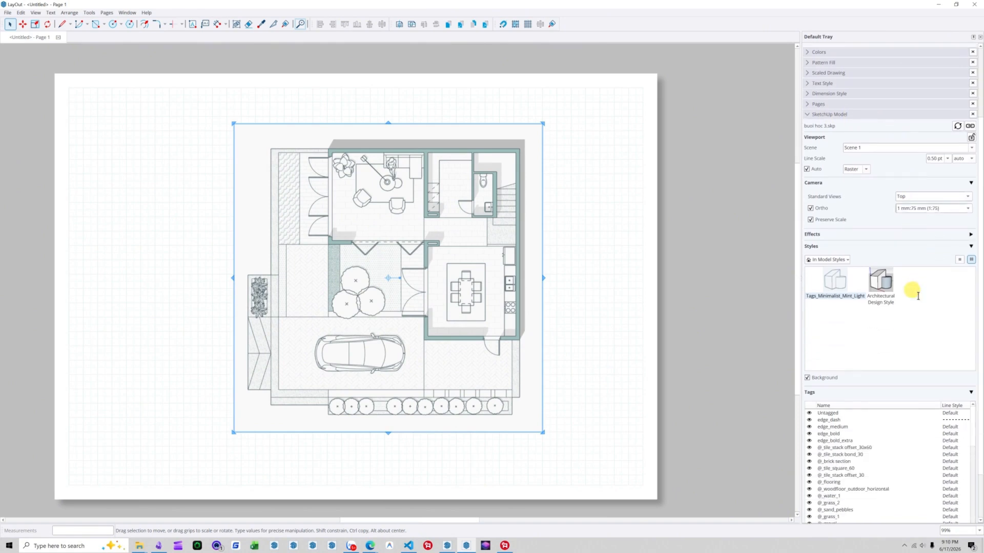
click(971, 392)
click(971, 247)
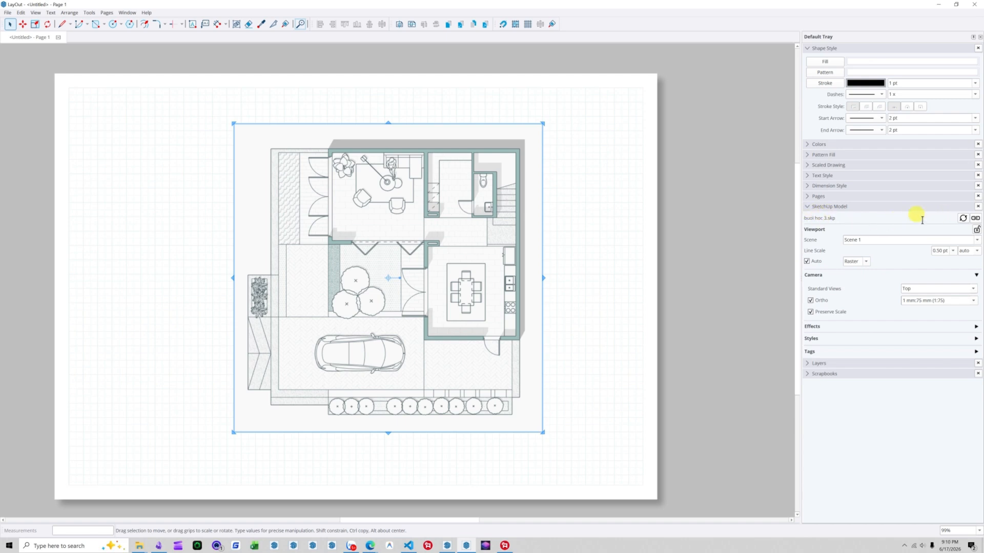
Step: Relink the viewport's model reference to buoi hoc 3.skp and check which scenes it offers
click(974, 218)
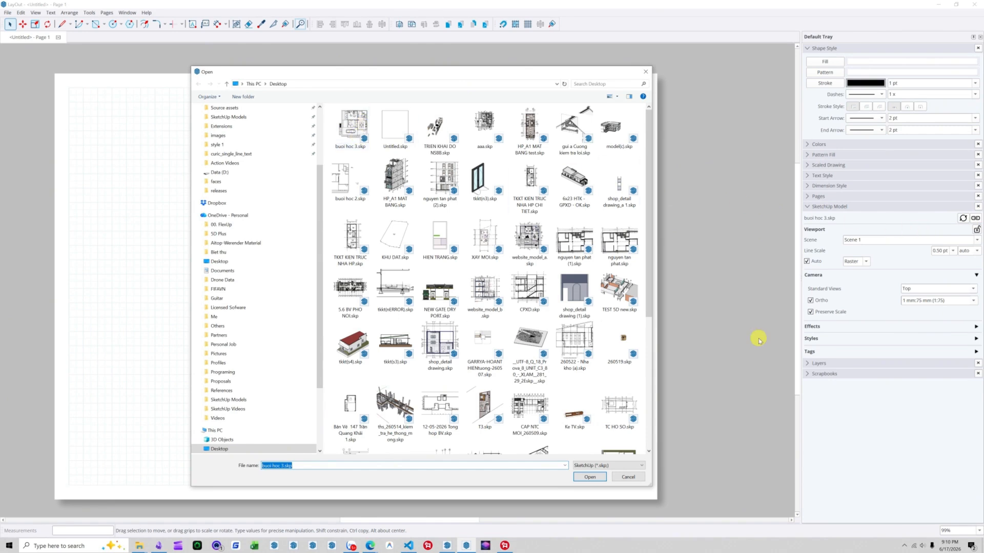
drag(465, 72, 674, 77)
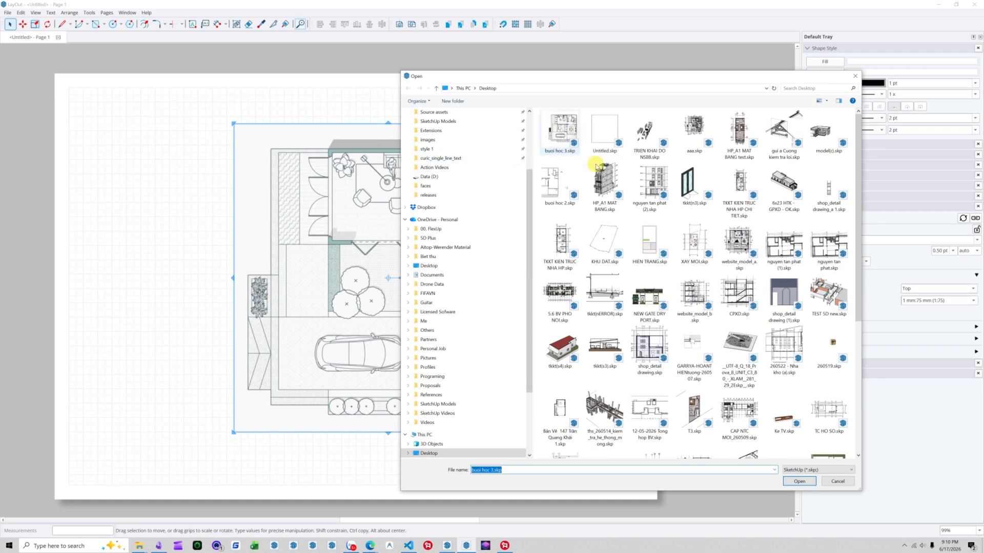
key(Return)
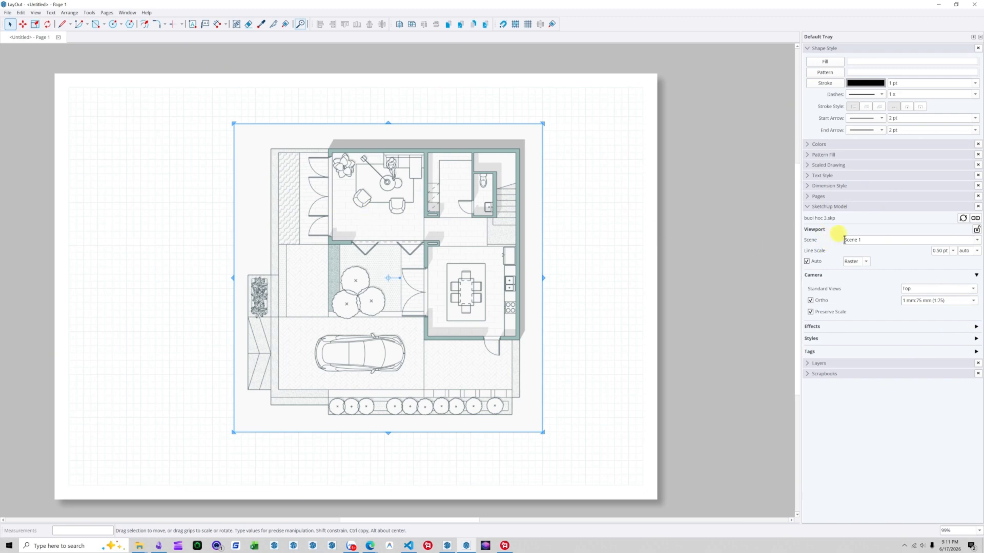
click(977, 240)
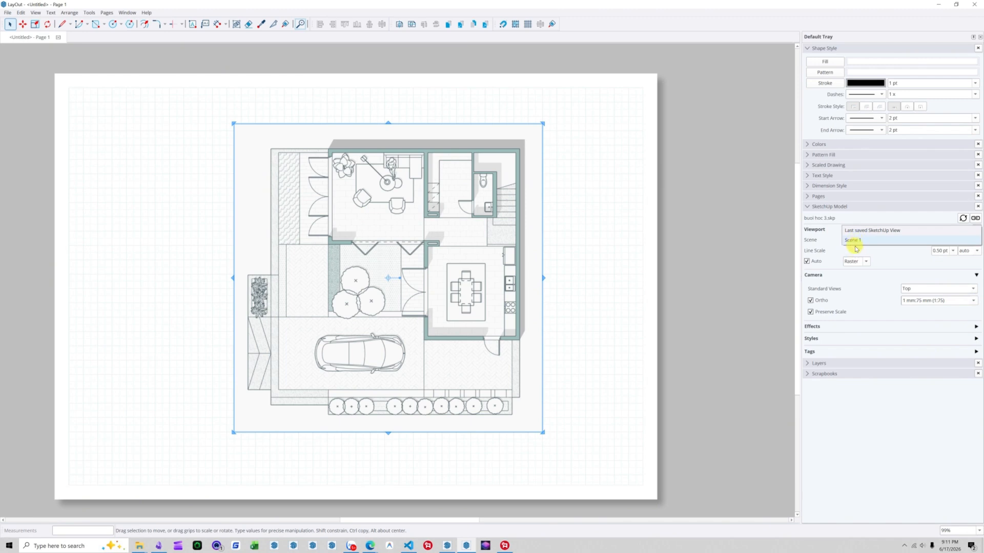
click(614, 344)
Step: Switch to SketchUp, orbit the floor plan to an angled 3D view, add it as a second scene and save the model
click(451, 548)
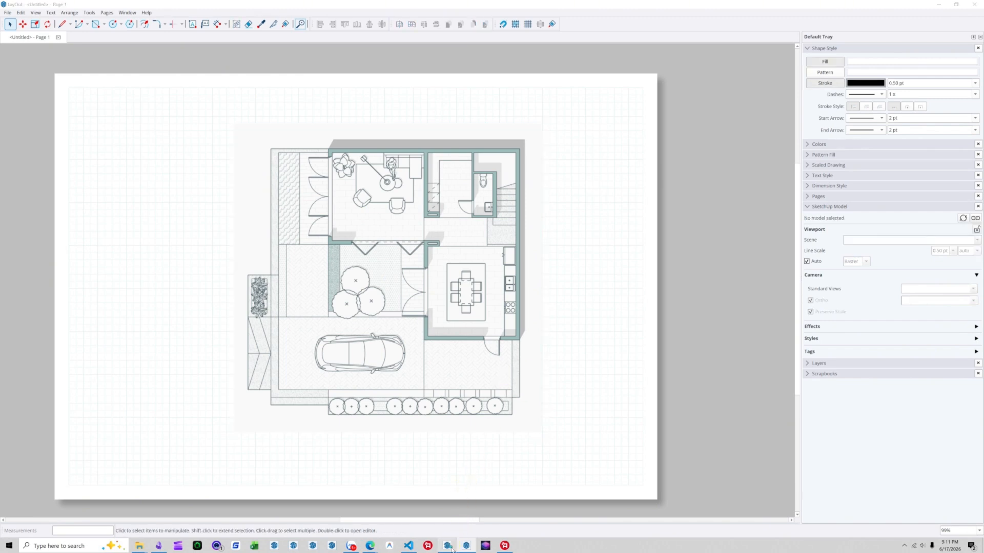
middle_drag(573, 257, 447, 143)
scroll(574, 285, up, 1)
scroll(669, 379, up, 1)
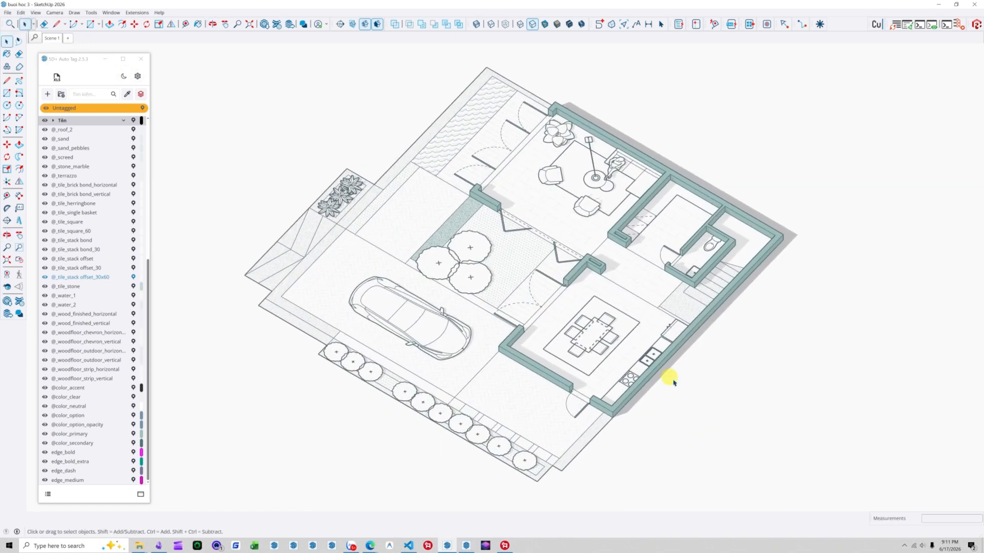
click(70, 39)
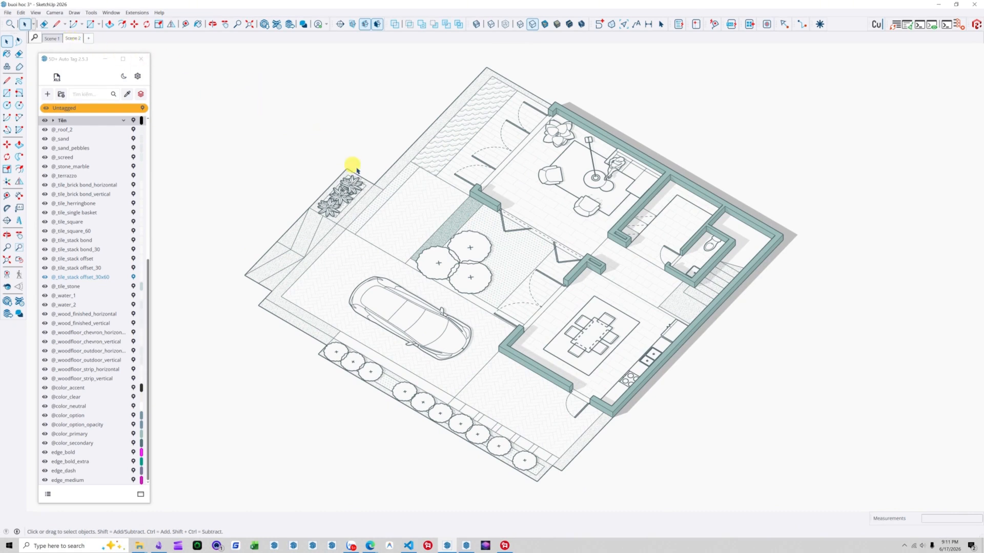
click(8, 13)
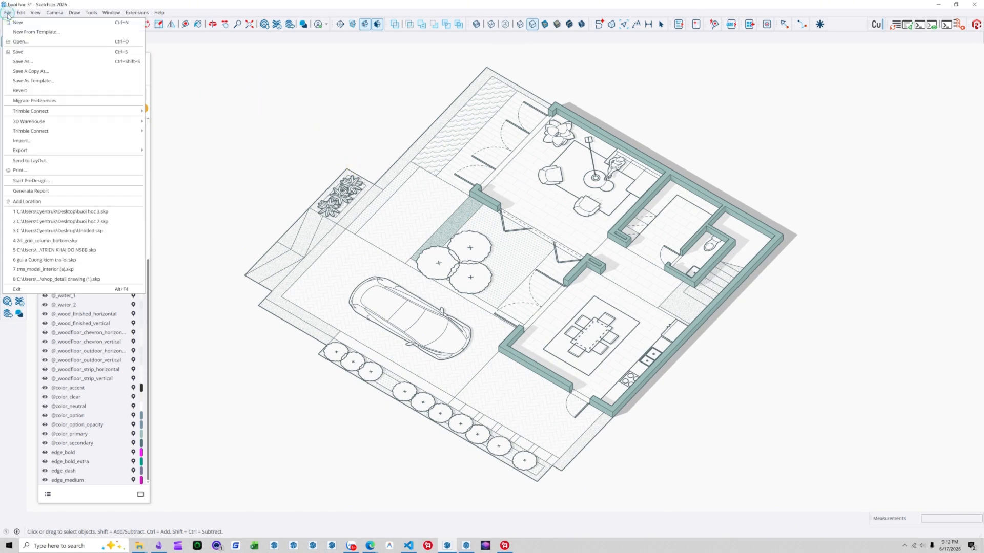
click(20, 52)
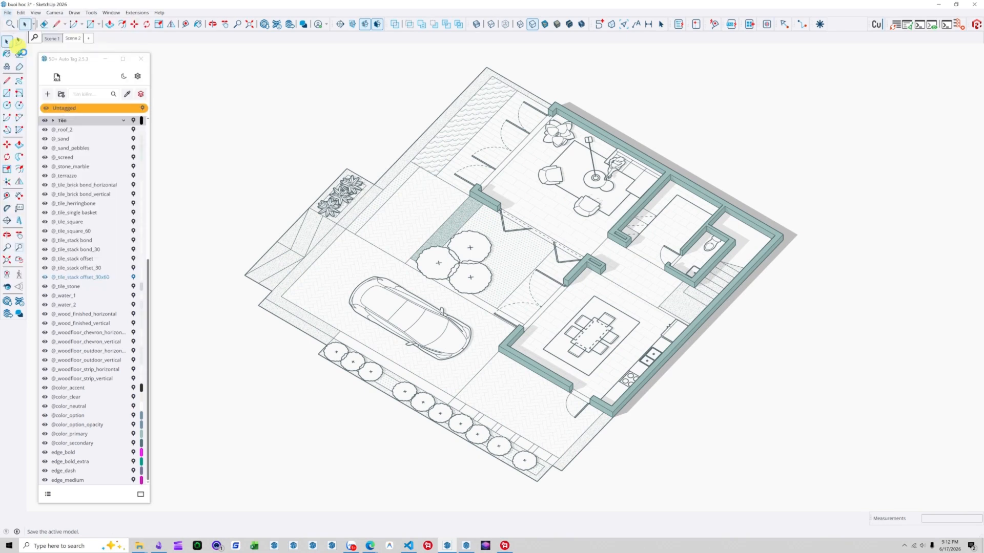
Step: Switch back to LayOut, update the viewport's model reference and assign Scene 2 to it
click(466, 546)
click(493, 236)
click(963, 219)
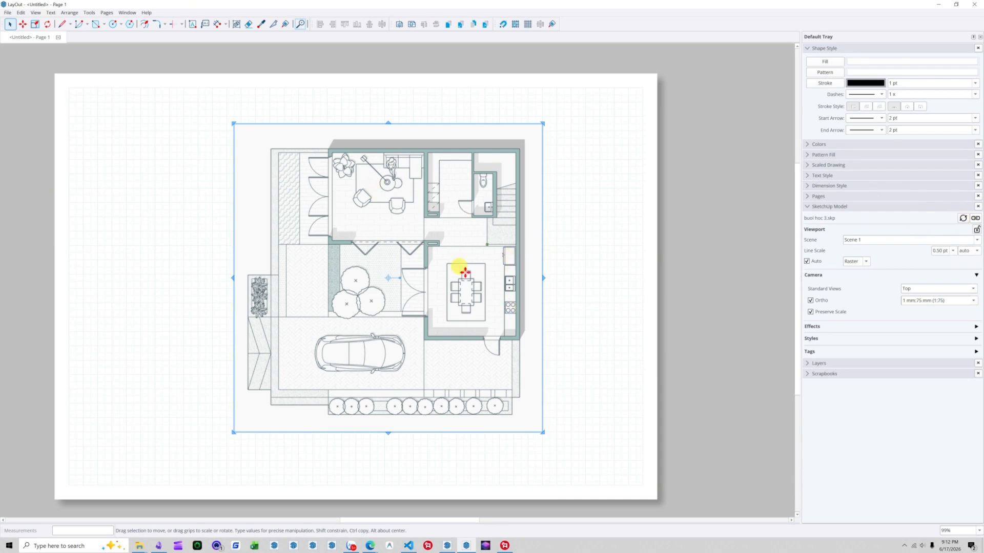
click(978, 241)
click(858, 251)
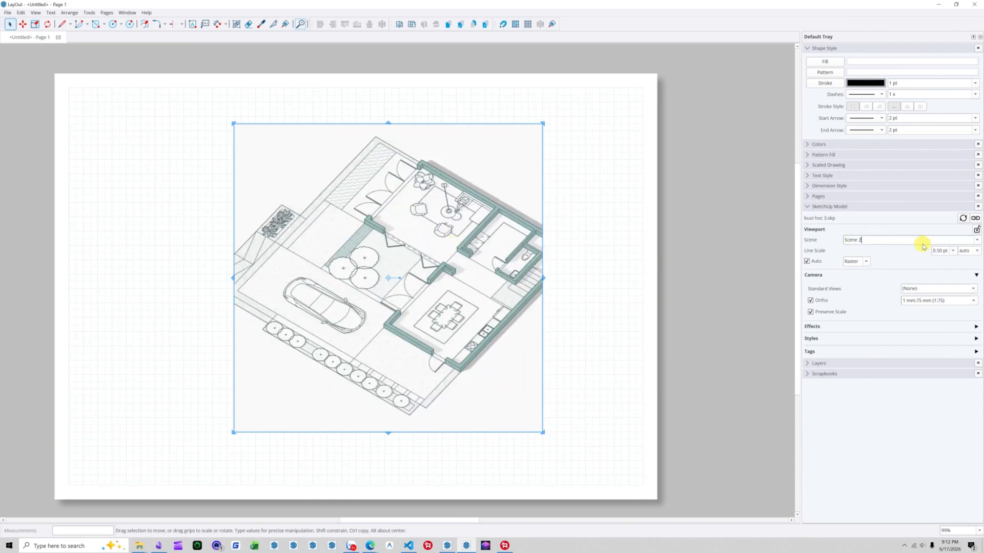
Step: Return the viewport to Scene 1 and widen it on the kitchen side to include the cut-off part of the plan
click(977, 242)
click(859, 253)
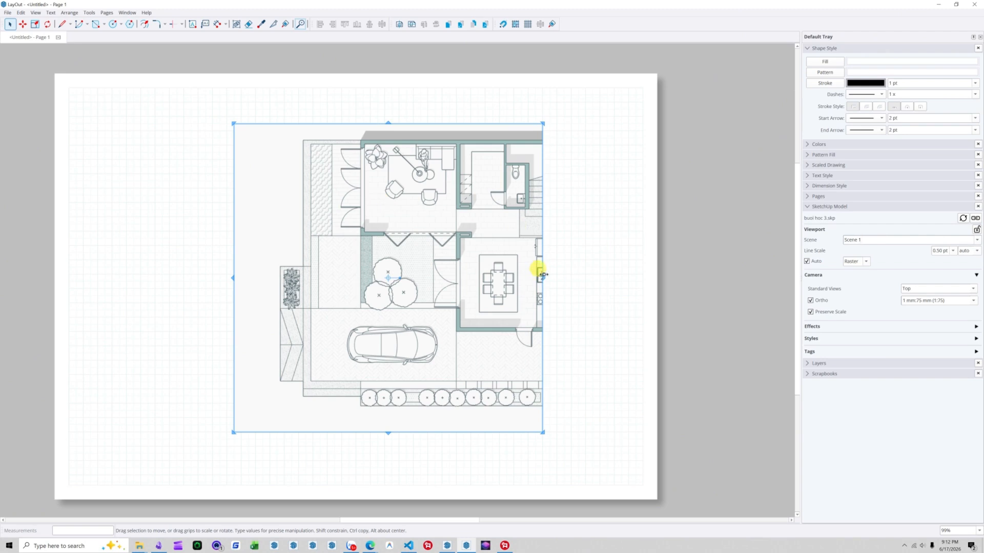
scroll(354, 241, down, 1)
scroll(502, 270, up, 1)
drag(503, 270, 546, 269)
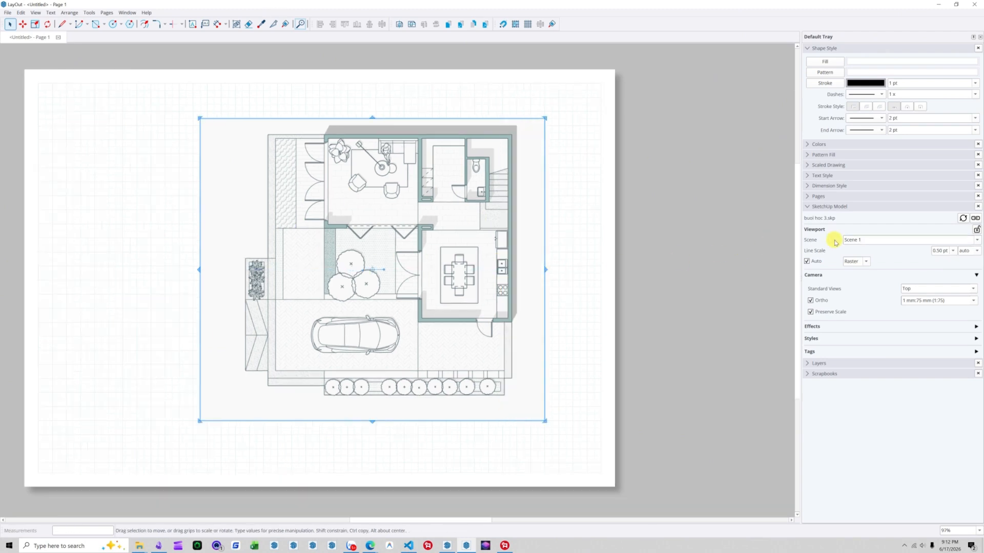
Step: Switch the viewport to Scene 2 and back to Scene 1
scroll(650, 260, down, 1)
right_click(480, 202)
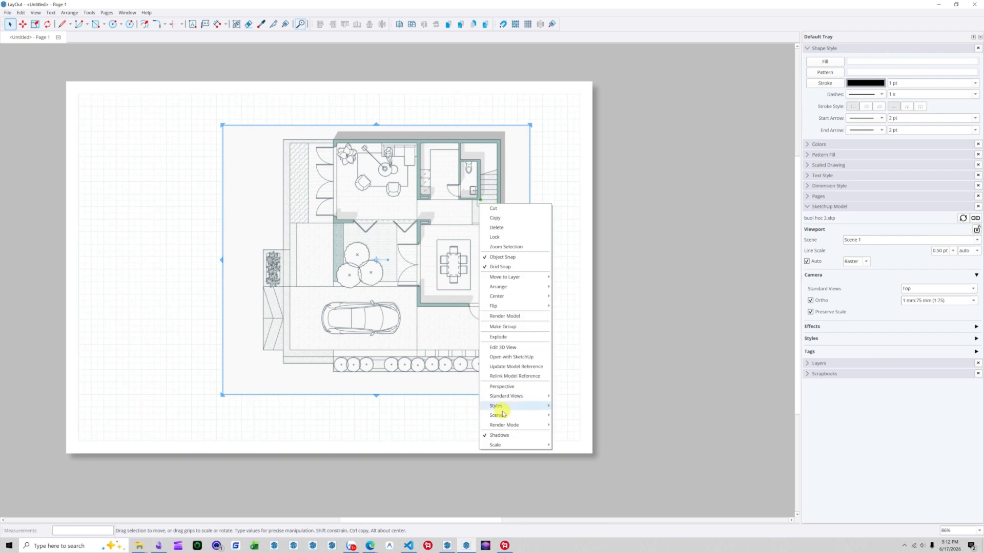
mouse_move(506, 417)
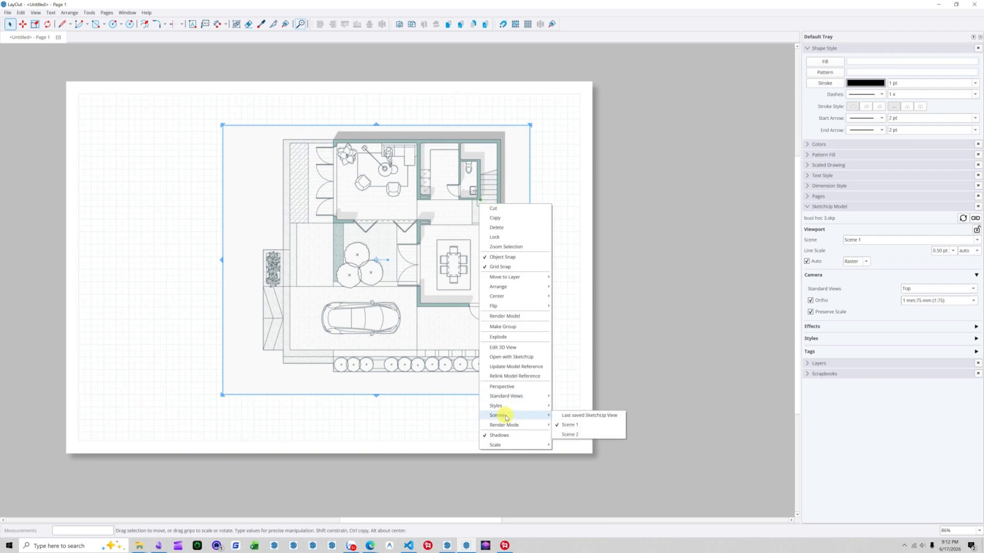
click(568, 435)
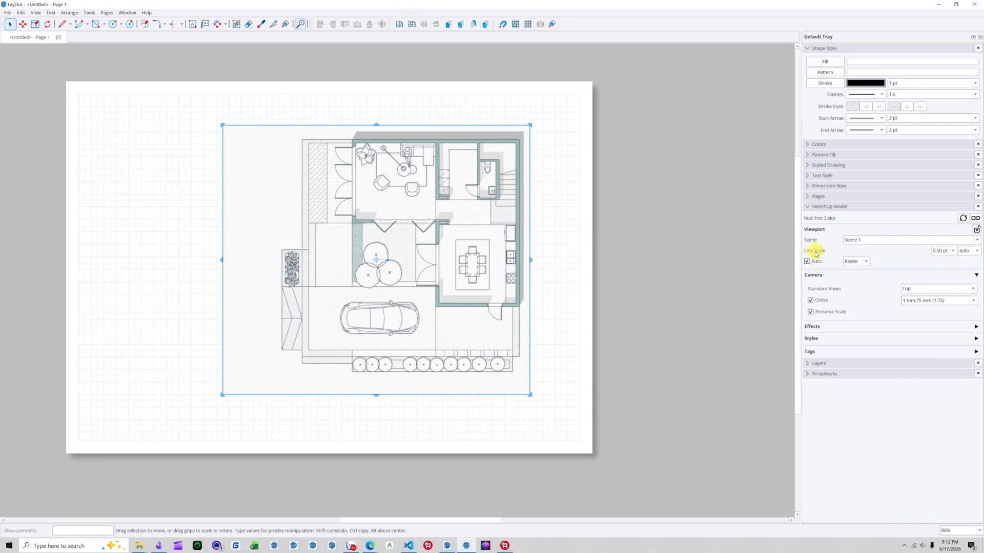
Step: Check the line weight and dash scale options offered for the viewport's line scale
click(953, 250)
click(952, 250)
click(976, 251)
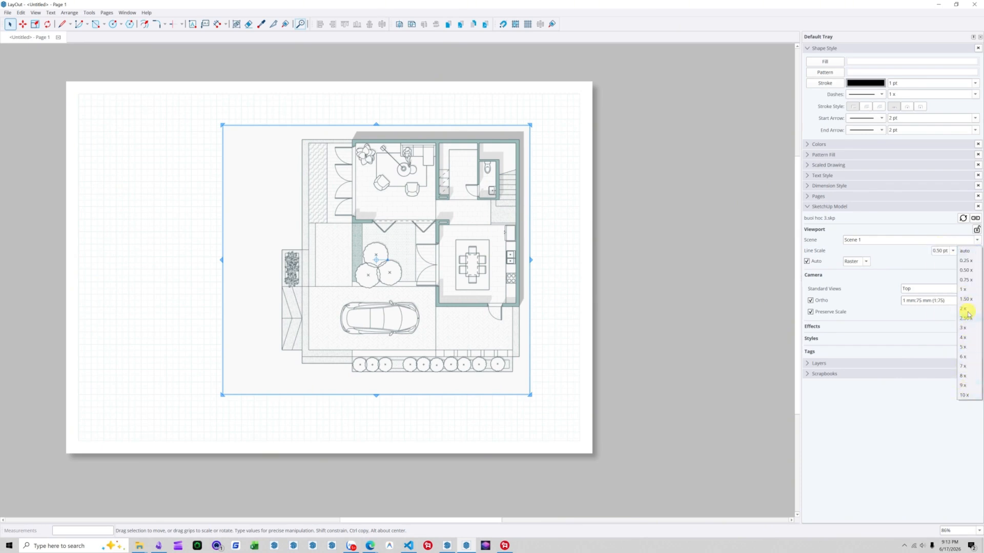
click(789, 255)
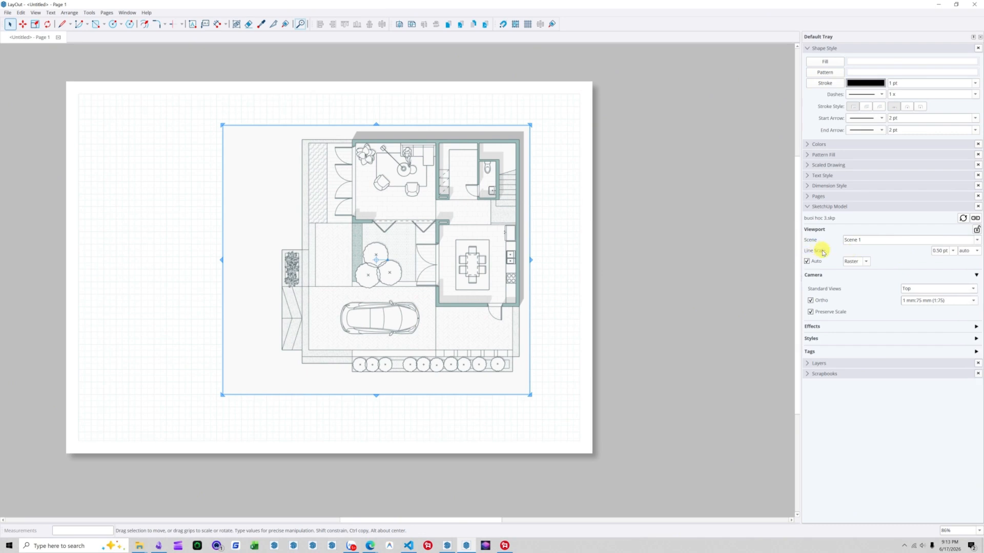
Step: Examine the raster-rendered linework up close around the hatched paving, and the plan as a whole
scroll(326, 223, up, 8)
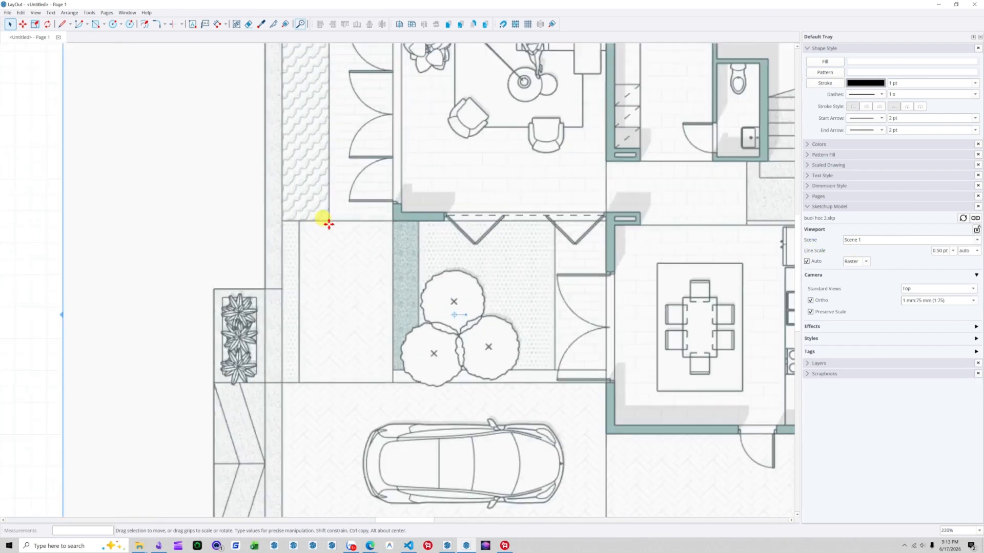
scroll(326, 222, up, 7)
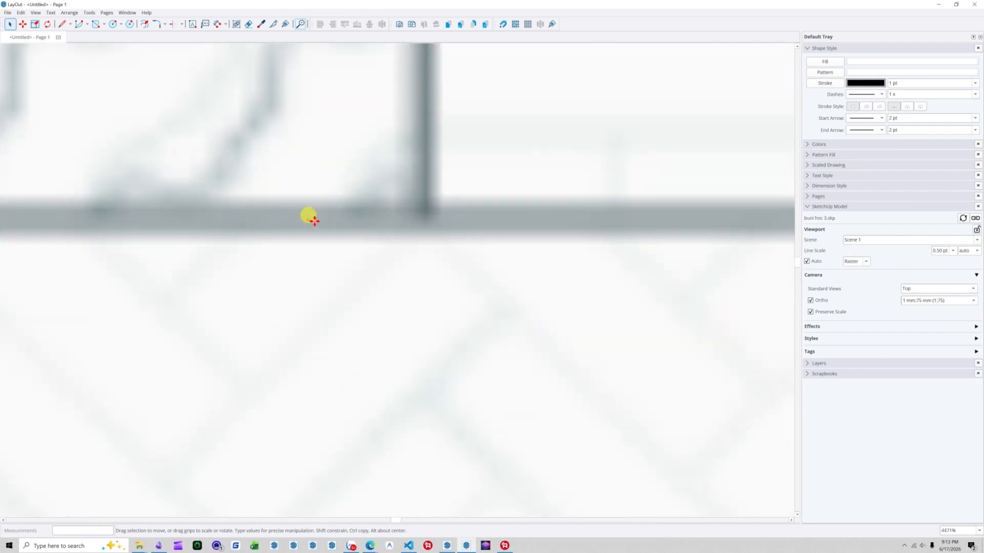
scroll(316, 226, down, 15)
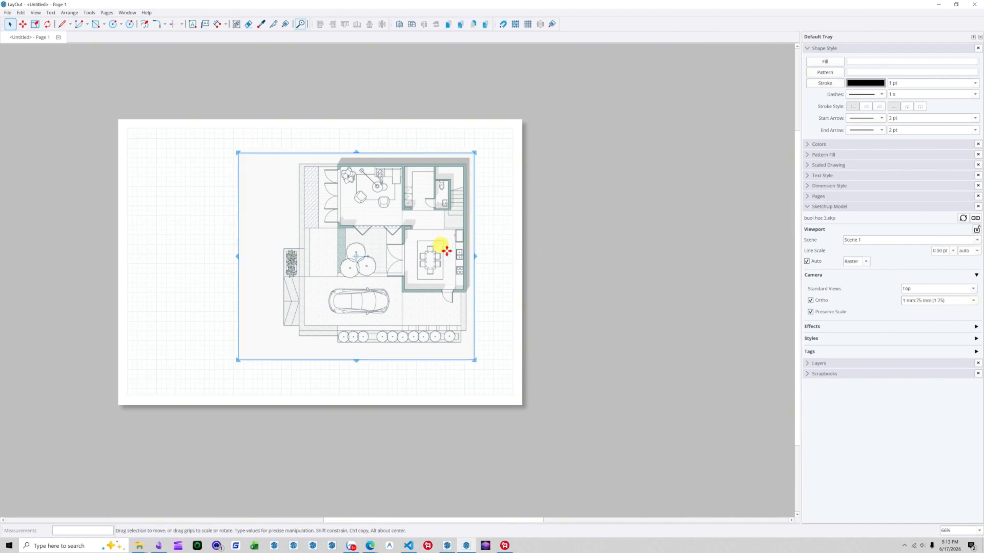
scroll(323, 226, up, 3)
scroll(338, 220, down, 2)
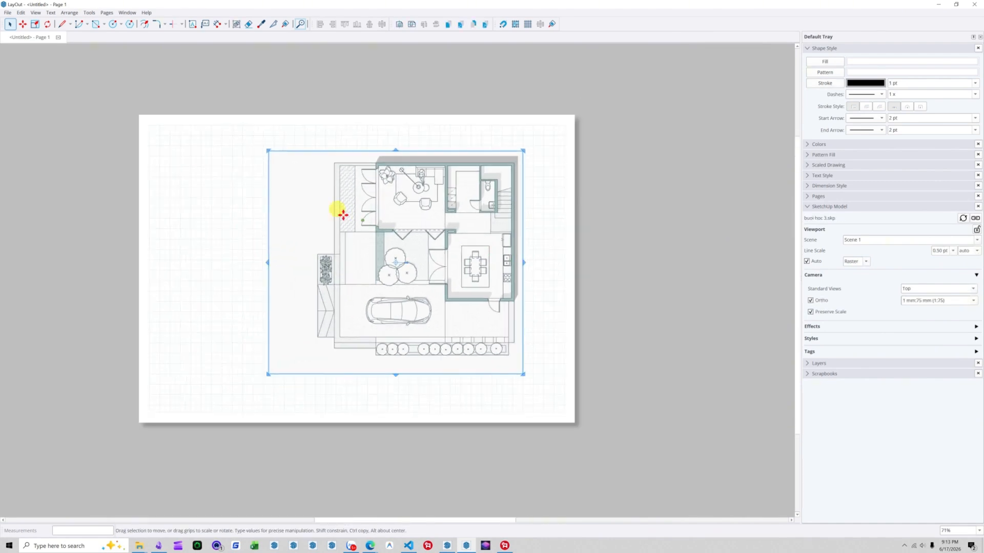
scroll(343, 215, up, 2)
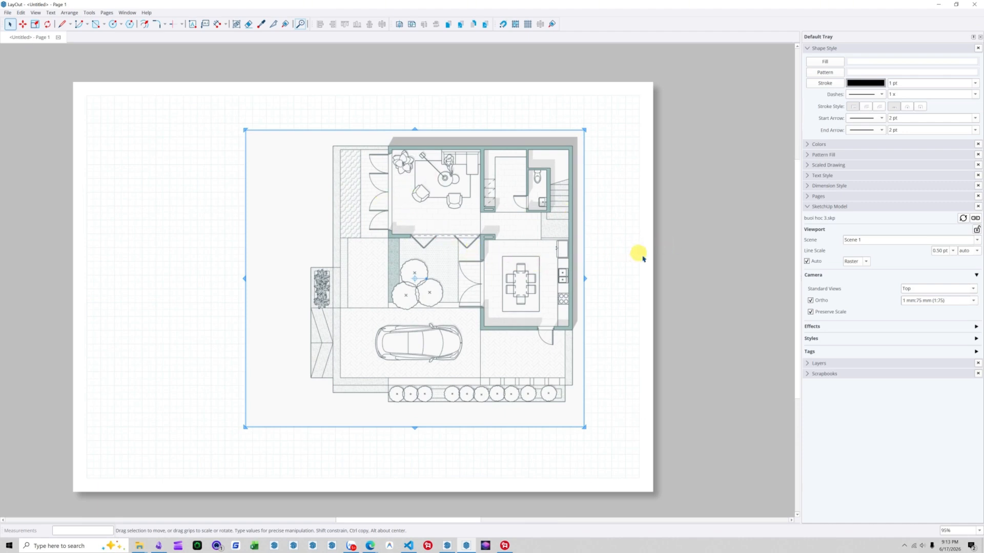
Step: Set the floor plan viewport's render mode to Vector and inspect the linework
click(867, 262)
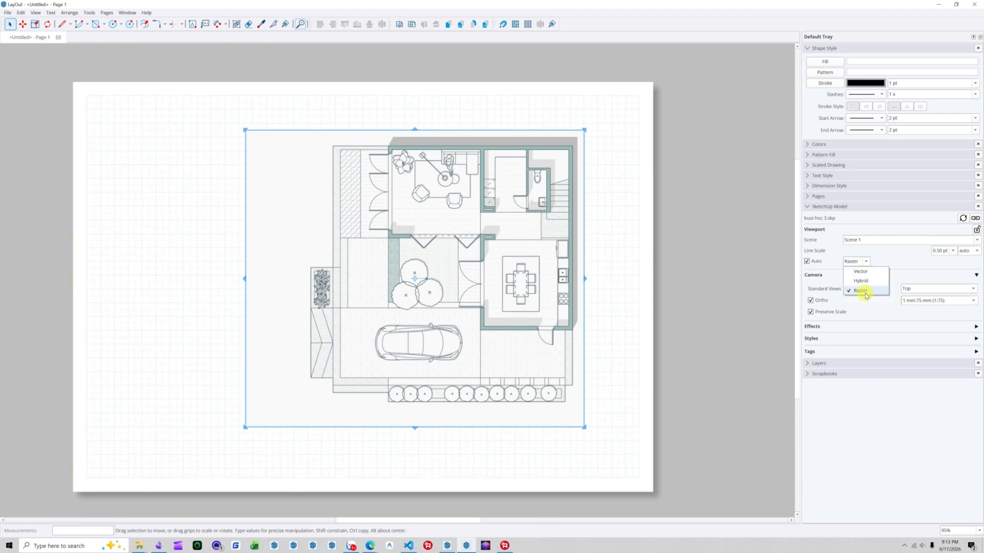
click(861, 271)
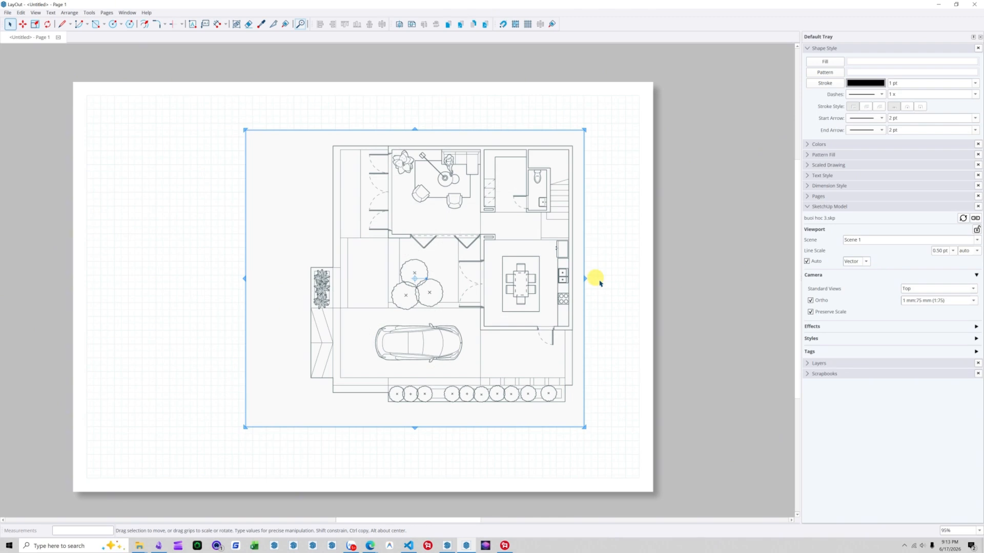
scroll(389, 236, up, 10)
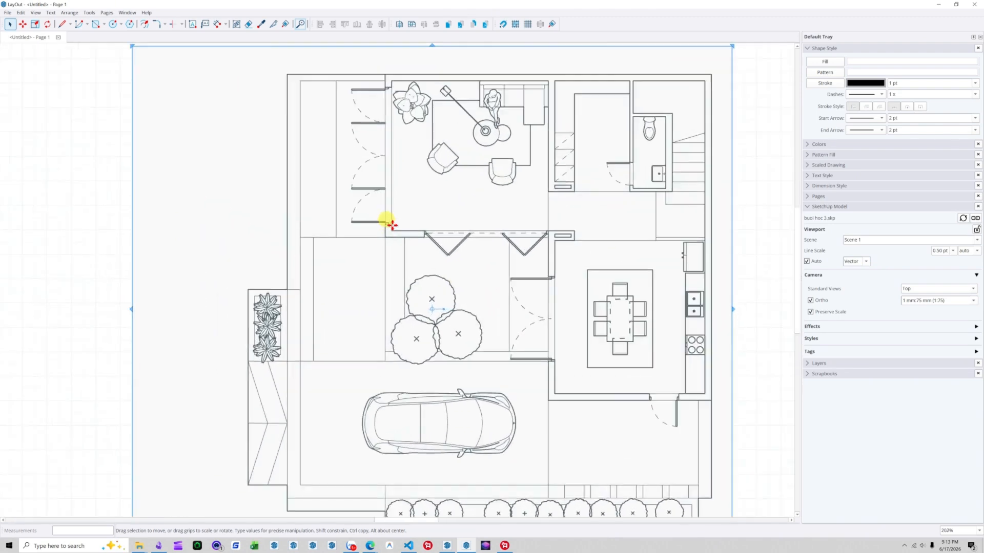
Step: Examine the vector-rendered linework up close at the wall corner, and across the dining and garden areas
scroll(386, 210, up, 15)
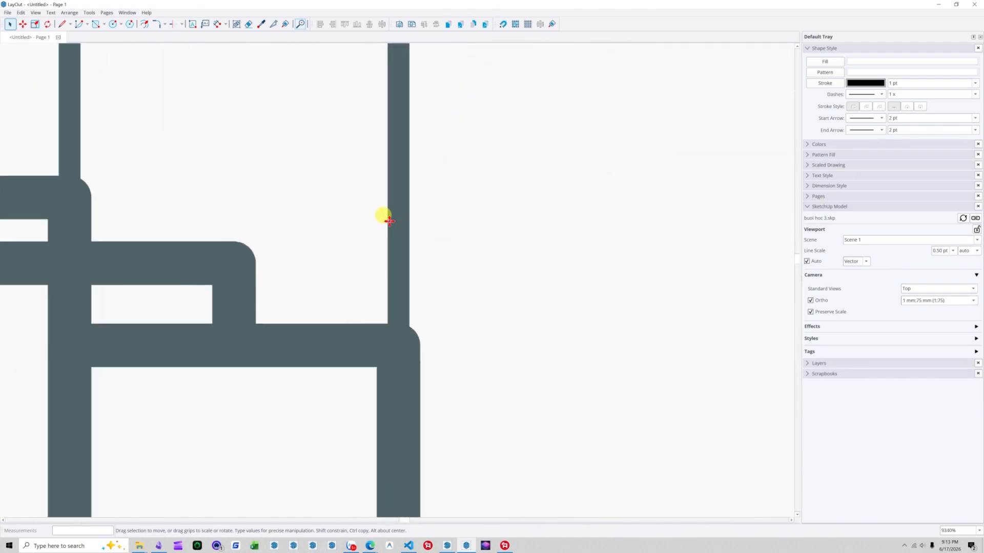
scroll(408, 239, down, 6)
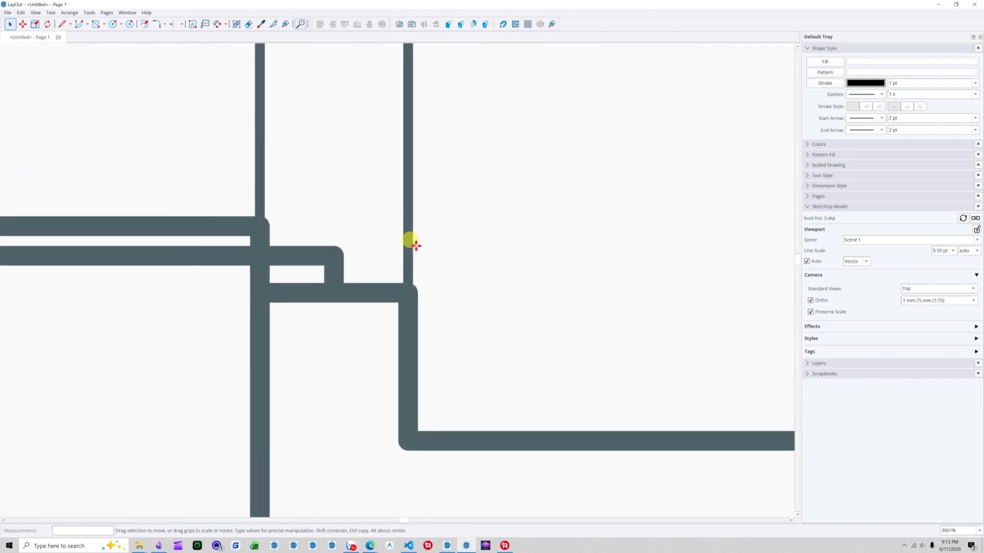
scroll(358, 244, down, 11)
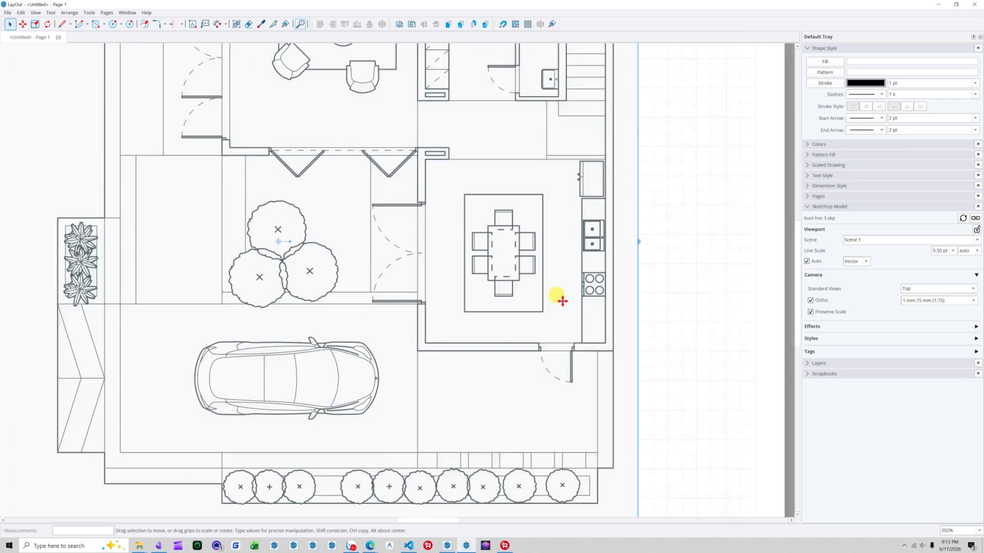
scroll(301, 218, up, 6)
scroll(330, 244, down, 13)
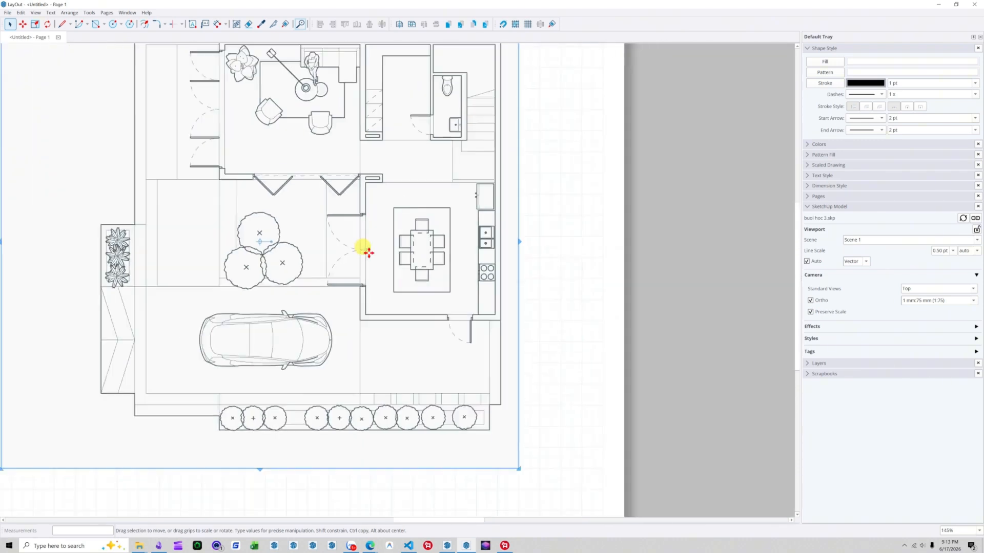
Step: Set the floor plan viewport's render mode to Raster and inspect the car, paving and overall plan
click(867, 263)
click(854, 271)
scroll(270, 297, up, 3)
scroll(271, 298, up, 6)
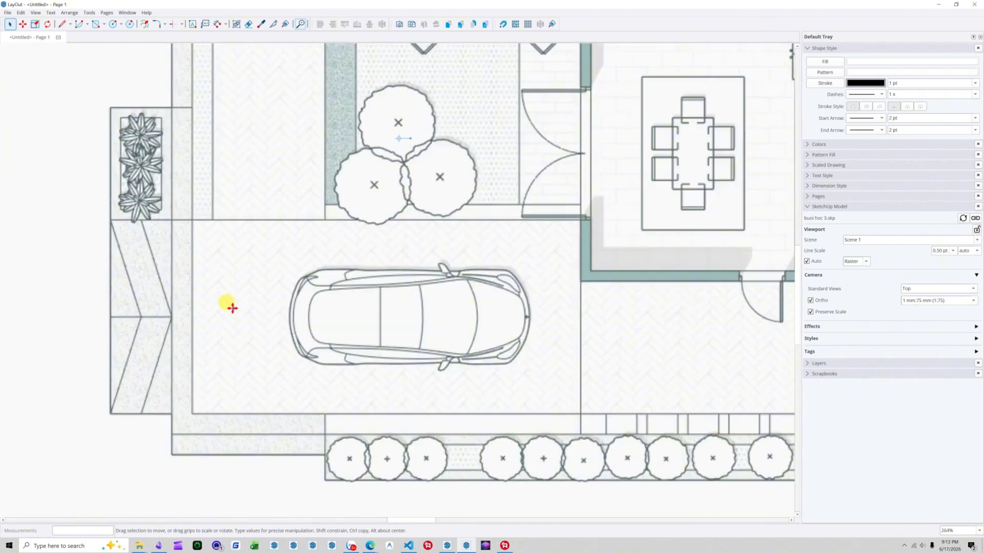
scroll(358, 317, down, 3)
scroll(499, 316, up, 5)
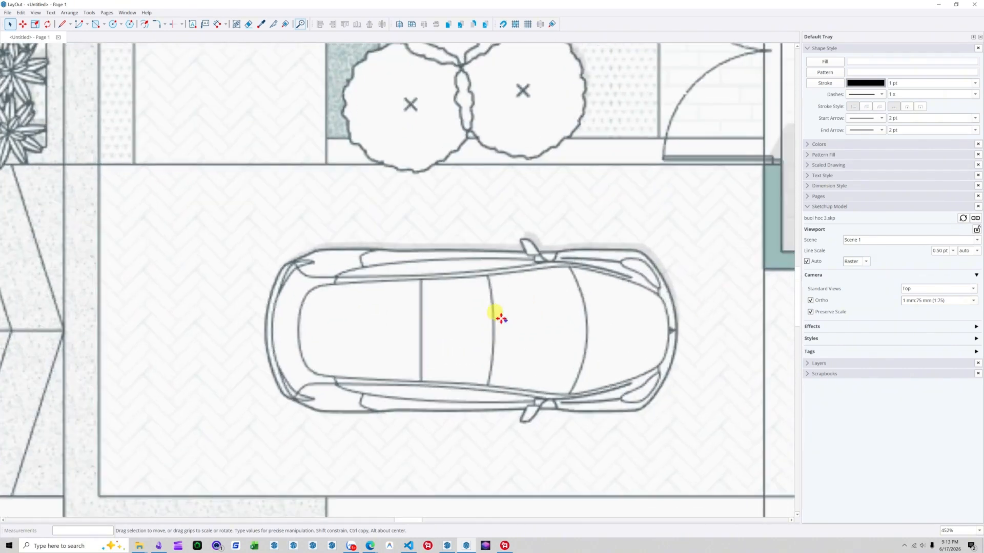
scroll(433, 246, down, 4)
scroll(547, 138, up, 6)
scroll(328, 219, up, 3)
scroll(322, 216, down, 12)
scroll(333, 254, down, 5)
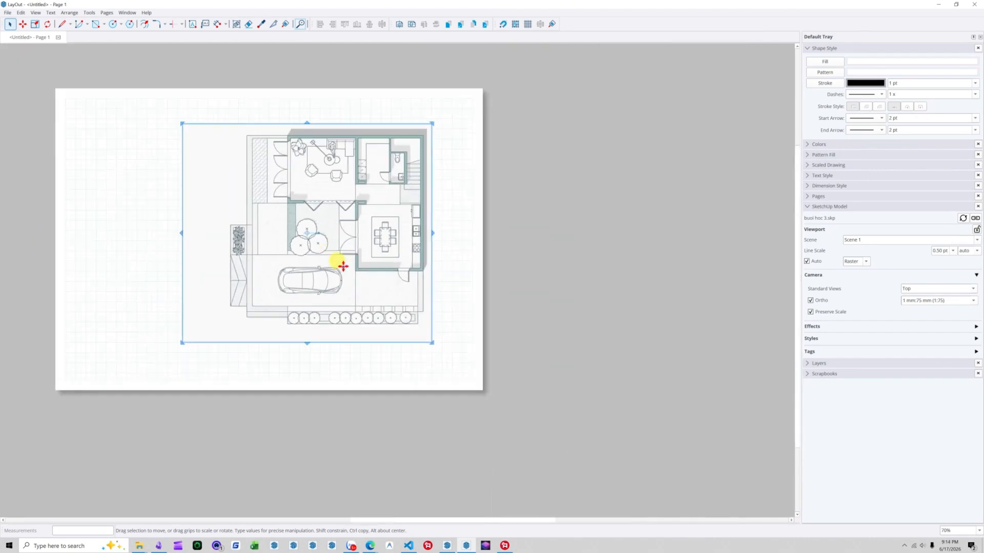
scroll(164, 198, up, 1)
Step: Set the floor plan viewport's render mode to Hybrid
click(855, 263)
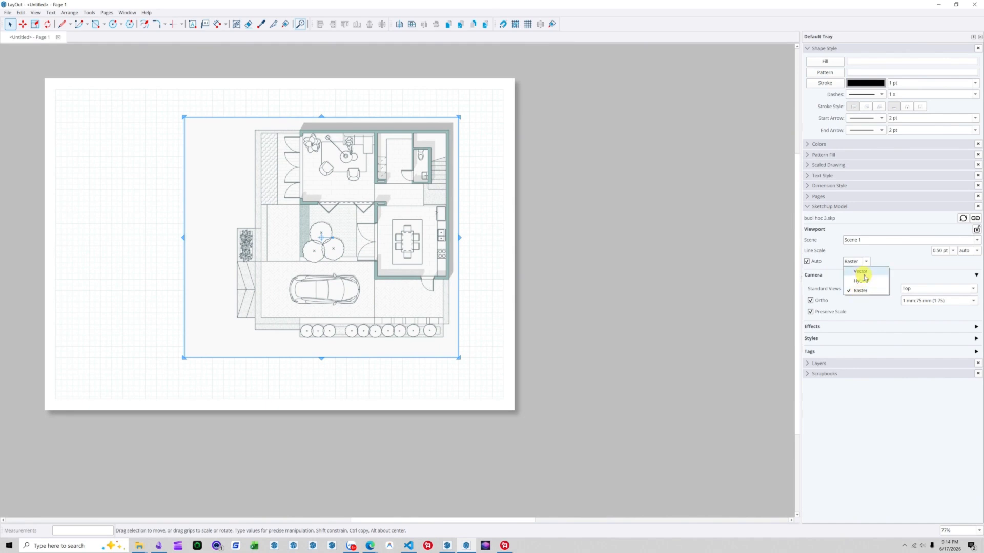
click(864, 282)
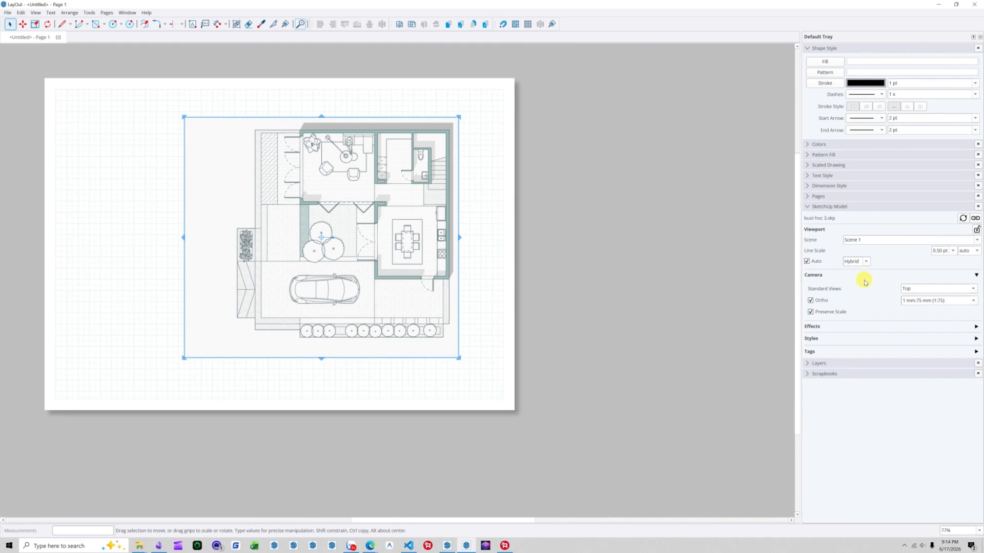
scroll(500, 311, down, 1)
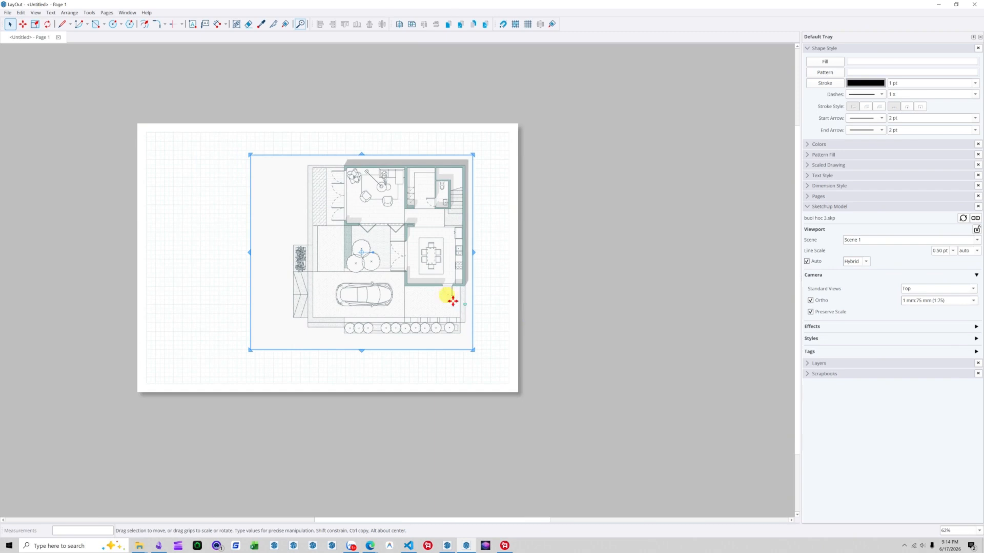
scroll(203, 249, up, 2)
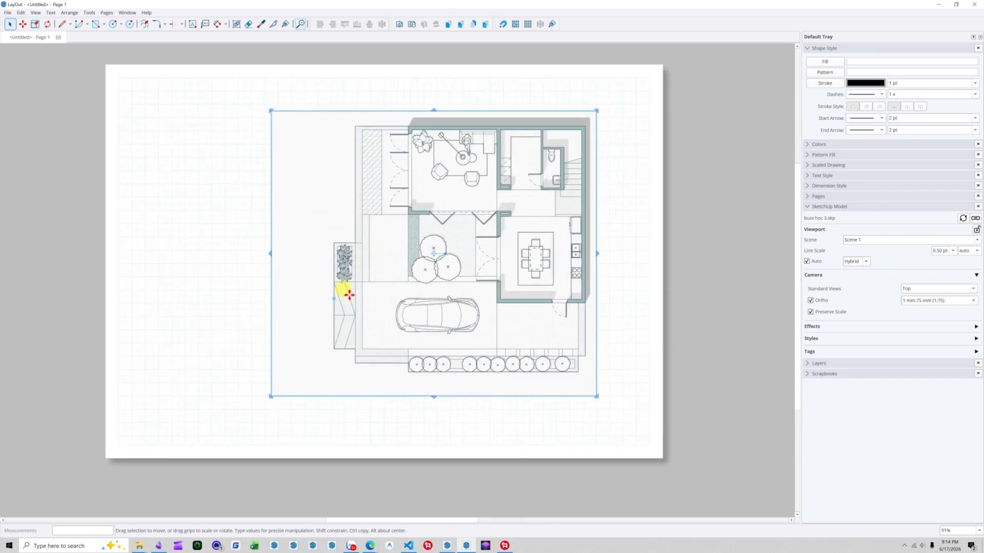
scroll(410, 214, up, 1)
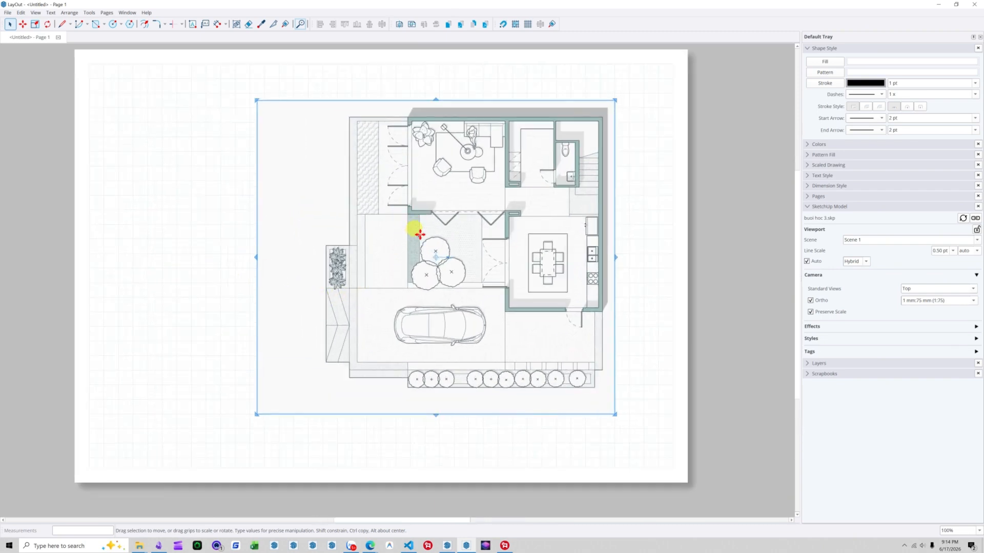
Step: Examine the hybrid-rendered edges and wall fill up close at the living room's wall corner
scroll(404, 200, up, 8)
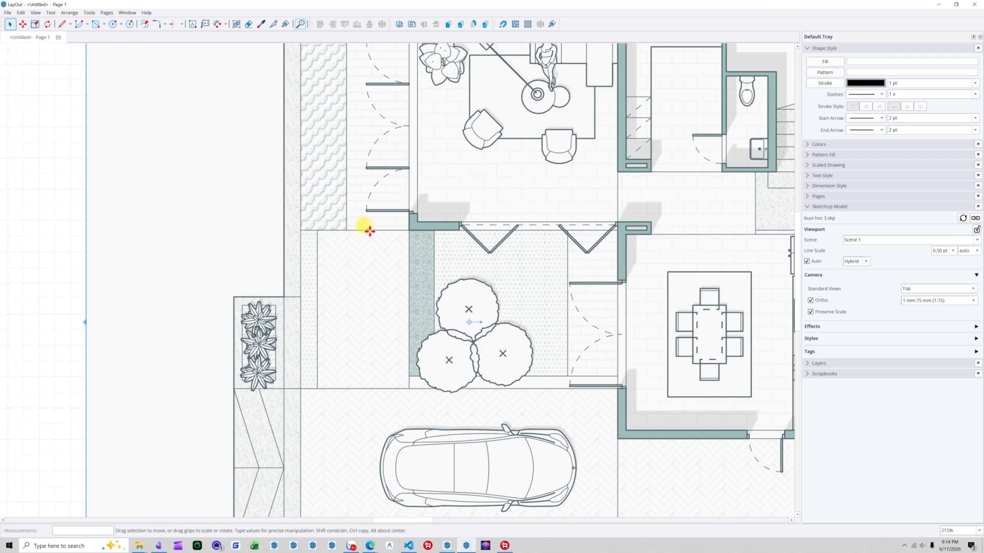
scroll(410, 214, up, 10)
scroll(419, 191, up, 5)
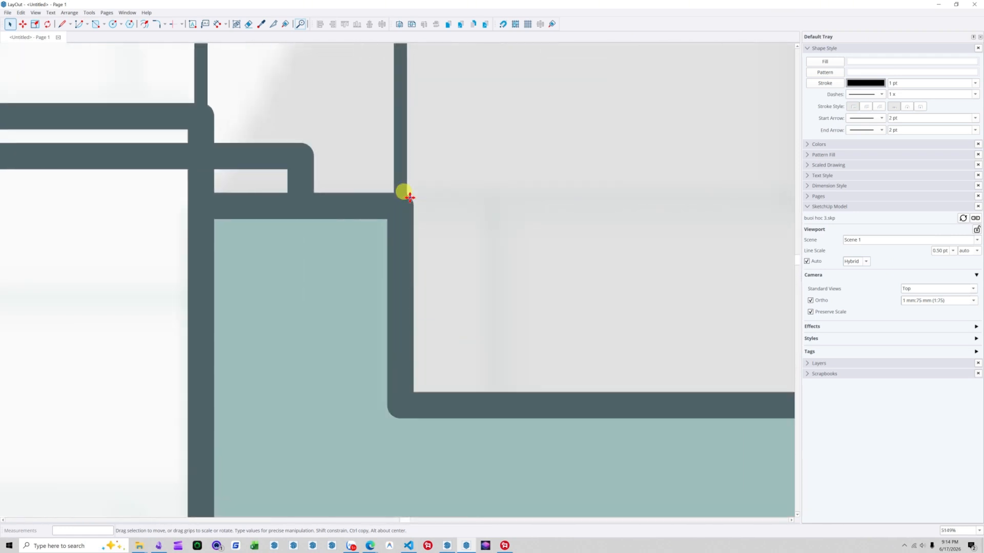
scroll(410, 200, down, 15)
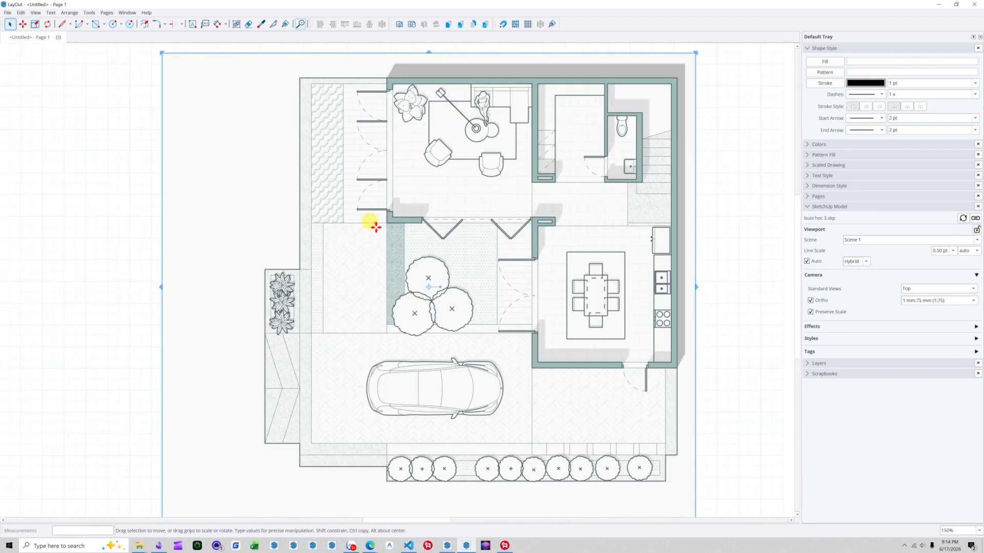
scroll(373, 226, down, 1)
scroll(373, 304, up, 7)
scroll(272, 270, down, 9)
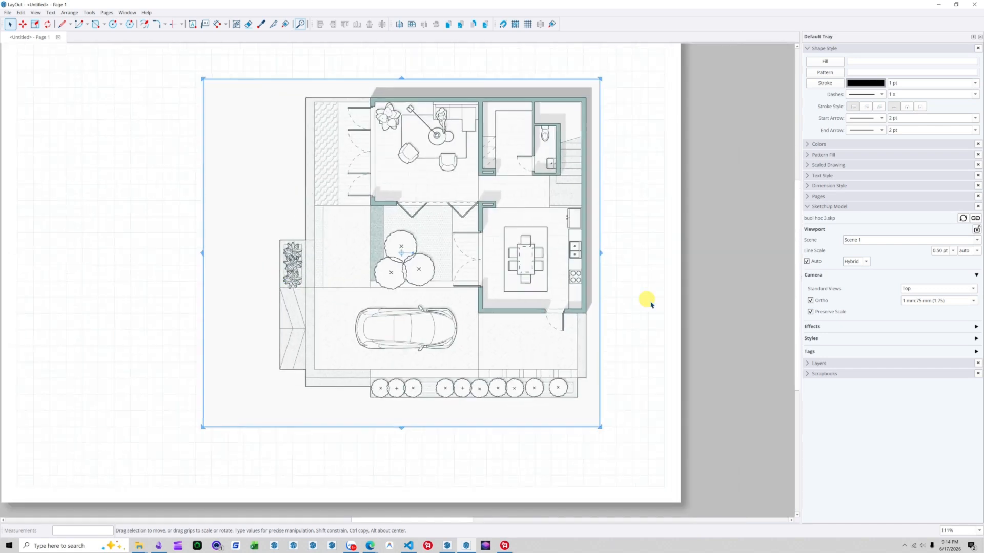
Step: Check the available render modes, deselect the viewport, and examine the living room furniture and the whole plan
click(866, 261)
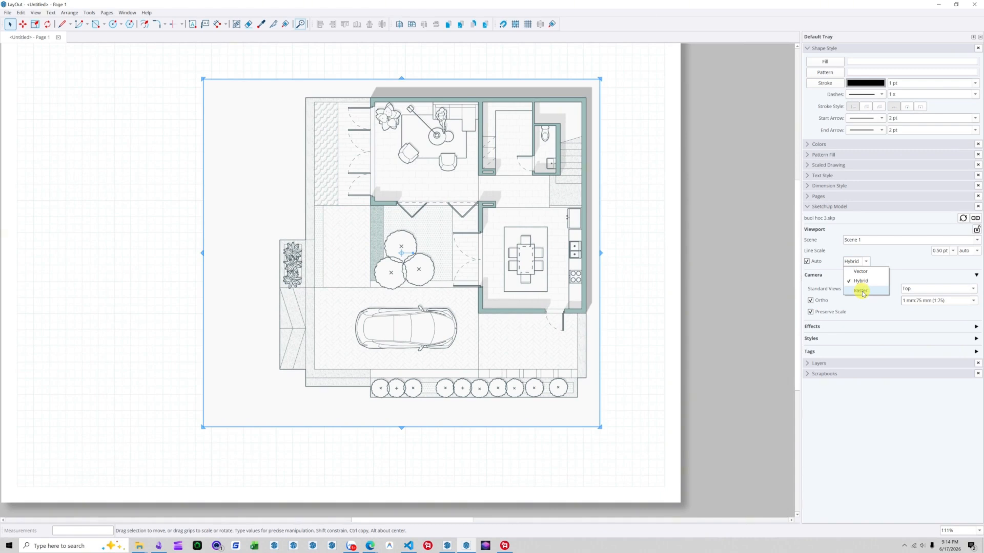
click(628, 176)
scroll(512, 113, up, 5)
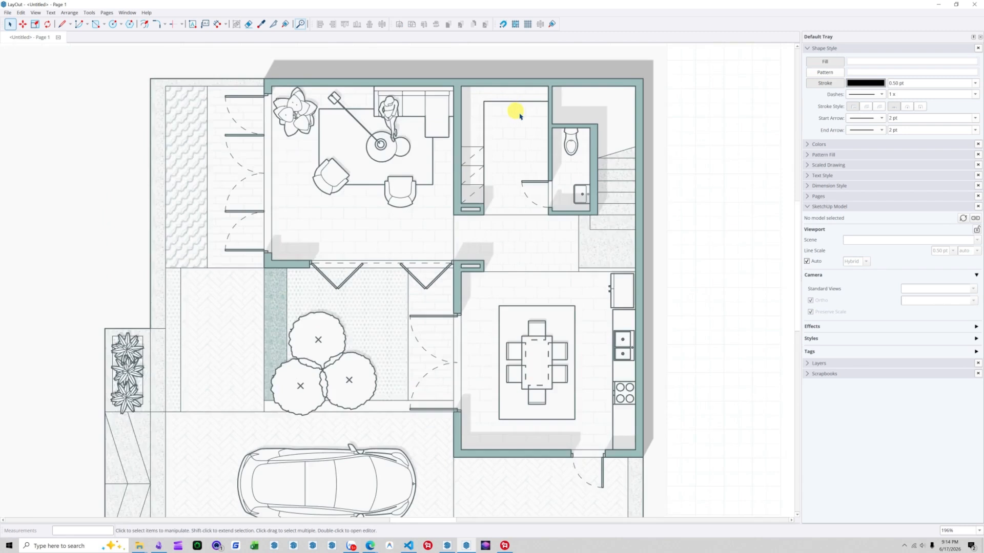
scroll(429, 125, down, 3)
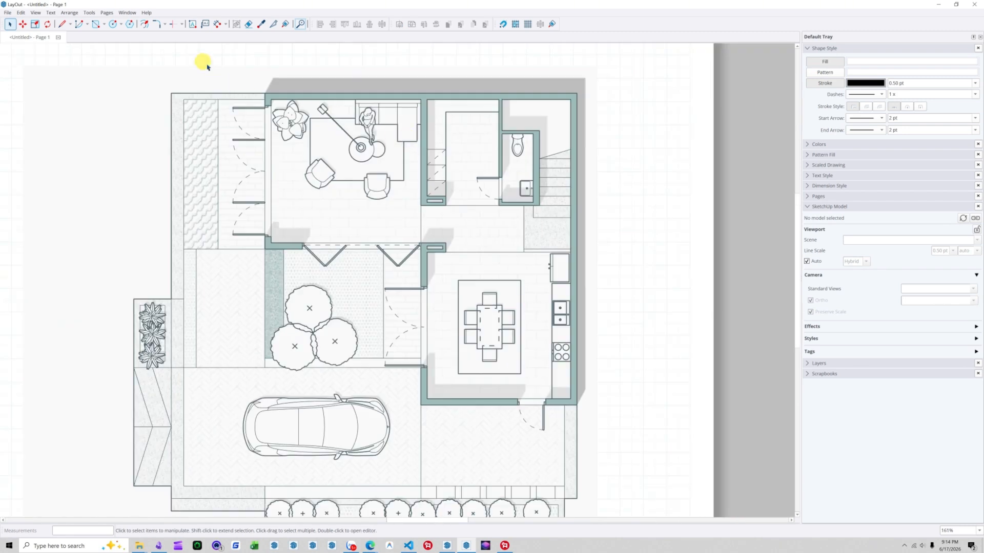
scroll(379, 111, up, 11)
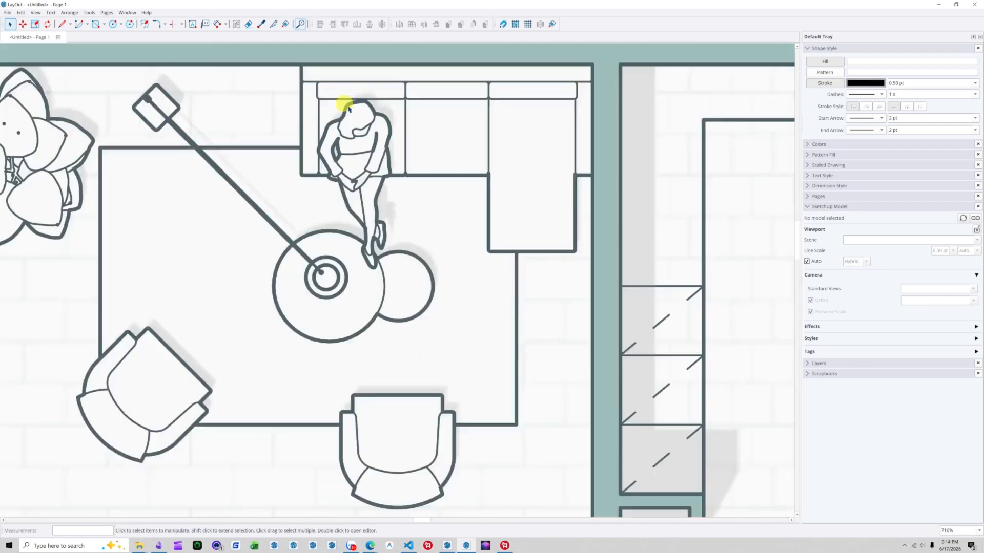
scroll(531, 193, down, 13)
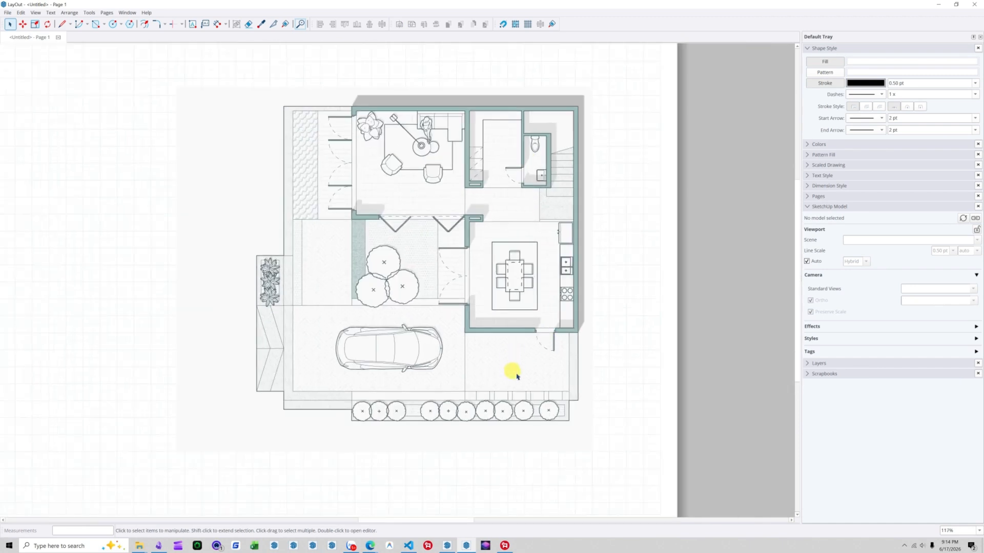
scroll(441, 297, down, 2)
scroll(383, 224, up, 2)
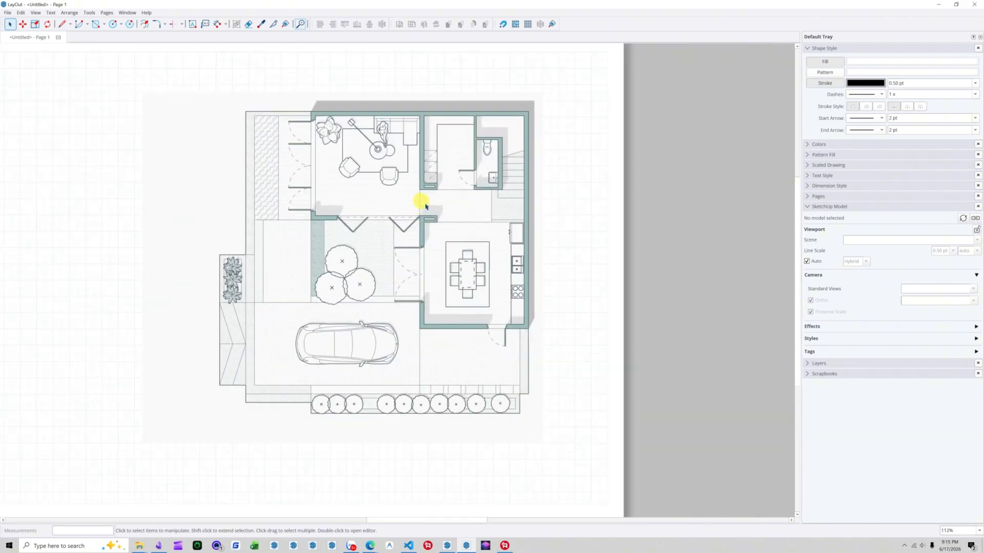
scroll(228, 286, up, 1)
scroll(217, 295, down, 2)
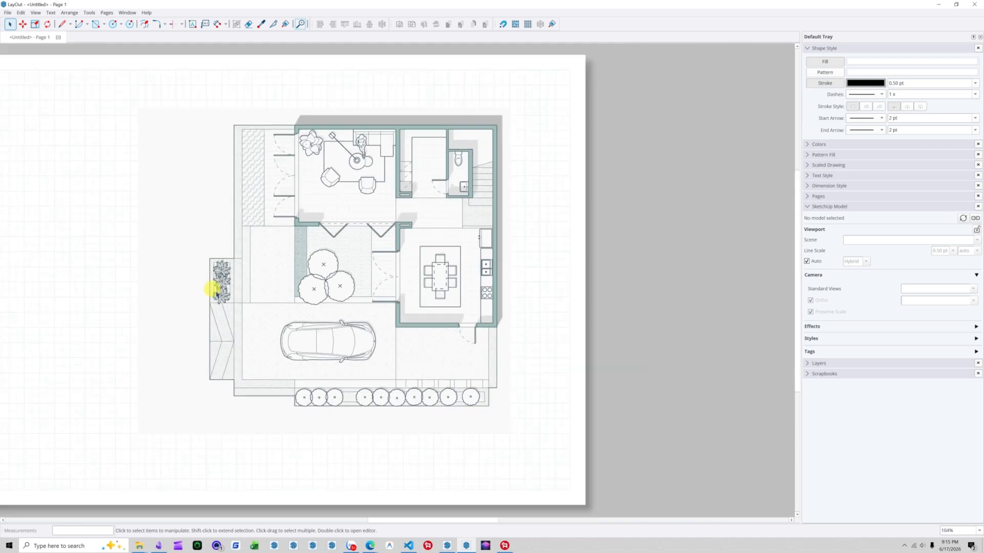
Step: Select the floor plan viewport, review its render mode and driveway area, and deselect it
click(495, 269)
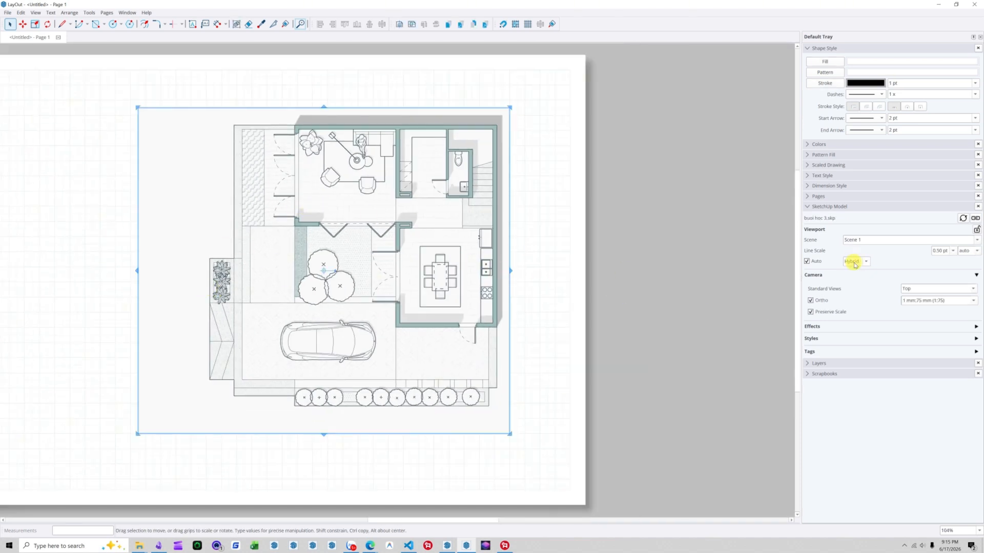
scroll(446, 226, down, 2)
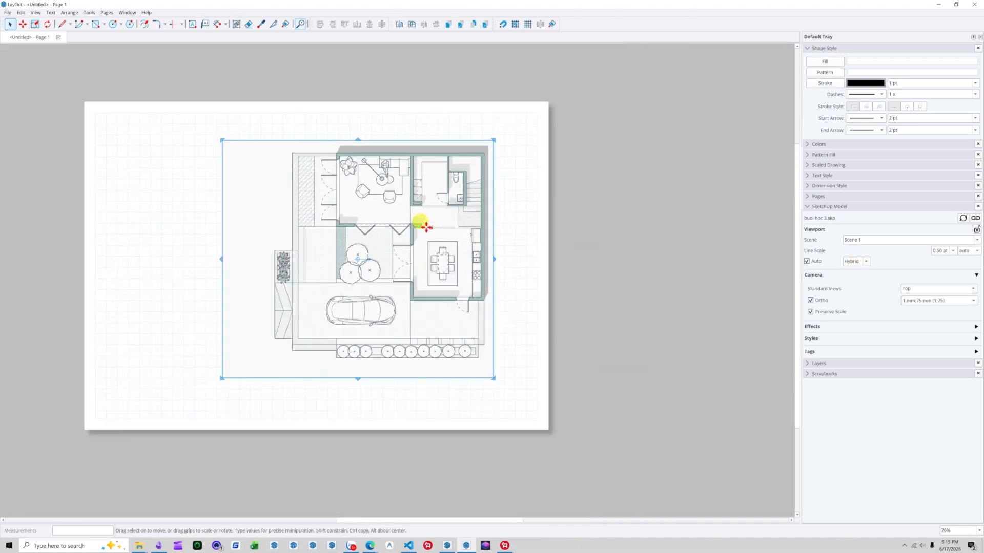
scroll(428, 213, up, 2)
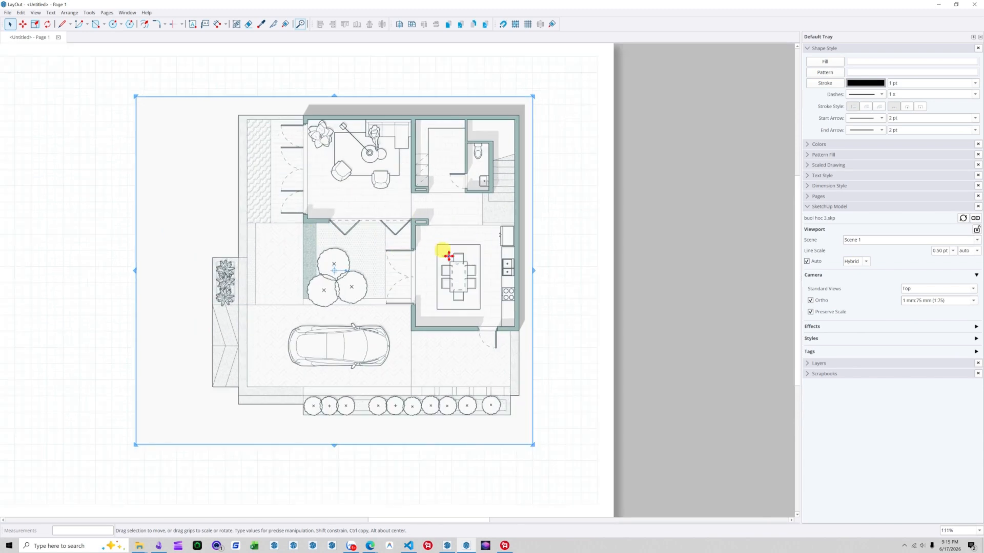
scroll(253, 329, up, 3)
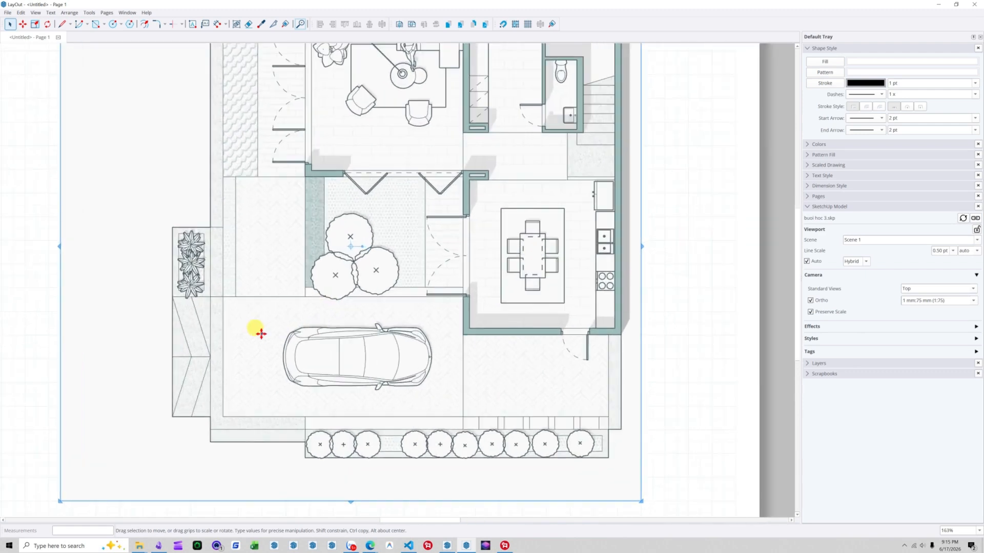
scroll(275, 329, down, 1)
scroll(341, 344, down, 5)
click(655, 272)
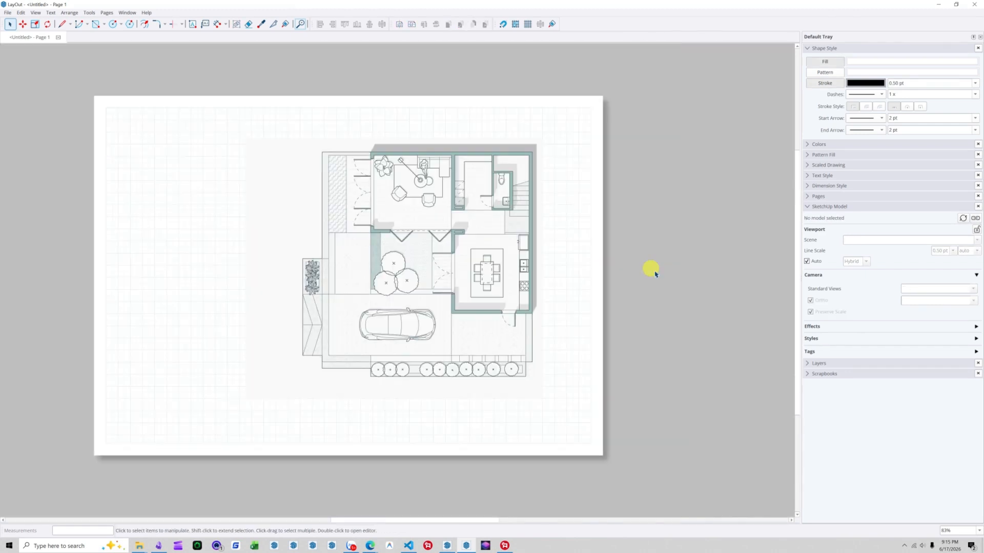
Step: Move the floor plan viewport left so it sits nearer the horizontal centre of the page
click(482, 273)
drag(463, 272, 439, 279)
scroll(345, 280, up, 5)
scroll(298, 248, down, 4)
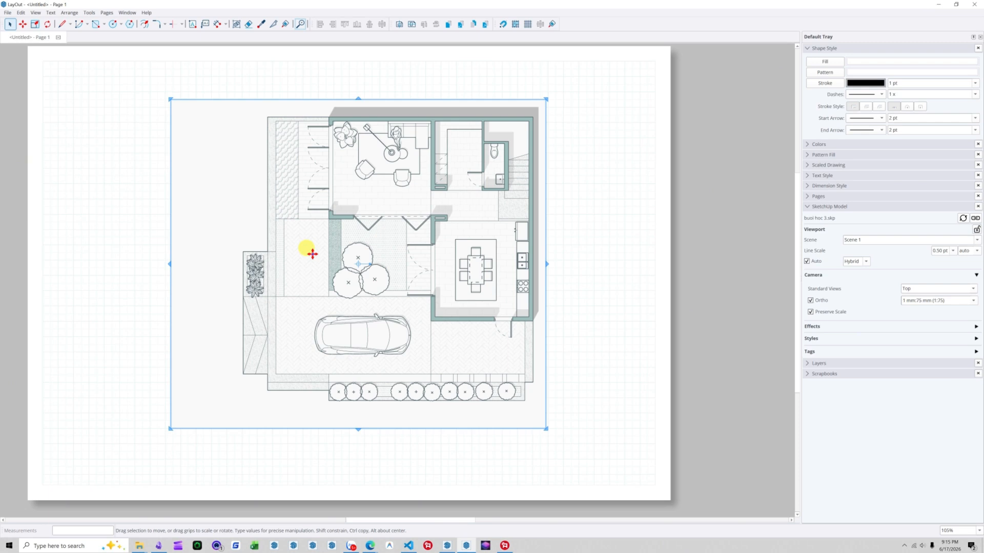
scroll(313, 253, up, 2)
scroll(343, 275, down, 3)
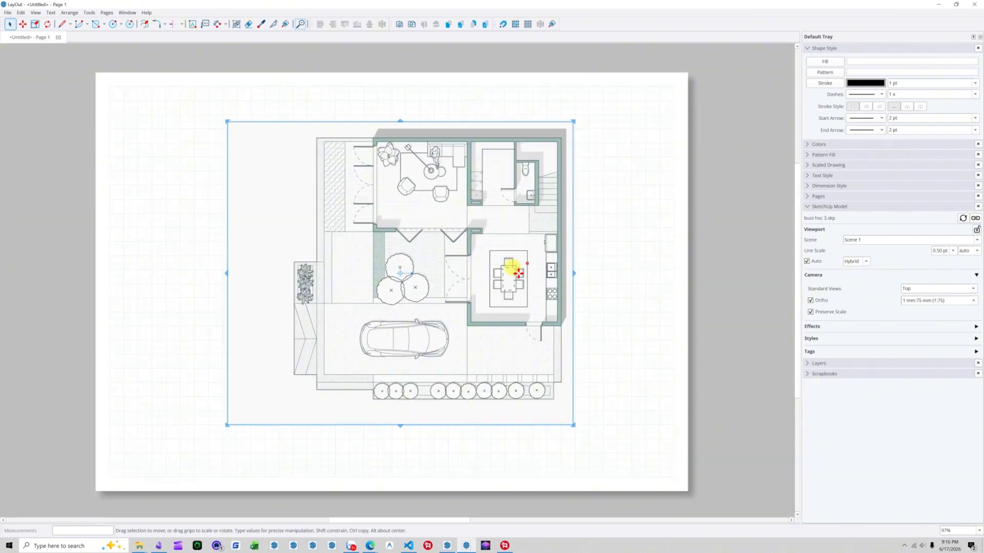
Step: Examine the herringbone paving texture and the front planting strip in the hybrid-rendered plan
scroll(519, 273, up, 10)
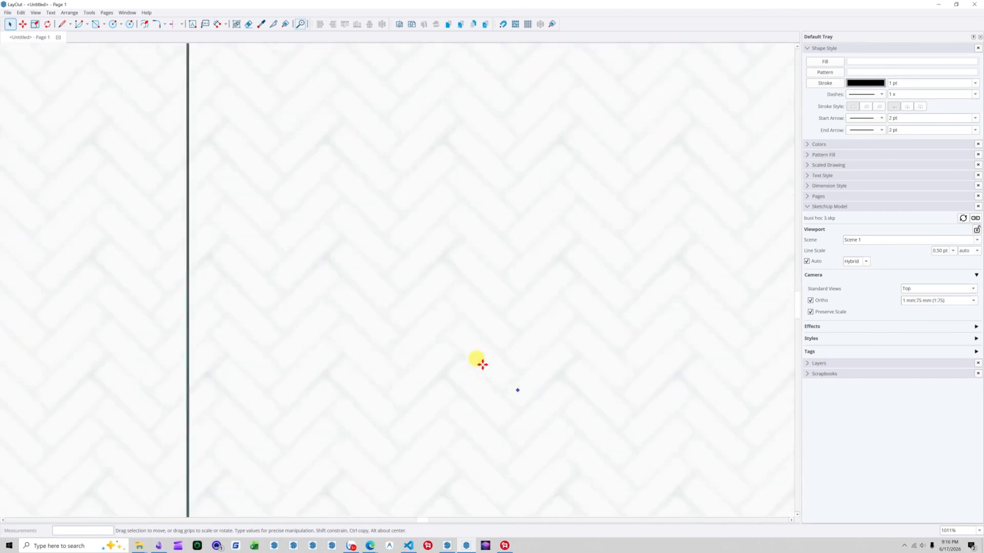
scroll(482, 364, down, 8)
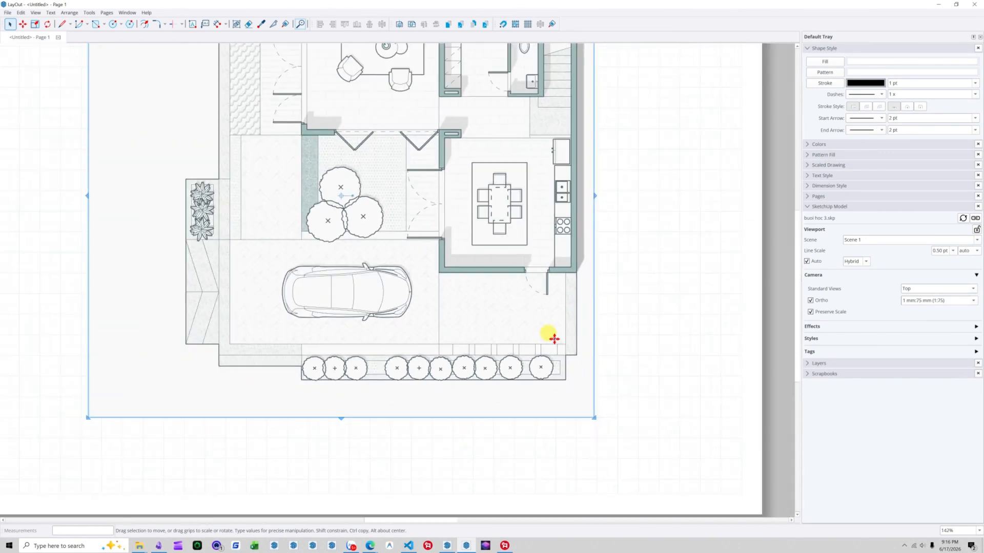
scroll(573, 351, up, 4)
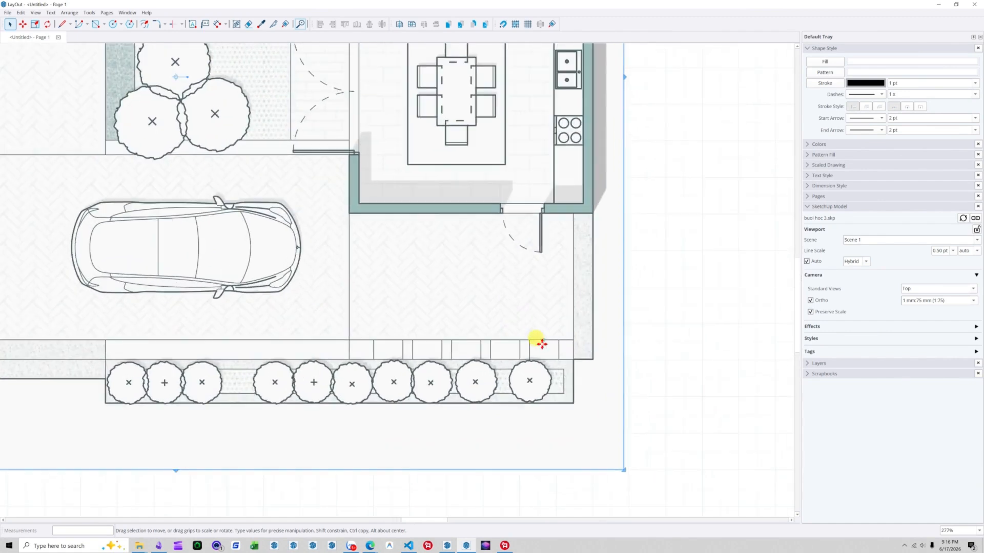
scroll(518, 312, down, 4)
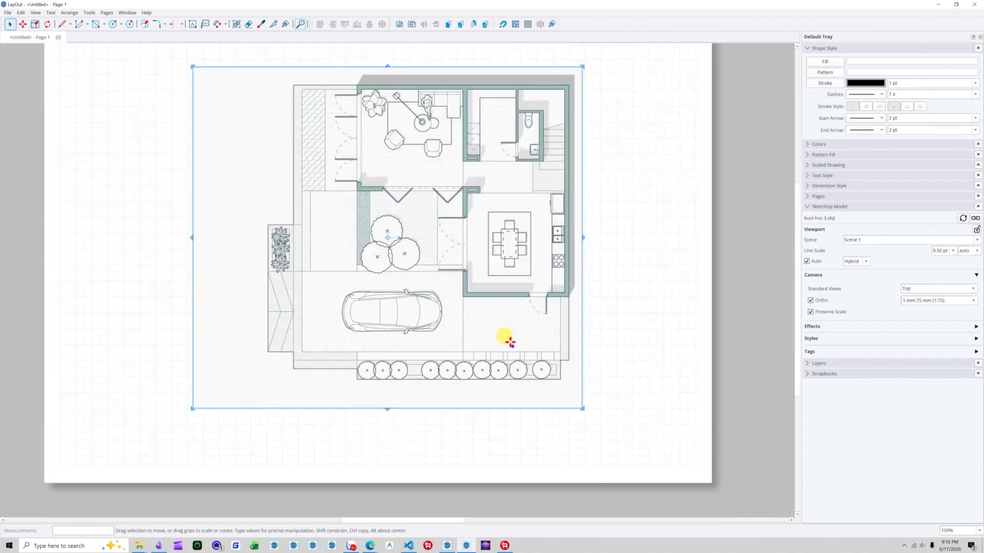
scroll(499, 280, up, 1)
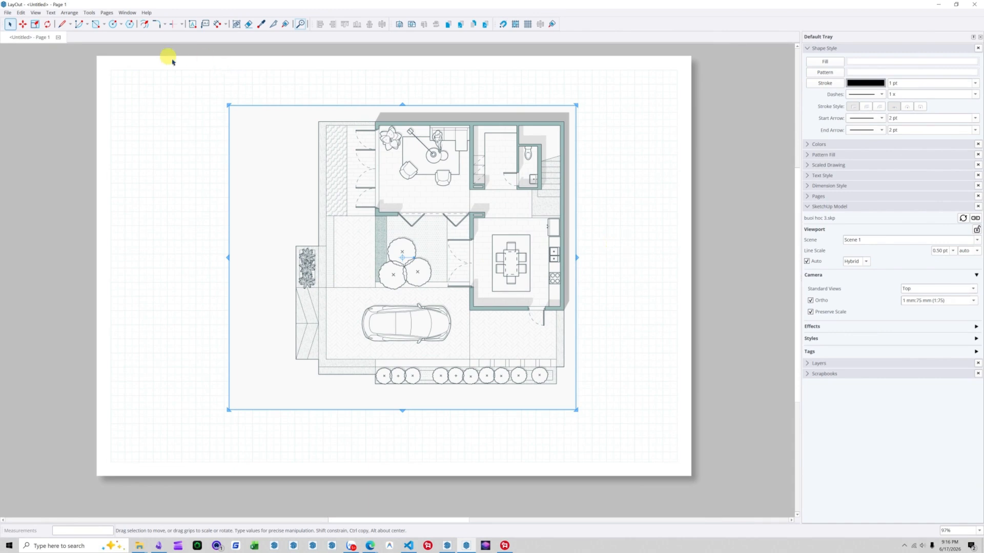
Step: Open the document setup and review the file references and the rendering resolution settings
click(128, 12)
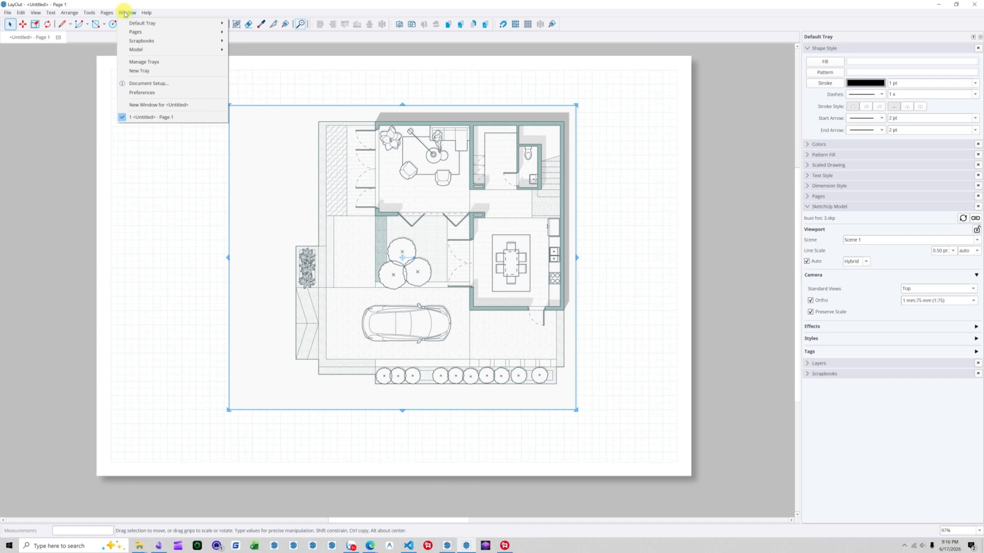
click(7, 13)
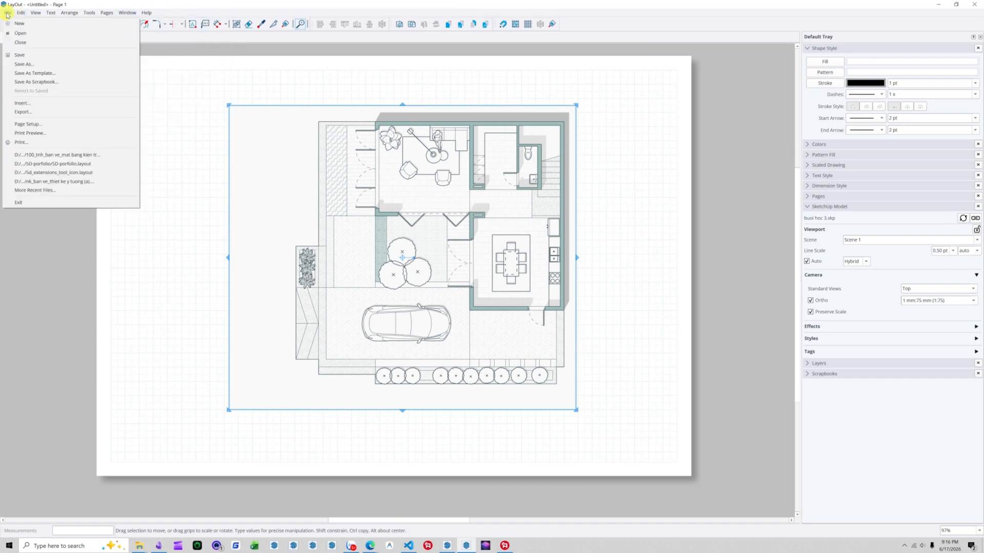
click(128, 13)
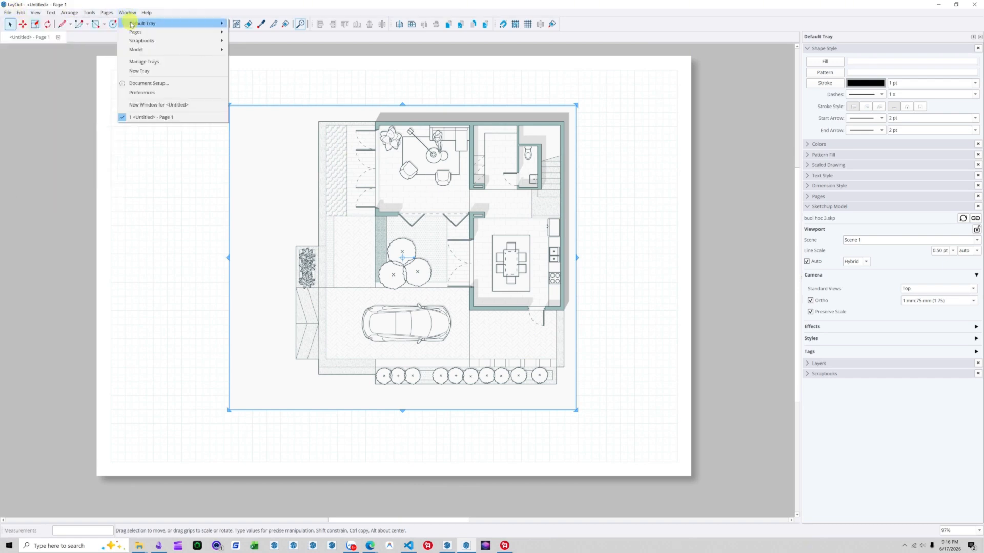
click(157, 85)
drag(396, 166, 322, 160)
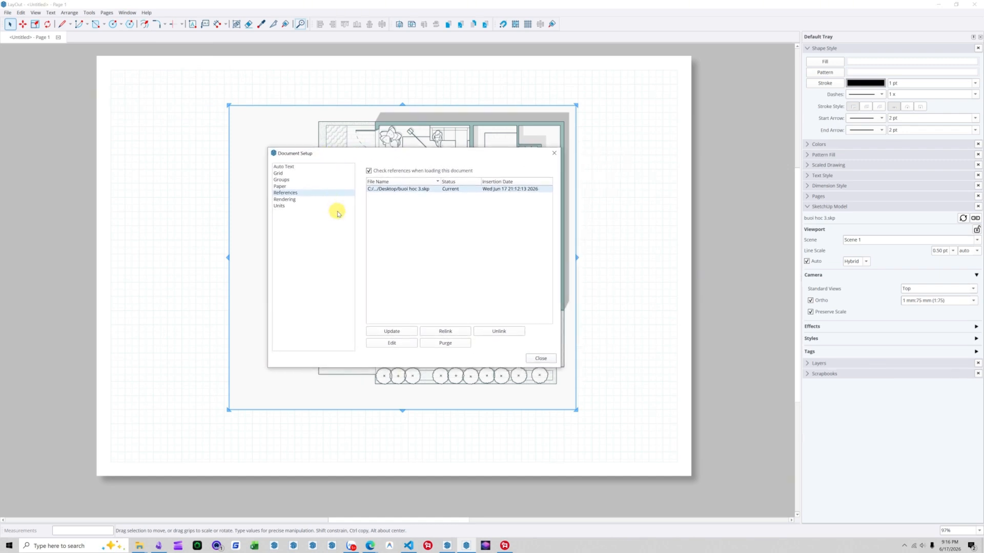
click(286, 200)
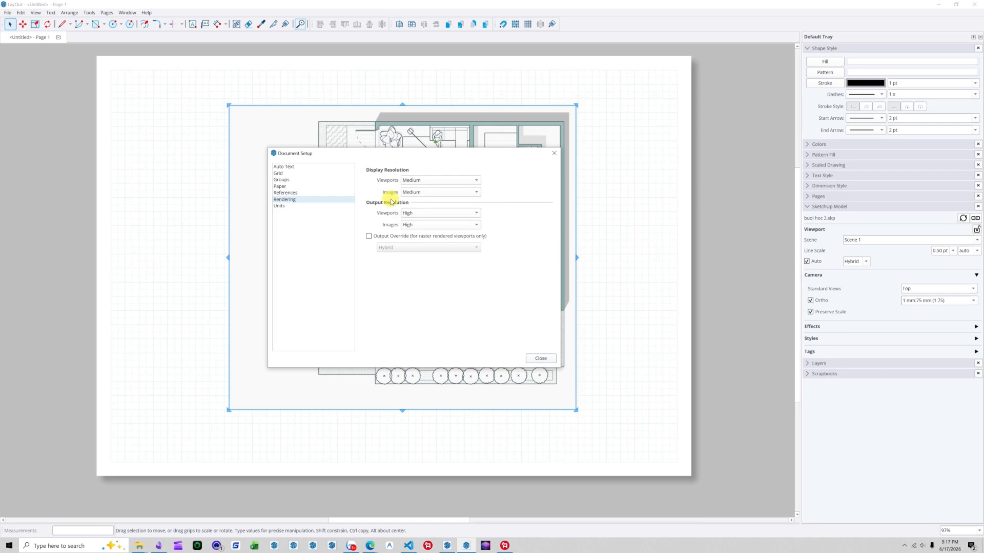
Step: Set the display resolution for viewports to High in the document's rendering settings and close the setup
drag(424, 154, 650, 188)
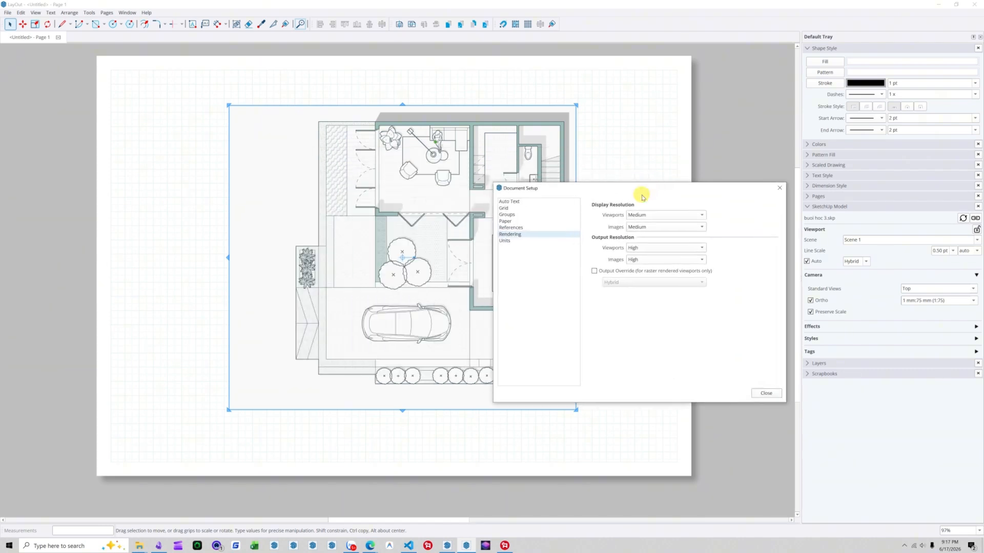
scroll(351, 287, up, 3)
scroll(355, 283, up, 2)
click(655, 220)
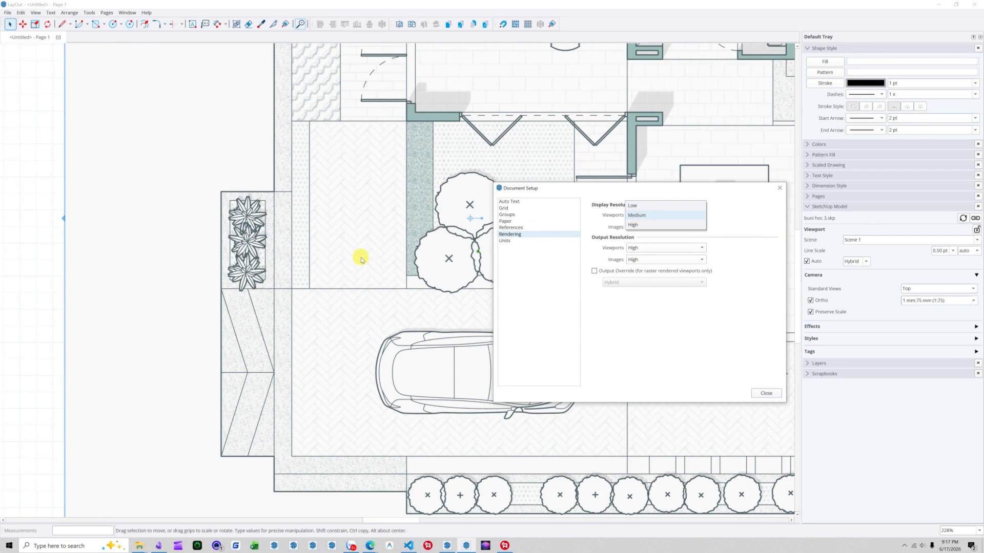
click(634, 226)
click(764, 393)
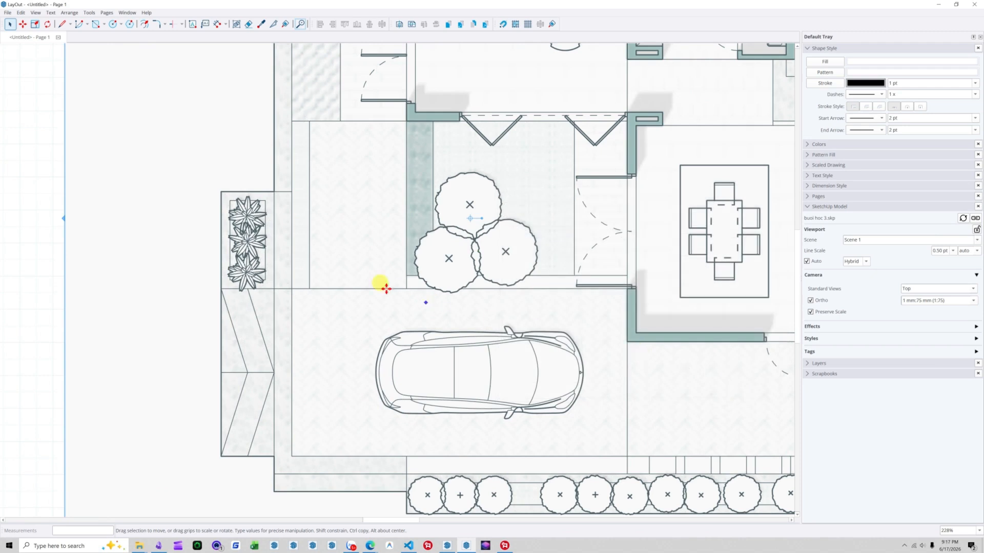
Step: Examine the paving and courtyard textures around the trees and car, then the whole plan, while the viewport refreshes
scroll(336, 264, up, 12)
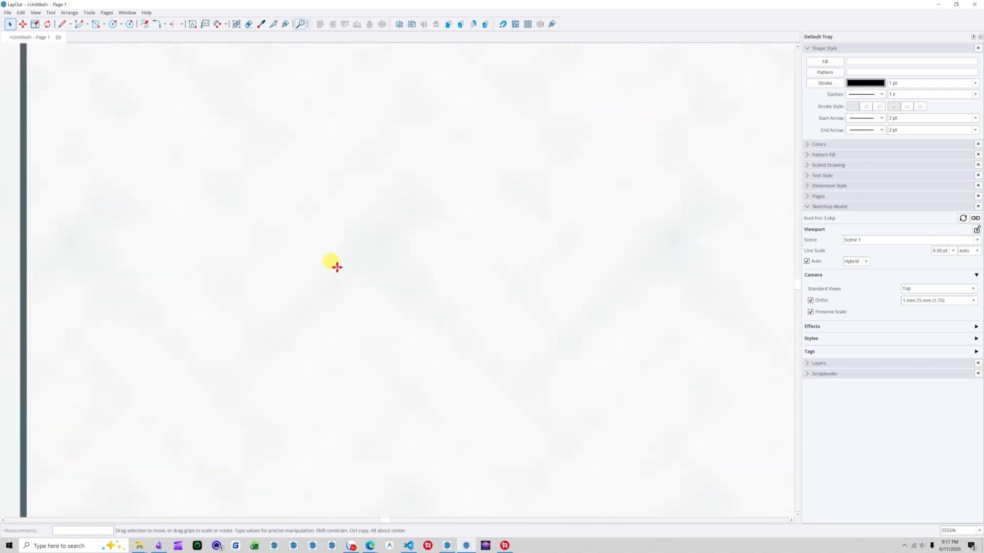
scroll(336, 267, down, 13)
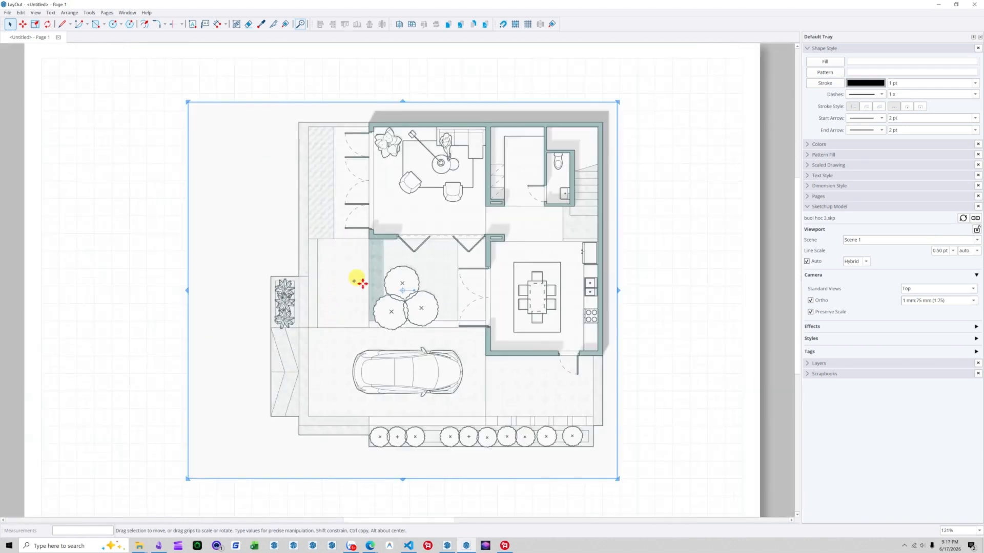
scroll(362, 284, up, 1)
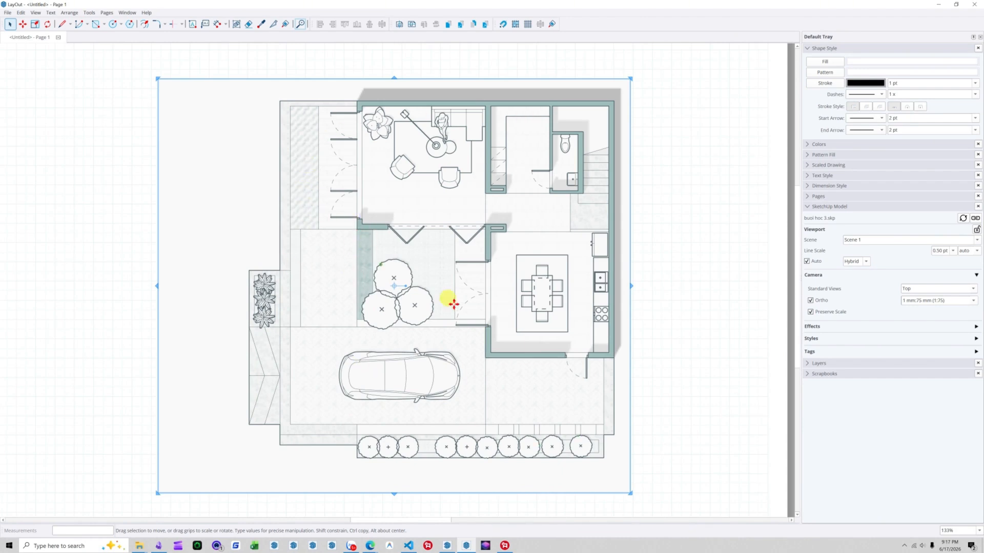
scroll(294, 319, down, 6)
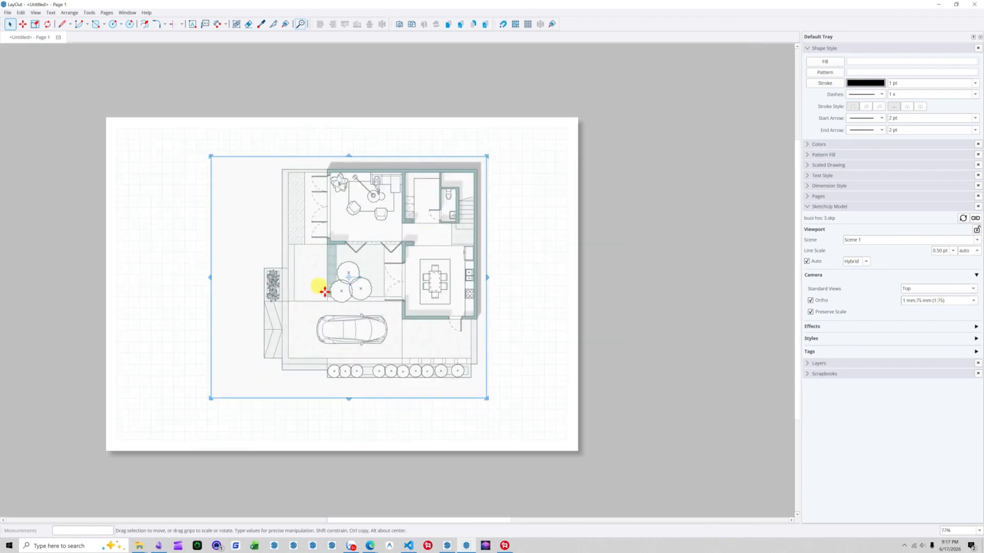
scroll(294, 319, up, 2)
scroll(418, 261, down, 2)
scroll(301, 245, up, 4)
scroll(246, 200, down, 3)
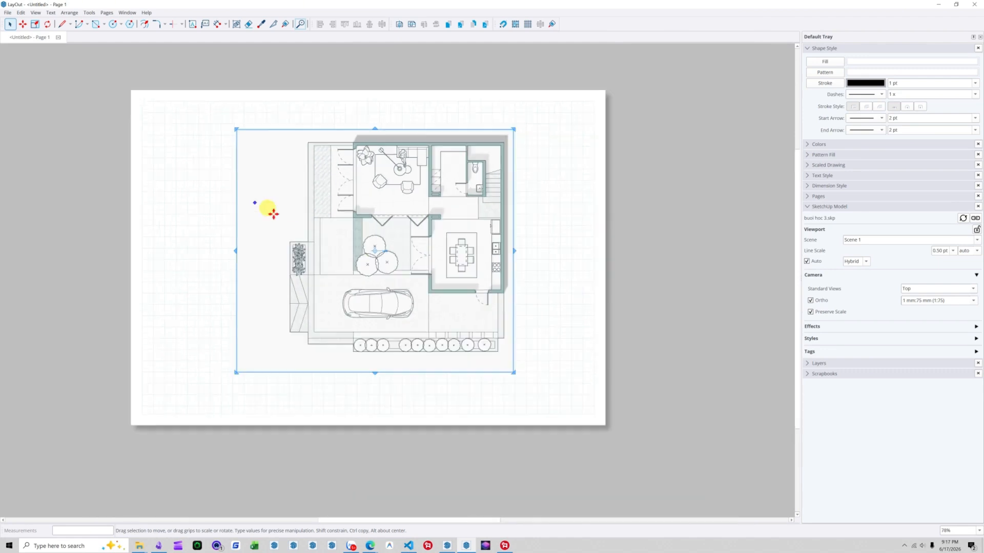
scroll(327, 211, up, 20)
scroll(331, 252, down, 4)
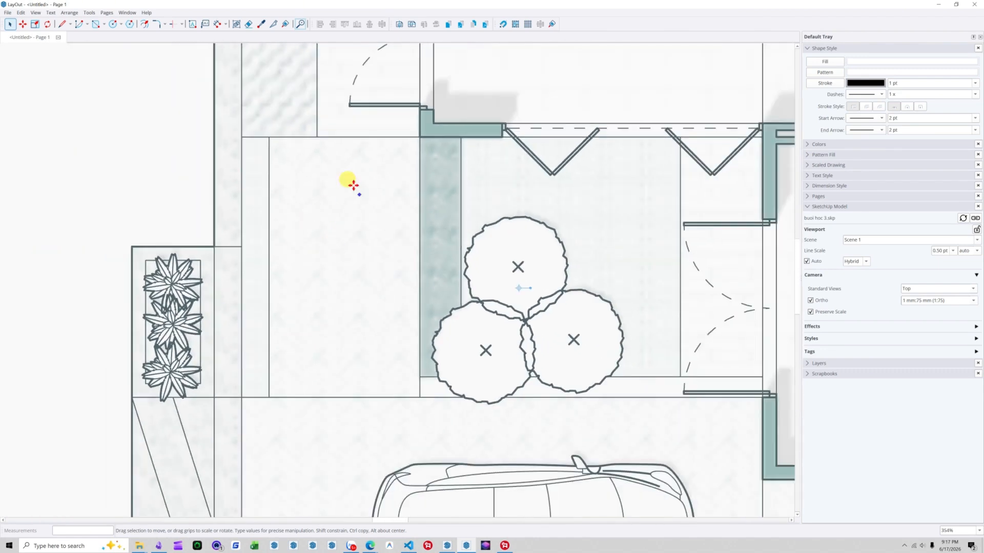
scroll(307, 213, down, 3)
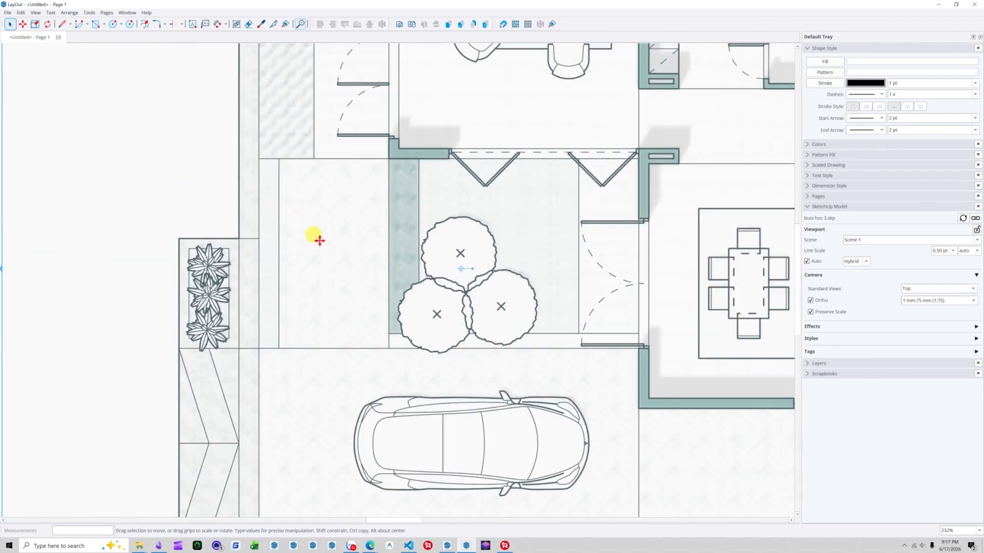
scroll(319, 241, down, 3)
scroll(336, 265, down, 1)
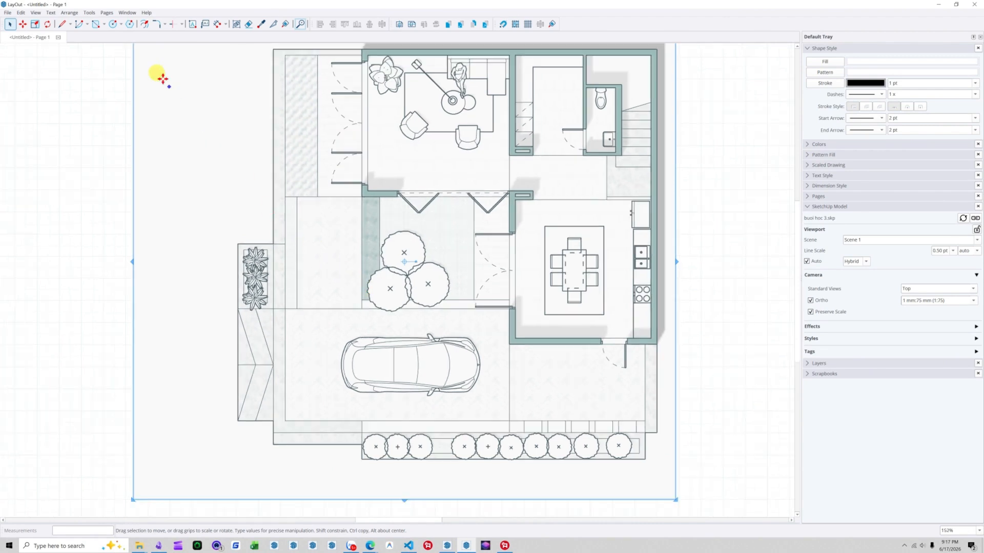
Step: Check the viewport display resolution in the document's rendering settings and close the setup
click(129, 13)
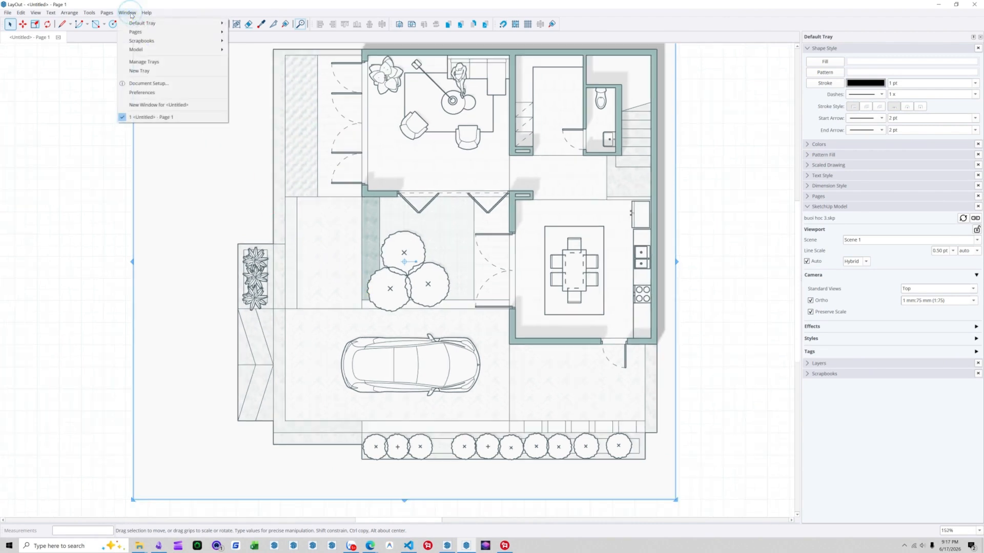
click(148, 83)
click(512, 186)
click(491, 211)
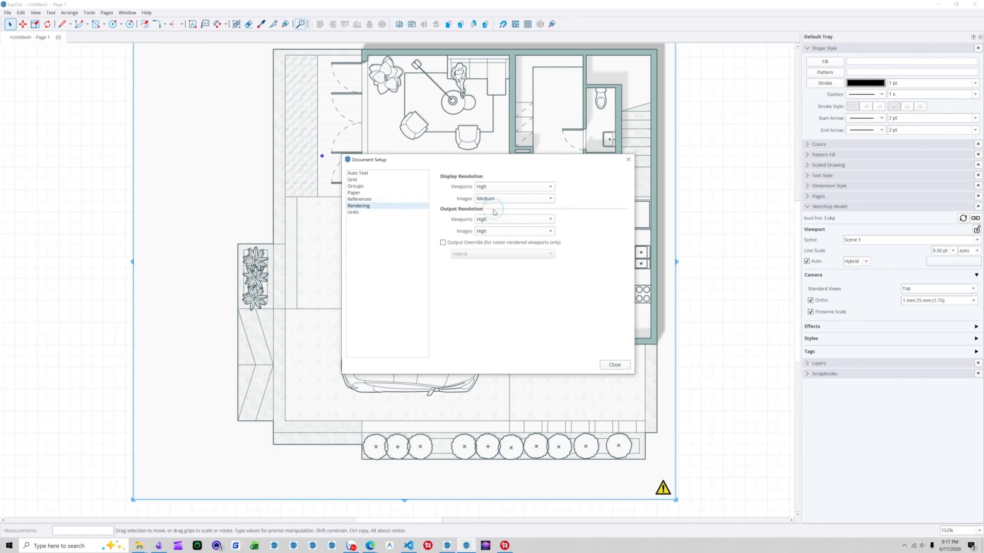
click(610, 365)
Step: Examine the sharpness of the herringbone paving, gravel and planting textures up close, and return to the whole plan
scroll(292, 278, up, 8)
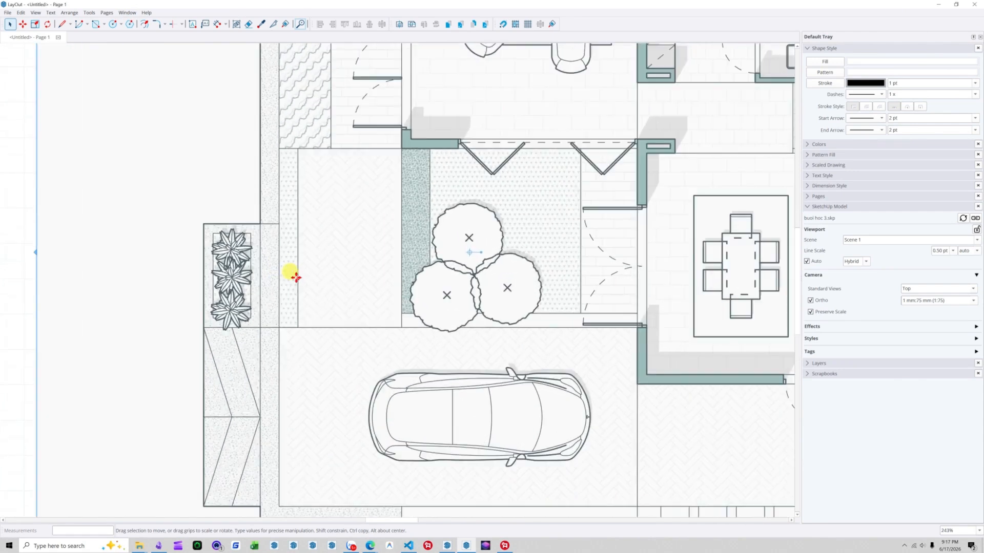
scroll(342, 278, up, 2)
scroll(396, 250, down, 3)
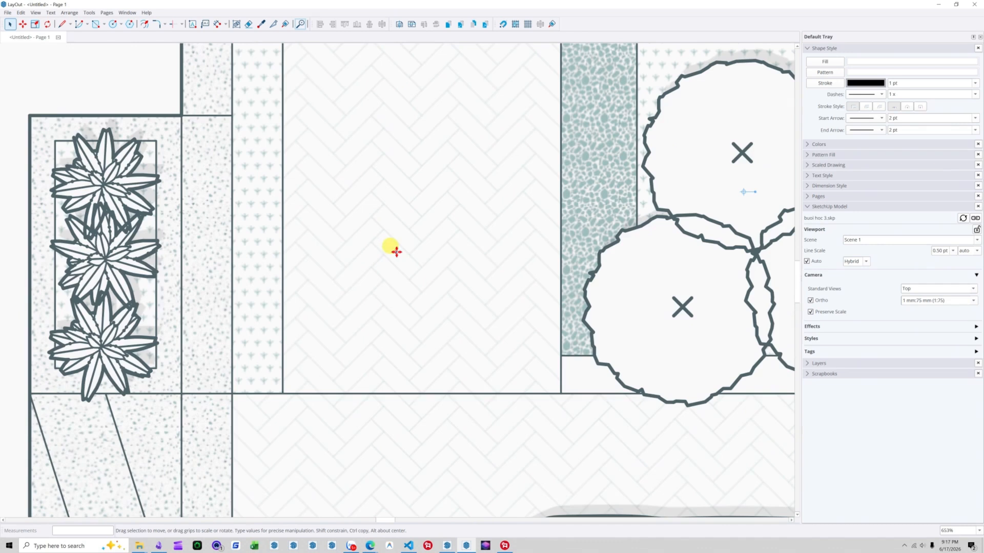
scroll(445, 271, down, 4)
scroll(324, 323, up, 5)
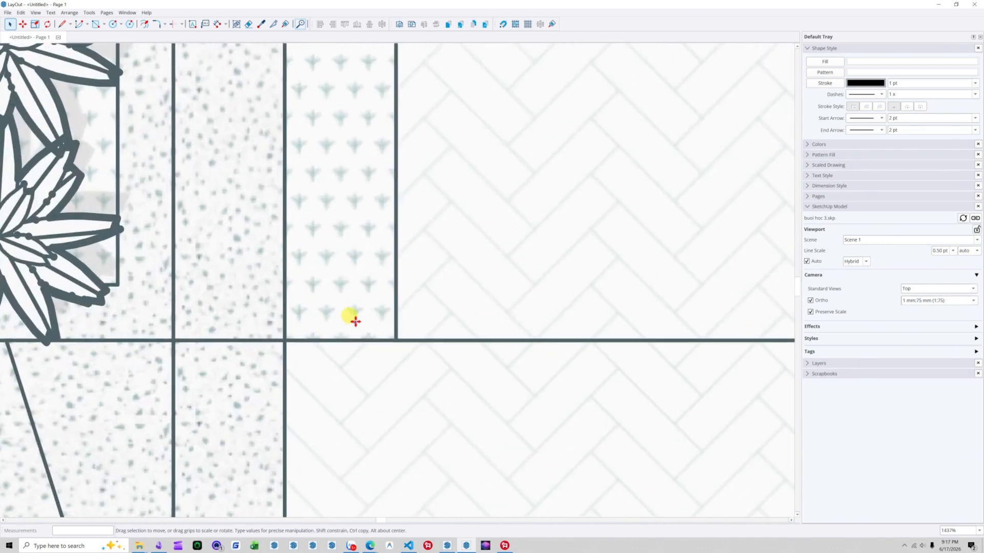
scroll(355, 321, down, 10)
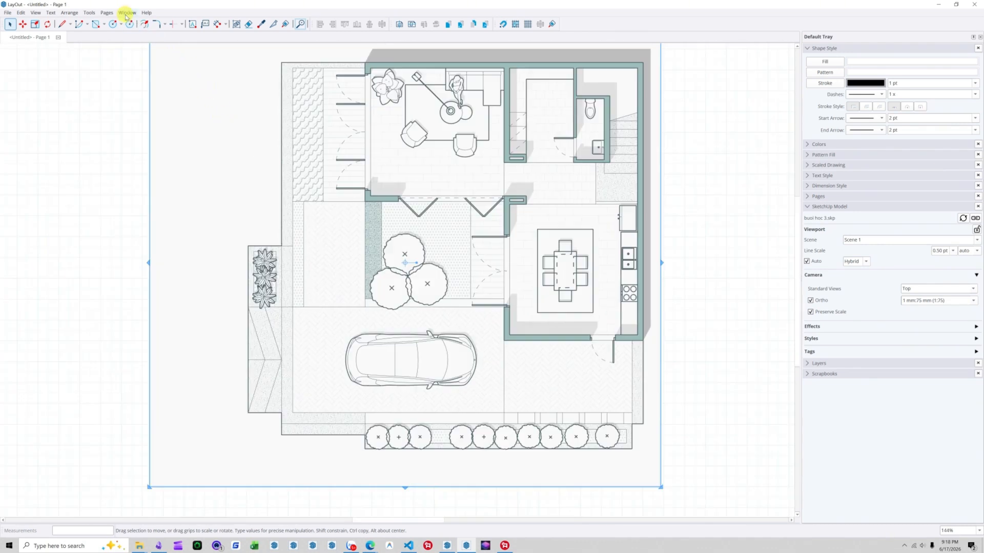
Step: Set the display resolution for viewports to Medium, check the refreshed plan, and close the document setup
click(126, 13)
click(137, 85)
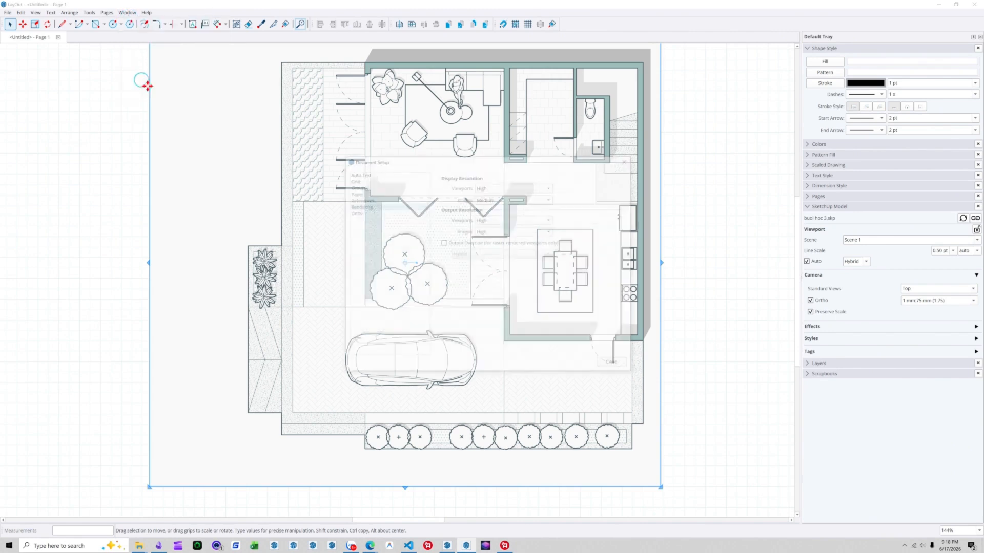
click(492, 187)
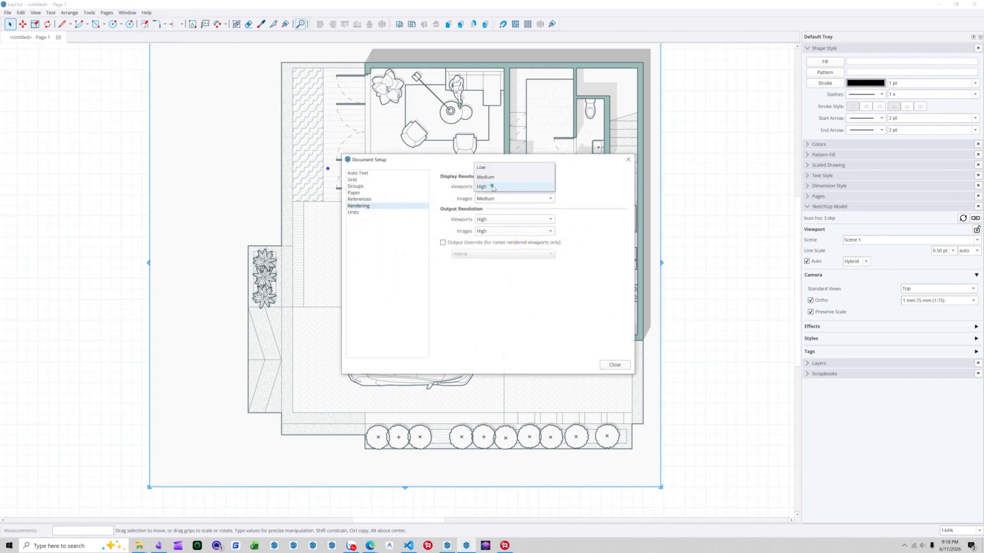
click(487, 178)
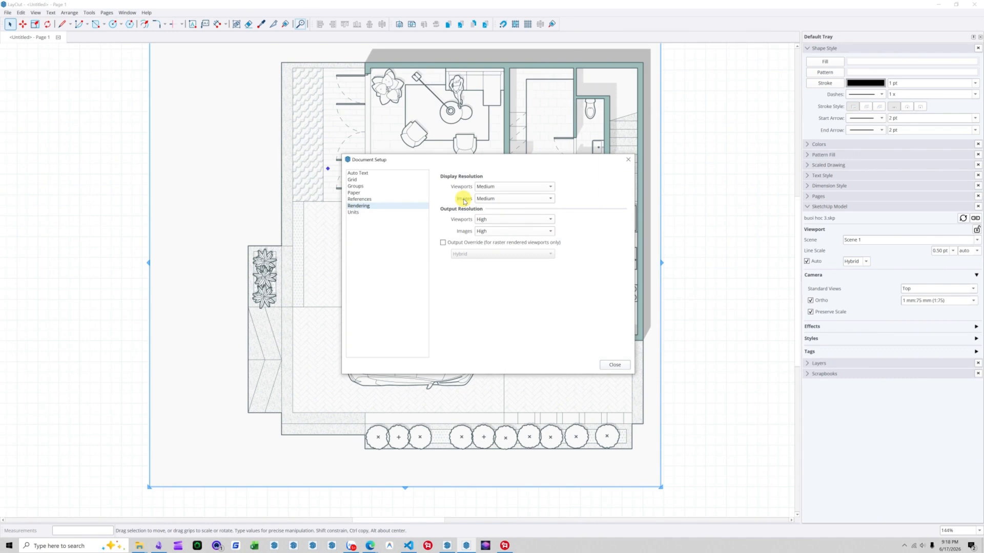
scroll(257, 241, down, 3)
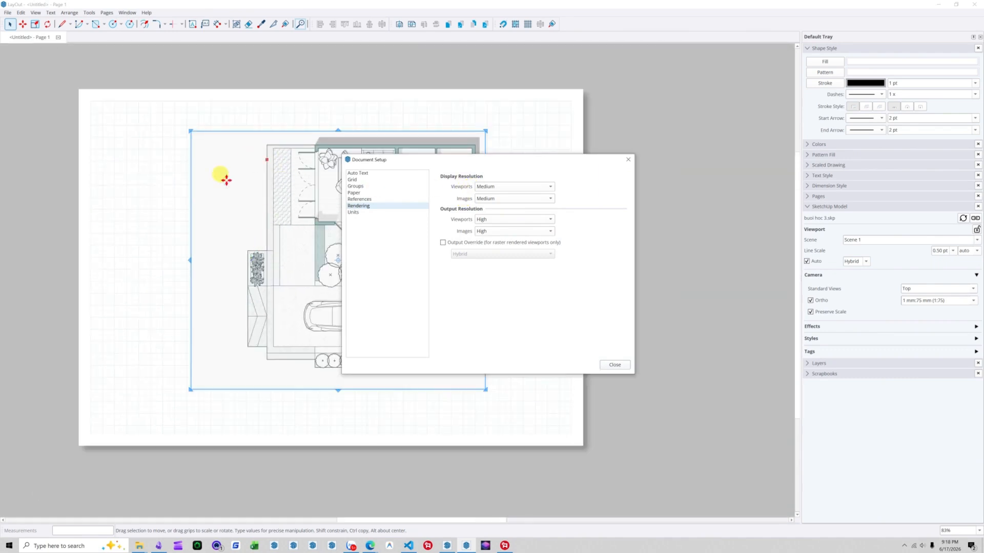
click(221, 240)
scroll(279, 285, up, 4)
scroll(228, 259, down, 3)
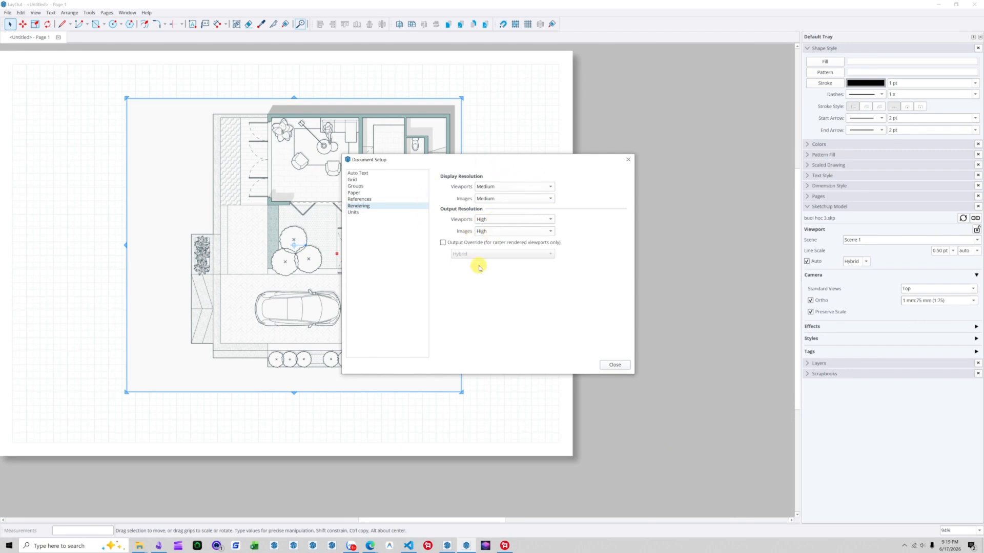
click(618, 364)
Step: Deselect the floor plan viewport and examine the courtyard and paving at the new display resolution
scroll(619, 354, down, 2)
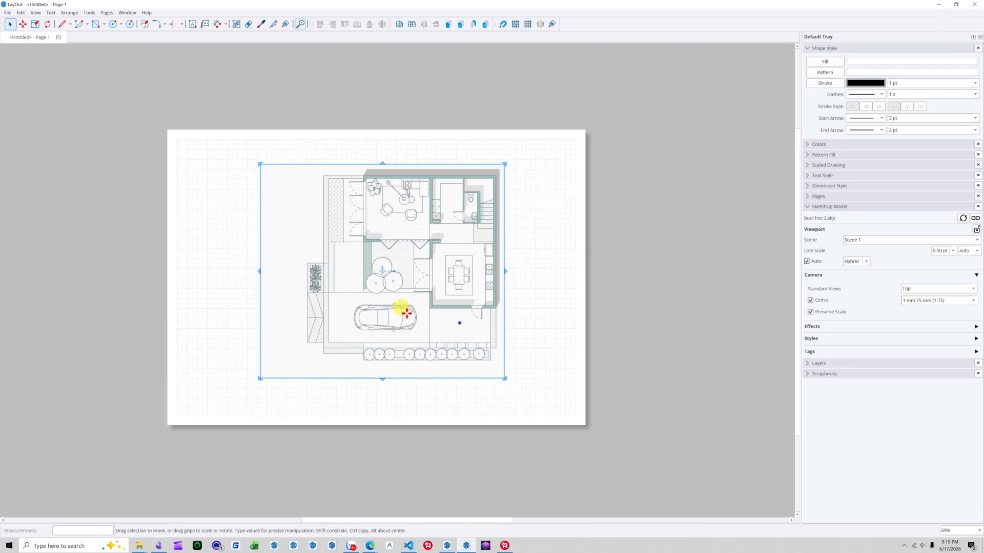
scroll(407, 307, up, 3)
click(172, 131)
scroll(323, 257, up, 4)
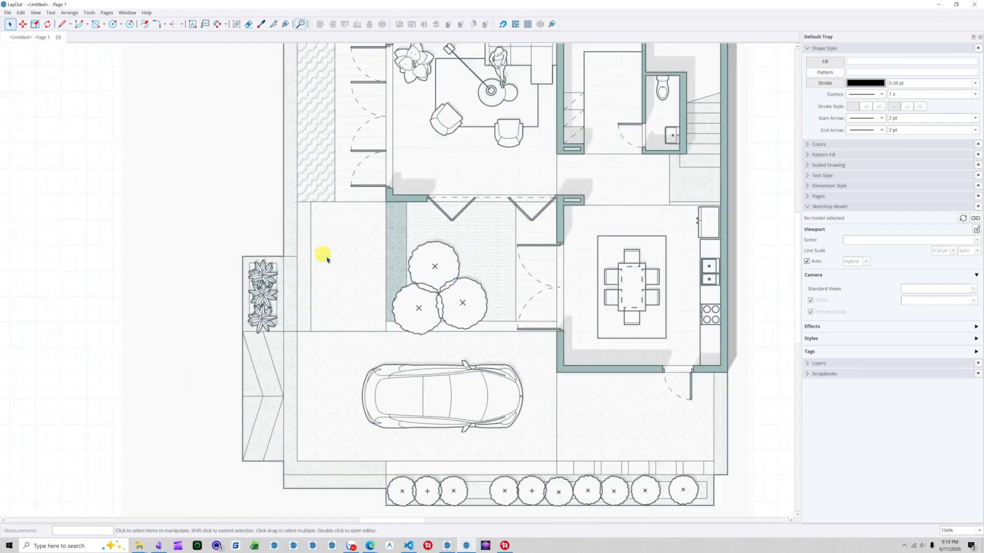
scroll(264, 264, down, 5)
Step: Start exporting the document as a PDF named 01 on the Data (D:) drive
click(7, 13)
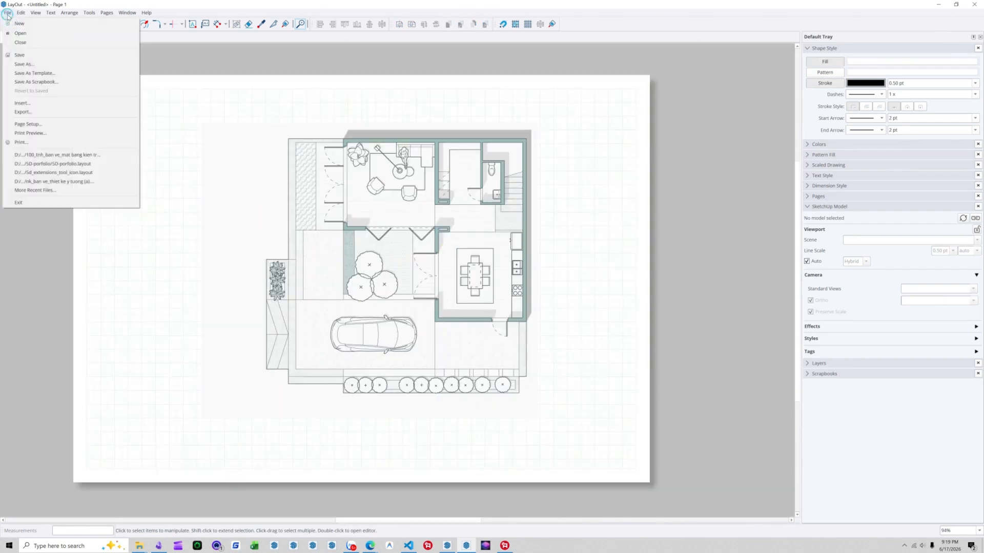
click(32, 111)
drag(497, 77, 367, 74)
scroll(355, 343, down, 2)
click(346, 379)
click(348, 426)
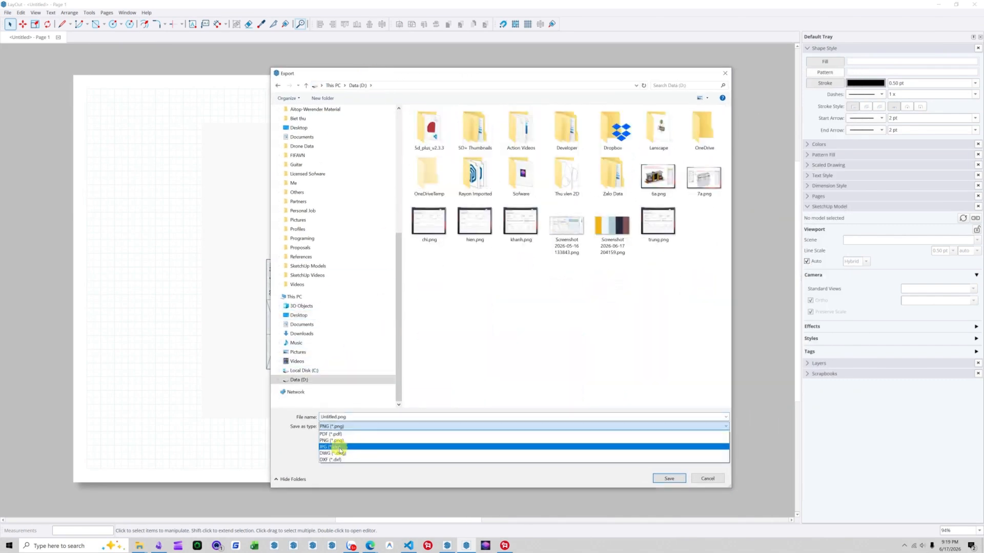
click(357, 435)
double_click(329, 418)
text(01)
click(669, 478)
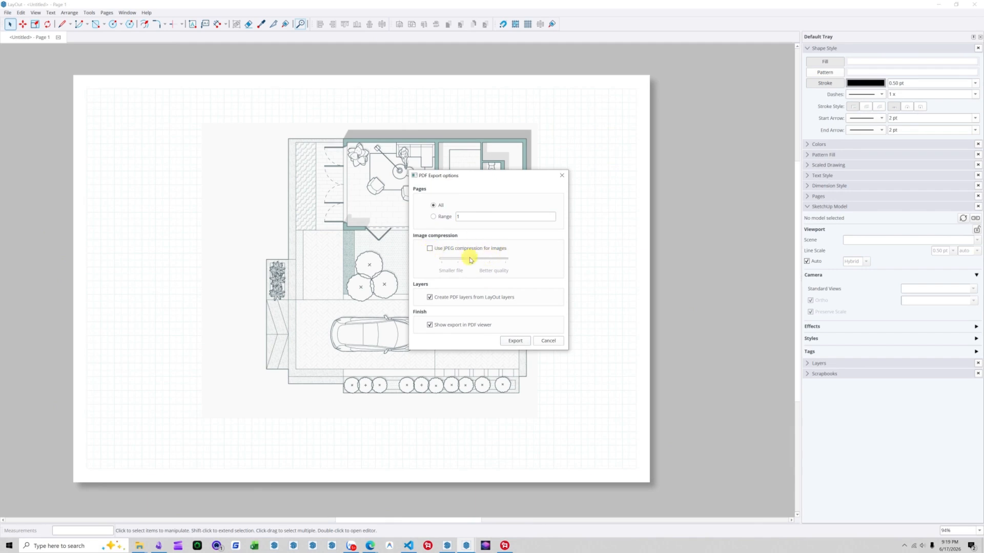
Step: Enable JPEG compression for images, adjust the compression quality, and export all pages to the PDF
click(430, 249)
drag(459, 260, 467, 263)
click(515, 341)
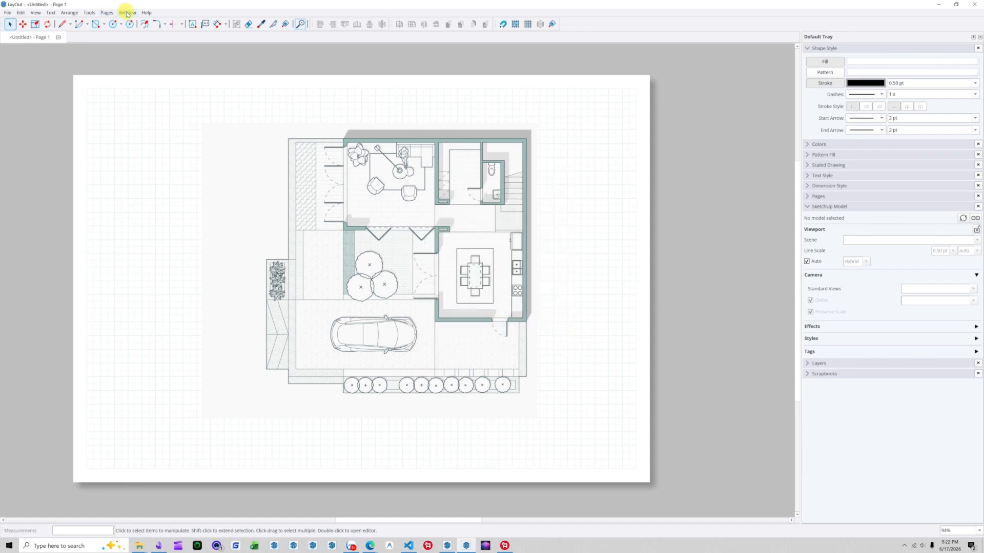
Step: Enable the output override for raster-rendered viewports, set to Hybrid, in the document's rendering settings and close the document setup
click(127, 13)
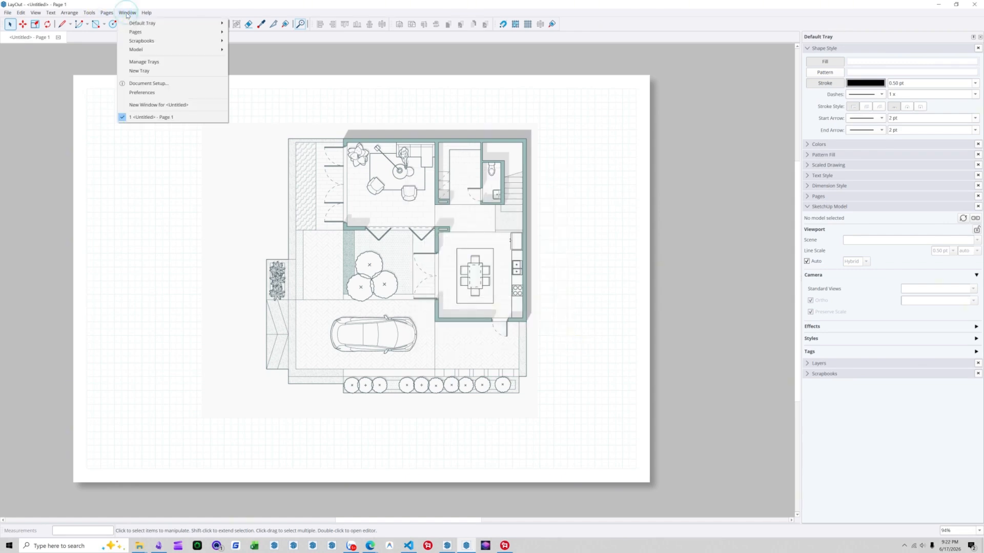
click(147, 84)
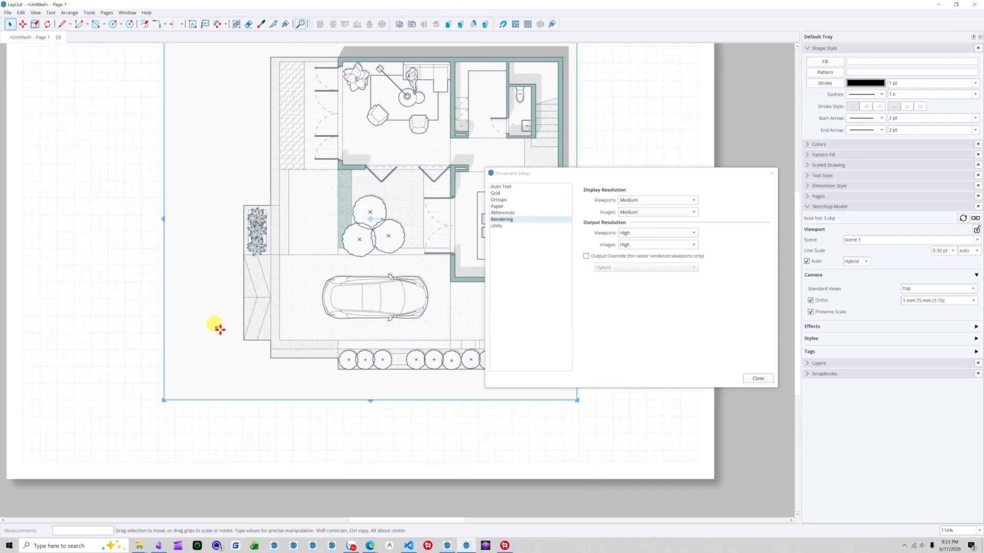
scroll(340, 363, up, 5)
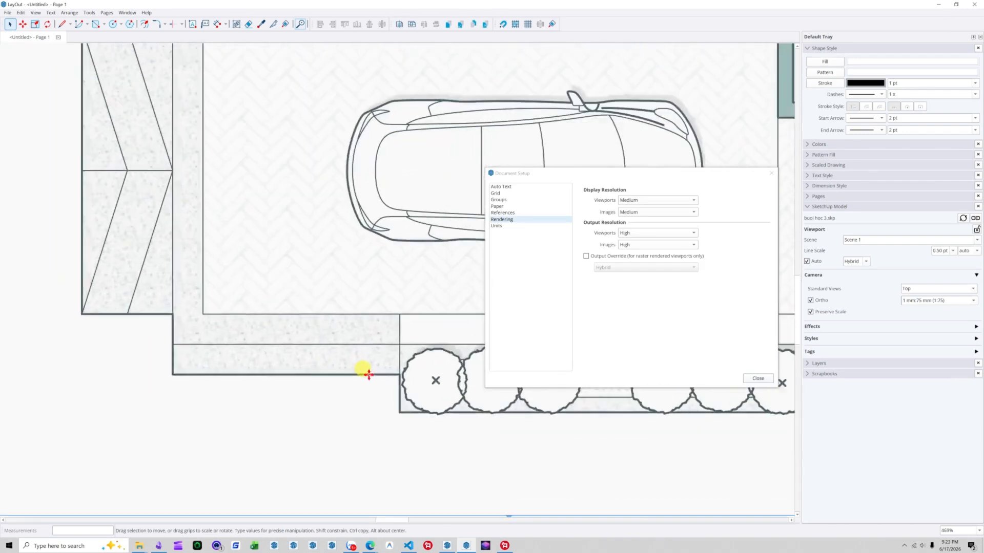
scroll(279, 351, down, 5)
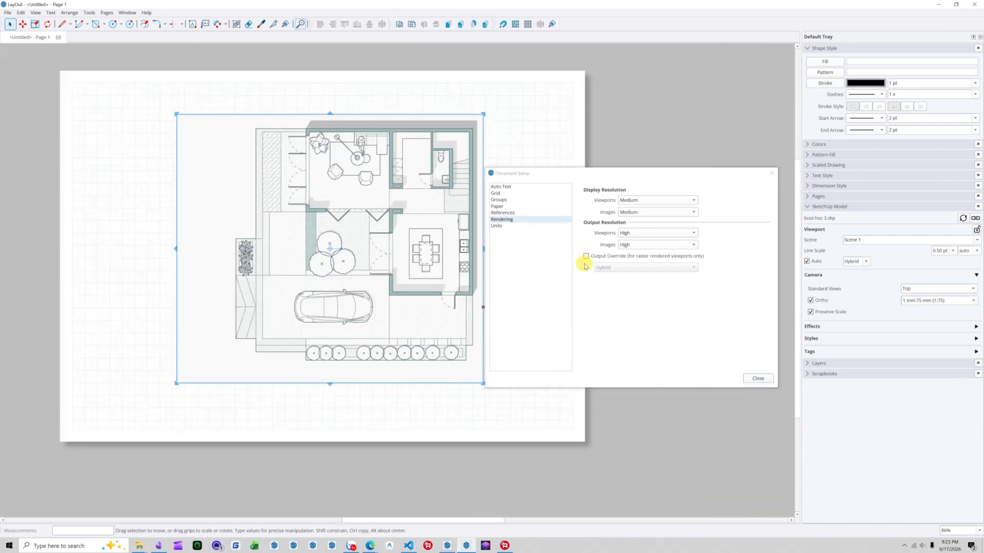
click(587, 256)
click(144, 279)
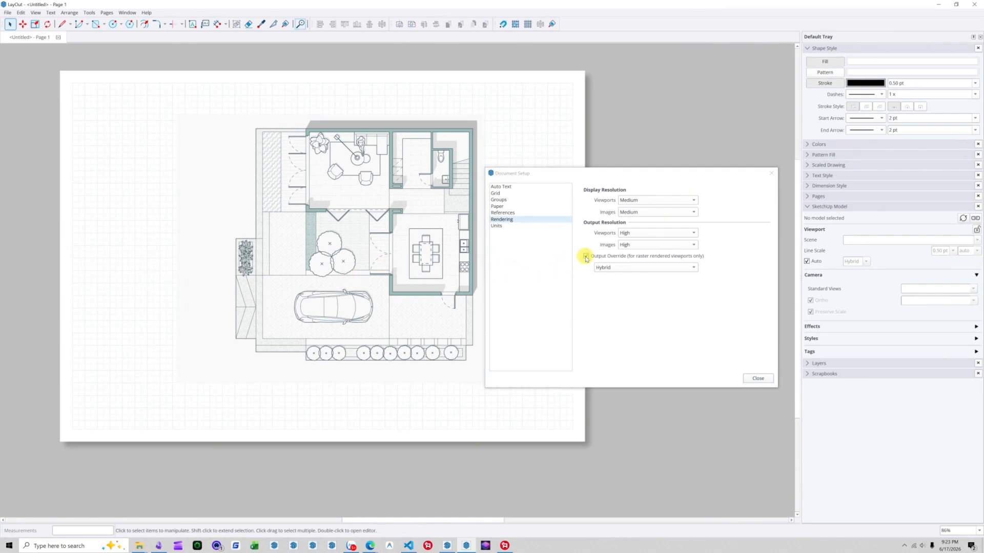
click(758, 378)
Step: Export the document as a PDF named 02 on the Data (D:) drive
click(8, 12)
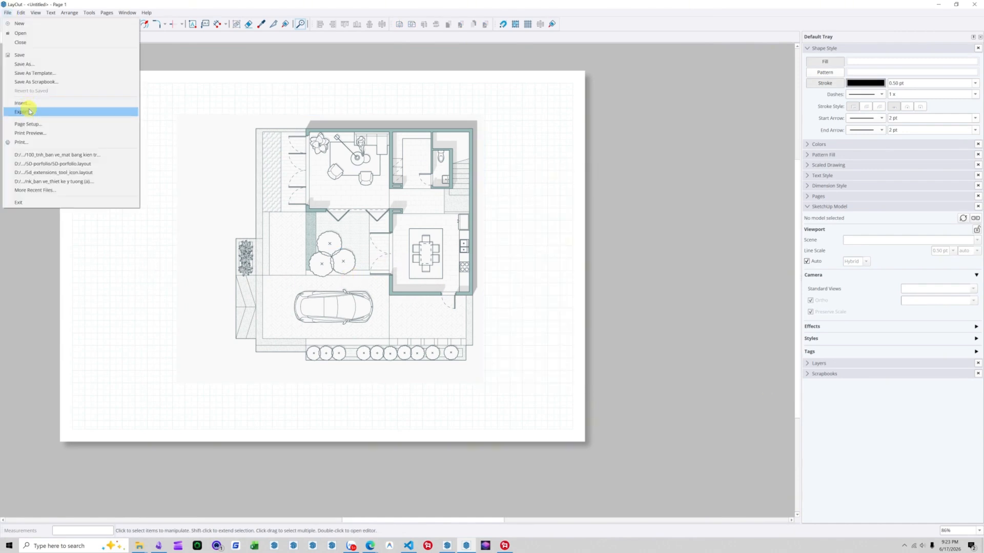
click(156, 113)
click(666, 477)
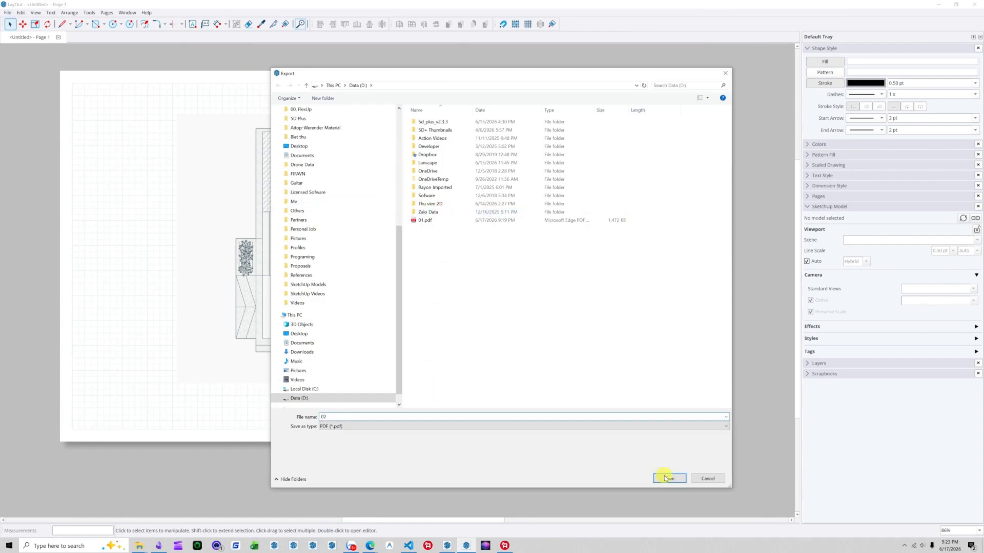
click(514, 342)
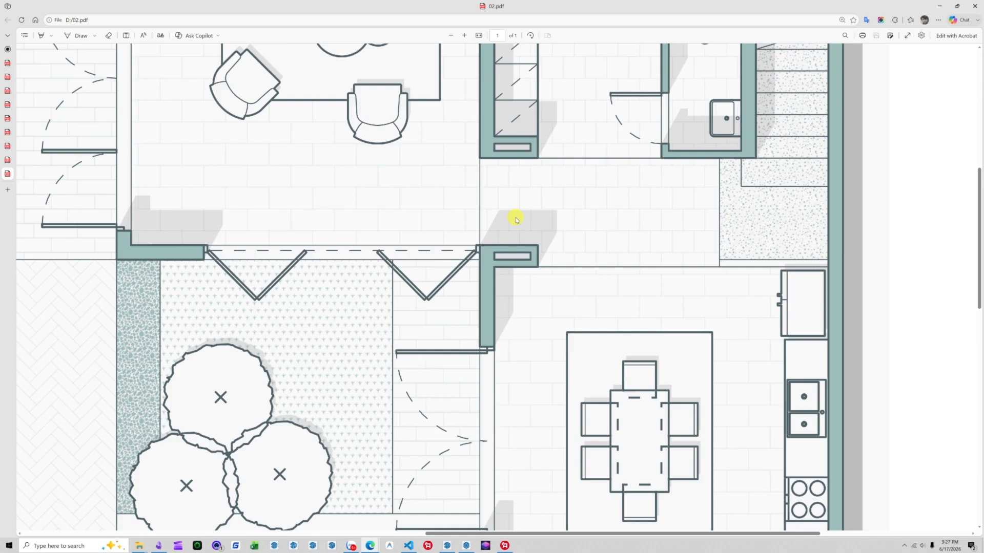
Step: Examine the line and pattern quality of the plan in the exported 02.pdf and return to the LayOut document
ctrl+scroll(516, 217, down, 2)
ctrl+scroll(515, 217, down, 2)
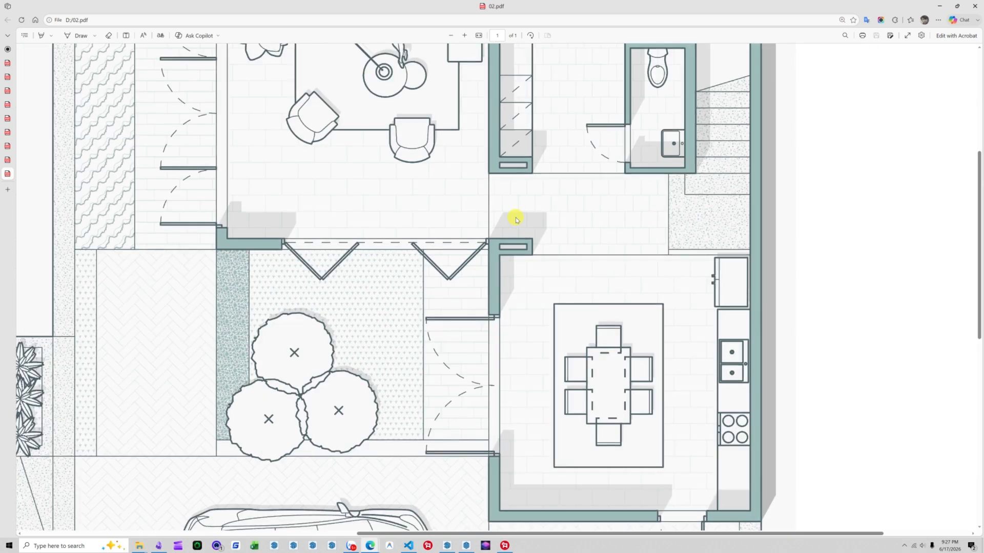
ctrl+scroll(516, 222, down, 3)
ctrl+scroll(663, 266, up, 3)
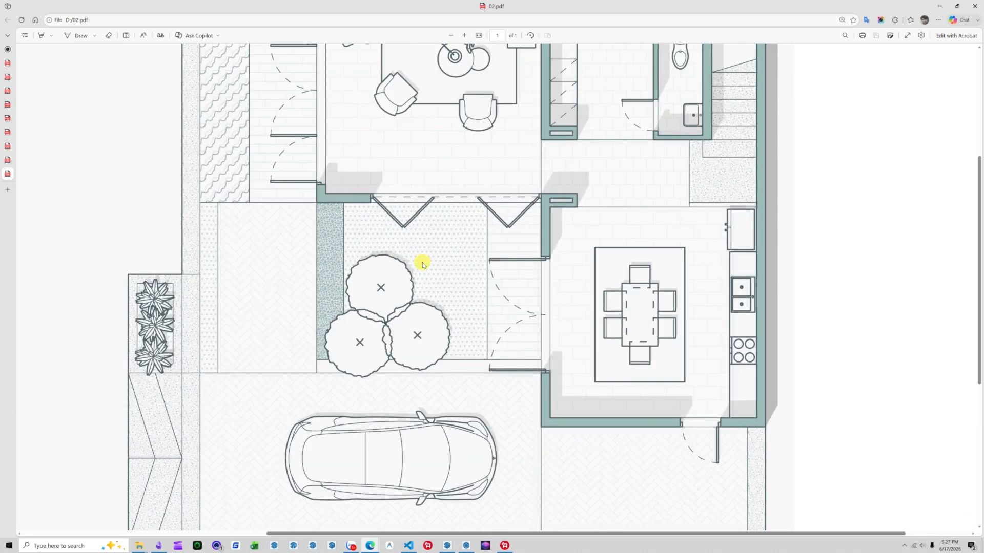
ctrl+scroll(319, 289, up, 1)
click(448, 548)
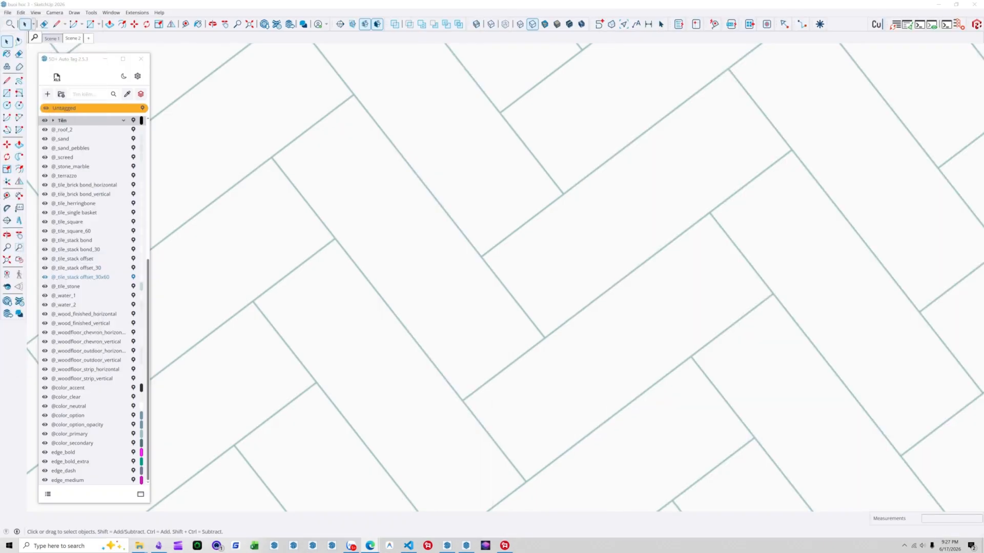
click(458, 548)
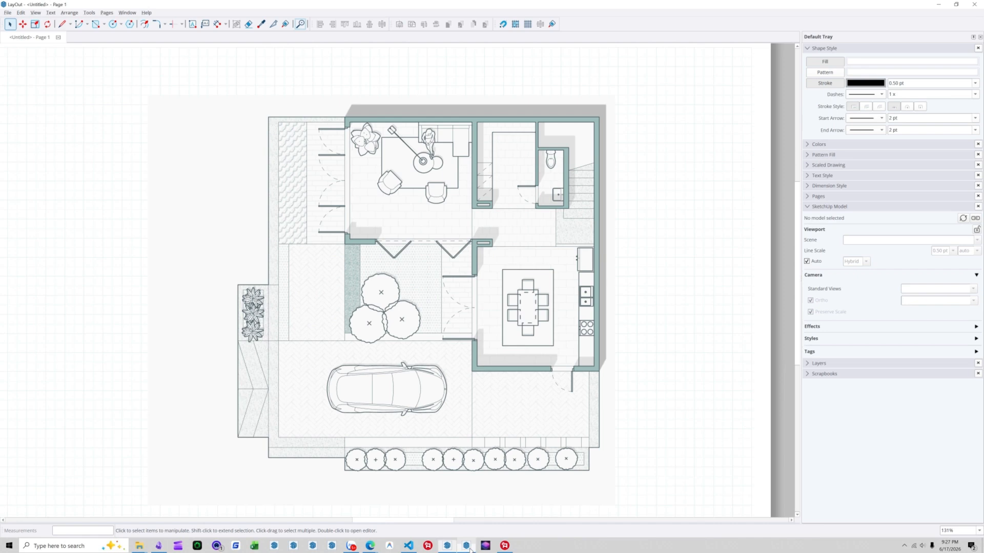
Step: Set the line scale of the floor plan viewport to 0.10 pt and deselect the viewport
click(363, 323)
scroll(445, 221, up, 6)
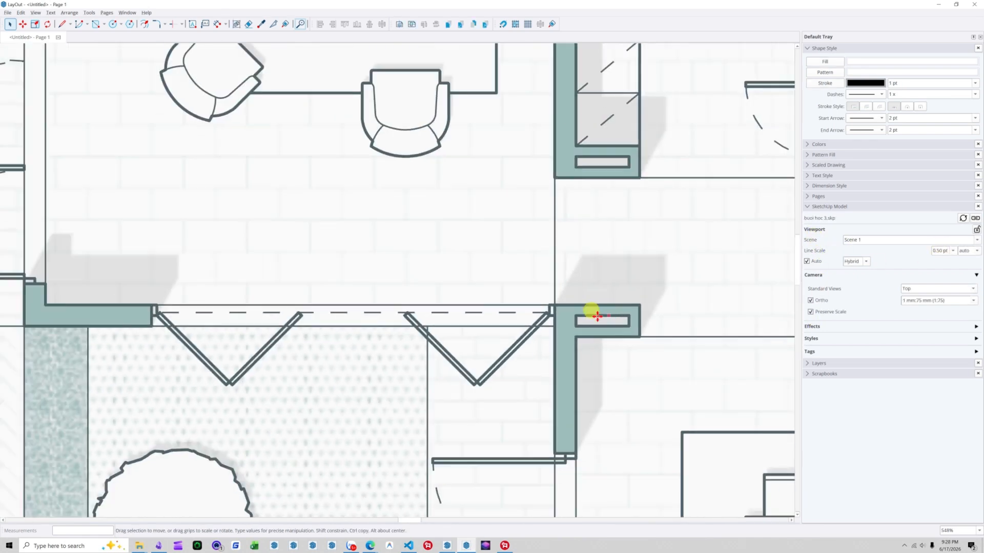
scroll(428, 285, down, 8)
scroll(455, 401, up, 8)
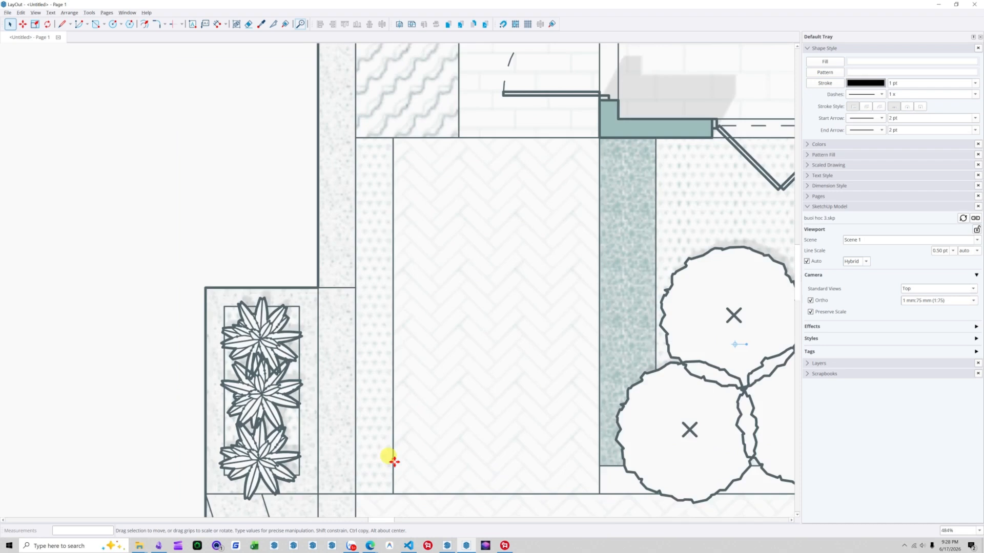
scroll(390, 476, up, 4)
scroll(374, 297, down, 3)
scroll(398, 338, up, 5)
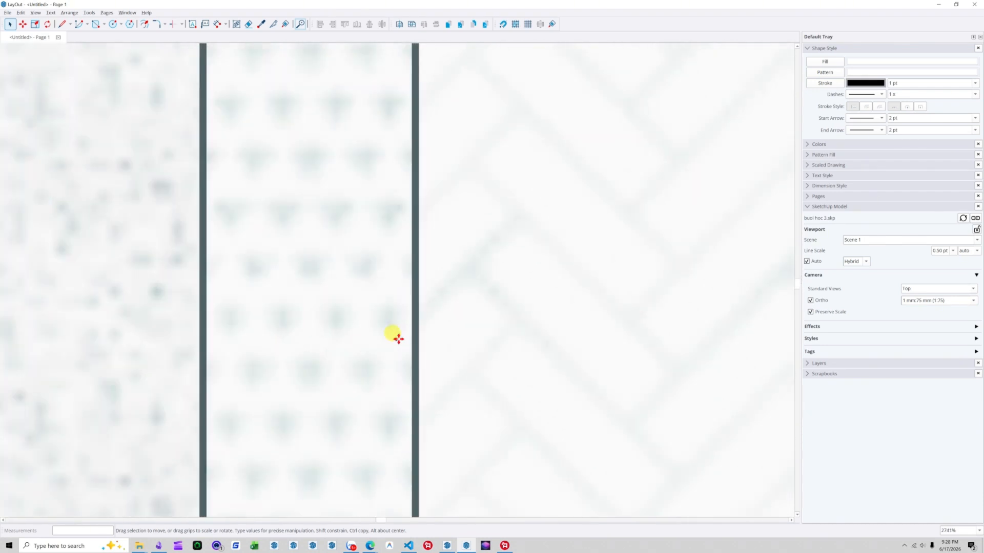
scroll(397, 339, up, 1)
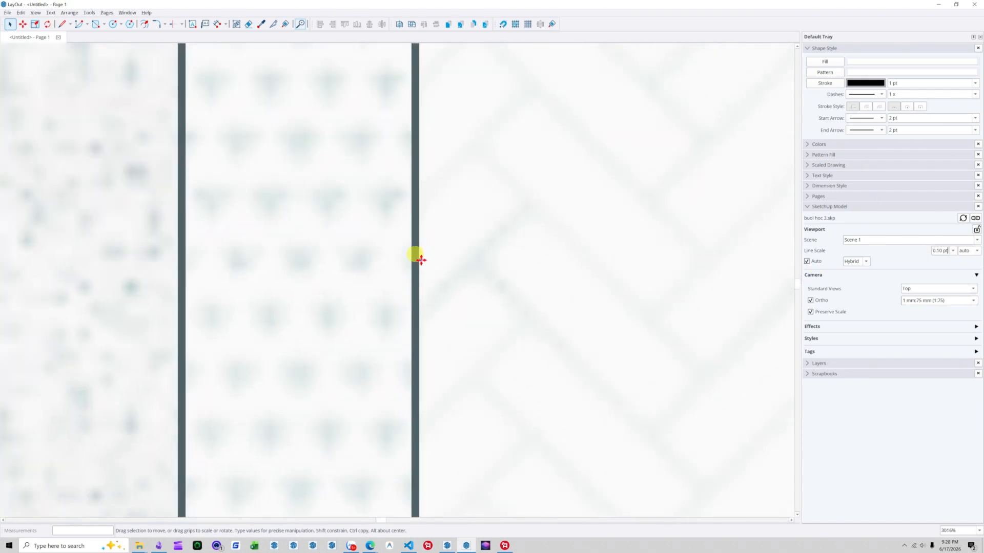
scroll(421, 261, down, 10)
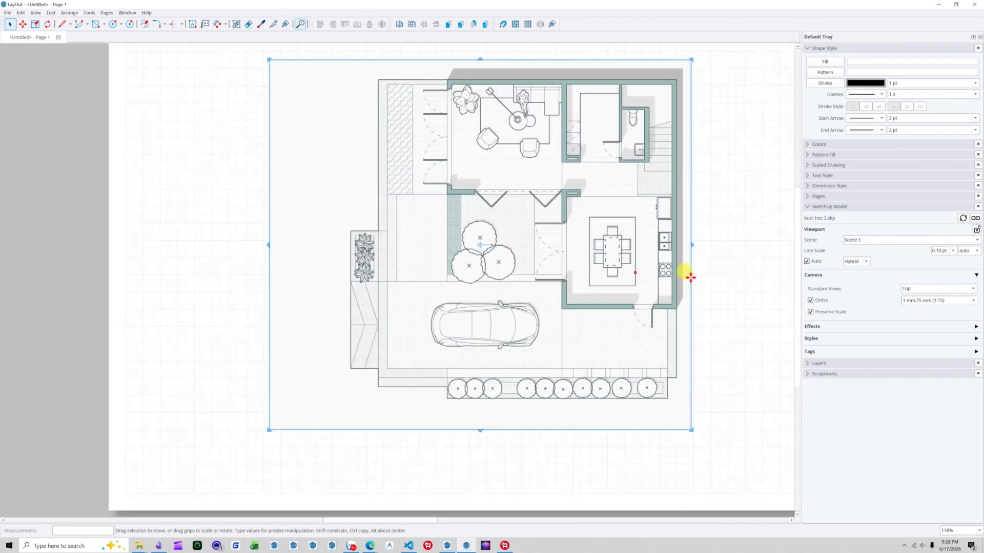
click(230, 188)
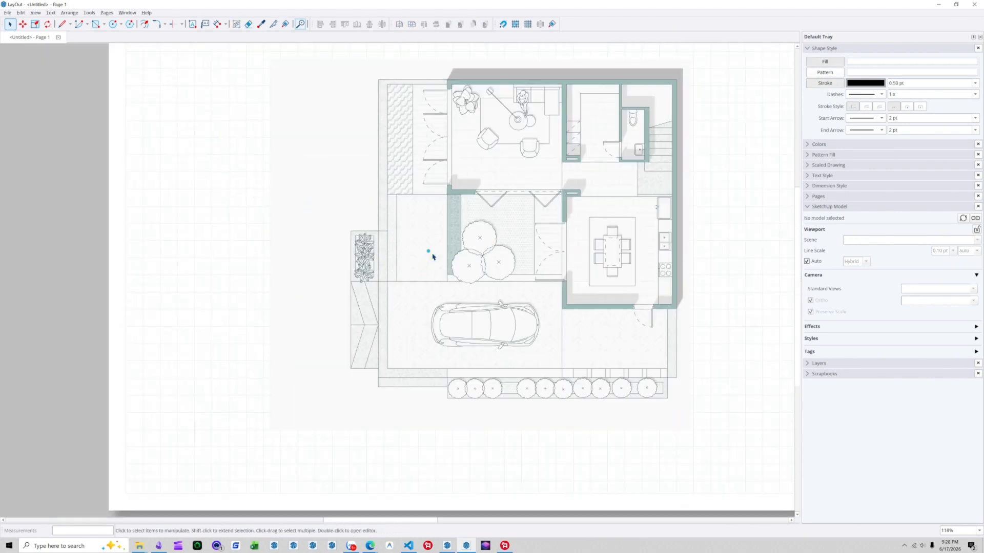
Step: Inspect the thin lines around the planter, set the floor plan viewport's line scale to 0.40 pt, and deselect it
click(432, 257)
scroll(391, 295, up, 8)
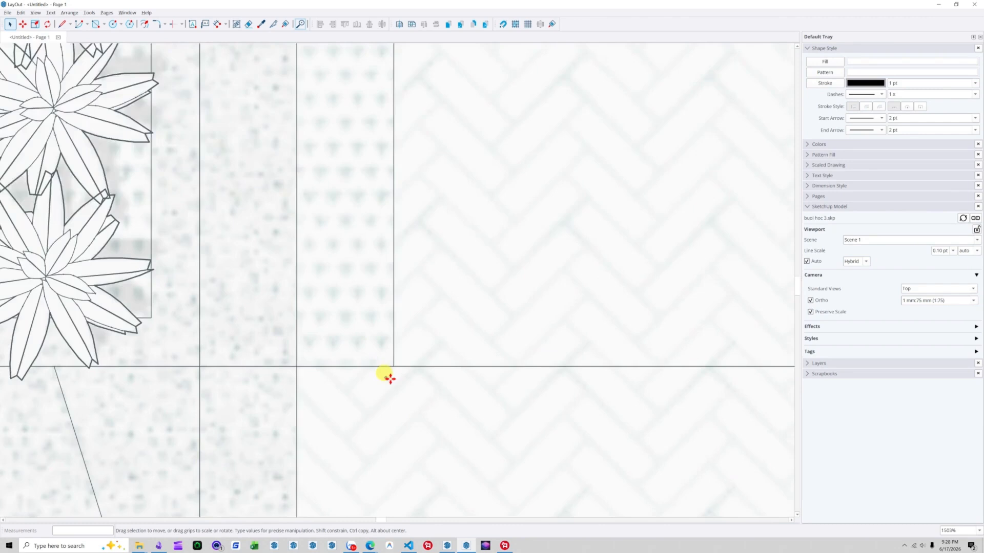
scroll(391, 371, up, 3)
scroll(395, 332, down, 12)
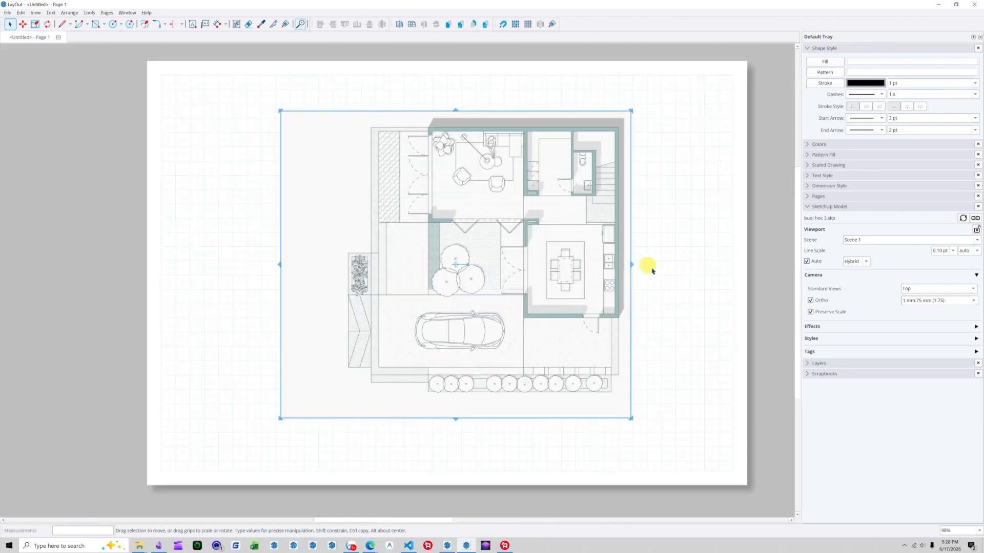
key(Return)
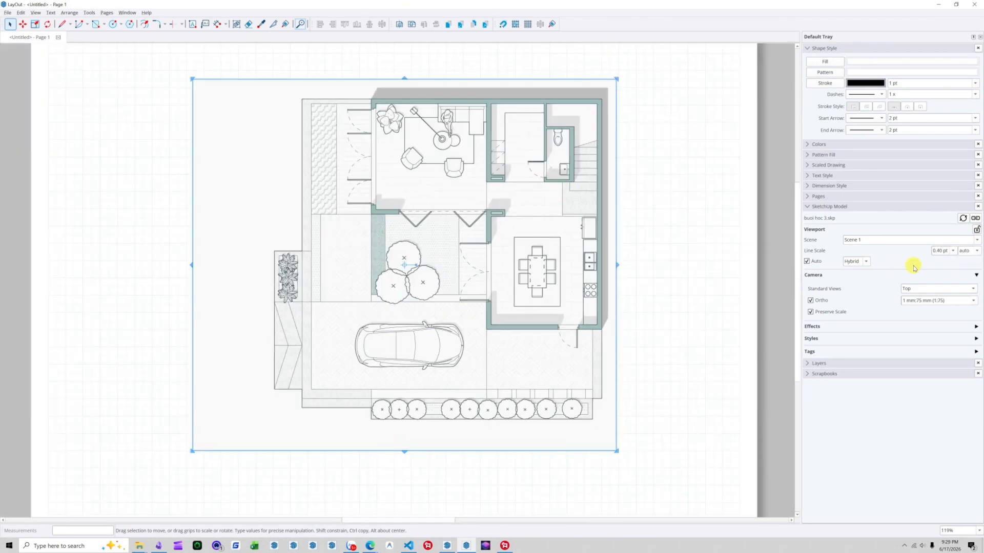
click(648, 238)
Step: Examine the courtyard, living room, bathroom and kitchen at the new line scale
scroll(359, 241, up, 4)
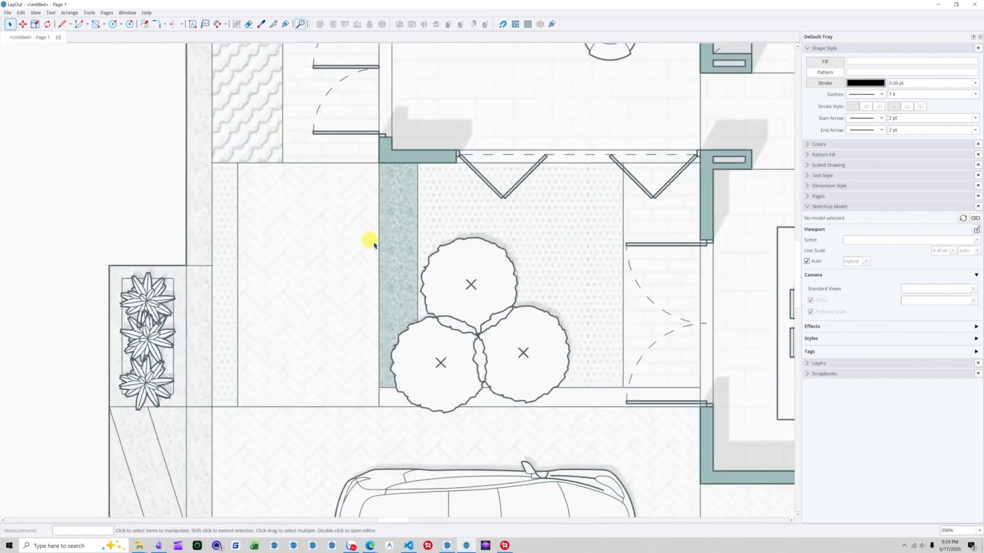
scroll(374, 245, up, 2)
scroll(458, 251, down, 8)
scroll(382, 131, up, 7)
scroll(513, 246, down, 2)
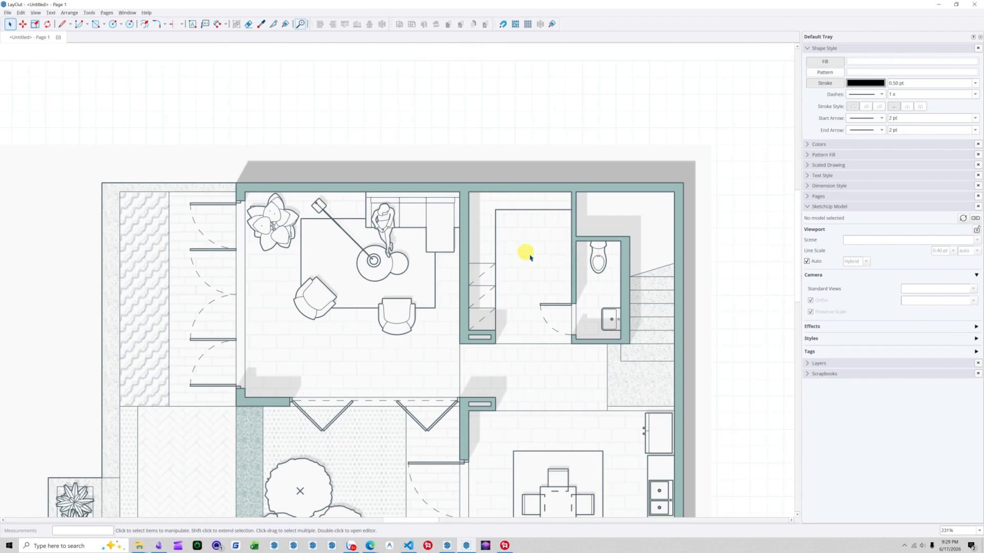
scroll(519, 257, down, 1)
scroll(589, 318, up, 3)
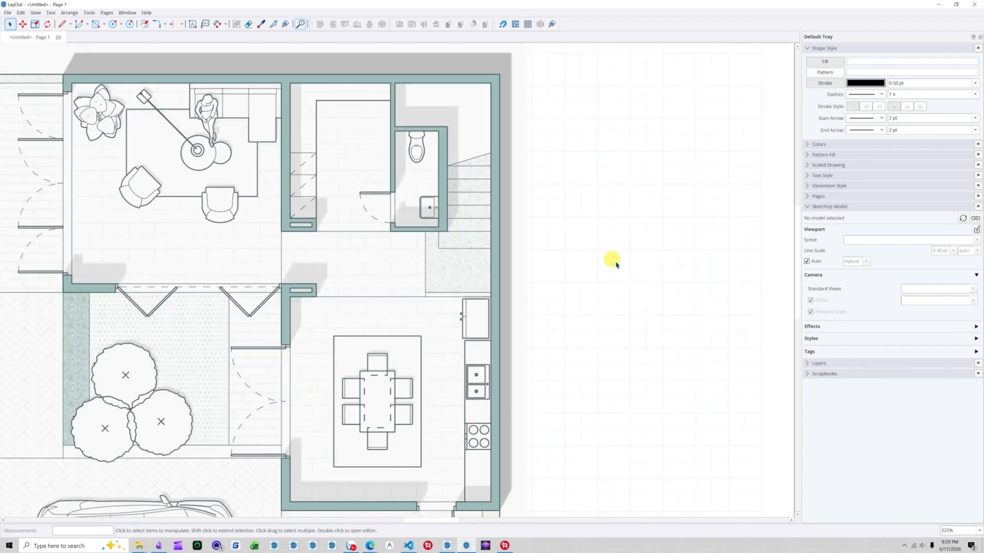
scroll(599, 277, down, 2)
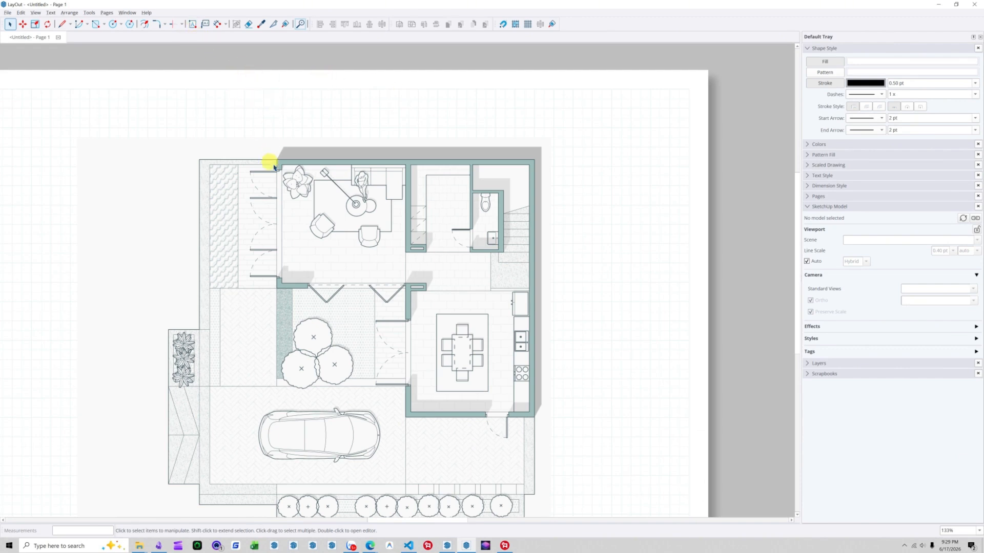
Step: Place a horizontal dimension above the plan from the outer paving edge to the living room's outer wall corner
scroll(274, 166, up, 3)
scroll(283, 113, down, 1)
click(217, 24)
click(216, 155)
click(302, 156)
click(308, 89)
key(space)
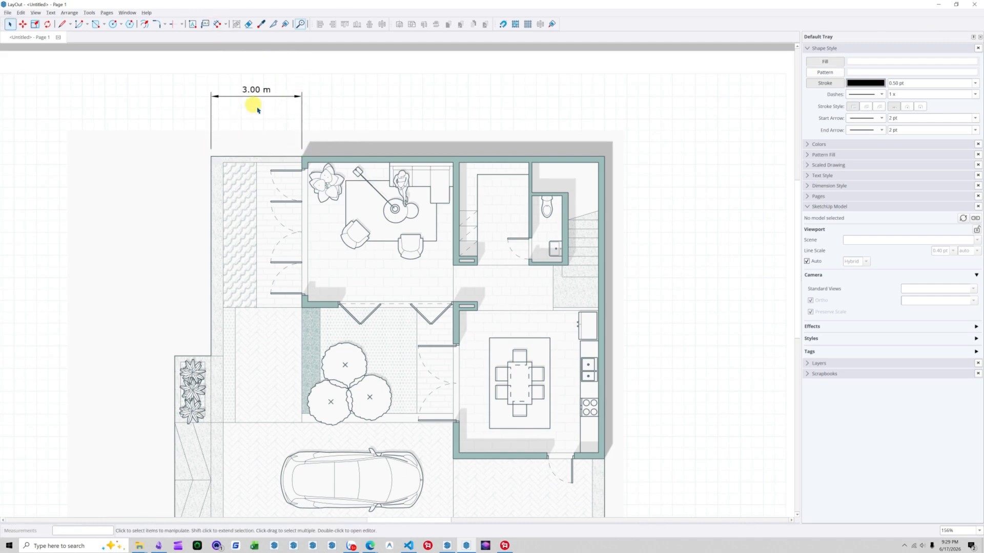
Step: Set the stroke width of the horizontal dimension above the plan to 0.20 pt
click(257, 109)
scroll(354, 169, up, 10)
click(907, 83)
click(907, 94)
scroll(334, 182, down, 8)
click(523, 138)
Step: Place a vertical dimension in the room beside the bathroom, from the upper wall's inner face to the partition wall's lower end
key(d)
click(500, 194)
click(500, 387)
key(Escape)
click(500, 392)
click(499, 190)
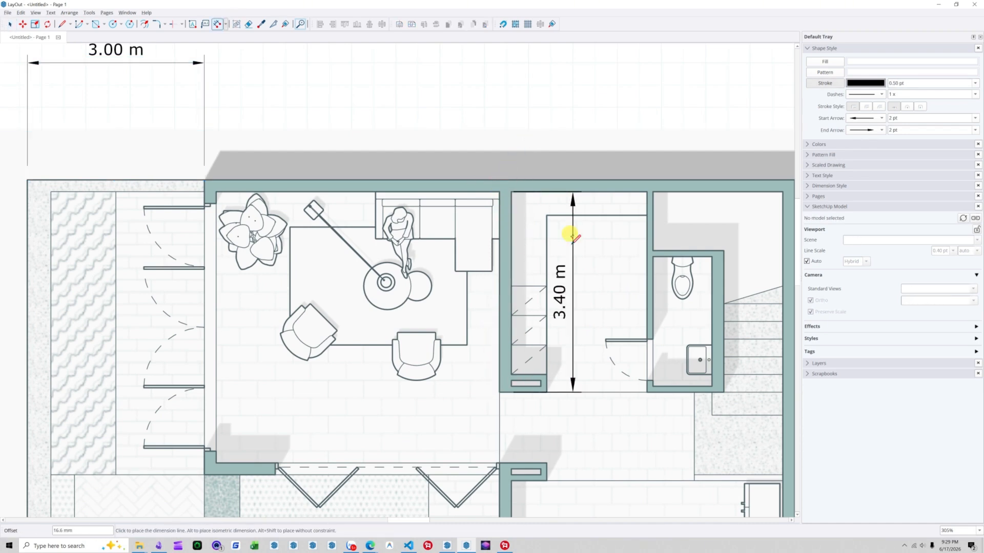
click(573, 238)
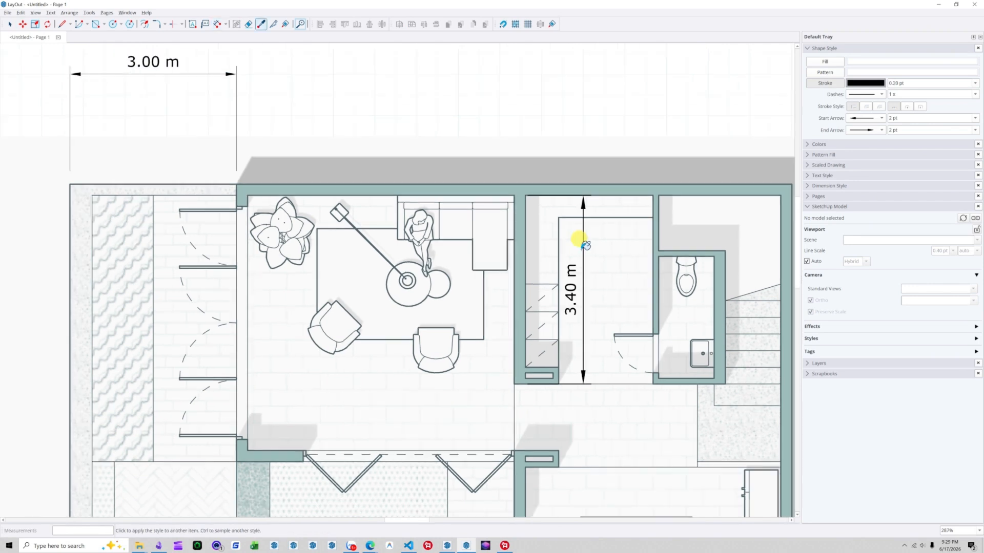
Step: Apply the horizontal dimension's 0.20 pt style to the vertical dimension and compare its line thickness with the plan's lines
click(584, 242)
key(space)
scroll(583, 383, up, 2)
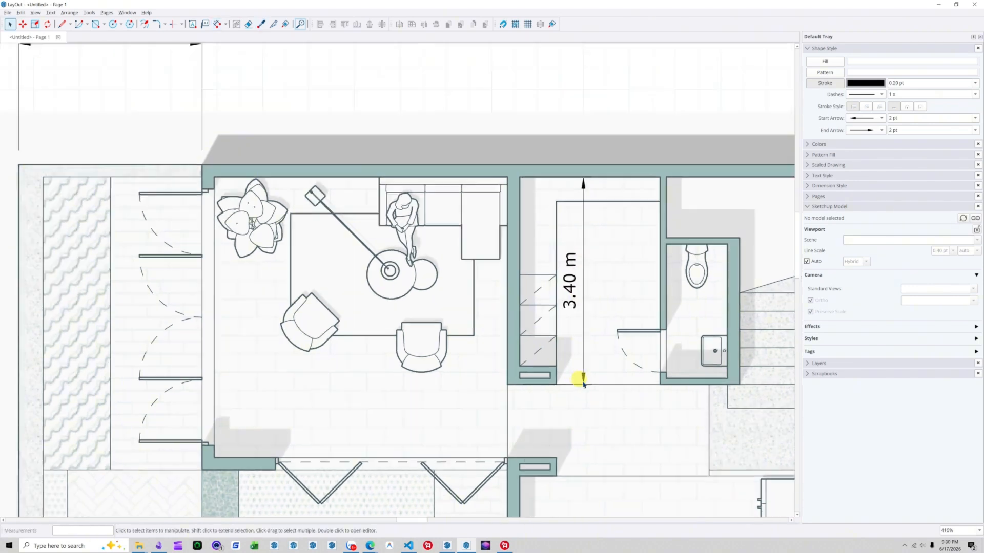
scroll(584, 383, up, 10)
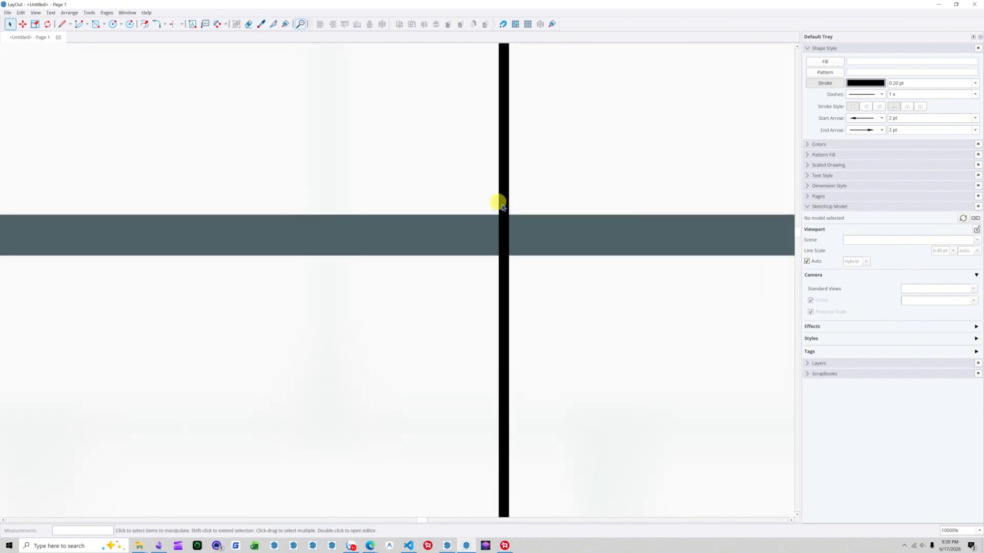
scroll(503, 206, down, 10)
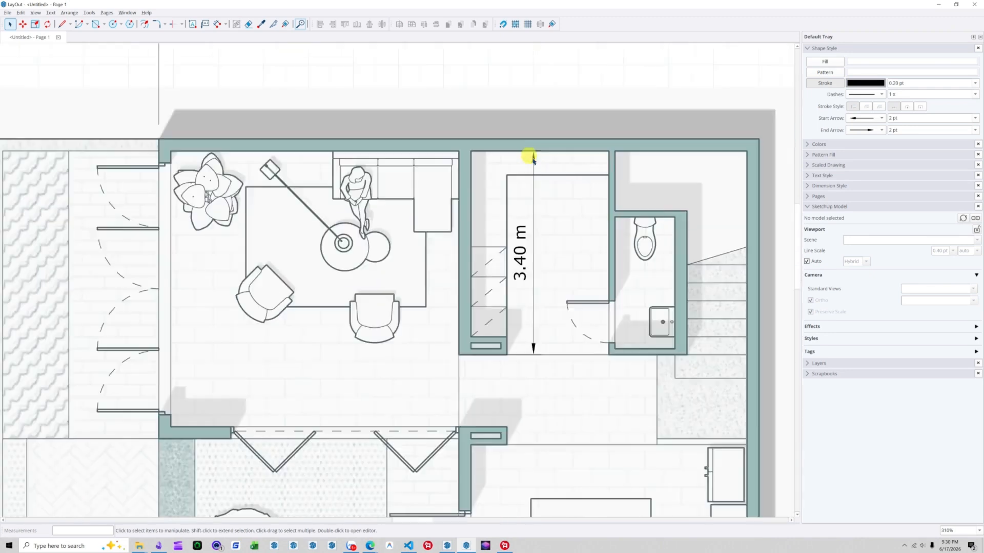
scroll(512, 161, down, 2)
Step: Select the floor plan viewport and examine the dashed door swings between the courtyard and the dining room
click(501, 164)
scroll(506, 164, down, 3)
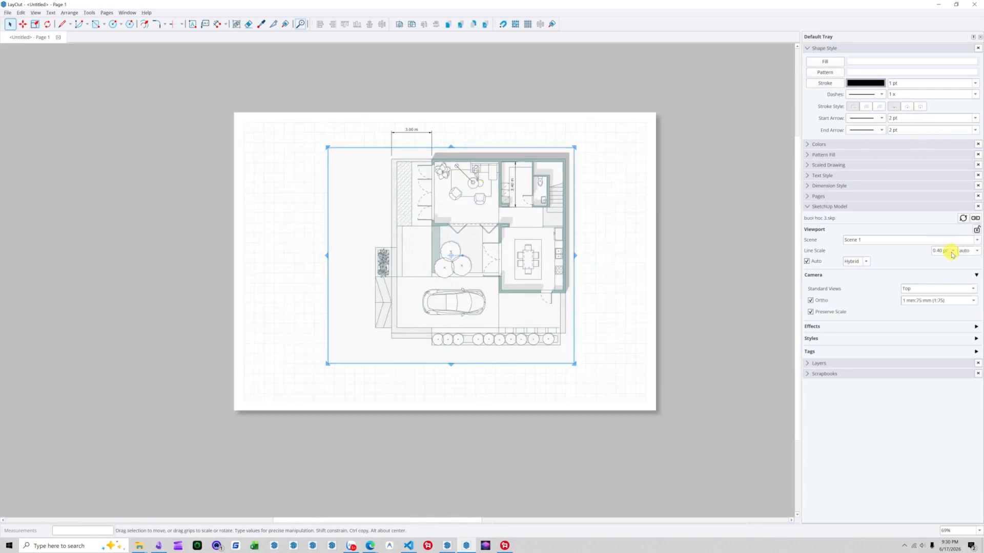
scroll(699, 242, down, 1)
click(976, 250)
click(509, 224)
scroll(500, 242, up, 9)
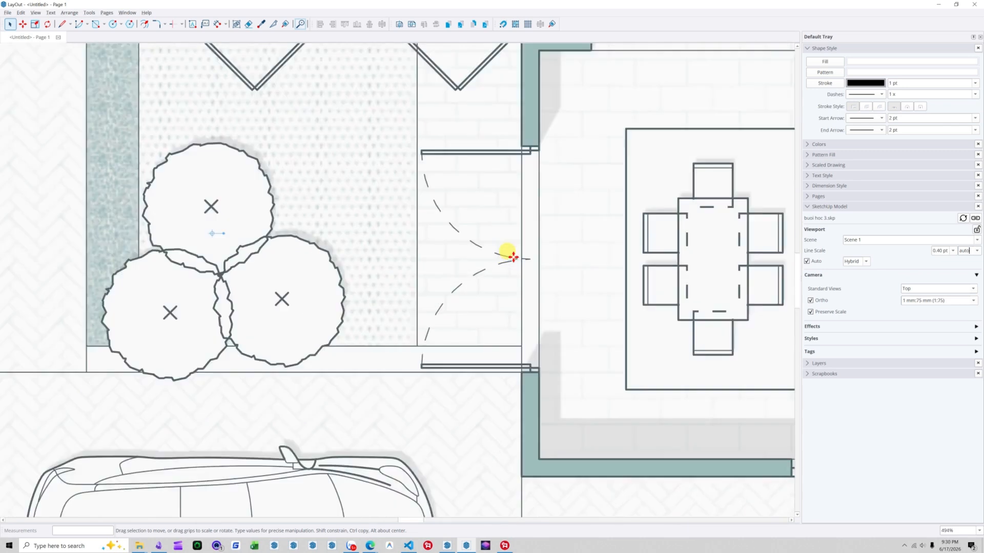
scroll(513, 257, up, 3)
scroll(502, 320, down, 1)
Step: Set the floor plan viewport's dash scale to 1x and check the dashed door swings
click(977, 251)
click(966, 252)
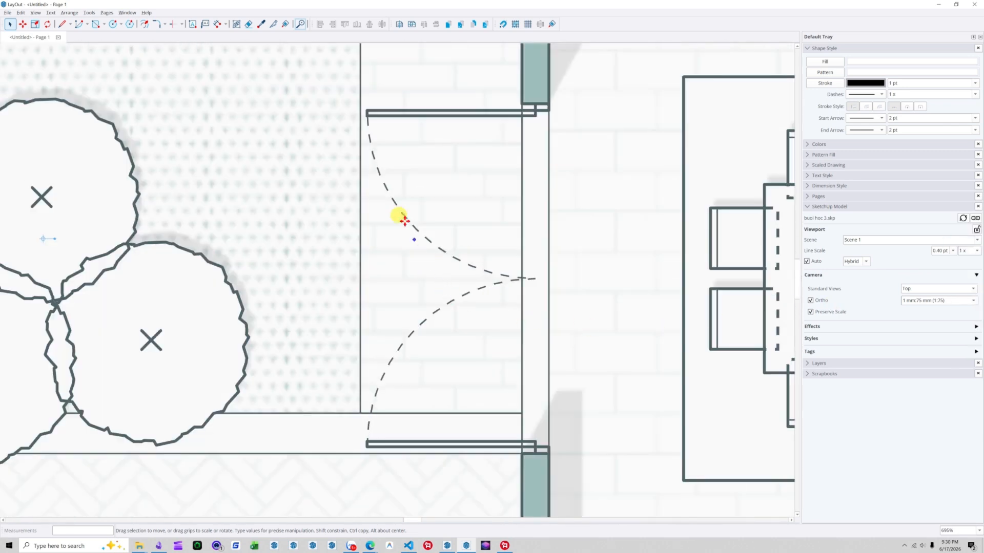
scroll(468, 266, up, 4)
scroll(410, 272, down, 5)
scroll(411, 269, down, 5)
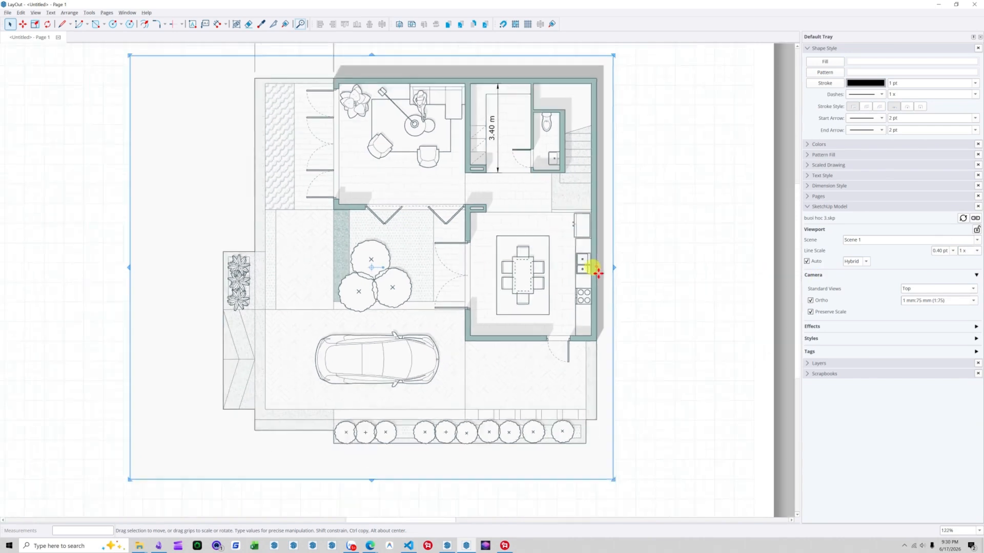
Step: Narrow the floor plan viewport from its right side to the dining room's left wall, with Preserve Scale on
scroll(598, 273, down, 1)
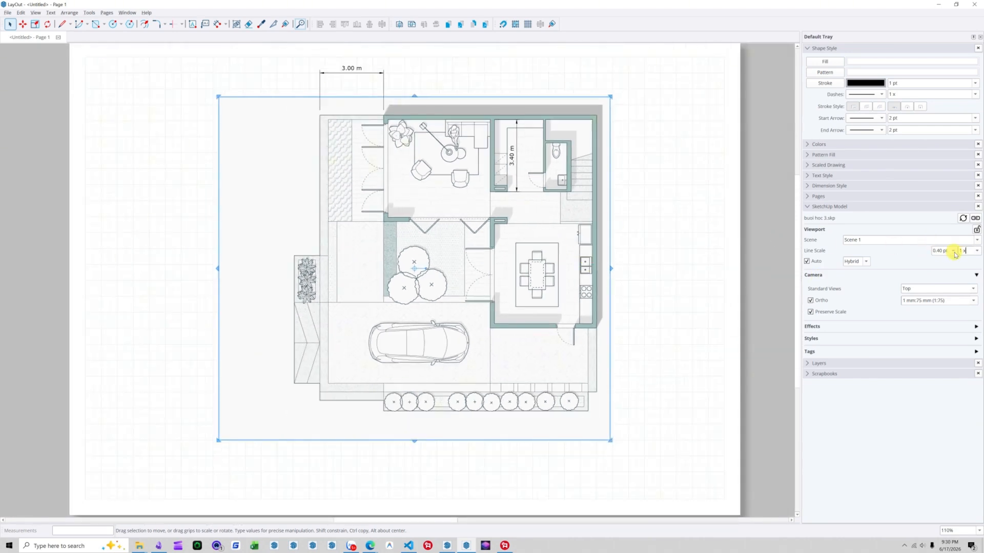
click(975, 254)
click(963, 251)
scroll(538, 263, down, 3)
scroll(665, 262, up, 3)
drag(665, 261, 487, 279)
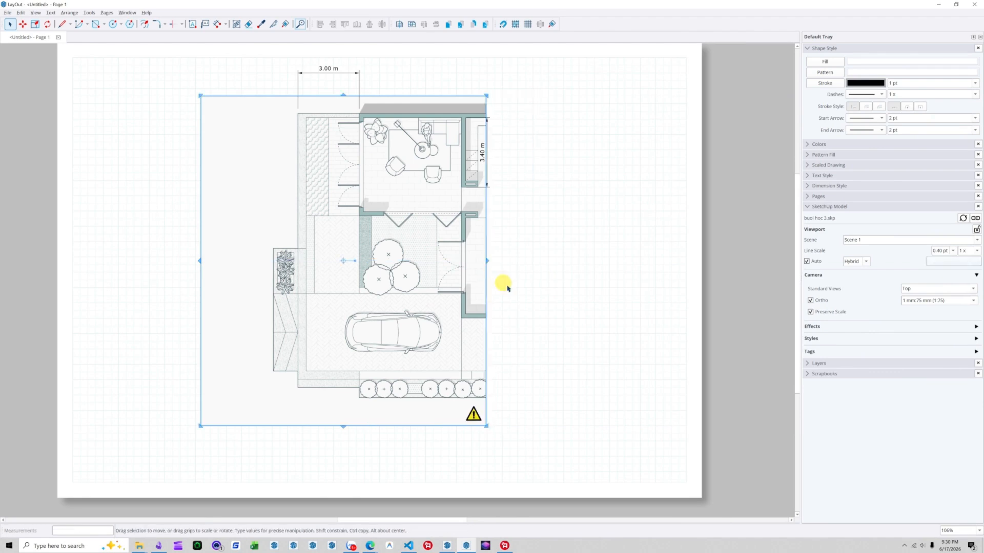
Step: Turn off Preserve Scale for the viewport and resize it, widening its right side and shrinking it from the upper-right corner
click(810, 312)
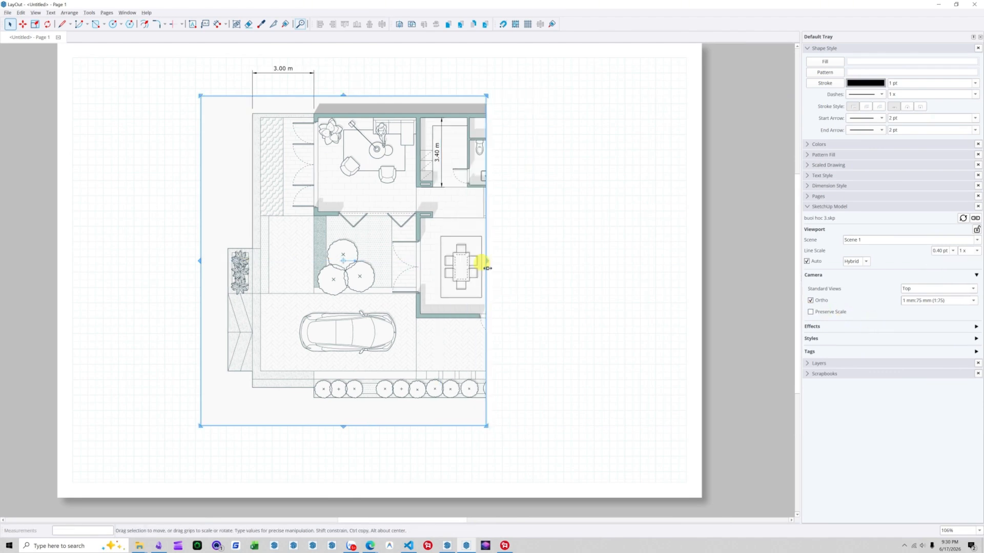
drag(487, 268, 652, 283)
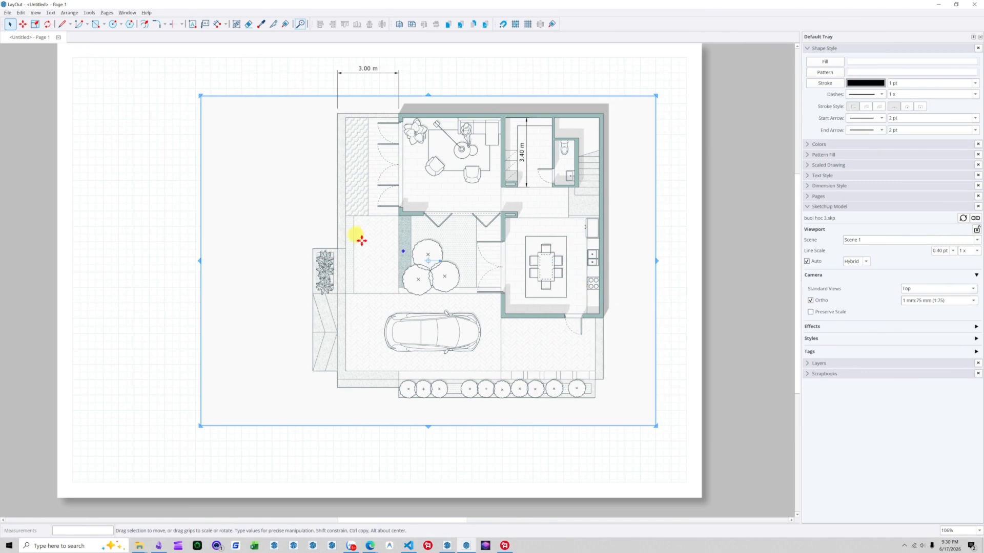
scroll(362, 241, down, 3)
drag(526, 159, 448, 235)
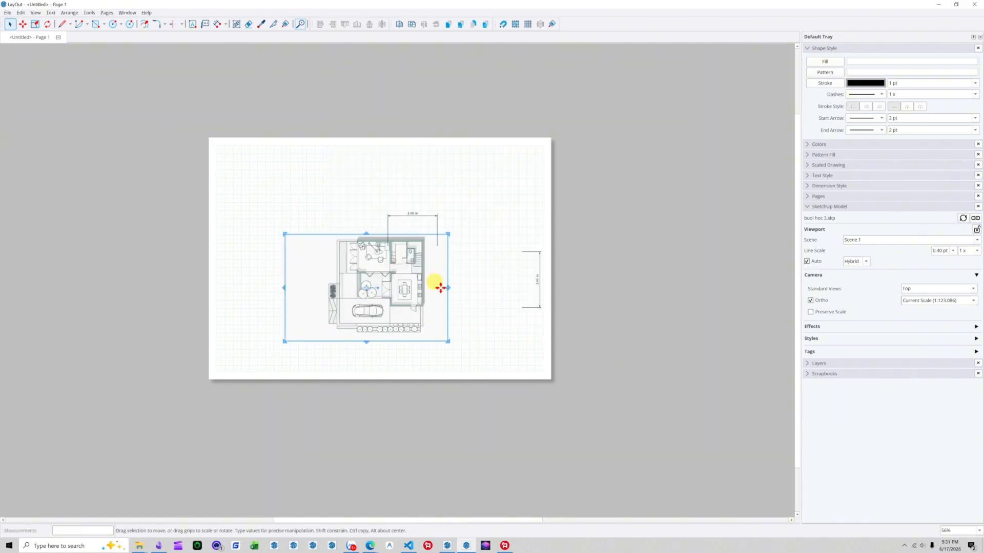
scroll(389, 286, up, 3)
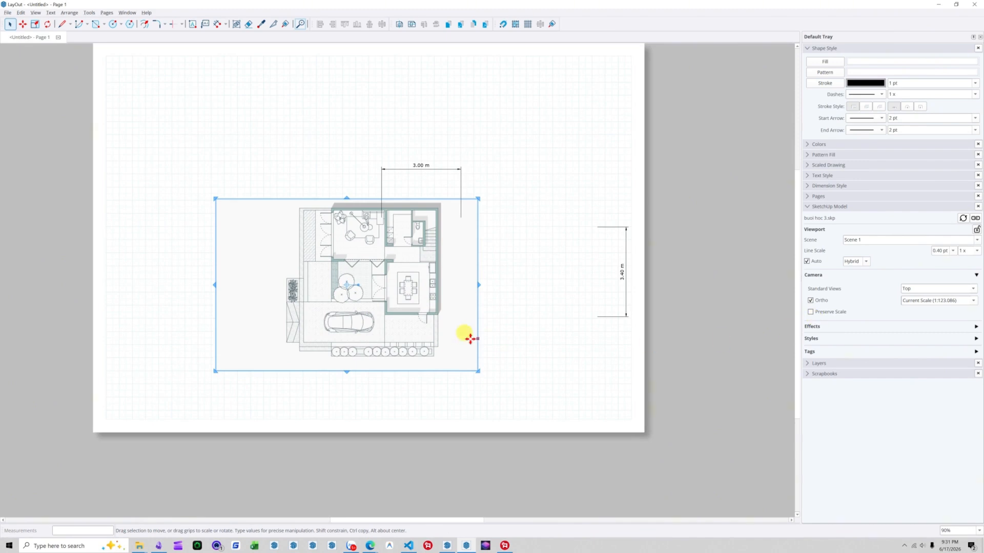
scroll(476, 296, up, 2)
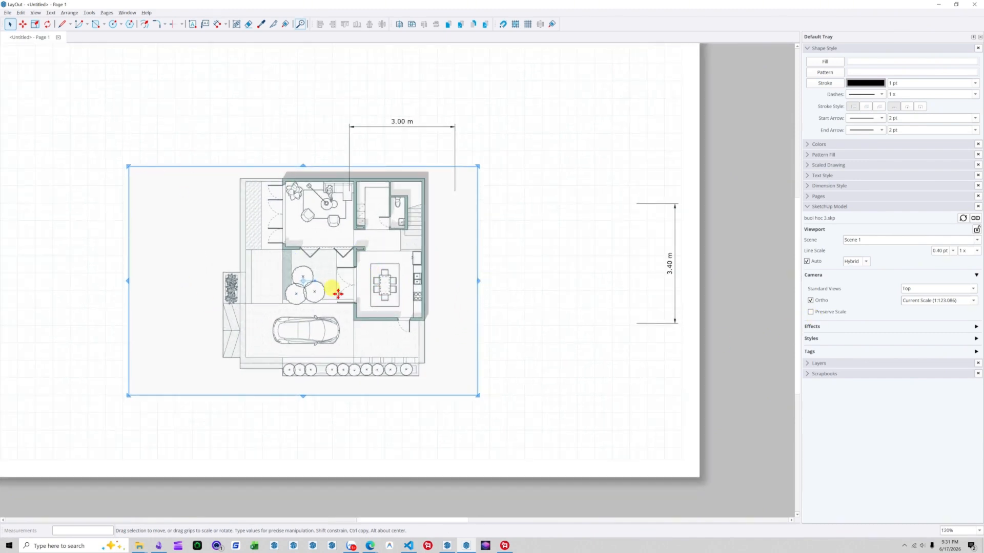
Step: Turn Preserve Scale back on for the viewport and set its scale to 1 mm:75 mm (1:75)
click(810, 312)
mouse_move(479, 281)
mouse_down()
mouse_move(347, 279)
mouse_move(494, 285)
mouse_up()
scroll(492, 263, down, 2)
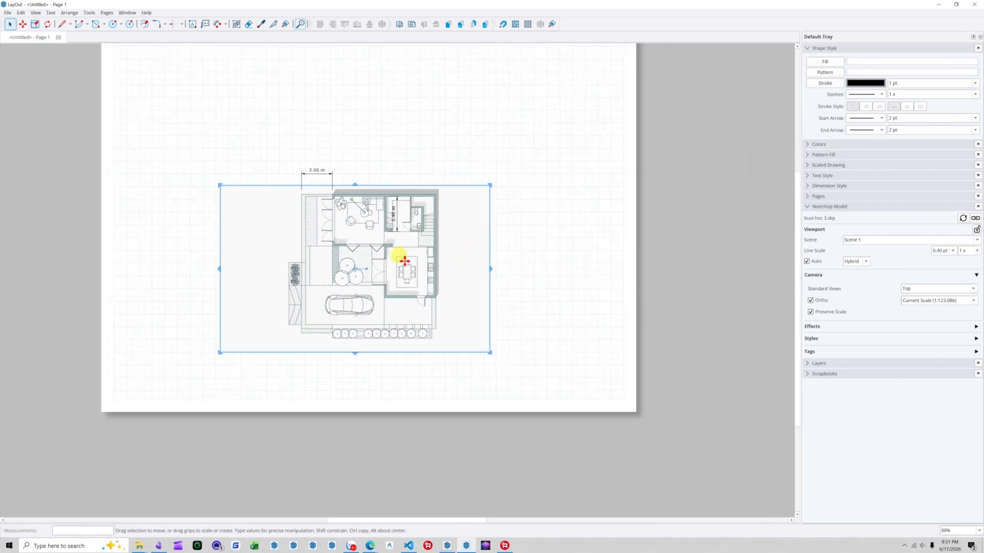
click(950, 301)
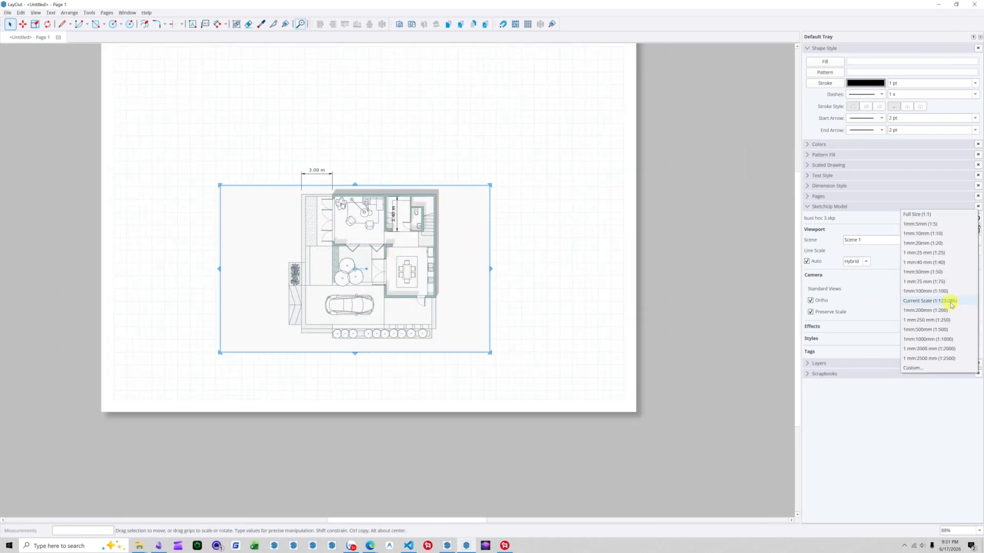
click(929, 282)
Step: Extend the viewport's right, upper and lower edges to fit the whole floor plan and move it up on the page
drag(491, 269, 566, 269)
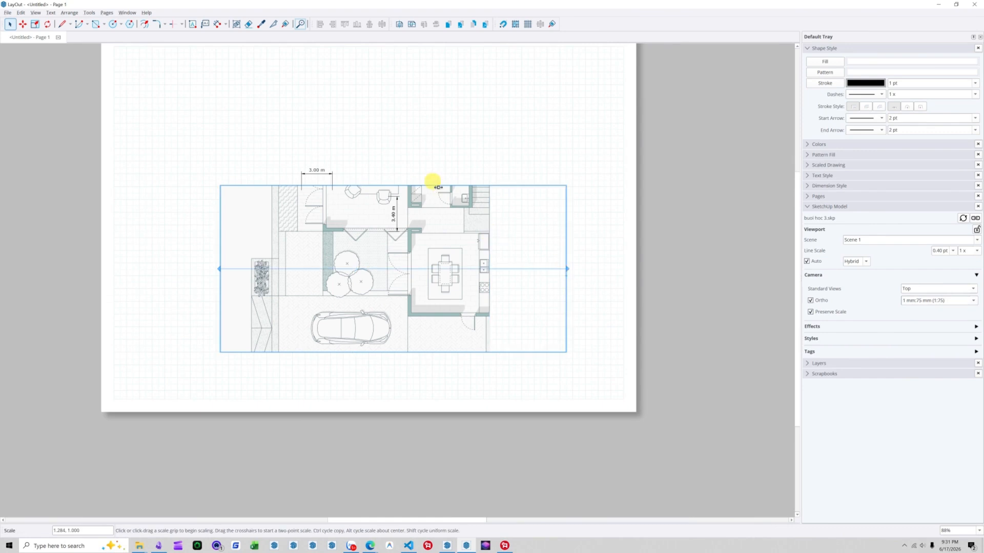
drag(393, 185, 407, 91)
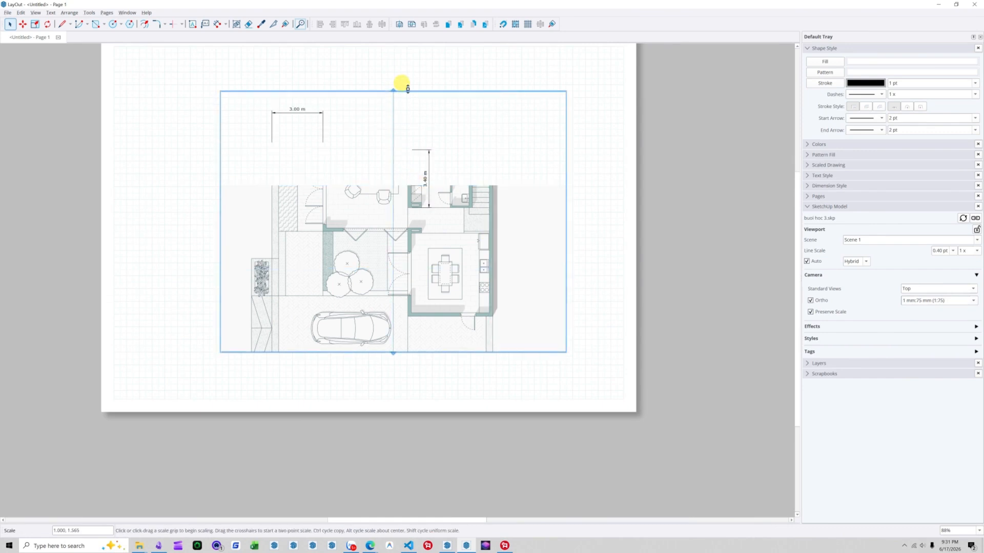
drag(394, 353, 393, 391)
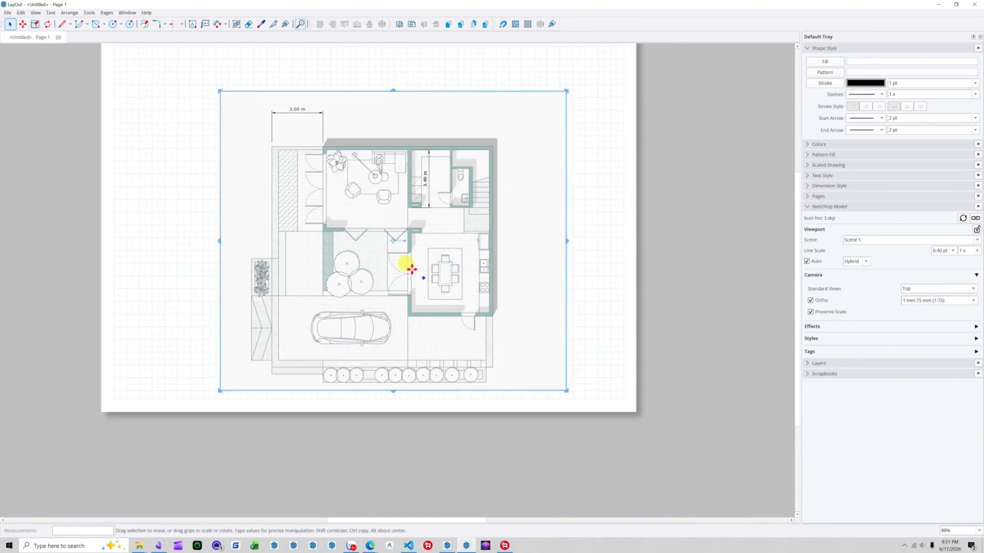
drag(384, 251, 383, 208)
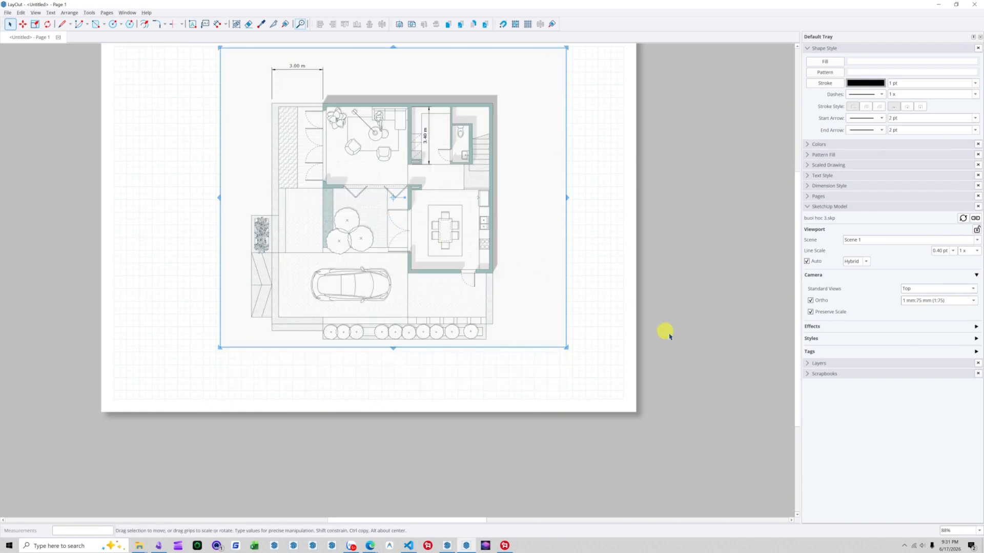
Step: Look through the viewport's standard views, keep Top, and switch Ortho off and back on
scroll(661, 348, down, 3)
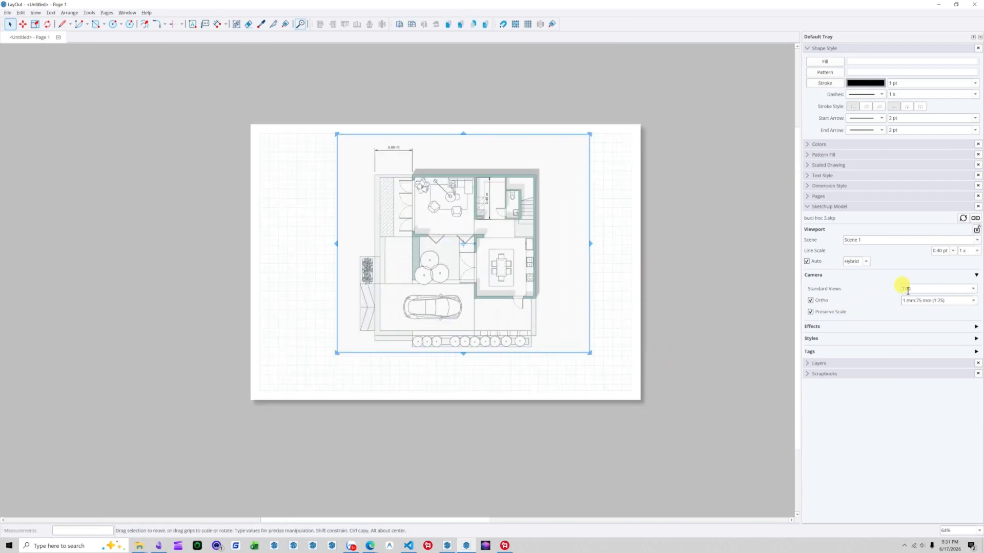
click(973, 289)
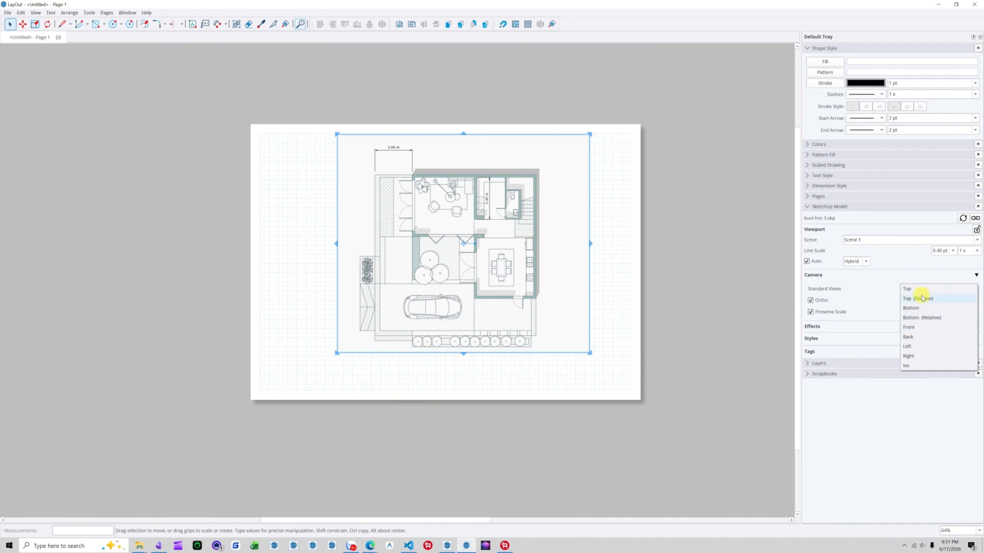
click(852, 327)
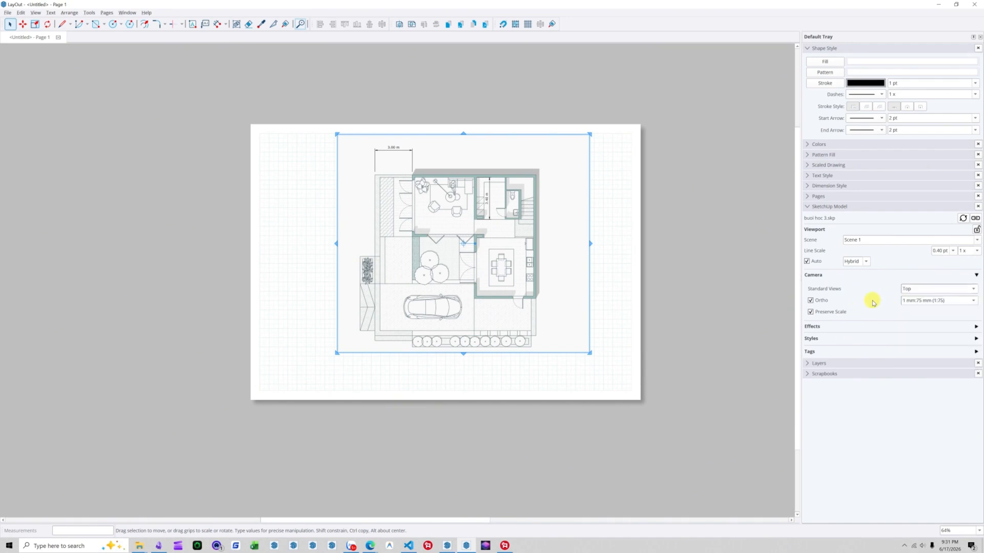
click(810, 301)
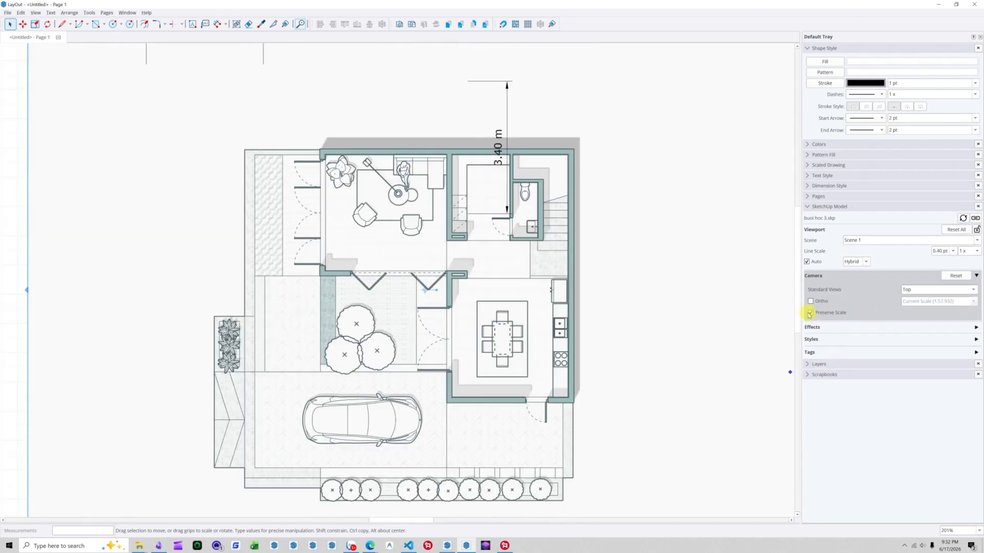
click(810, 301)
scroll(606, 275, down, 2)
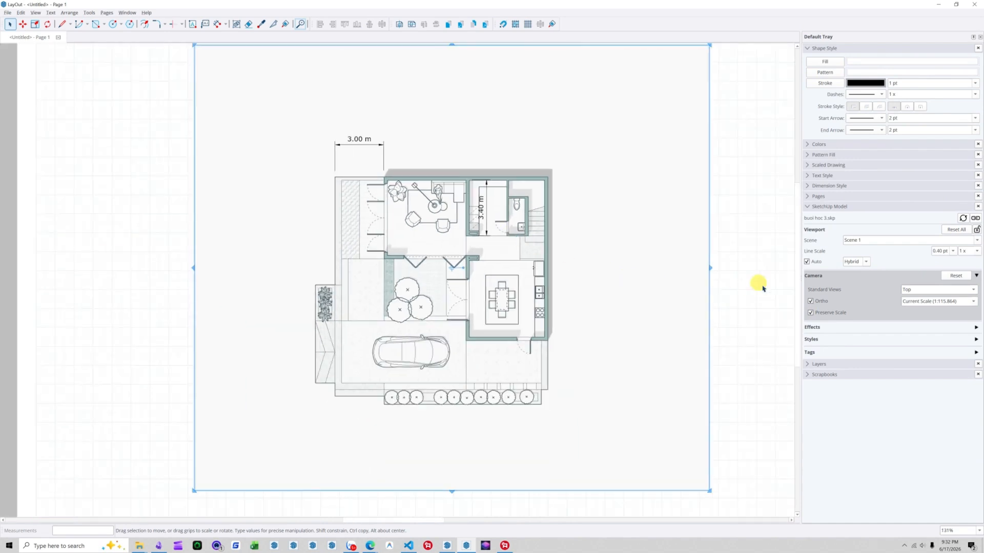
Step: Switch to SketchUp, restore Scene 1 to compare its plan view with the viewport, and return to LayOut
key(alt+Tab)
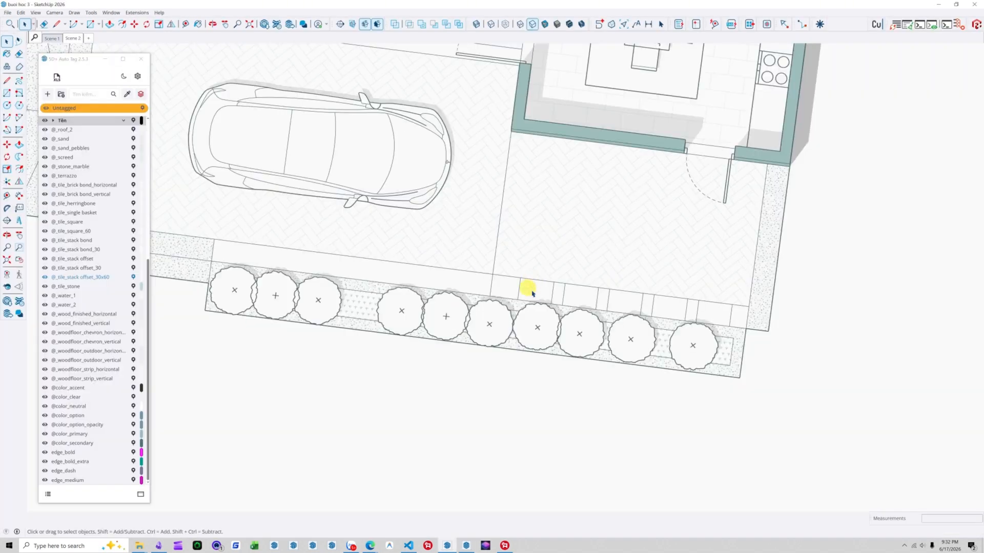
scroll(530, 292, down, 2)
click(52, 39)
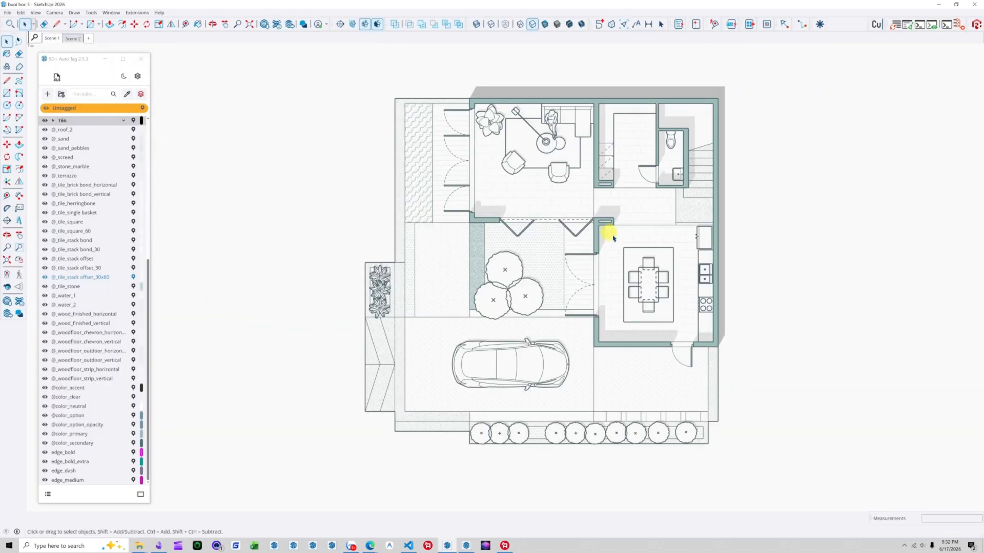
click(467, 546)
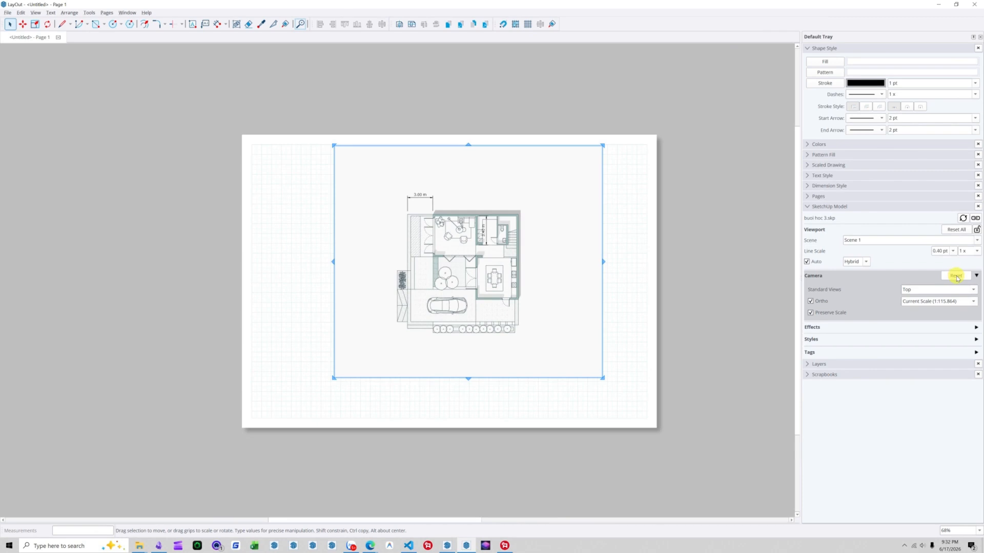
Step: Reset the viewport's camera overrides to match Scene 1 and inspect the floor plan
scroll(508, 231, up, 2)
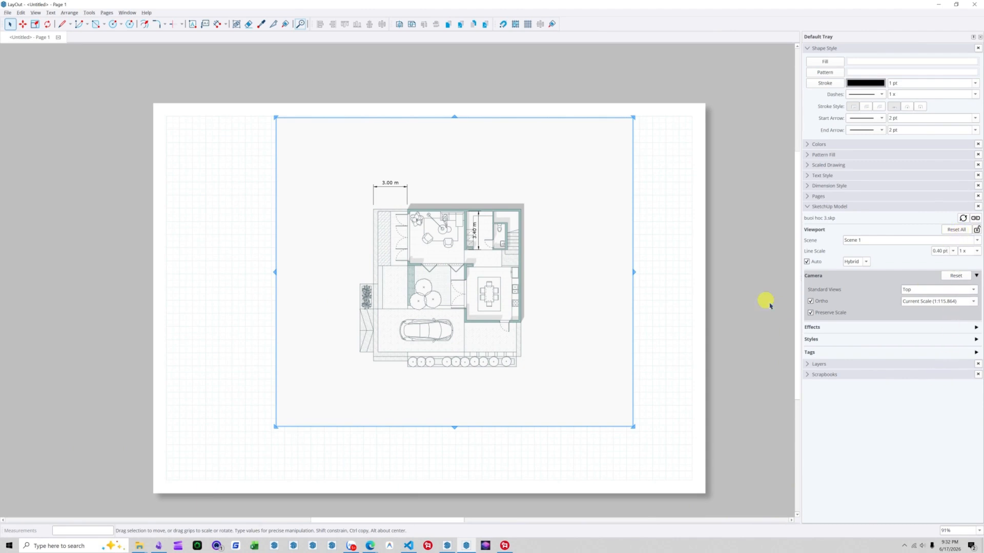
click(956, 277)
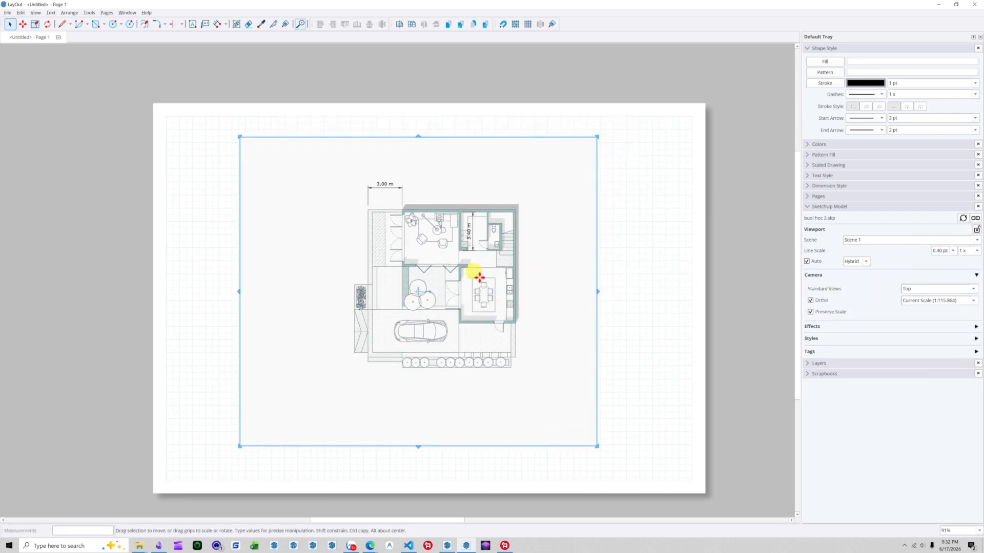
scroll(488, 229, up, 4)
scroll(487, 222, down, 2)
Step: Switch to SketchUp, examine the Scene 1 plan at different zoom levels, and return to LayOut
click(448, 546)
scroll(502, 207, down, 3)
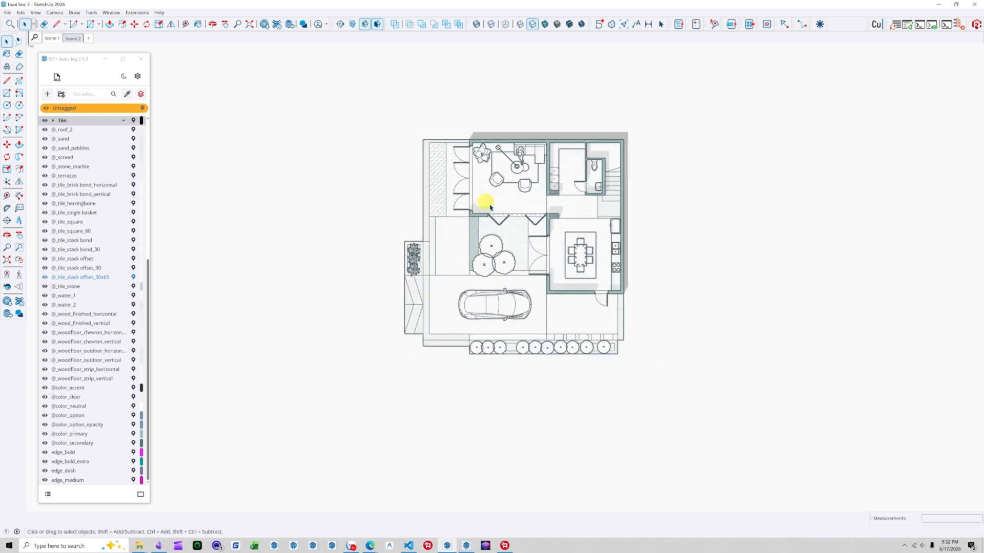
scroll(573, 214, up, 4)
click(466, 547)
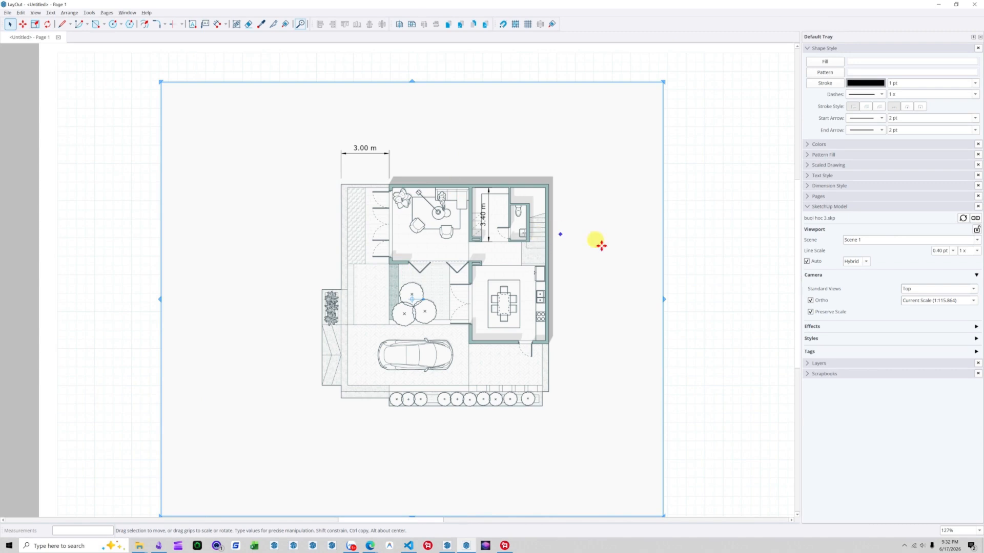
Step: Narrow the viewport from its right side, closer to the dining room's outer wall, and check the plan on the page
drag(665, 302, 594, 299)
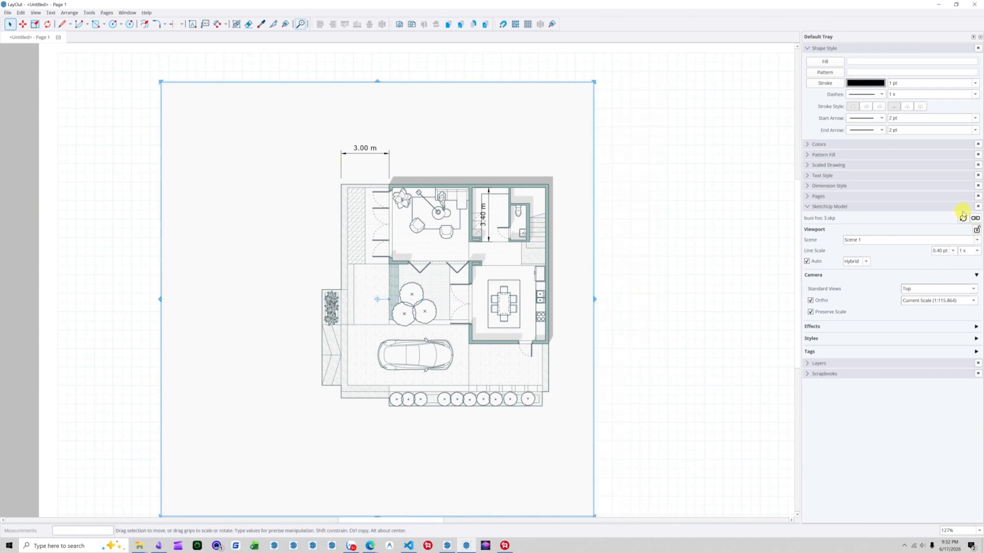
scroll(588, 195, down, 3)
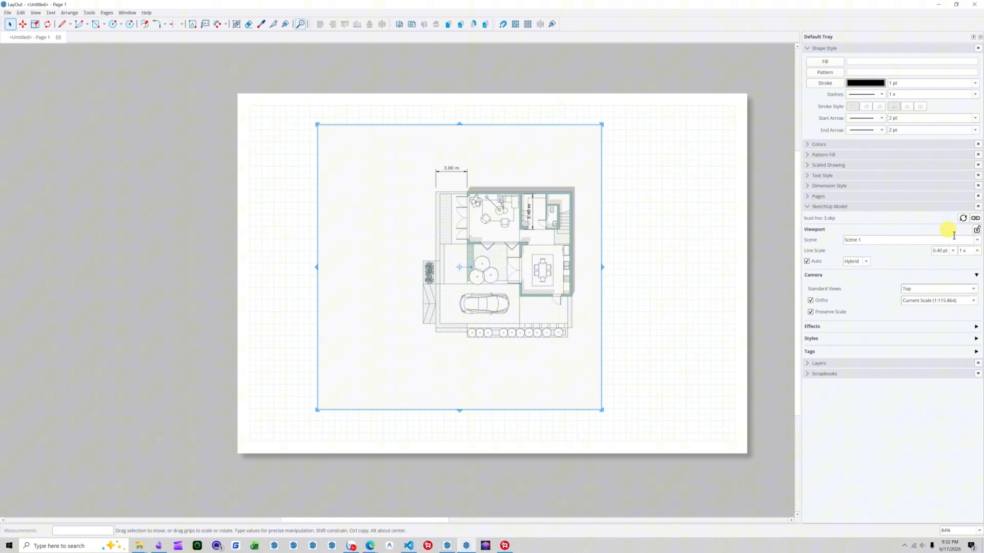
scroll(577, 246, up, 3)
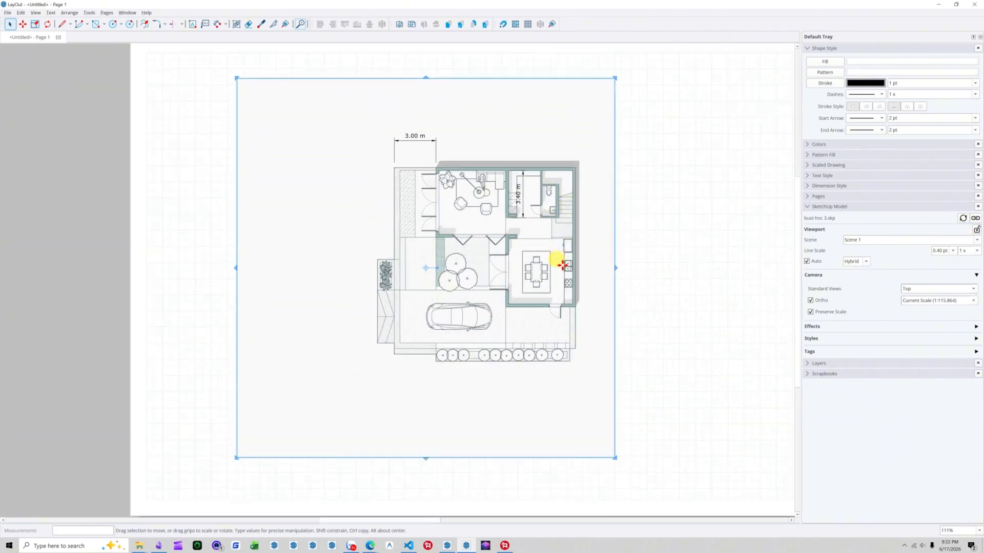
scroll(445, 211, up, 2)
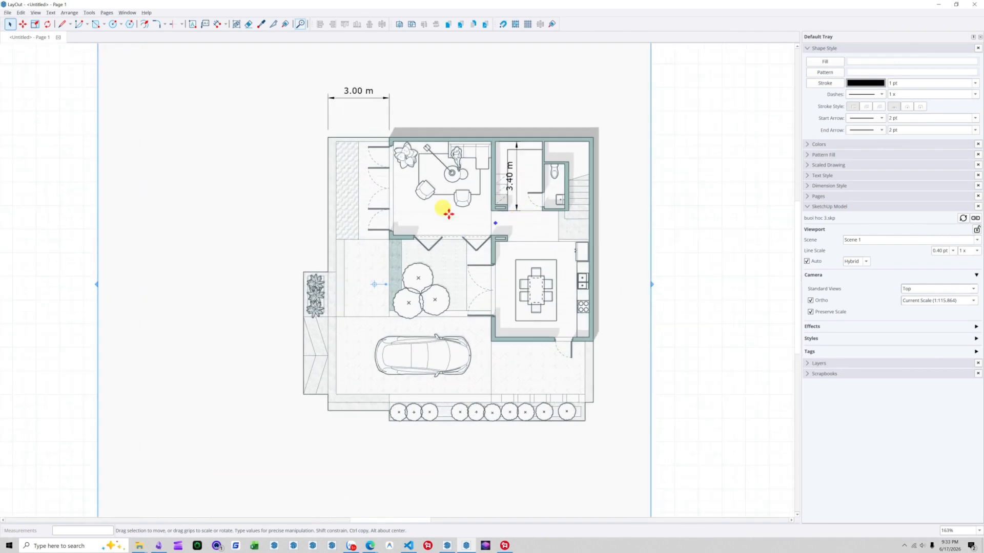
scroll(439, 226, down, 4)
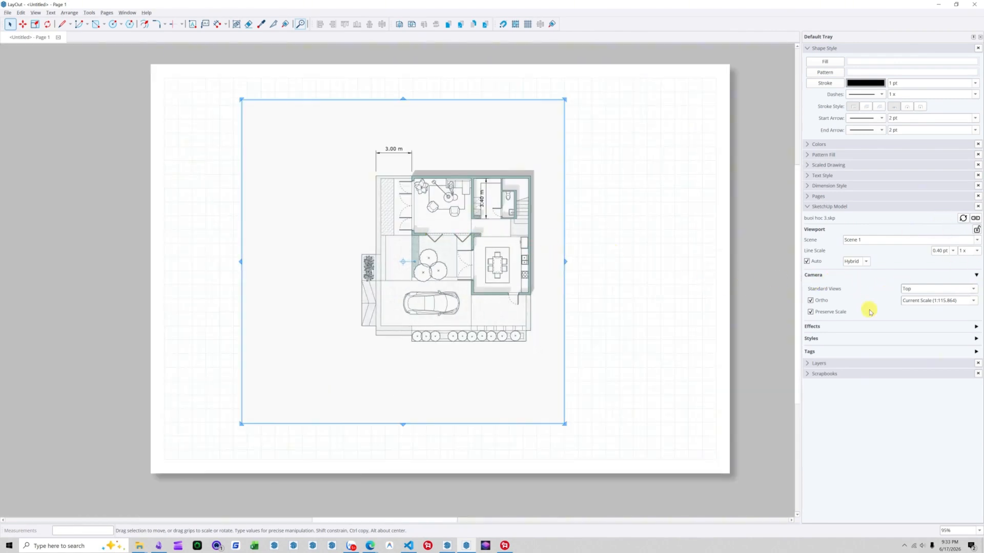
scroll(509, 259, down, 2)
scroll(563, 272, up, 3)
Step: Open the viewport's Effects settings and examine the Shadows option with its time and date against the plan's shadows
click(861, 327)
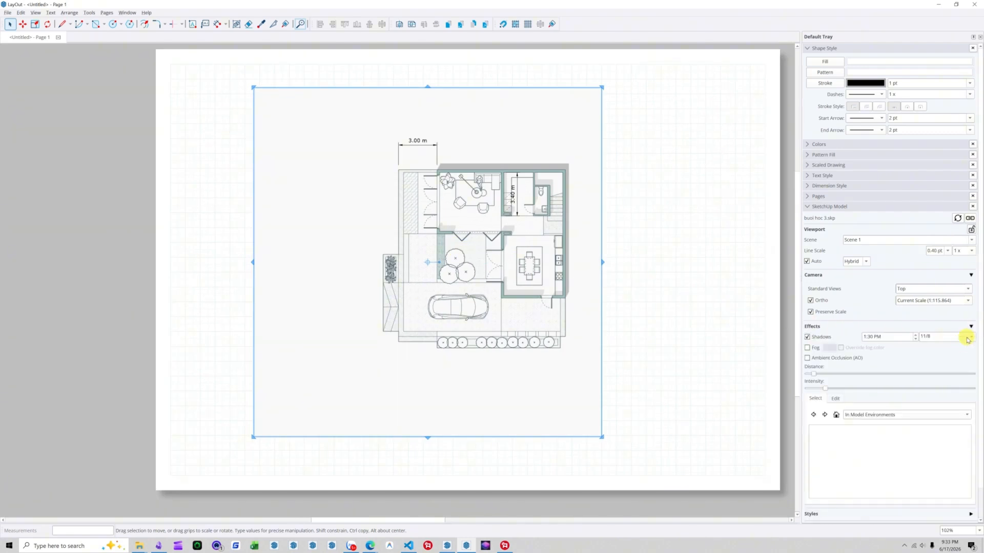
scroll(961, 348, down, 1)
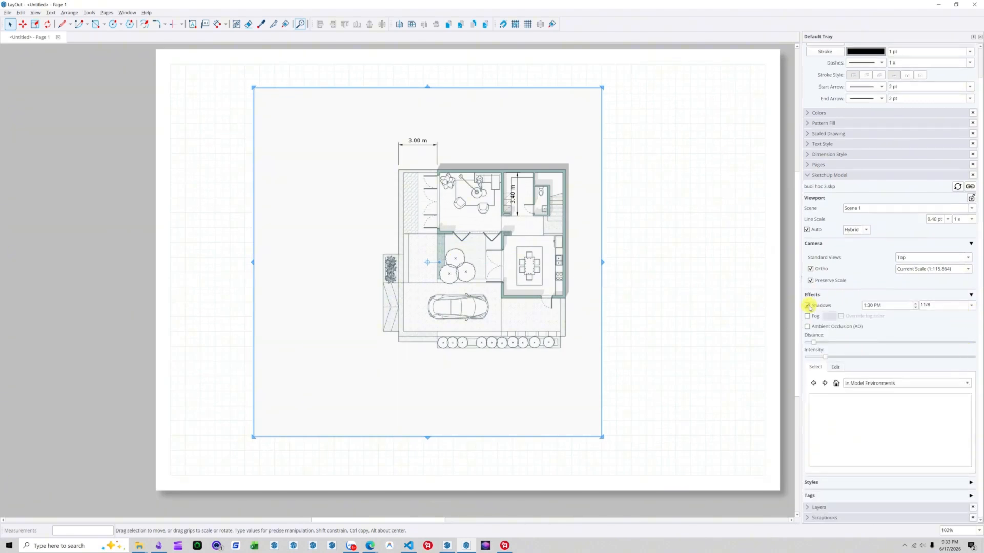
scroll(567, 213, up, 10)
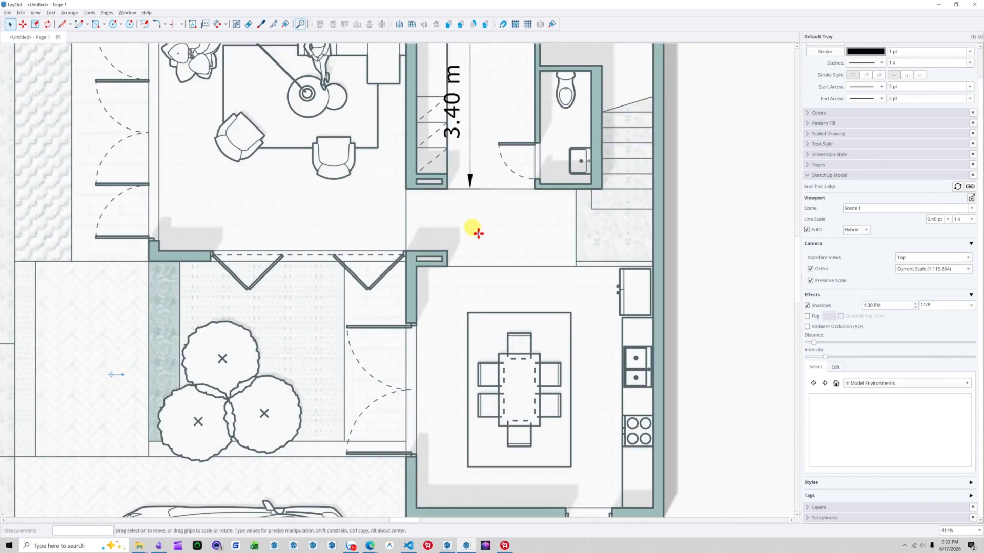
scroll(443, 237, up, 2)
click(808, 306)
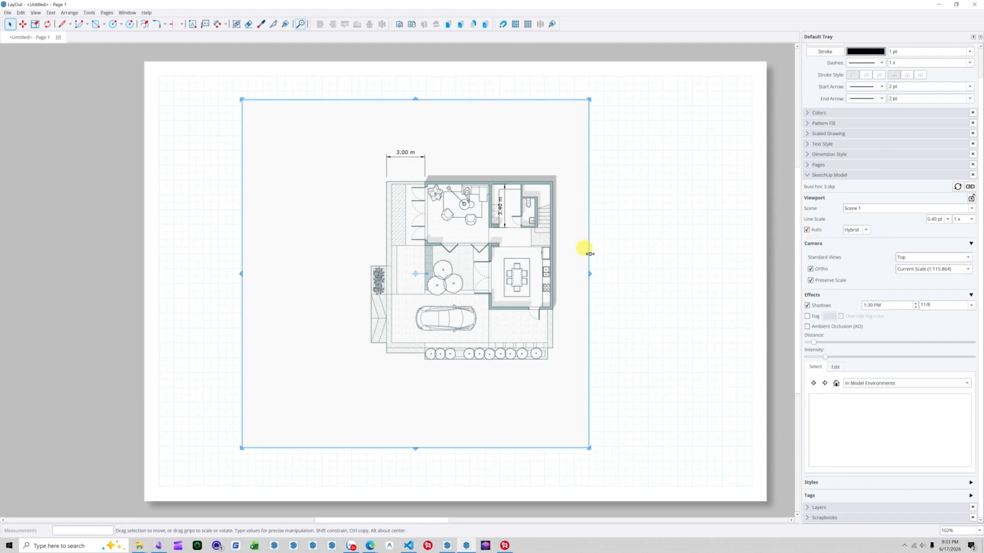
Step: Orbit the floor plan's camera inside its viewport to a turned, angled view
scroll(463, 260, down, 5)
mouse_move(446, 268)
middle_down()
mouse_move(347, 147)
mouse_move(447, 267)
middle_up()
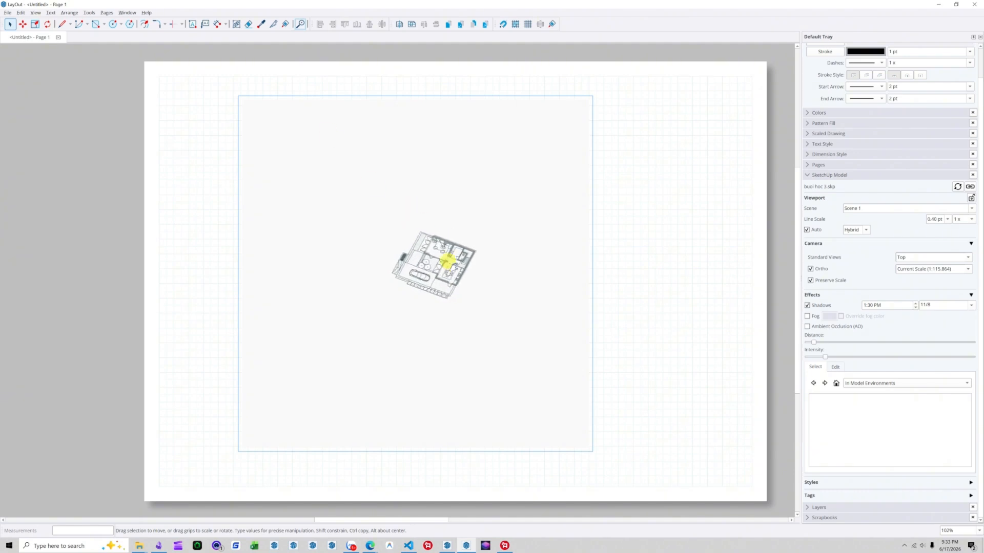
scroll(509, 312, up, 3)
scroll(491, 307, up, 3)
right_click(462, 287)
click(470, 298)
right_click(370, 273)
click(445, 274)
drag(339, 297, 405, 287)
click(647, 289)
click(647, 289)
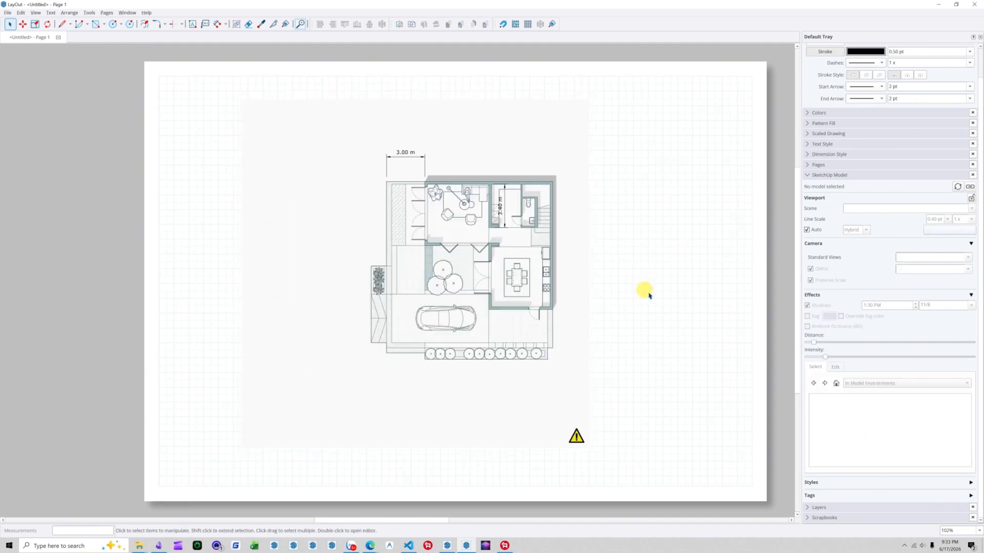
Step: Select the orbited viewport and reset its camera overrides to match Scene 1
scroll(560, 292, down, 4)
middle_drag(560, 293, 464, 266)
scroll(467, 264, up, 2)
scroll(340, 234, up, 2)
click(340, 234)
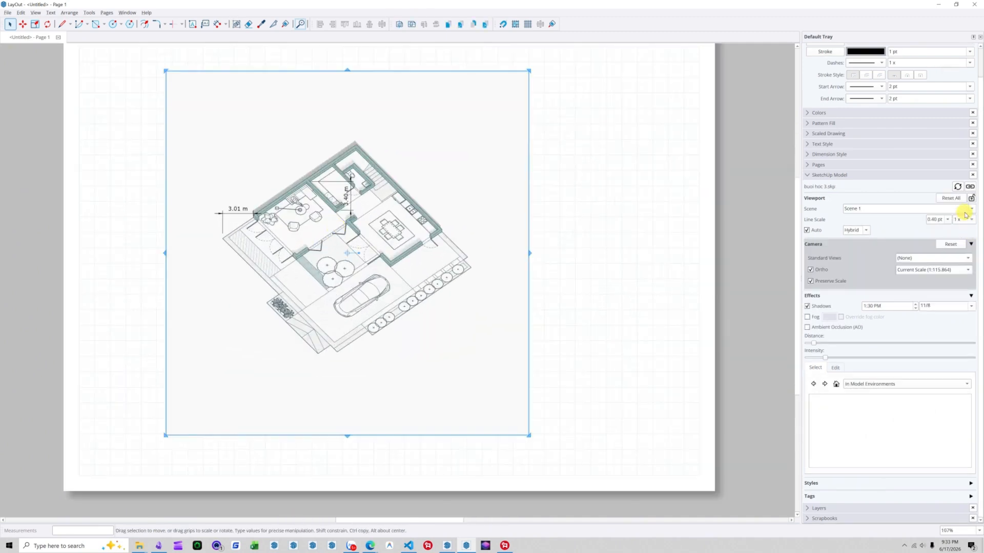
click(957, 186)
scroll(562, 217, down, 4)
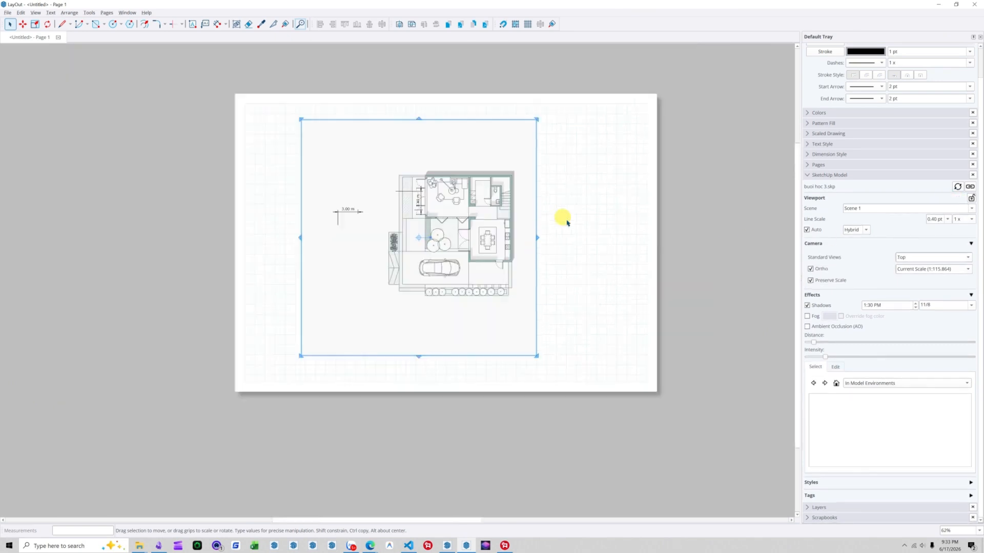
Step: Delete the two displaced dimensions from the floor plan
click(369, 210)
key(Delete)
click(433, 203)
key(Delete)
Step: Crop the floor plan viewport closer to the drawing from its left side and its upper edge
click(461, 225)
scroll(490, 239, up, 2)
drag(270, 248, 354, 244)
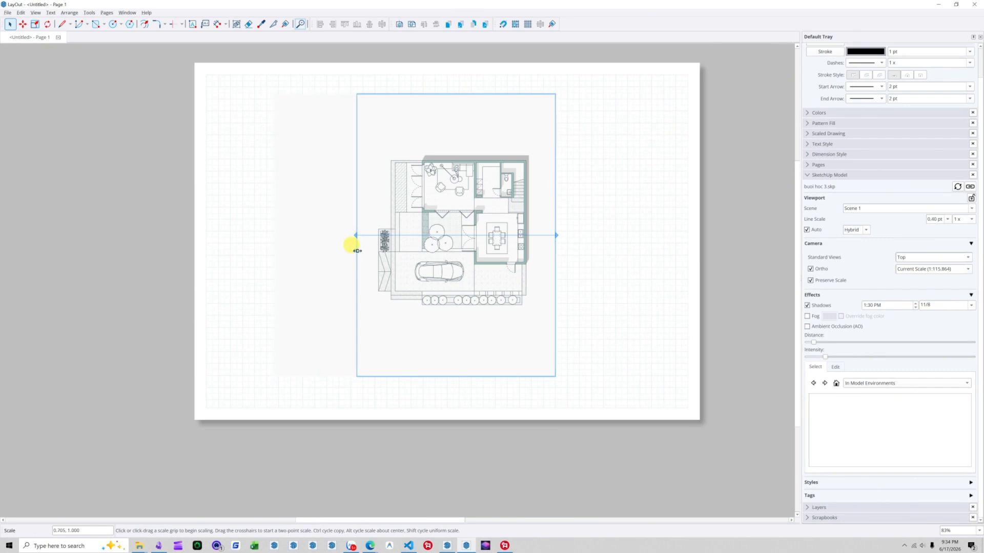
drag(459, 94, 459, 142)
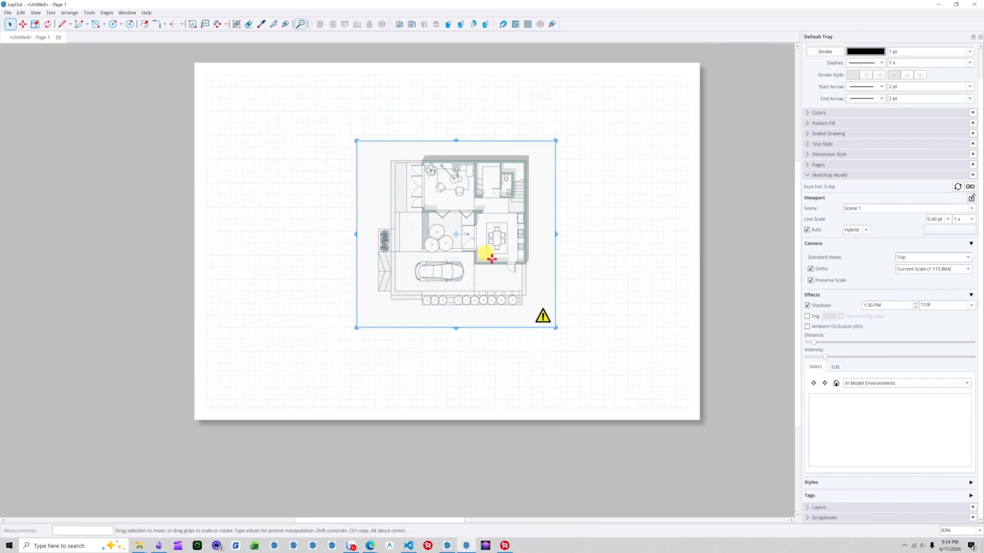
Step: Place a copy of the plan viewport beside the original and orbit the copy's camera to an angled view of the house
drag(495, 250, 578, 252)
double_click(593, 246)
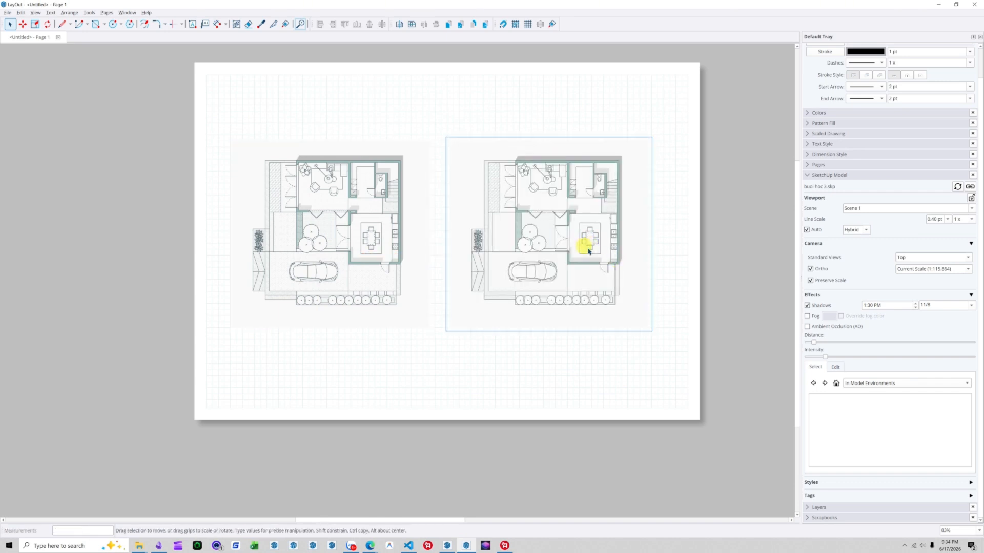
right_click(585, 244)
mouse_move(598, 247)
click(664, 248)
drag(664, 247, 543, 275)
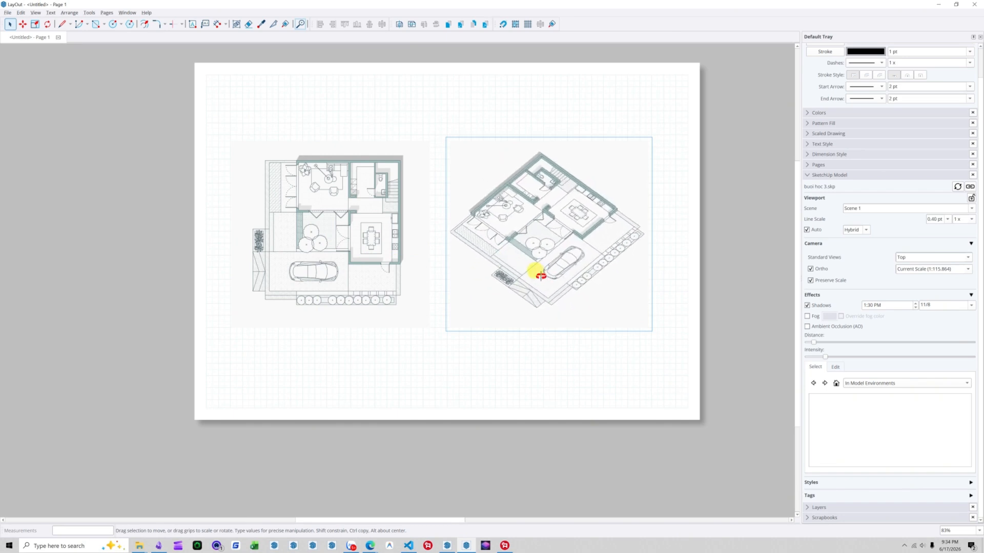
click(667, 246)
Step: Select the original top-view viewport, collapse its Effects settings and expand its Styles settings
scroll(543, 245, up, 4)
scroll(543, 245, down, 3)
click(378, 257)
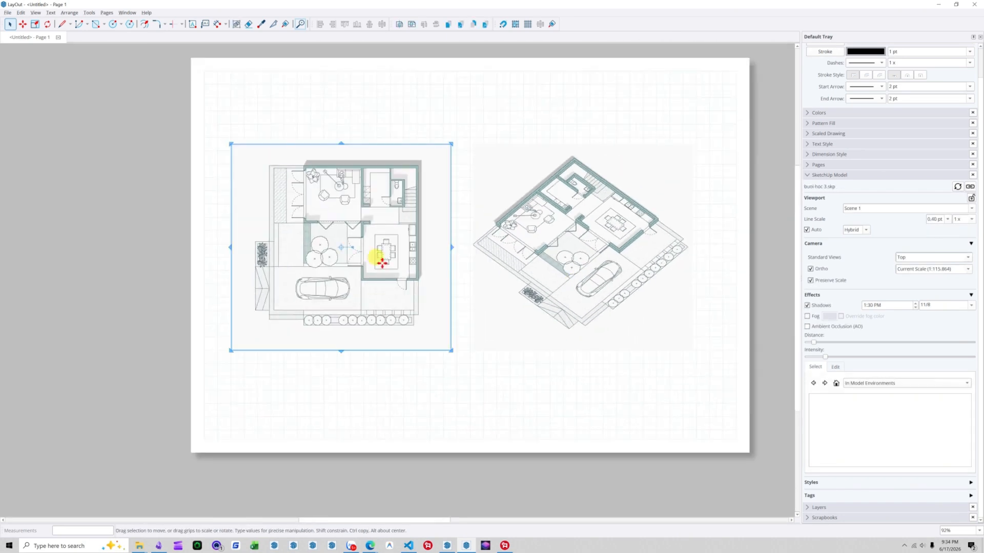
scroll(477, 269, down, 1)
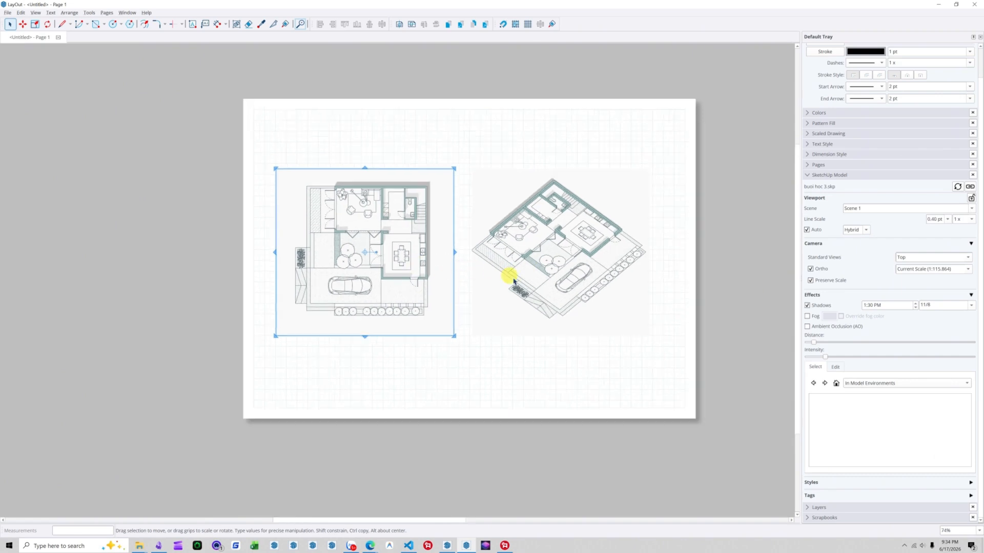
scroll(918, 331, up, 2)
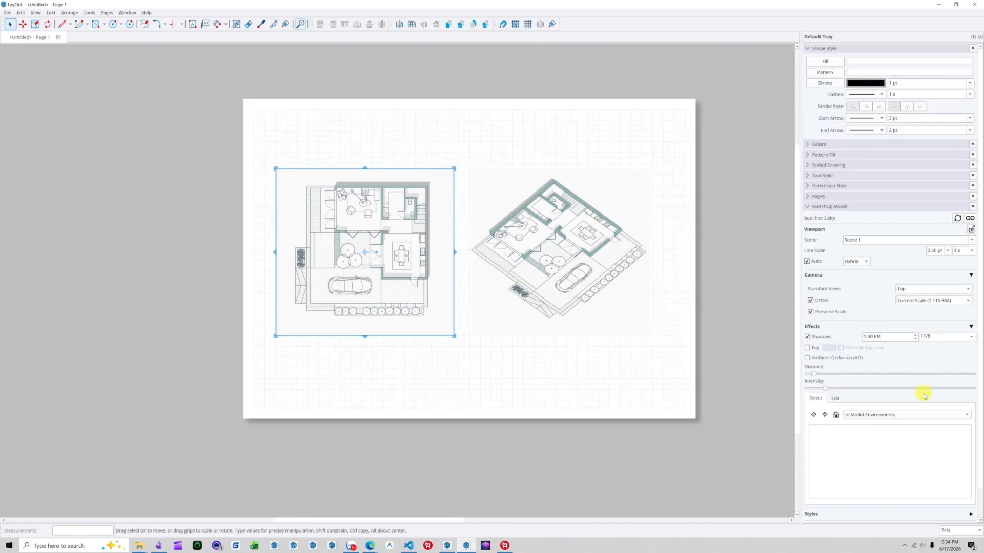
click(971, 326)
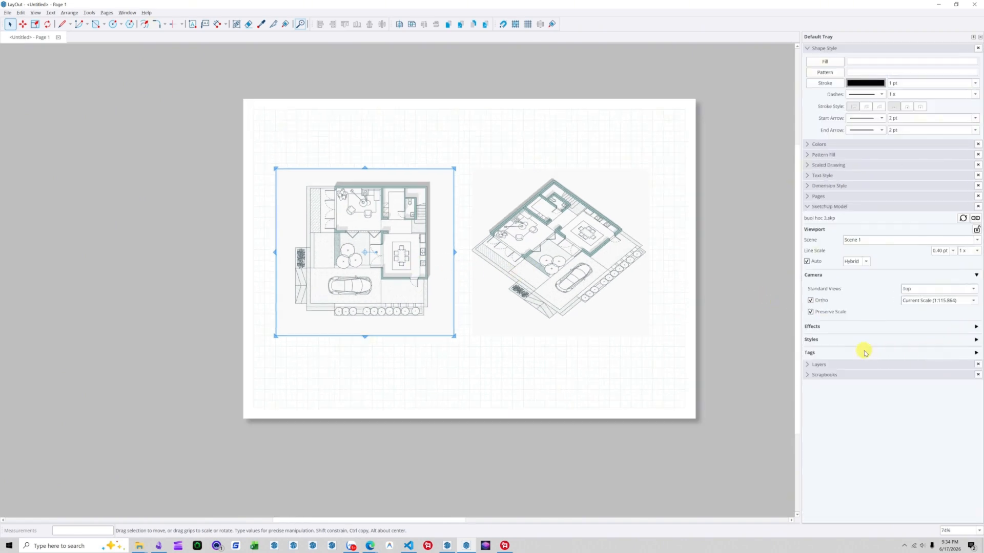
click(977, 340)
Step: Try the Architectural Design Style on the top-view viewport, examine the plan, and reset the style override
scroll(364, 249, up, 4)
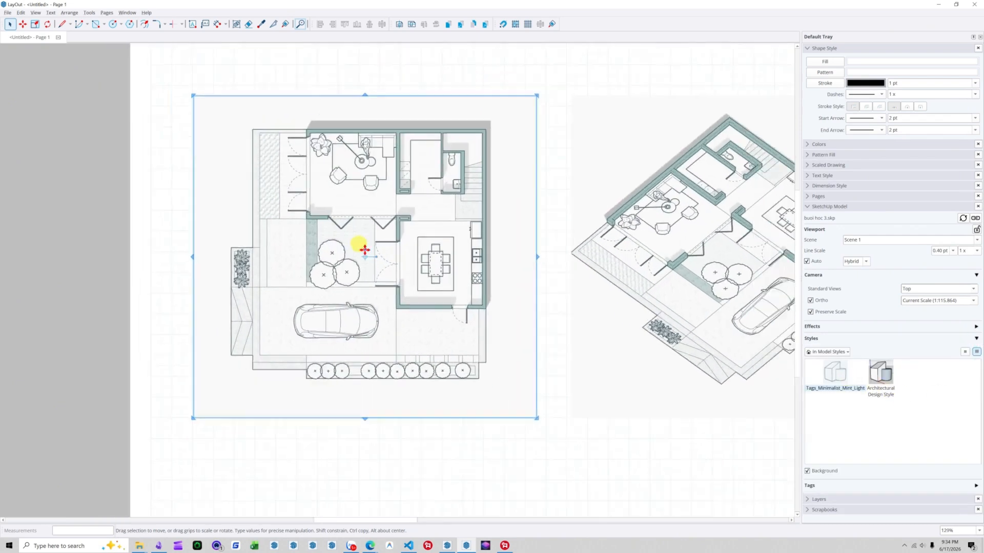
scroll(365, 250, down, 2)
click(881, 372)
scroll(409, 261, up, 2)
scroll(408, 261, up, 2)
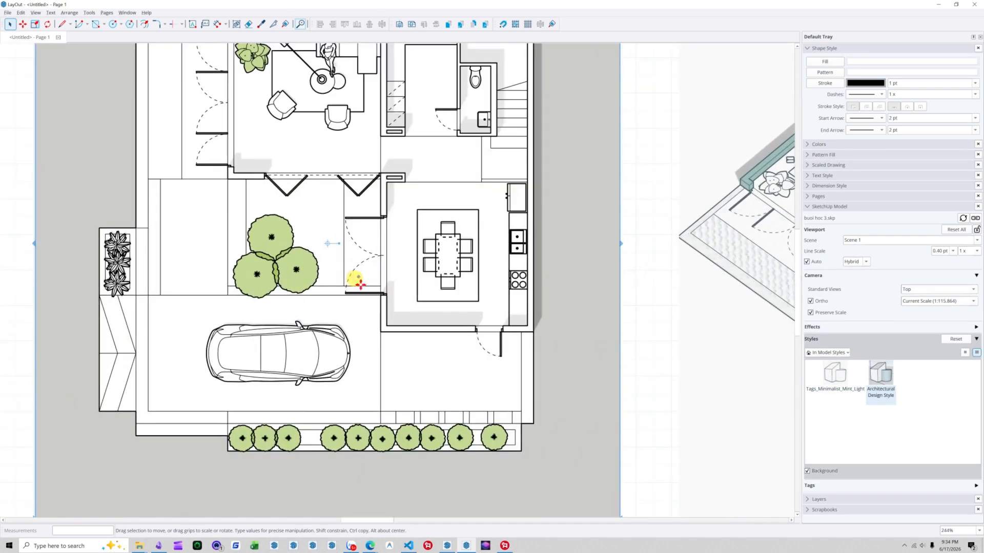
scroll(351, 278, down, 3)
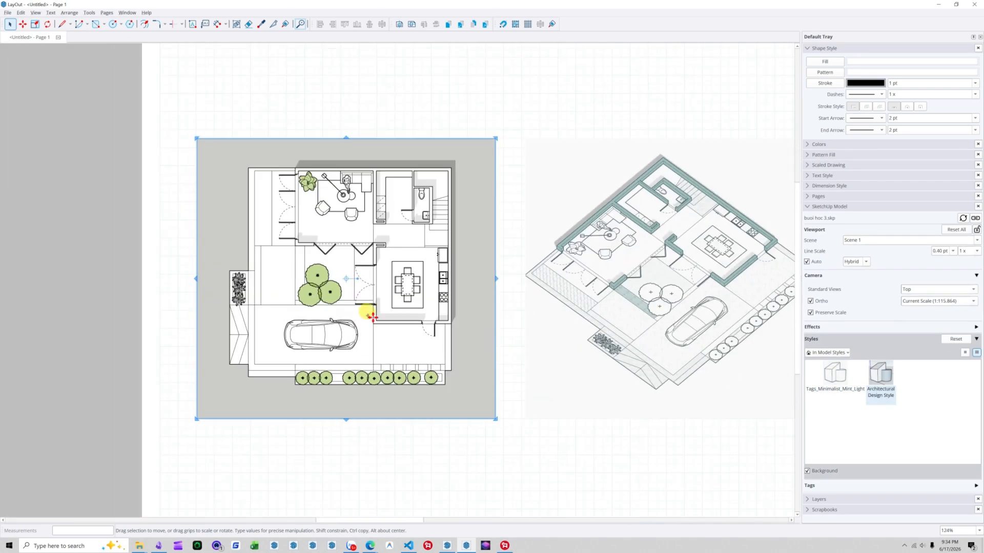
click(951, 340)
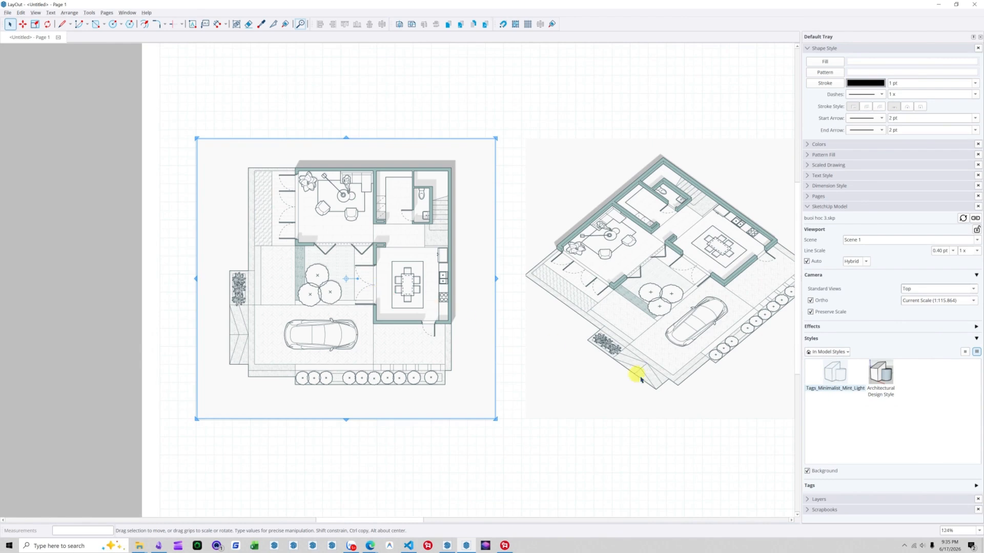
Step: Hide the page grid and check the two viewports on the plain sheet
scroll(252, 281, up, 2)
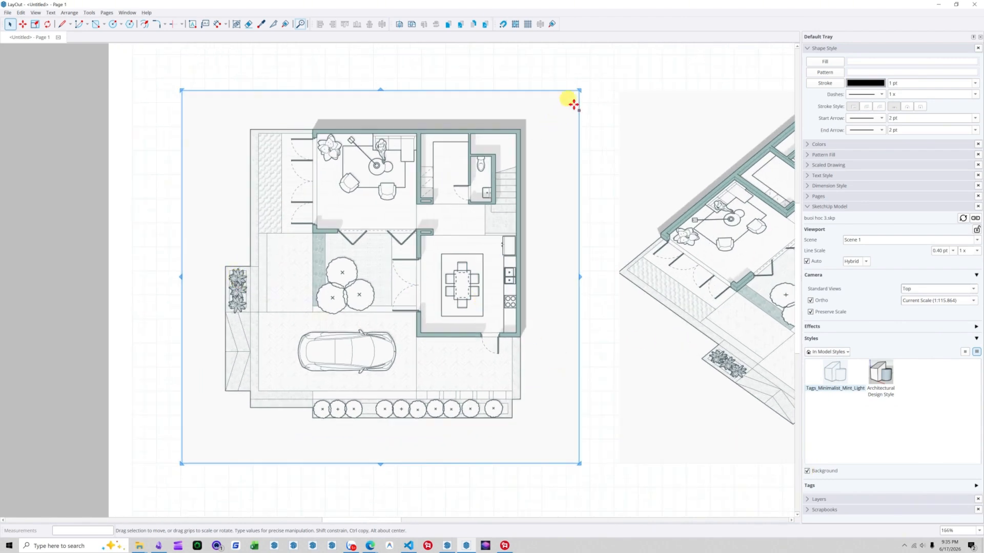
click(528, 24)
scroll(593, 197, down, 2)
click(569, 128)
scroll(559, 136, up, 4)
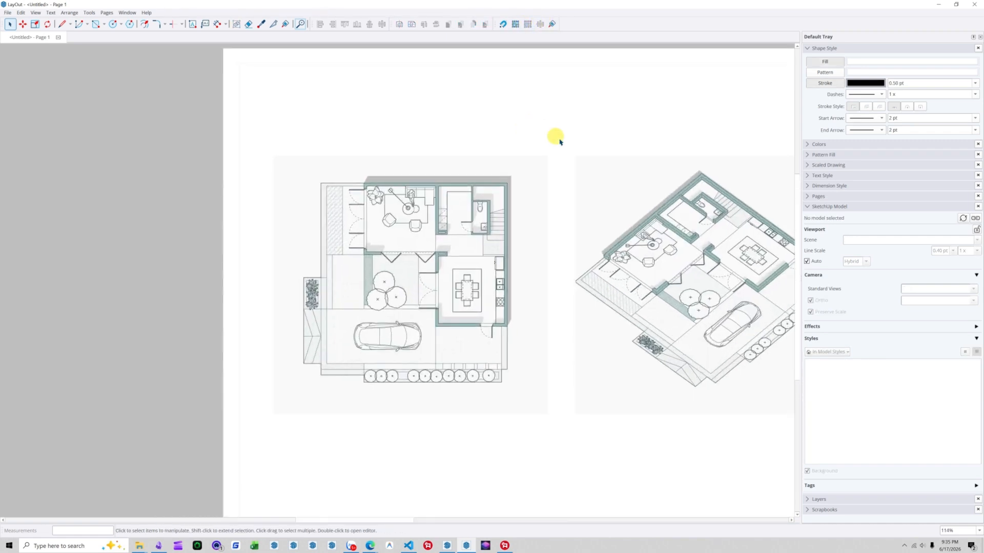
Step: Turn off the style Background of the top-view plan viewport and check the page
click(545, 173)
scroll(544, 173, down, 1)
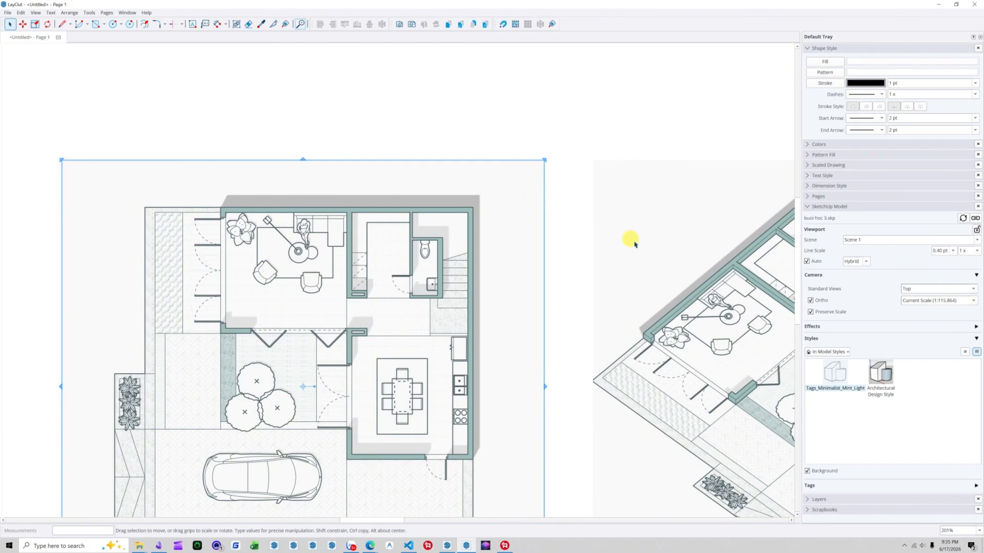
click(808, 470)
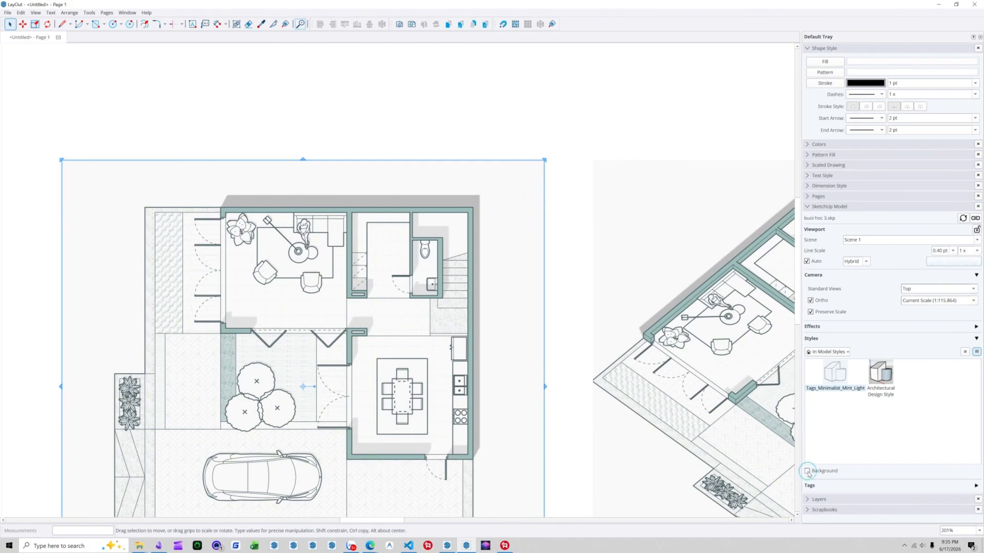
click(541, 127)
scroll(514, 198, down, 4)
scroll(672, 334, up, 1)
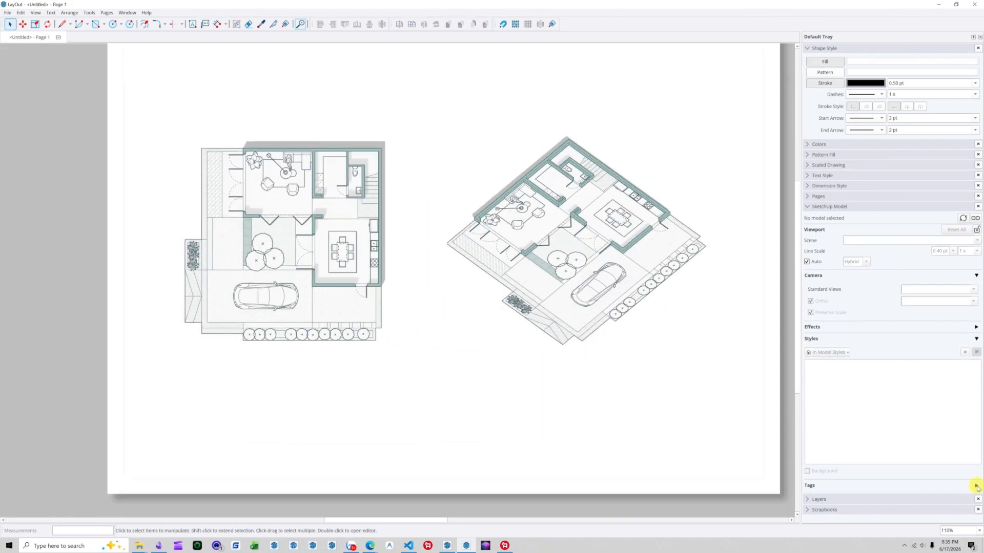
Step: Collapse the Styles settings, expand the top-view viewport's Tags list, and examine its tags against the plan
click(975, 340)
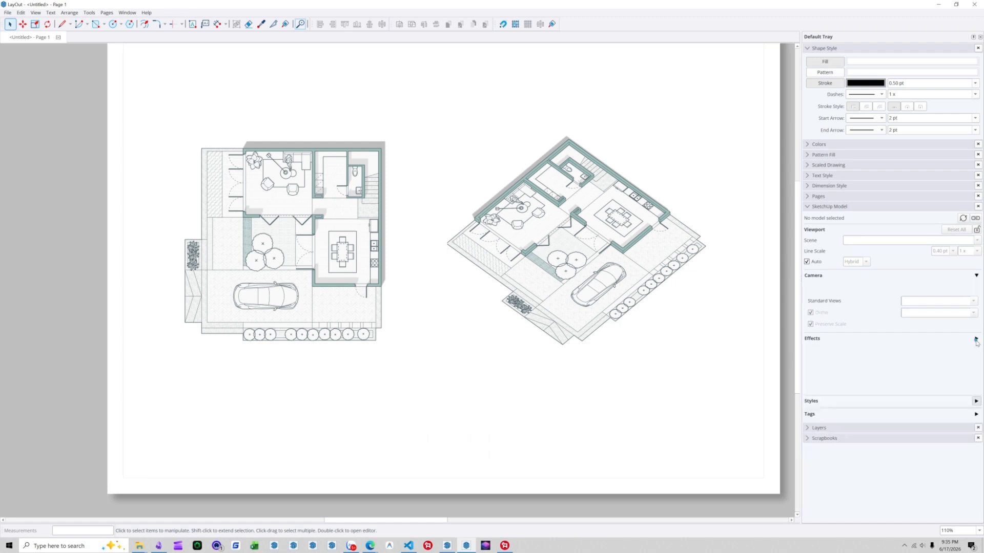
scroll(256, 172, up, 7)
scroll(256, 174, down, 3)
scroll(405, 277, down, 2)
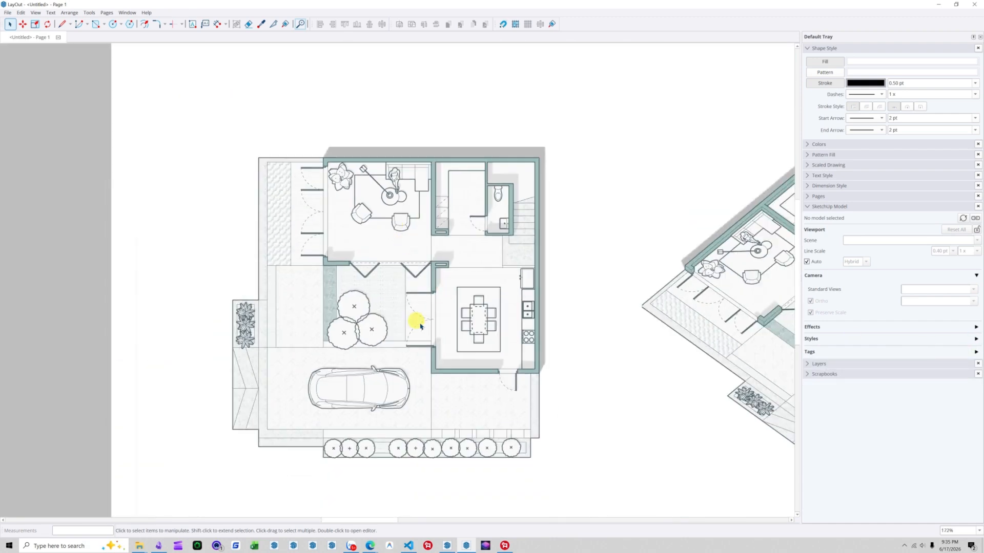
scroll(427, 284, down, 1)
click(448, 292)
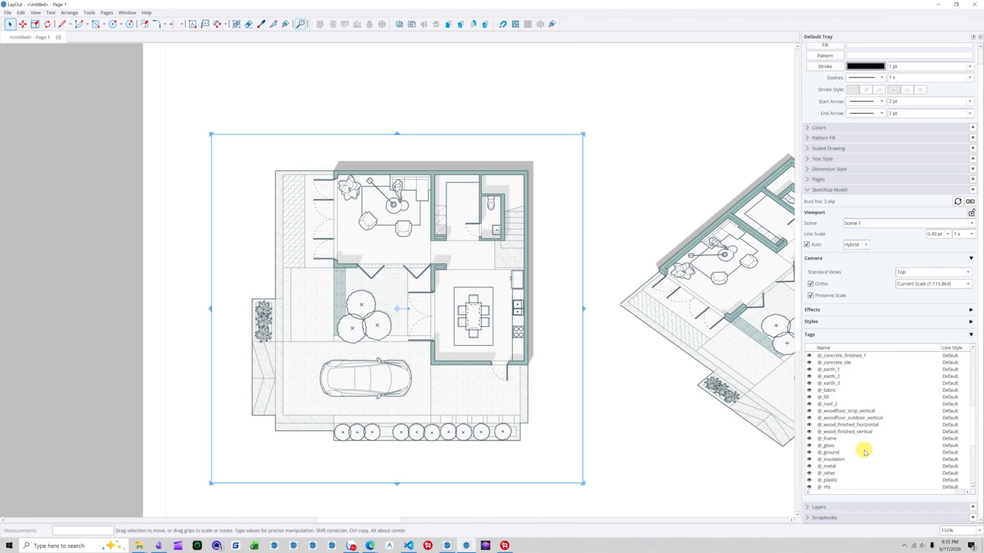
scroll(303, 197, up, 5)
scroll(325, 208, down, 5)
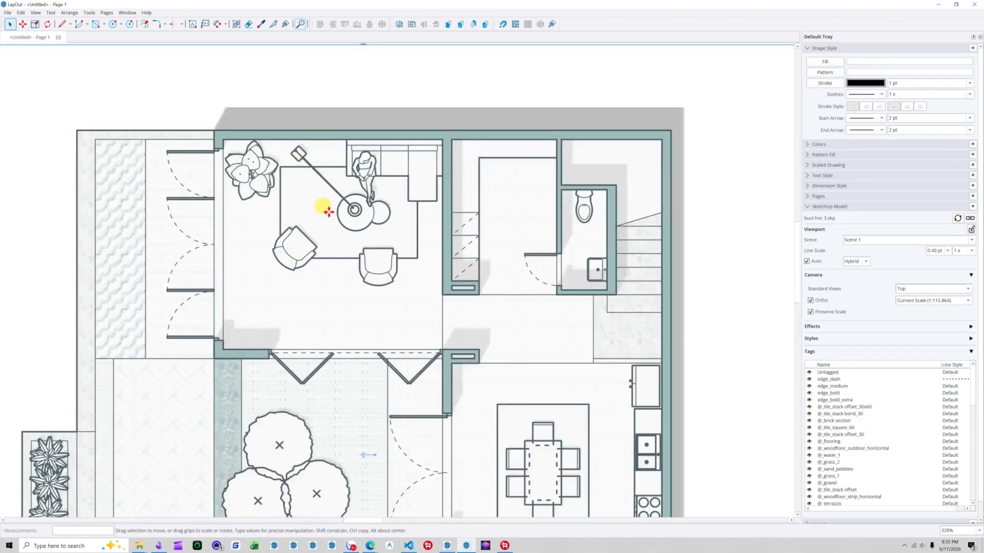
click(363, 116)
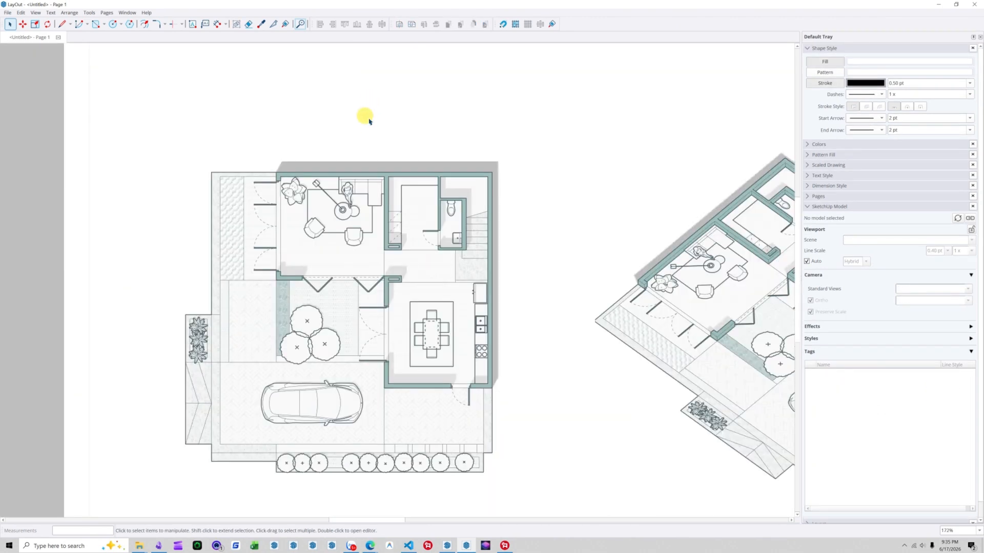
Step: Switch to SketchUp, select the living room's left armchair, and create a tag named "Vat dung" in 5D+ Auto Tag
click(448, 547)
click(418, 159)
click(85, 93)
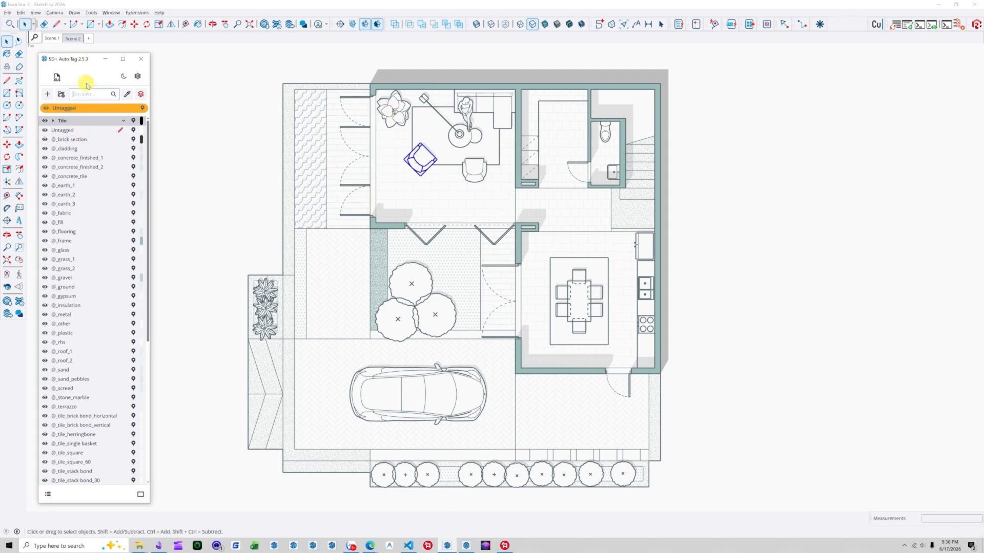
text(Furniture)
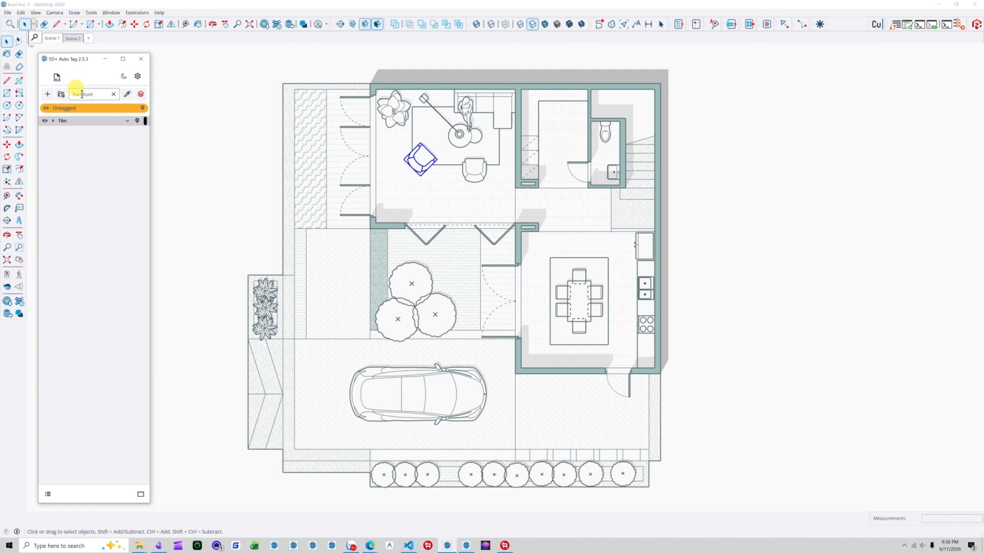
text(Val)
key(Return)
Step: Add the other armchair, the corner plant and the sofa to the selection and assign them the Vat dung tag
ctrl+click(480, 176)
ctrl+click(401, 111)
ctrl+click(485, 107)
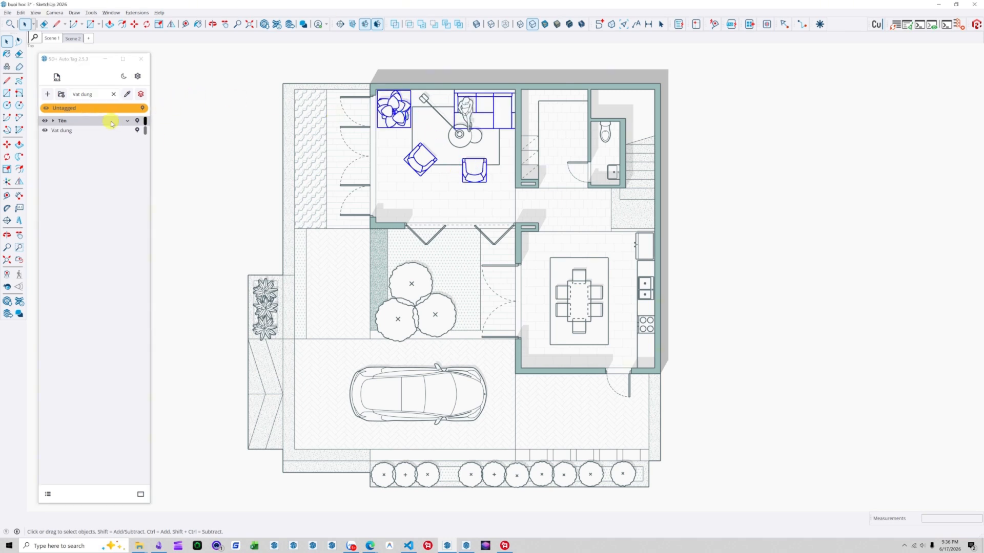
click(63, 131)
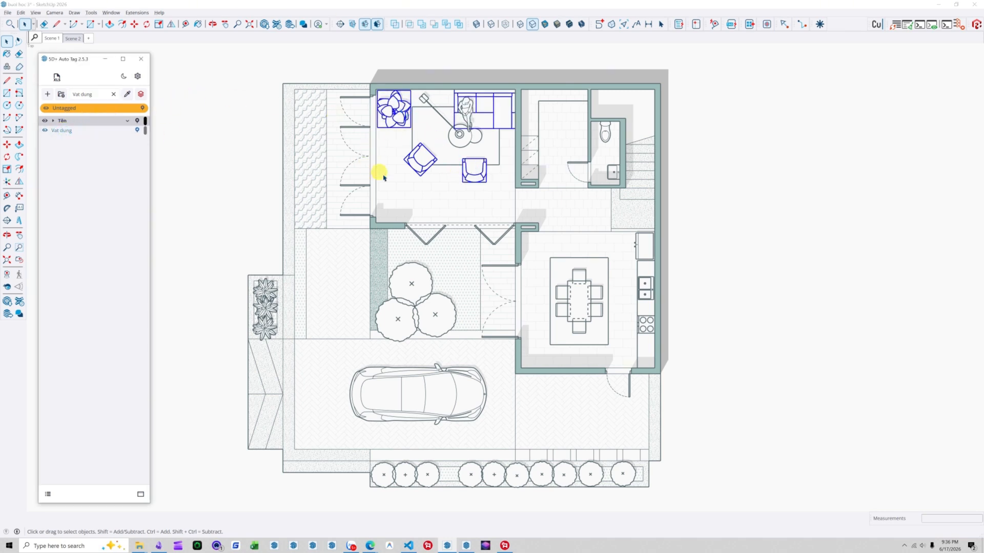
Step: Hide the Vat dung tag and assign it to the remaining living room furnishings, the dining set, its rug and the kitchen fixtures
click(46, 133)
click(449, 160)
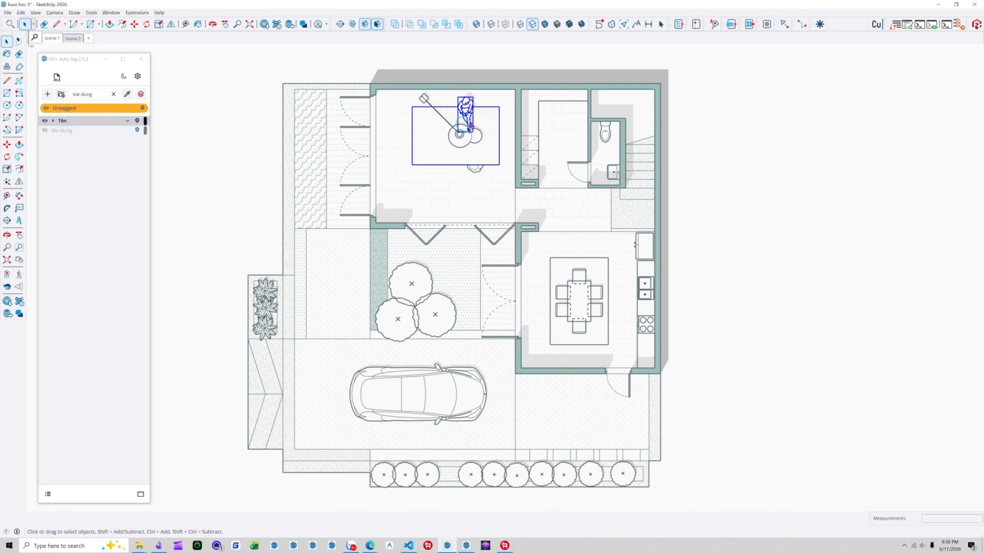
click(439, 113)
click(616, 310)
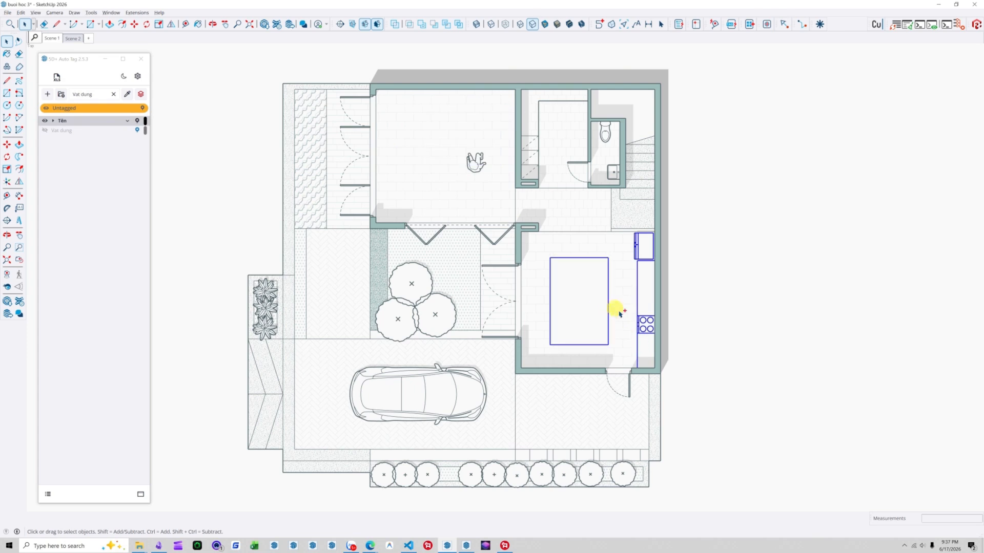
click(66, 131)
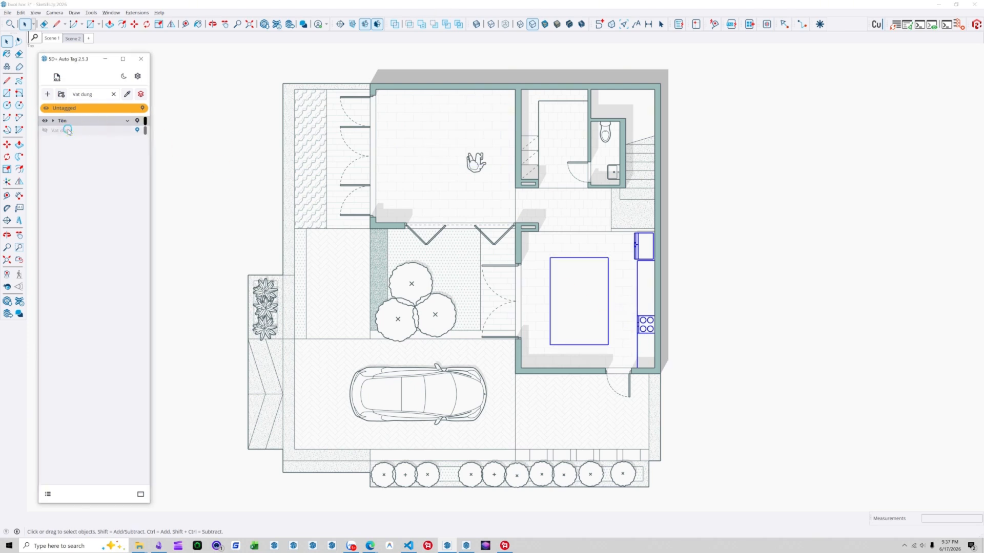
Step: Create a tag named "Nguoi", assign it to the human figure in the living room, and hide the tag
click(476, 161)
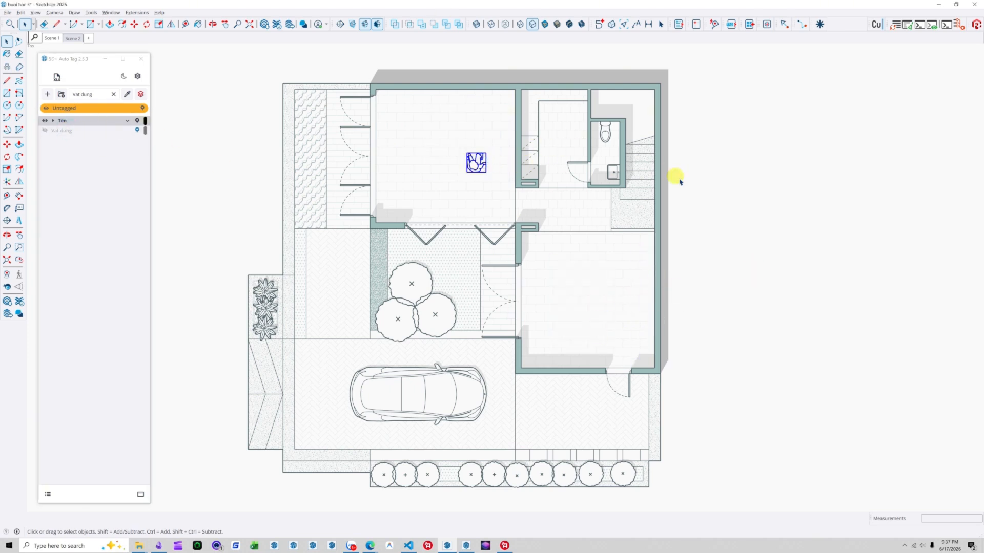
triple_click(87, 94)
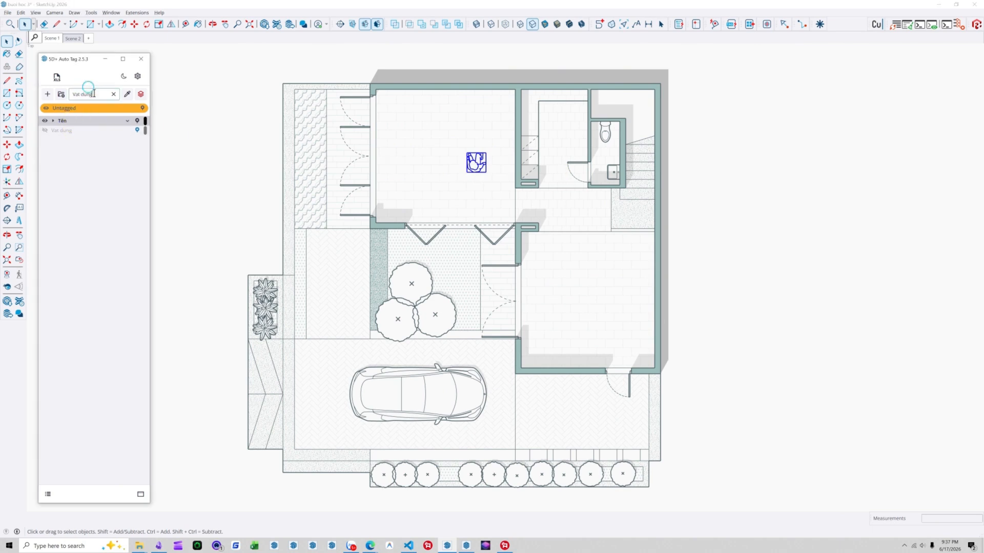
text(Nguoi)
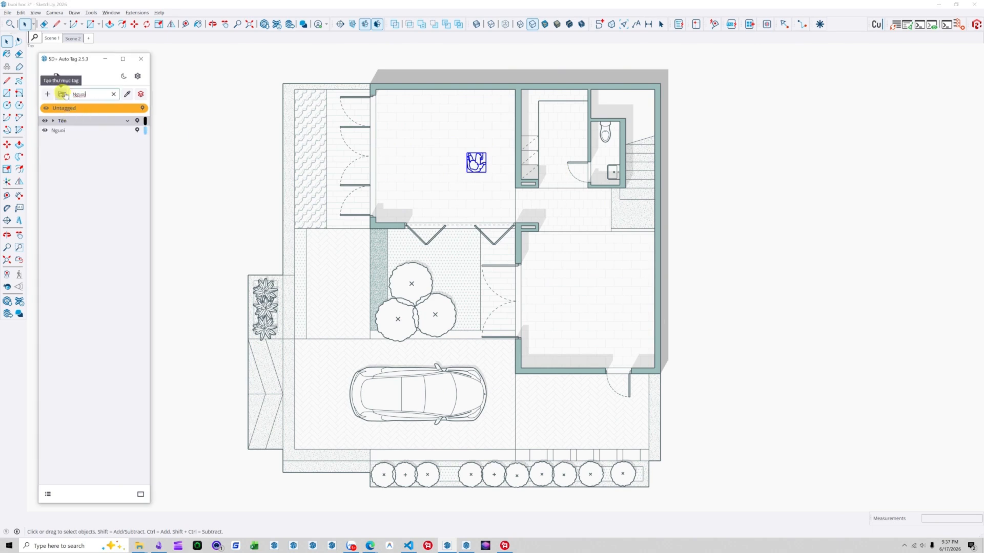
click(61, 132)
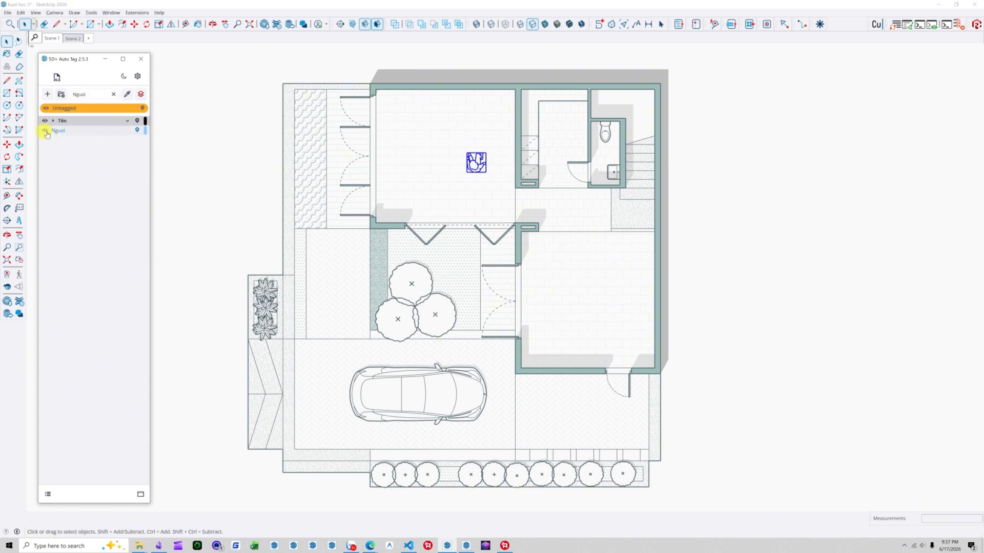
click(45, 131)
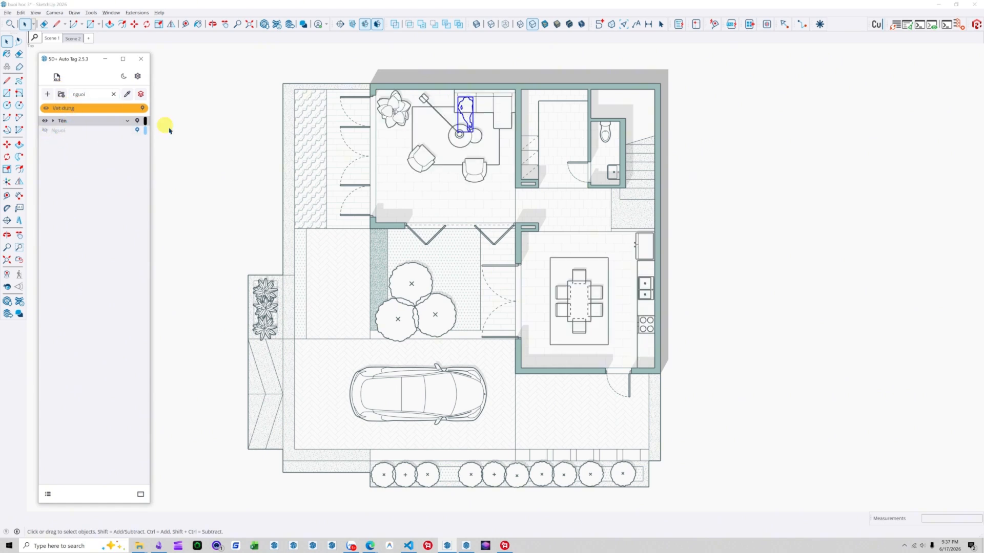
Step: Select two of the courtyard trees and create a tag named "Cay"
click(435, 313)
shift+click(412, 284)
click(113, 94)
click(104, 94)
text(cay)
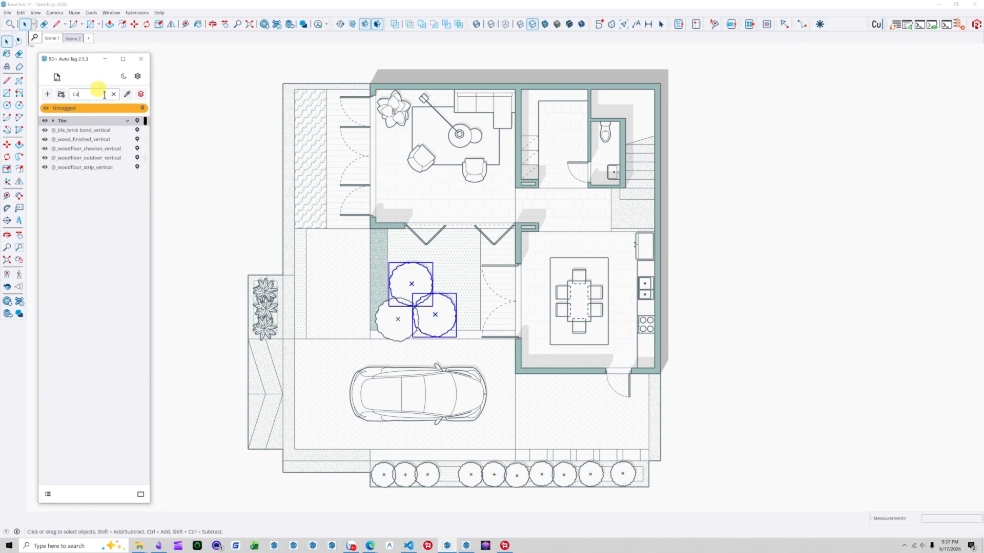
Step: Add the planter box plants and the front row of shrubs to the selection and assign them the Cay tag
ctrl+click(265, 291)
ctrl+click(265, 309)
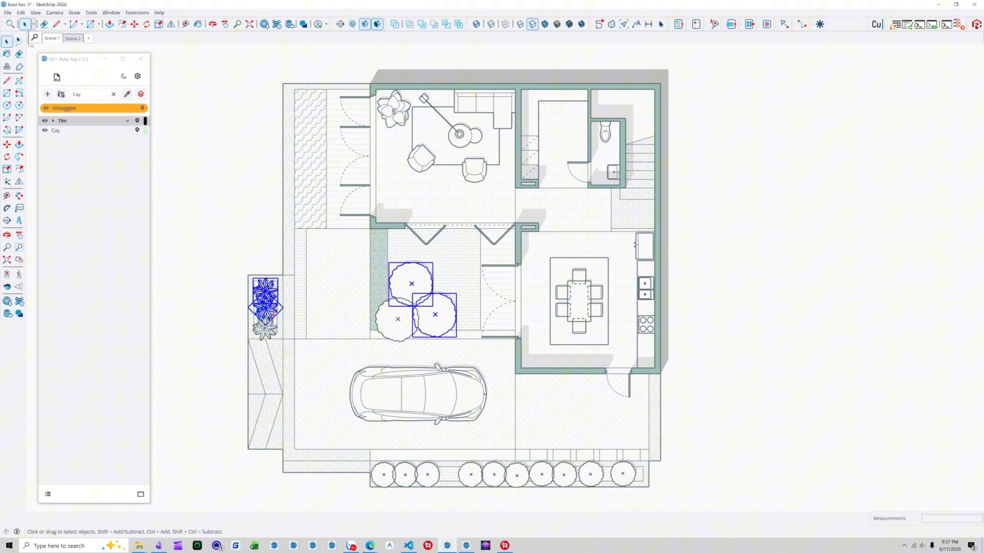
ctrl+click(265, 329)
ctrl+click(384, 475)
ctrl+click(406, 475)
ctrl+click(427, 475)
ctrl+click(471, 475)
ctrl+click(494, 475)
ctrl+click(591, 475)
ctrl+click(622, 475)
click(46, 132)
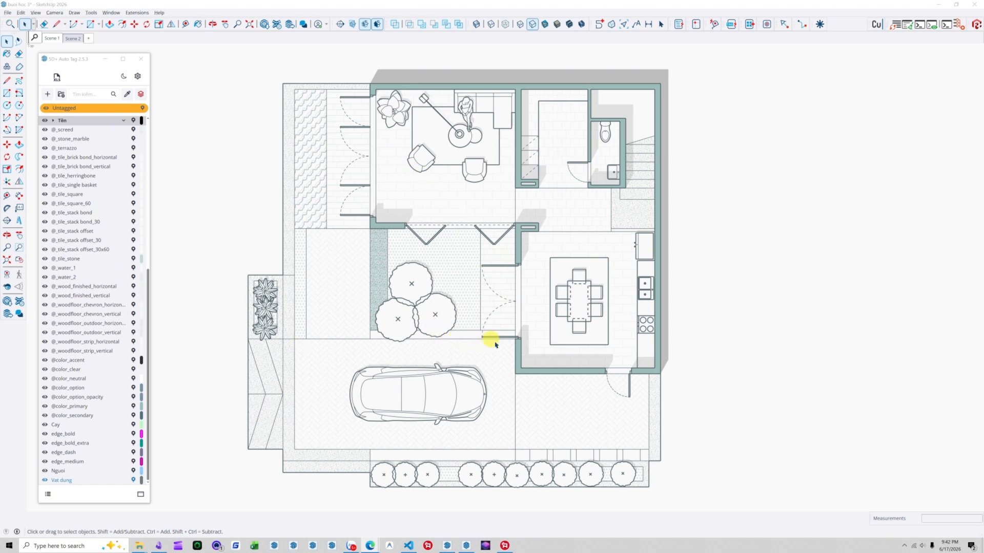
Step: Examine the linework of the car, courtyard trees and ground patterns up close
scroll(485, 388, up, 1)
scroll(485, 389, down, 1)
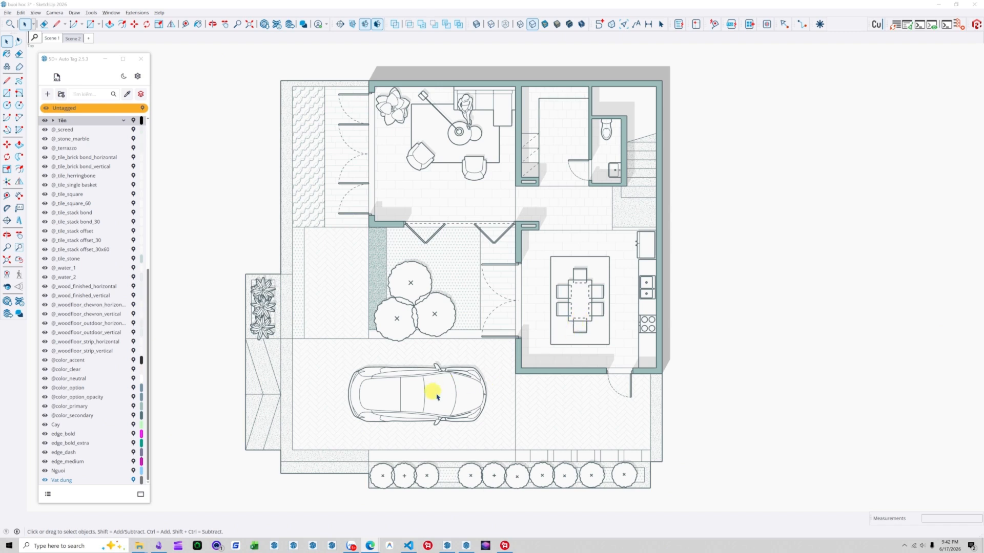
scroll(433, 393, up, 6)
scroll(583, 330, down, 3)
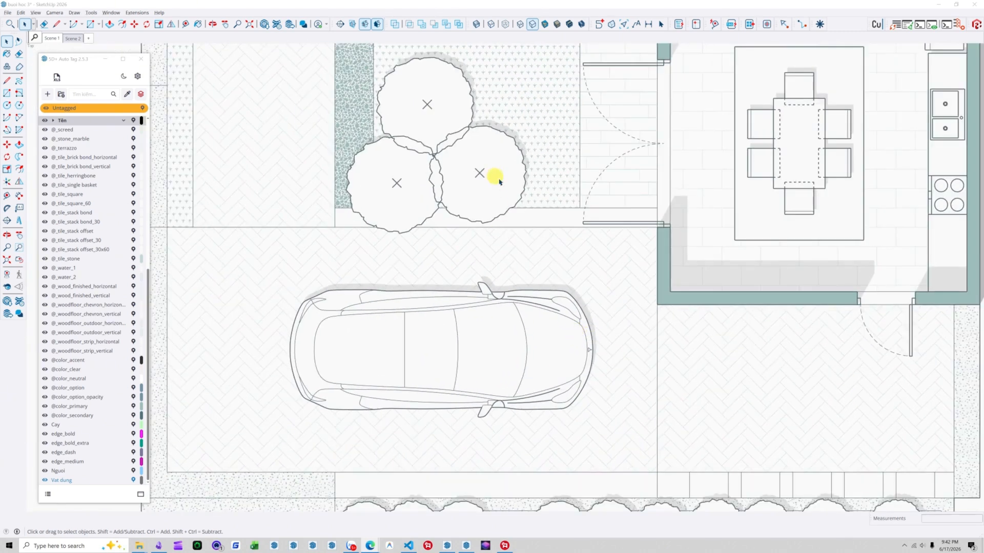
scroll(494, 175, up, 8)
scroll(495, 251, down, 3)
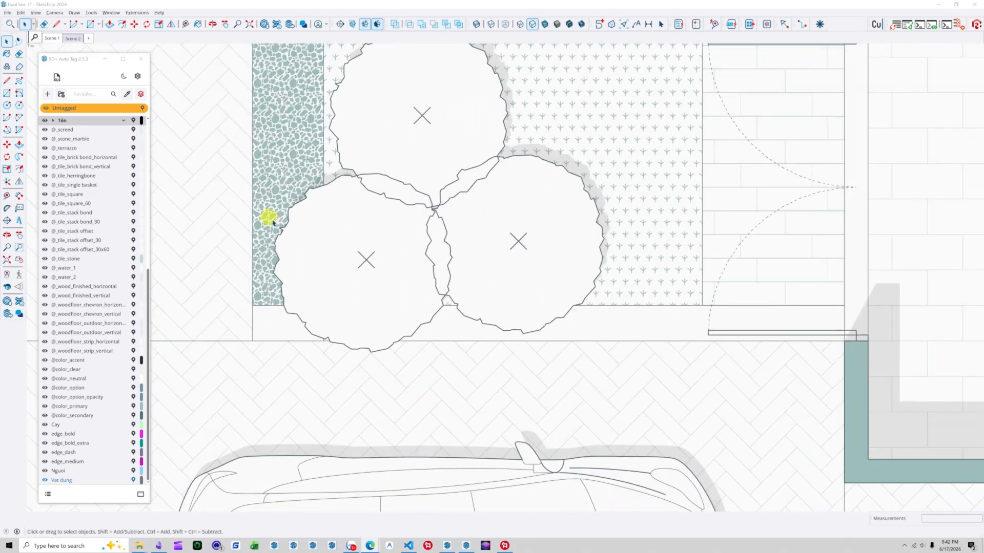
scroll(439, 226, down, 2)
scroll(382, 183, up, 2)
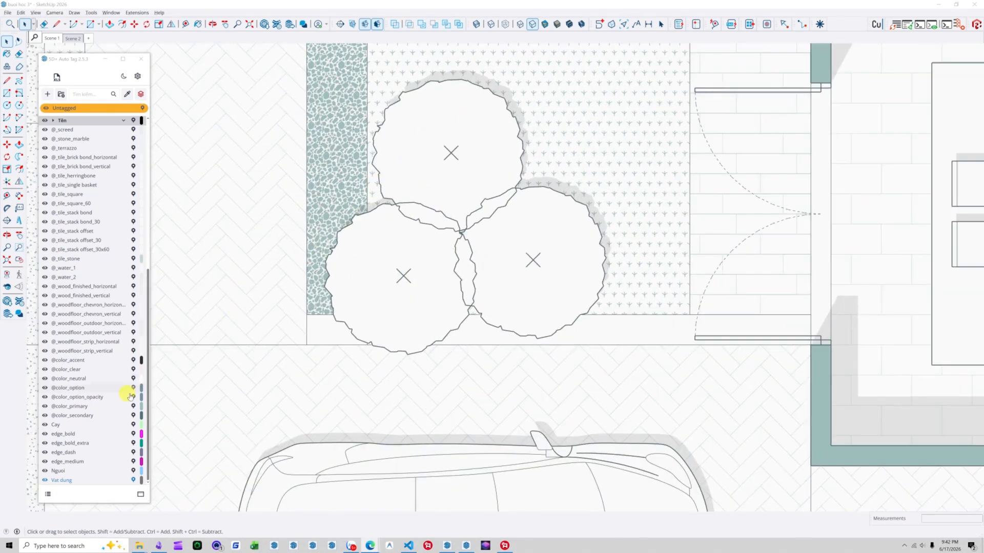
Step: Toggle the edge_medium tag off and on to check which edges of the trees and armchair it controls
click(45, 463)
click(45, 463)
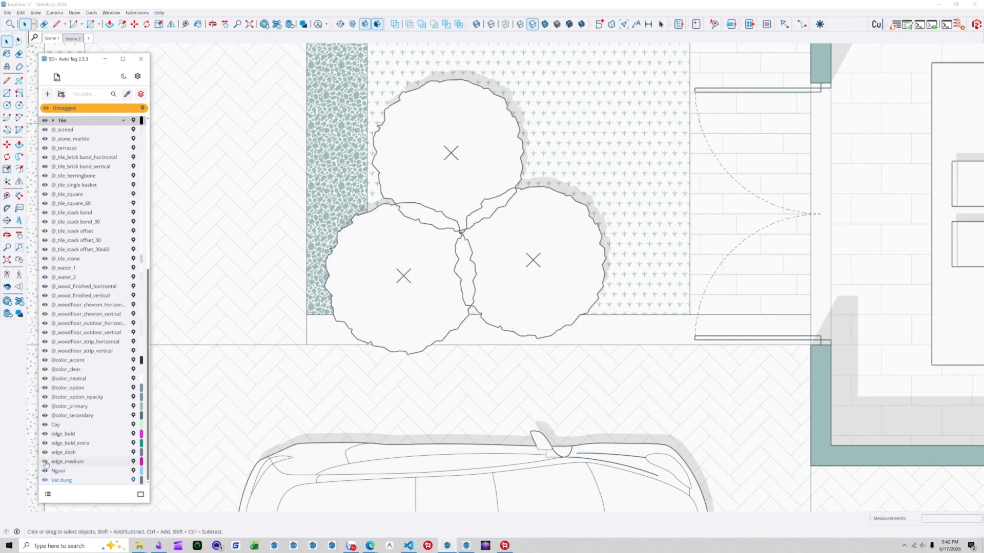
scroll(531, 427, down, 5)
scroll(527, 190, up, 10)
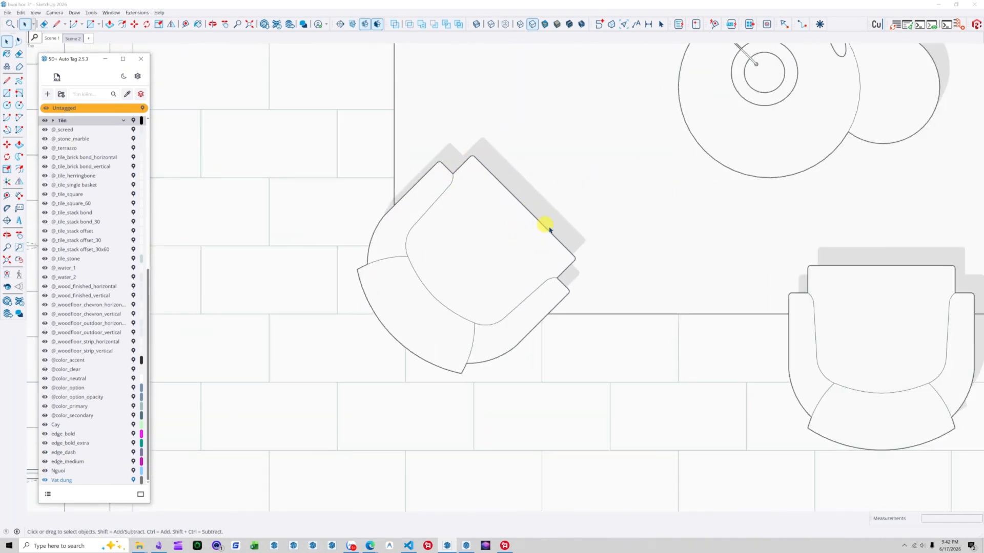
click(44, 463)
click(44, 463)
click(44, 463)
Step: Examine the living room furniture in its tag colours, including the left armchair's outline and the corner plant
scroll(357, 297, up, 5)
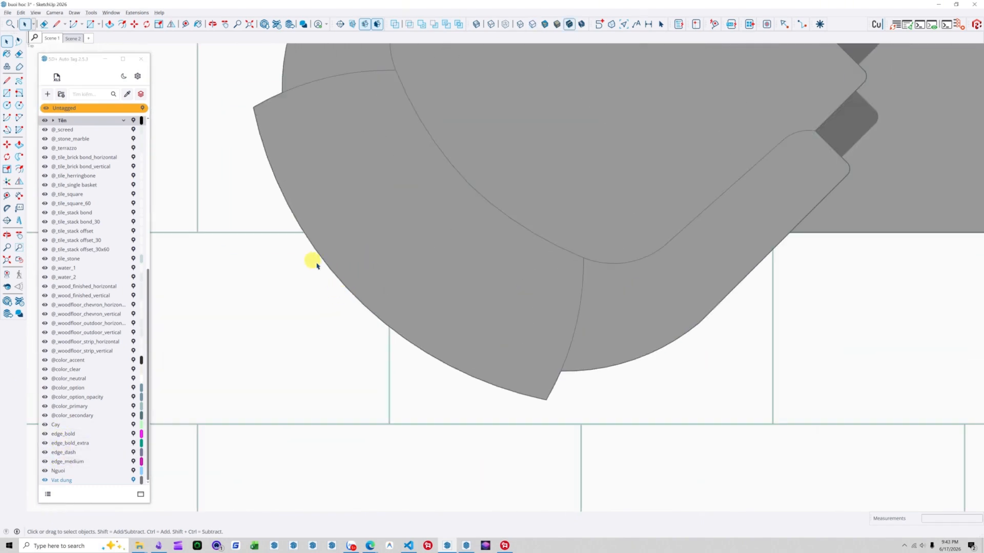
scroll(315, 264, down, 2)
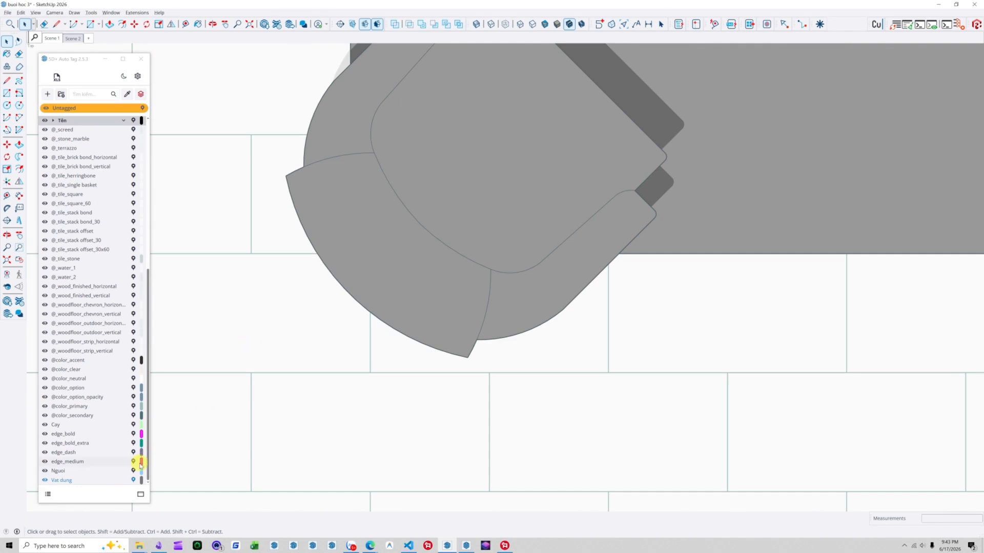
scroll(352, 307, down, 3)
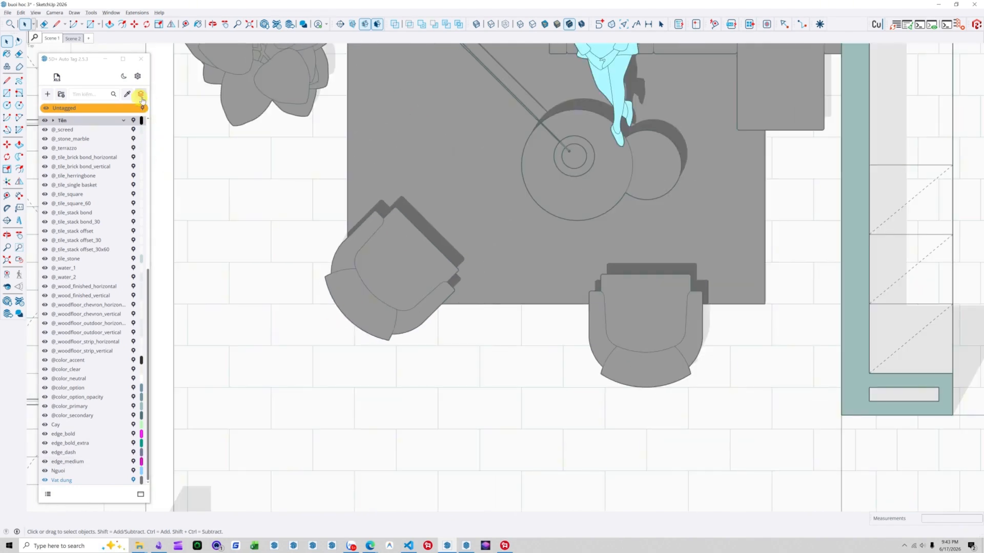
scroll(323, 289, up, 4)
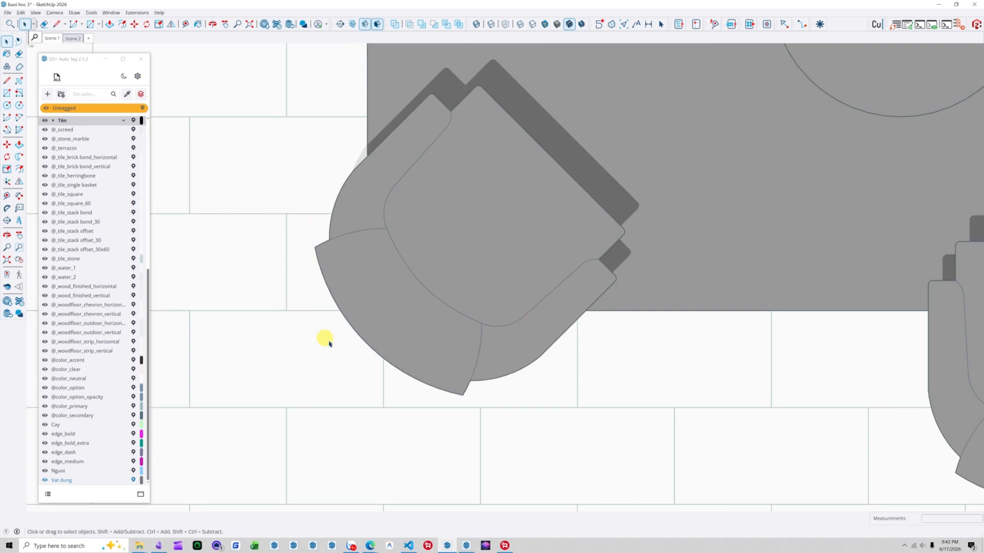
scroll(401, 328, down, 3)
scroll(462, 287, down, 3)
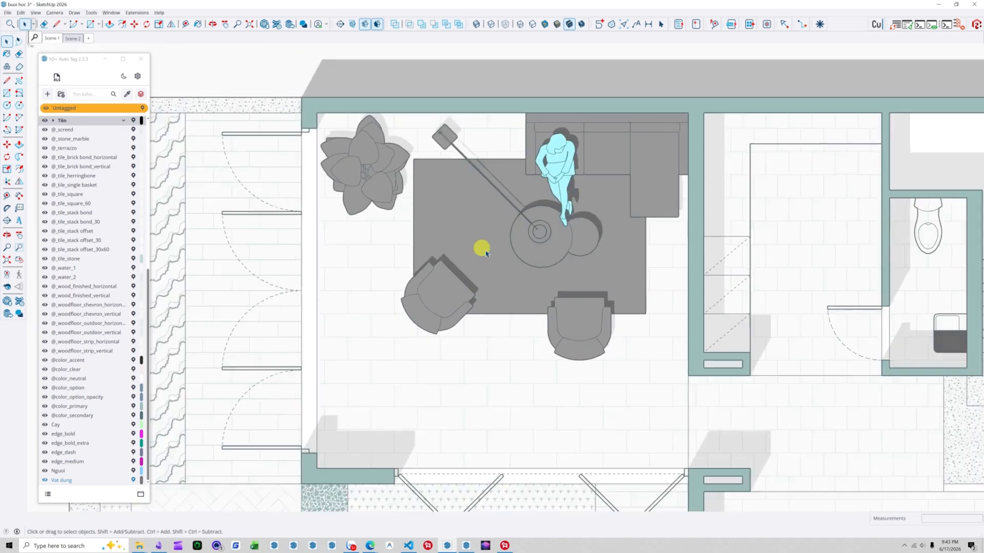
scroll(384, 184, up, 4)
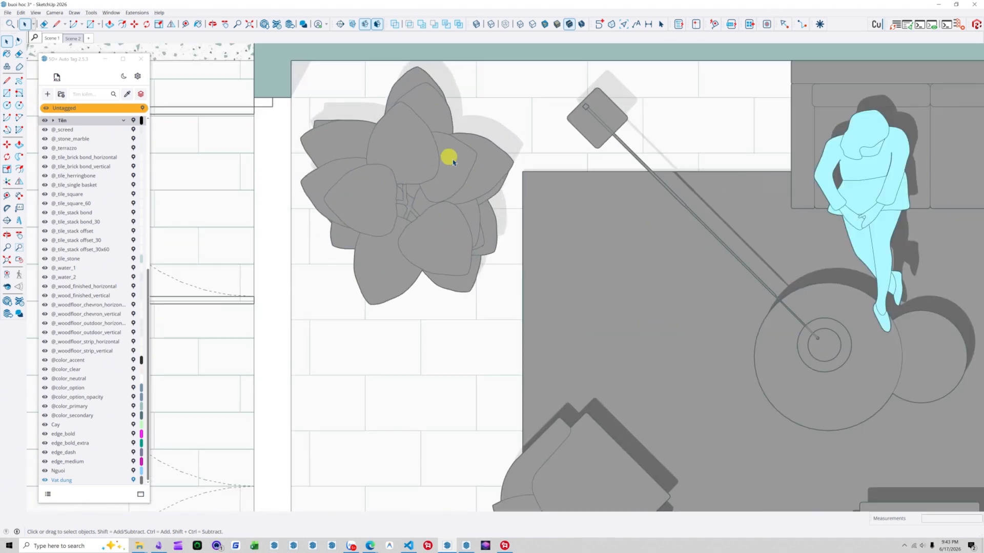
scroll(454, 163, down, 3)
scroll(521, 379, up, 5)
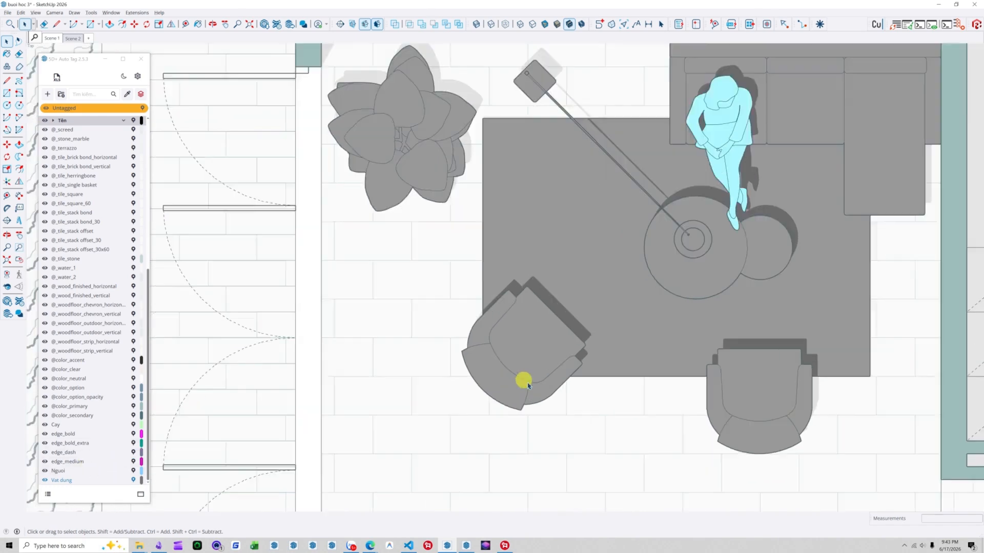
scroll(350, 215, up, 3)
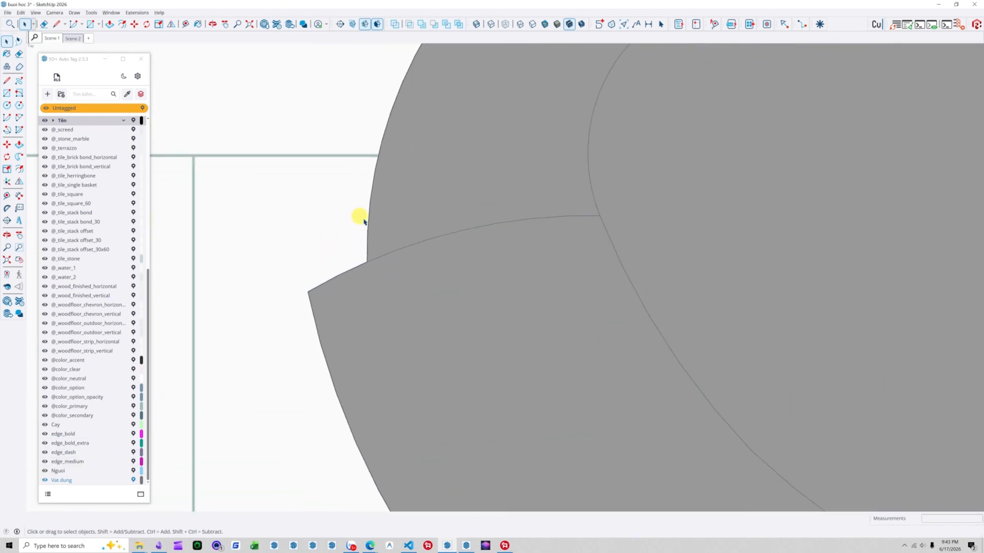
Step: Check the tag assigned to the left armchair's outline edge and the tag assigned to the whole armchair
click(380, 249)
click(367, 239)
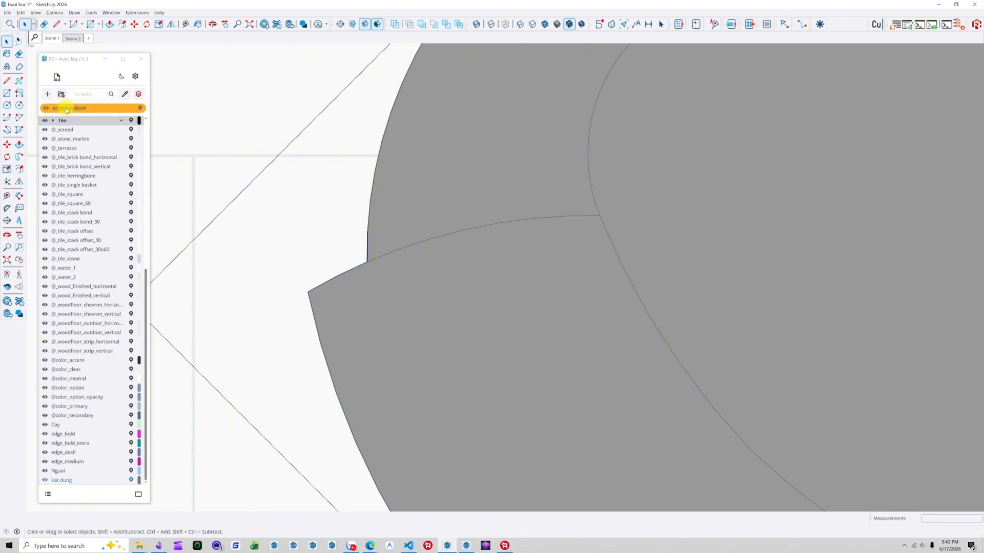
scroll(501, 242, down, 3)
click(421, 221)
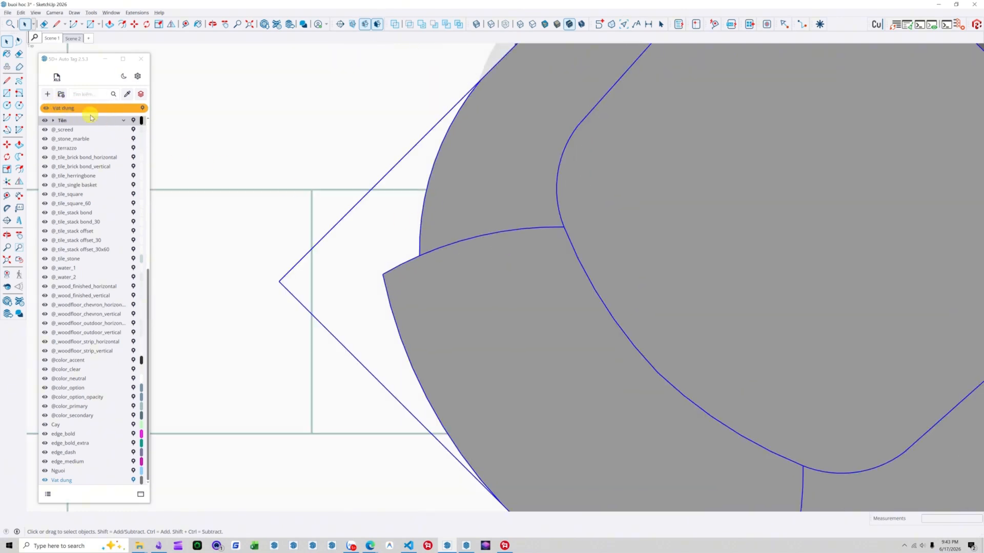
double_click(429, 236)
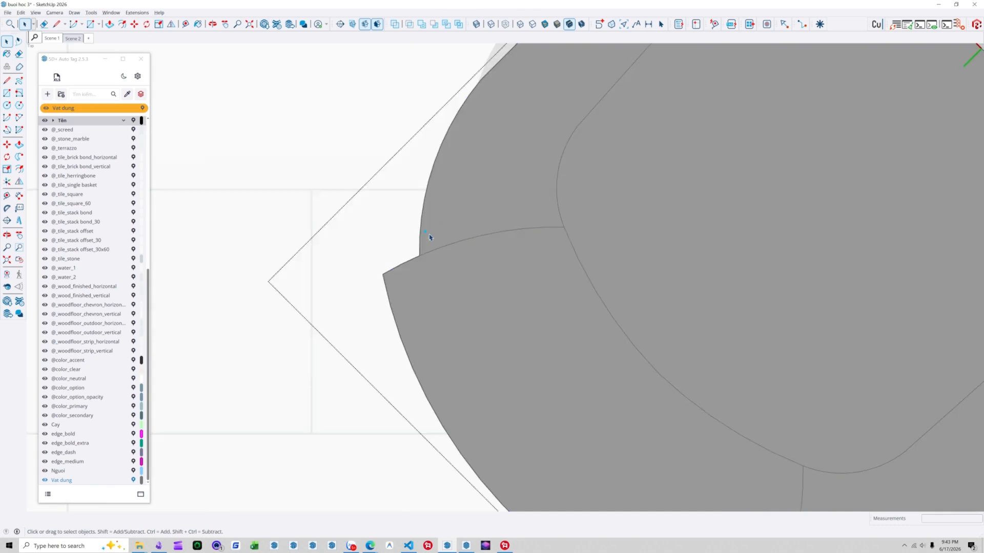
click(320, 172)
scroll(413, 244, up, 5)
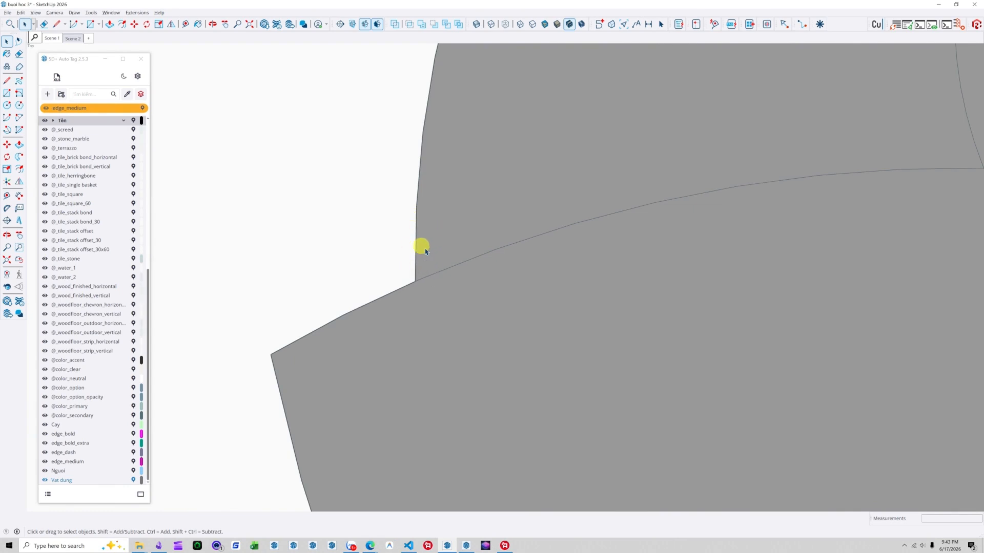
Step: Compare the left armchair's outer and inner edges at close range and within the whole plan
scroll(418, 252, down, 2)
scroll(377, 235, down, 4)
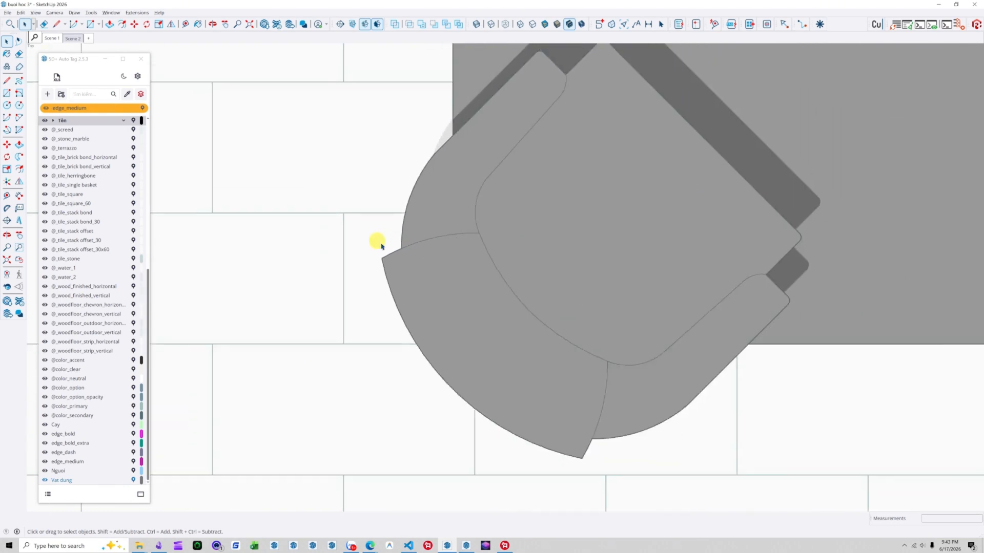
scroll(424, 239, down, 3)
scroll(435, 236, up, 3)
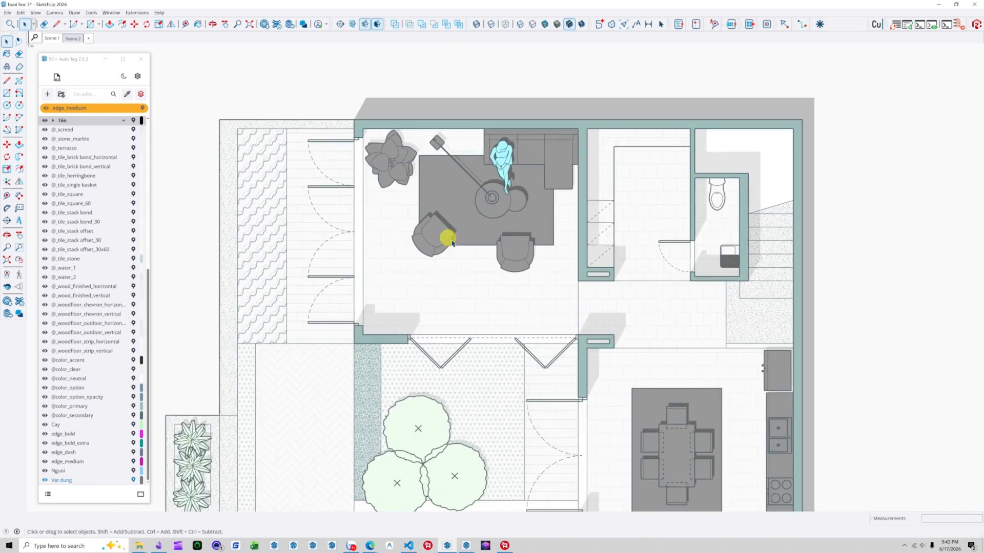
scroll(427, 236, up, 6)
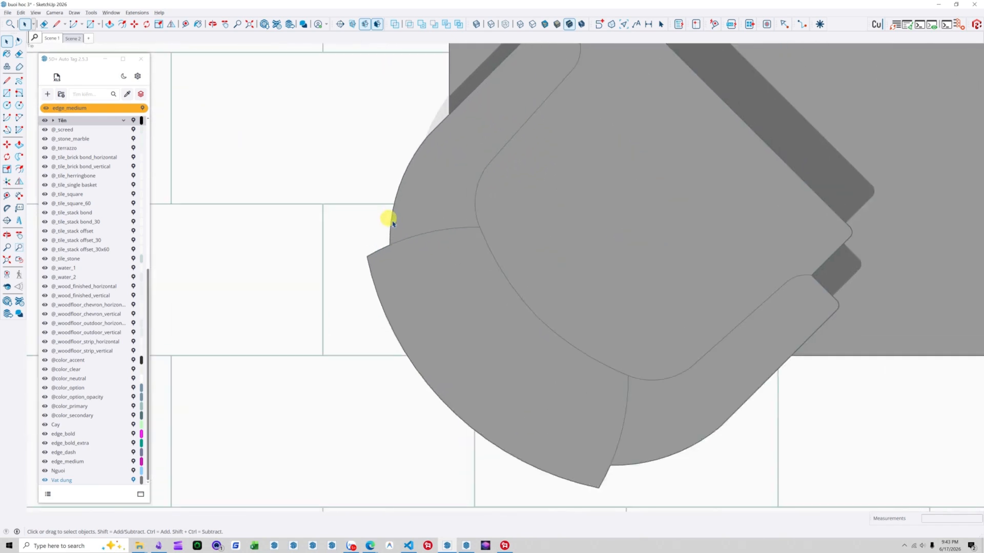
scroll(392, 223, up, 3)
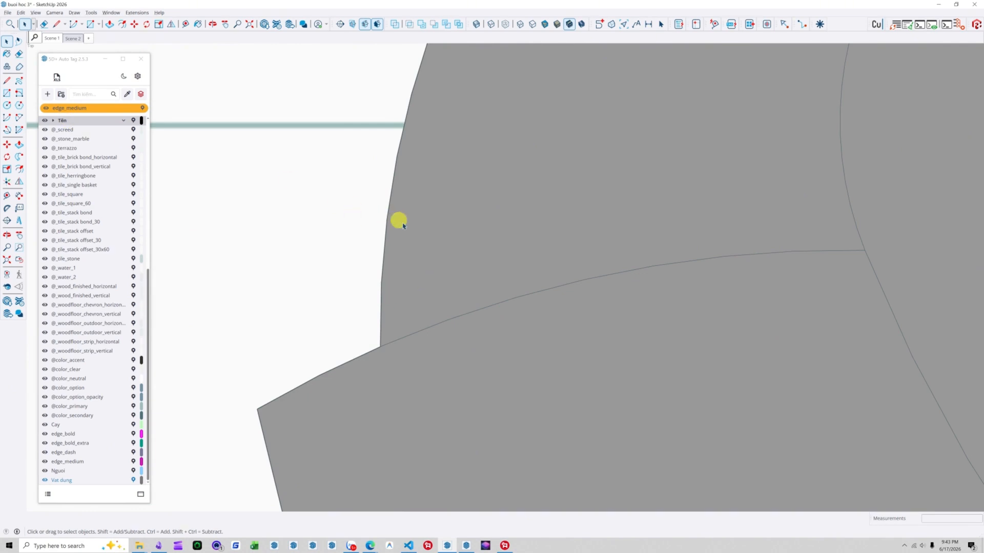
scroll(402, 226, down, 3)
scroll(389, 286, up, 4)
scroll(385, 246, down, 5)
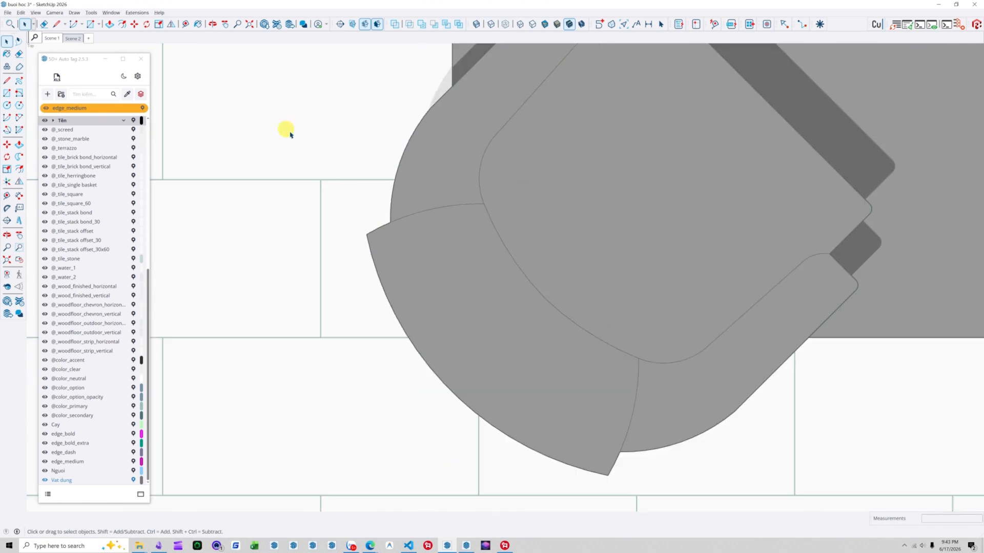
Step: Return the model to the hidden-line face style and check the whole floor plan
click(533, 24)
scroll(427, 202, down, 3)
scroll(427, 202, down, 8)
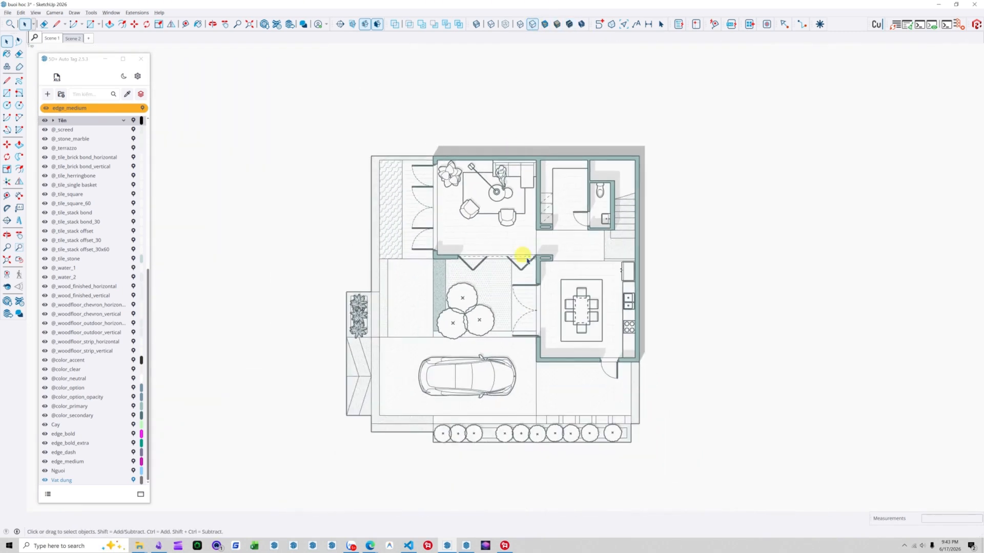
scroll(527, 307, up, 3)
scroll(553, 196, down, 1)
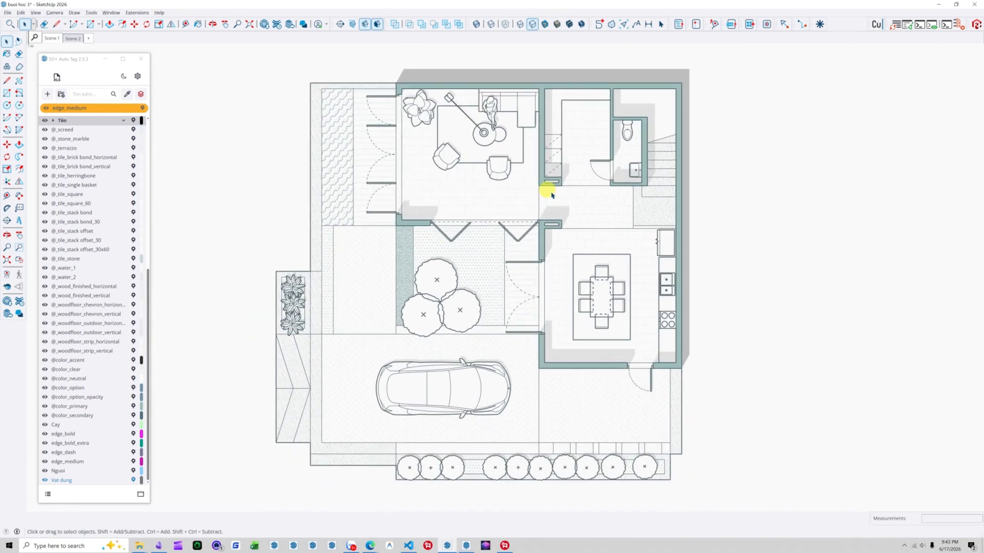
Step: Save the SketchUp model and switch to LayOut's page with the floor plan viewports
click(8, 12)
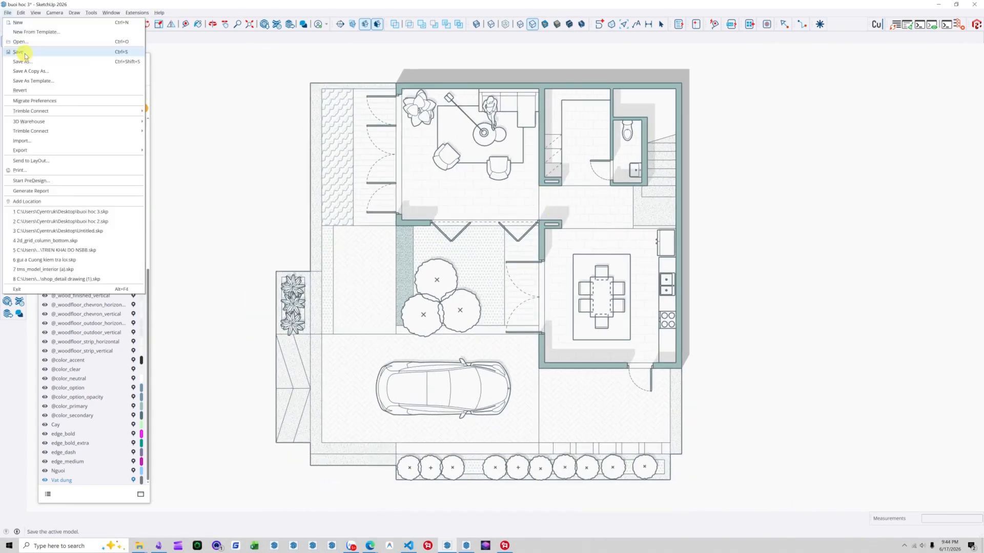
click(24, 53)
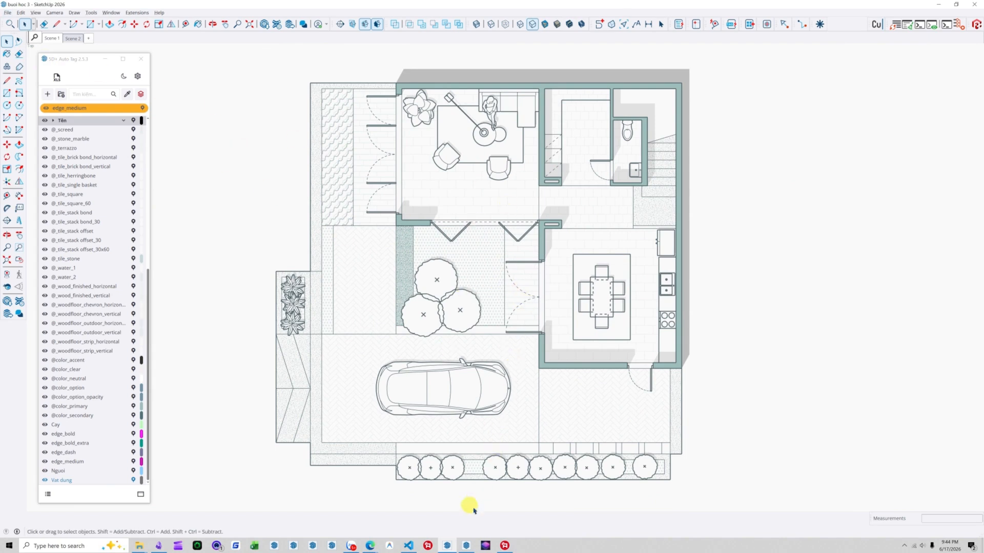
click(466, 546)
scroll(385, 215, down, 3)
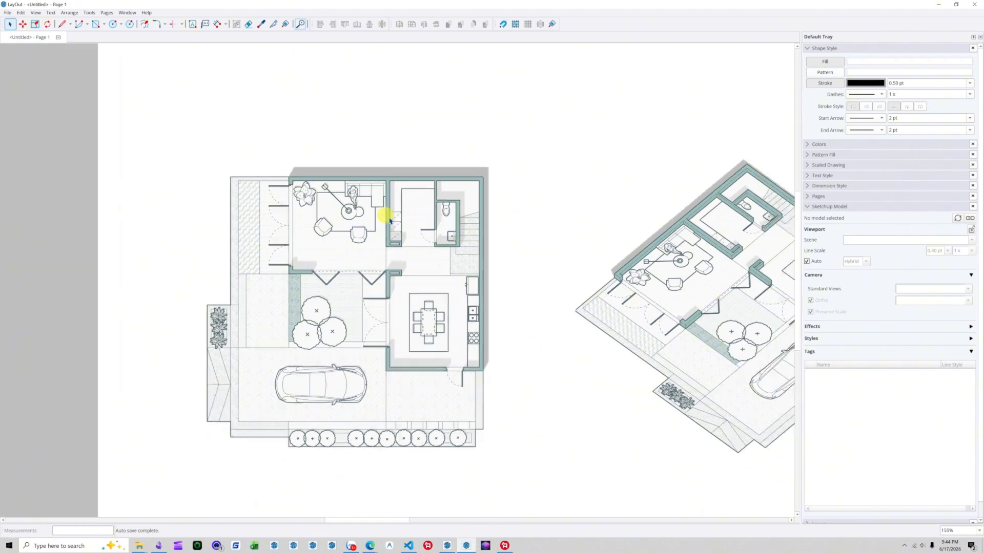
scroll(333, 292, up, 4)
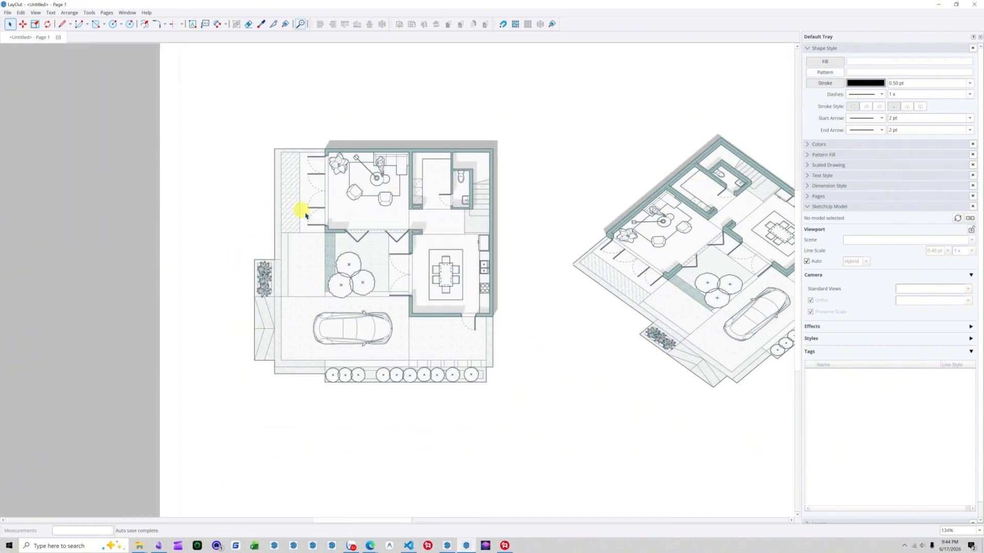
Step: Update the SketchUp model reference of the top-view floor plan viewport
scroll(352, 263, down, 5)
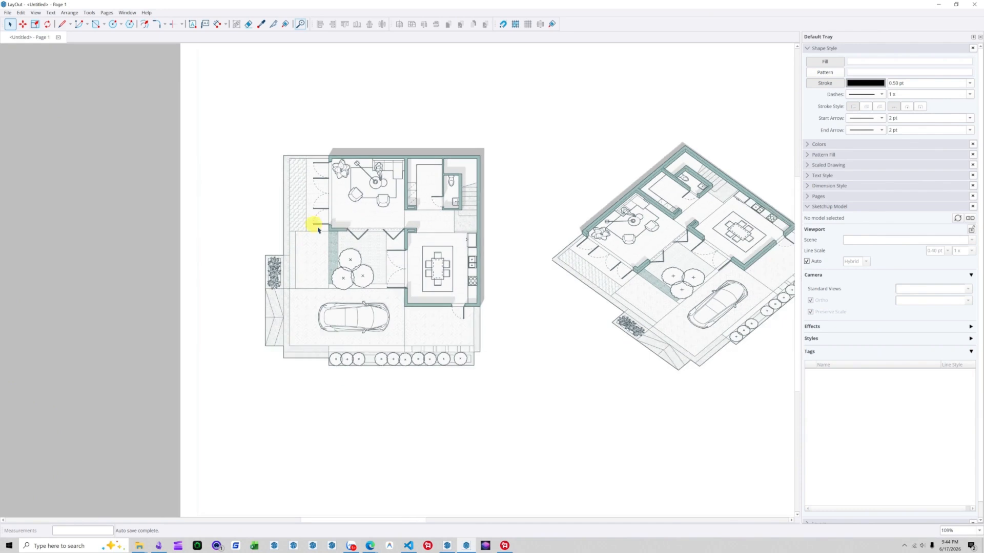
scroll(569, 250, up, 1)
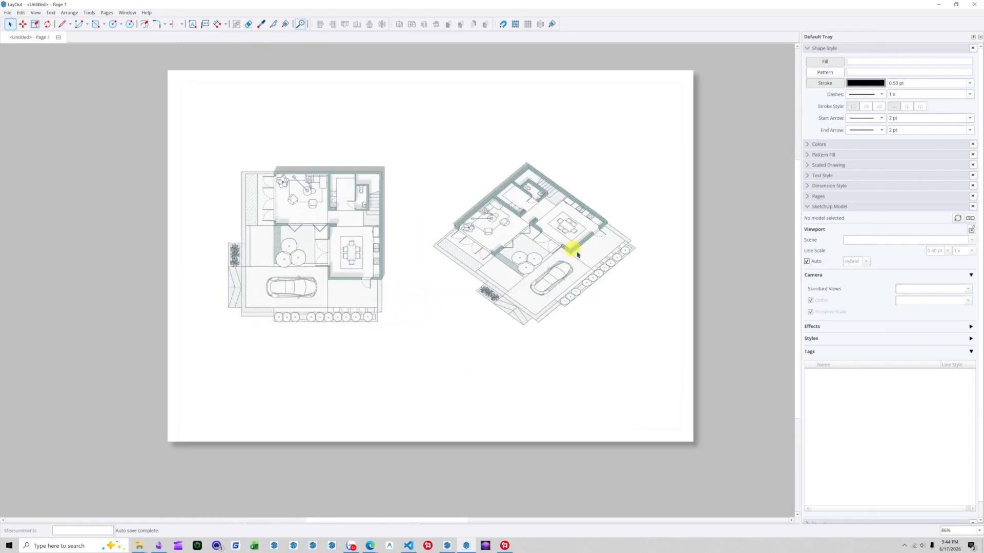
click(361, 234)
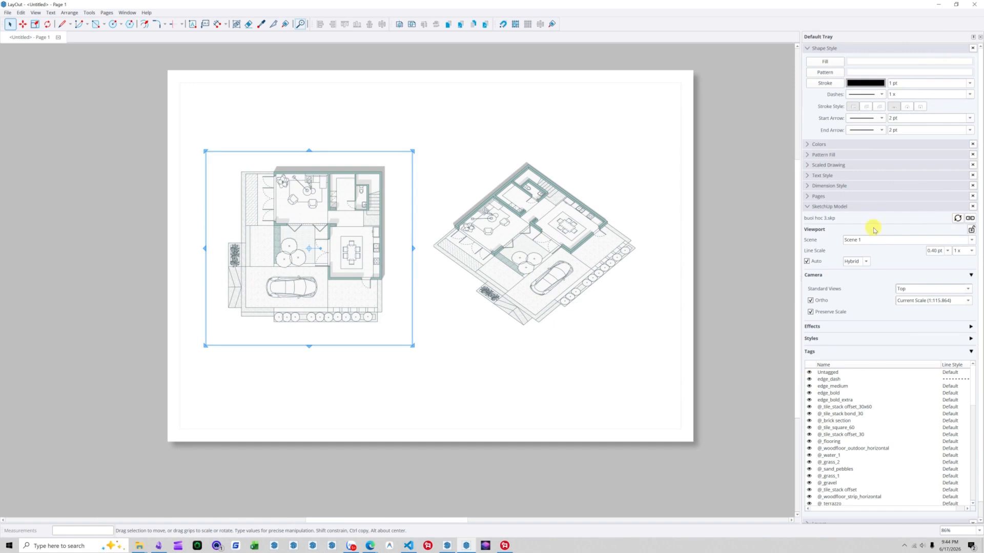
right_click(347, 225)
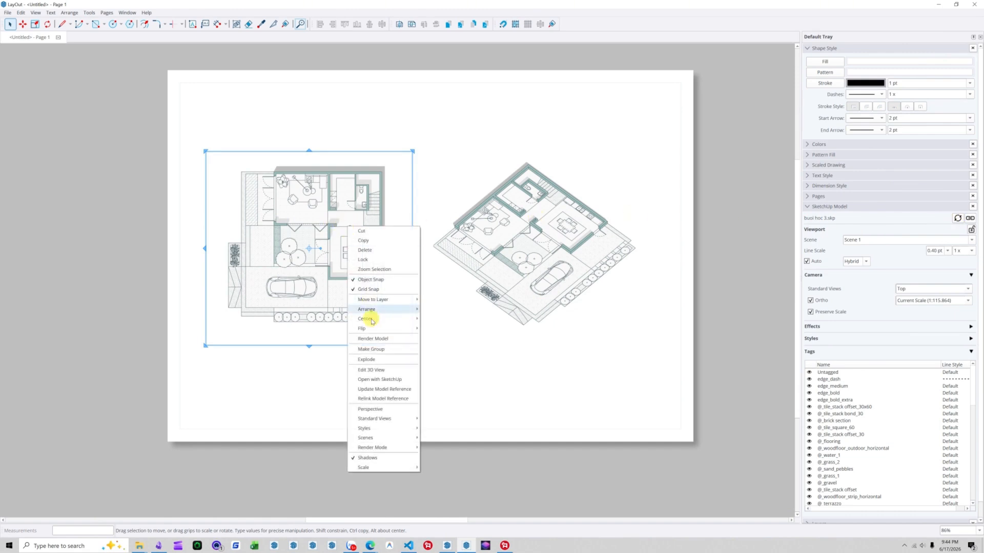
click(380, 390)
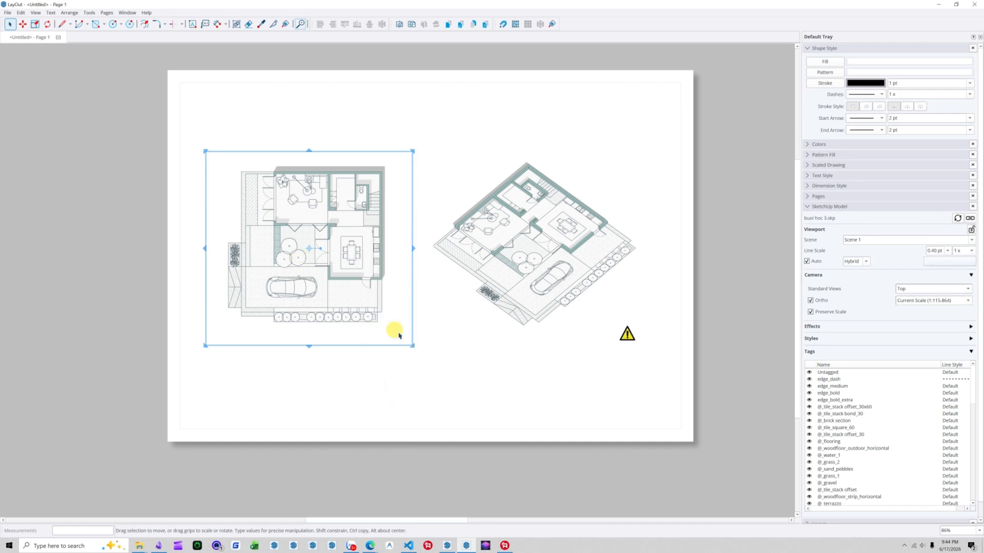
Step: Look over the updated floor plan and locate the Vat dung, Nguoi and Cay tags in its tag list
scroll(446, 311, up, 6)
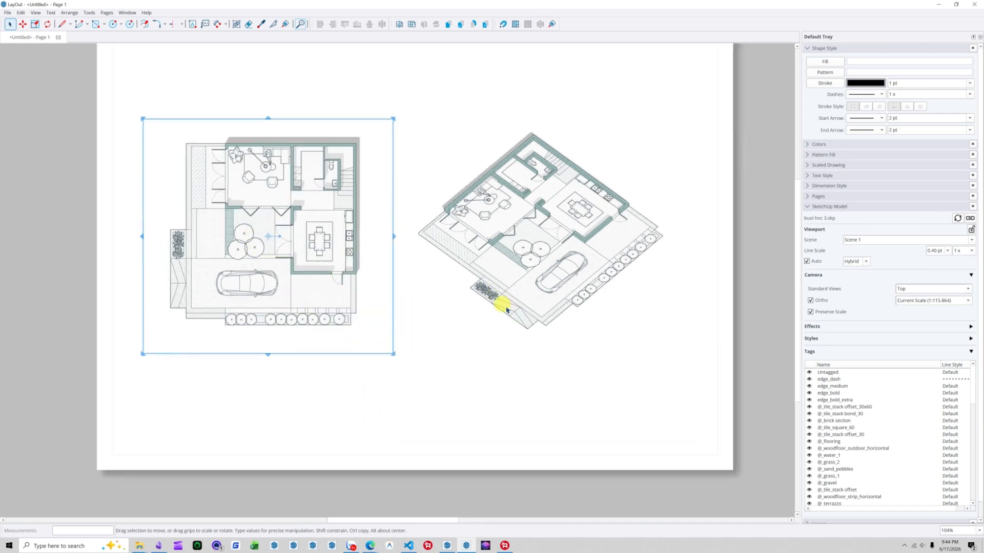
scroll(290, 241, up, 8)
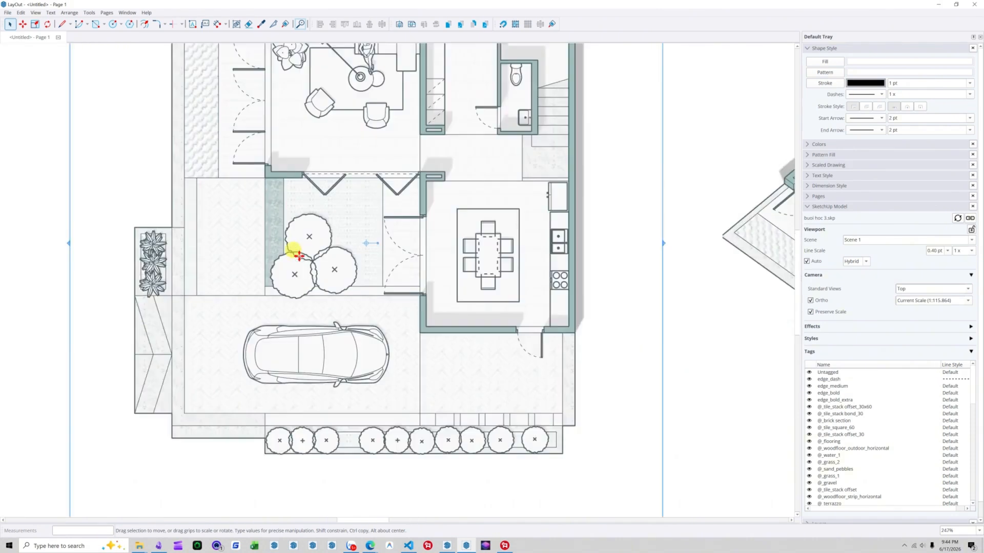
scroll(278, 290, down, 7)
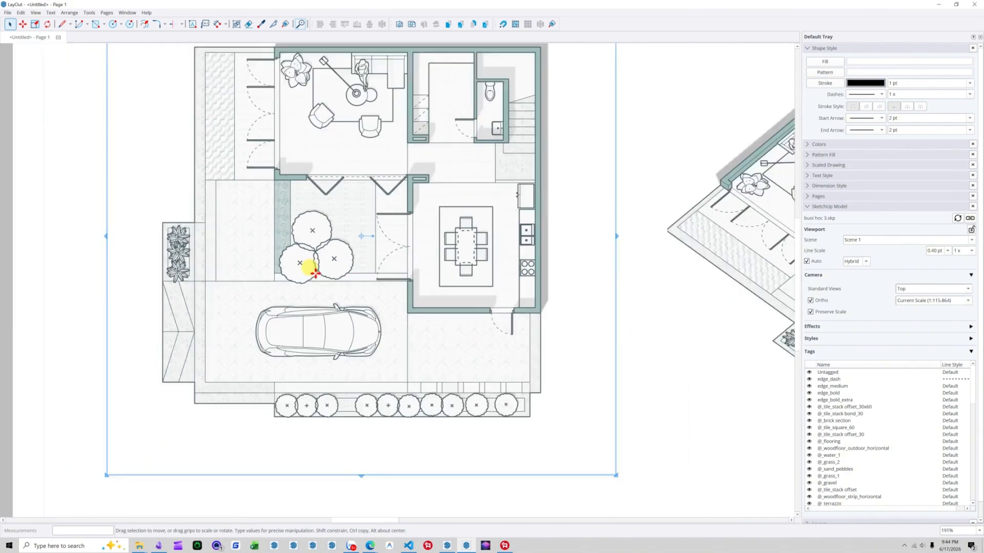
scroll(955, 406, down, 8)
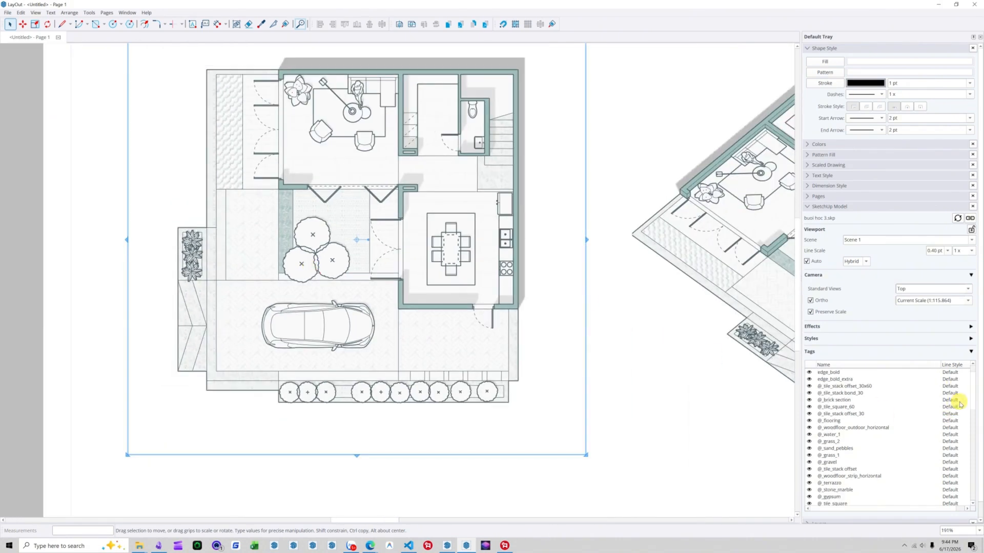
scroll(893, 471, down, 2)
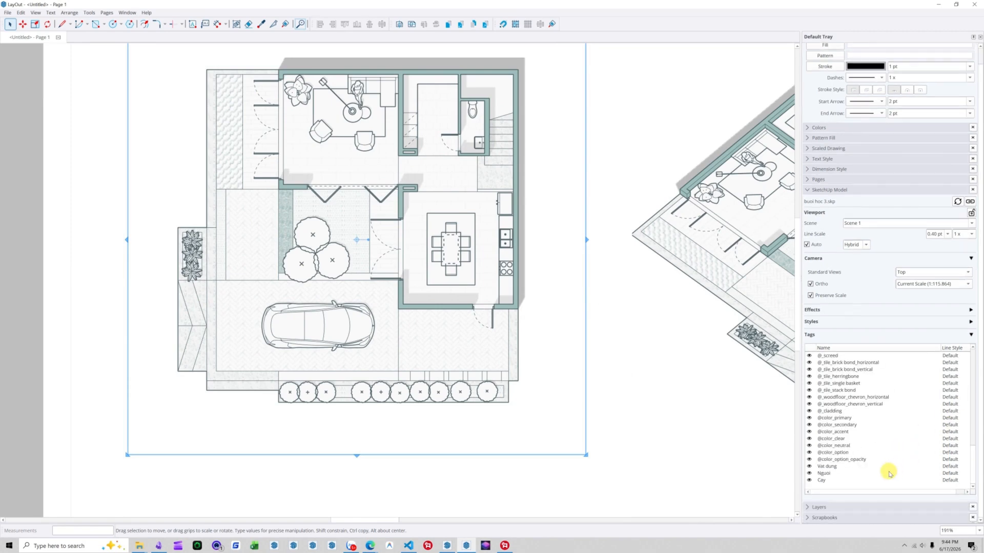
click(824, 473)
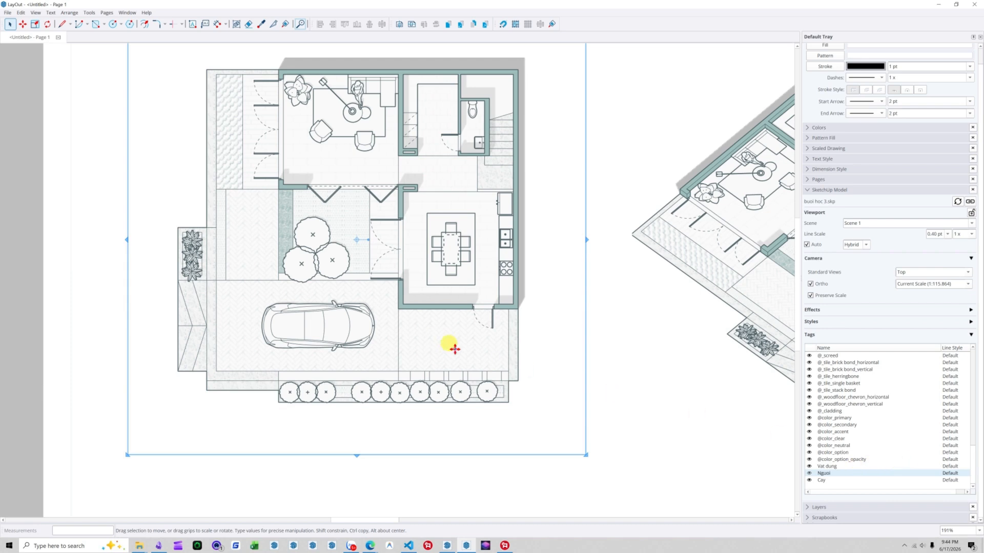
click(626, 367)
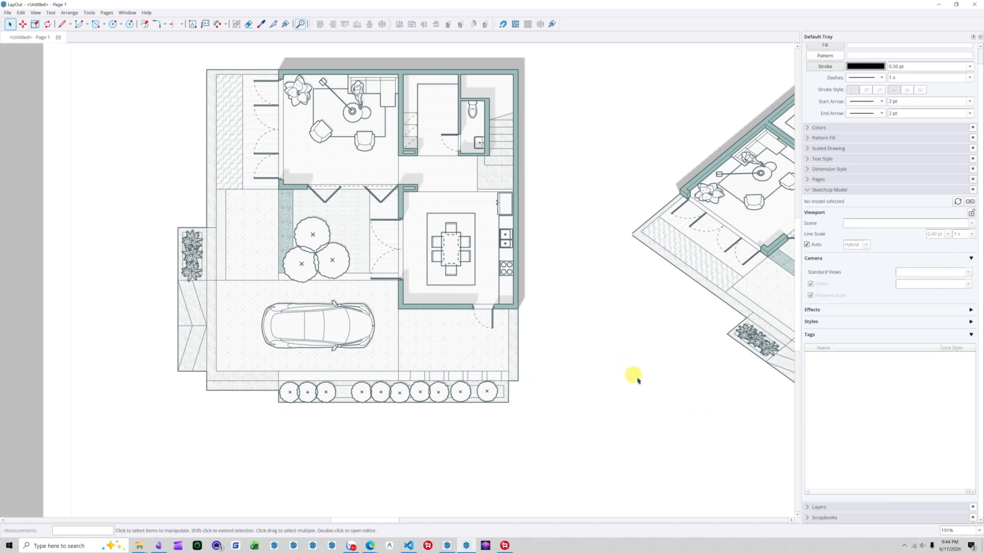
Step: Examine the line work of the dining table, chairs and kitchen fixtures up close
scroll(633, 377, down, 3)
scroll(430, 179, up, 3)
scroll(542, 183, up, 1)
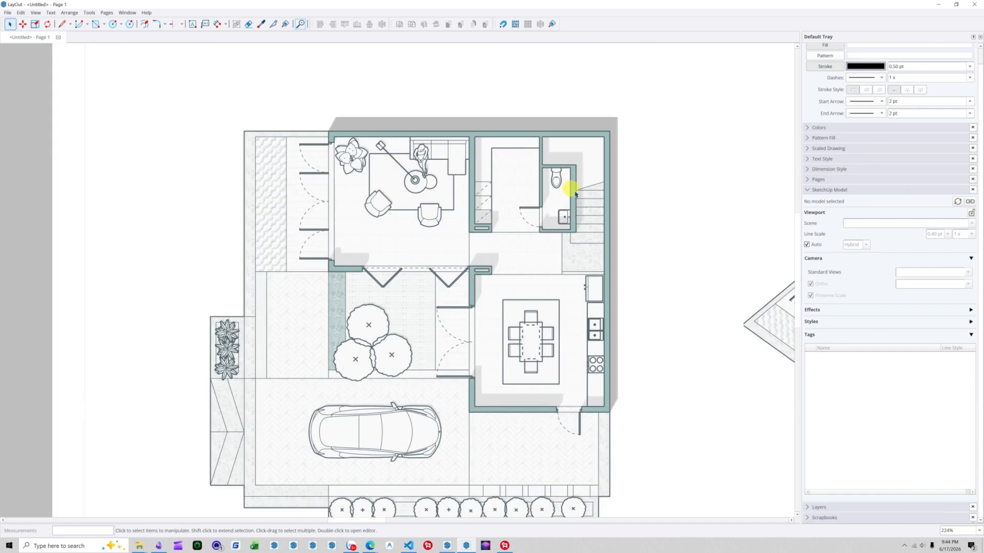
scroll(560, 344, up, 1)
scroll(563, 363, up, 2)
scroll(503, 321, up, 2)
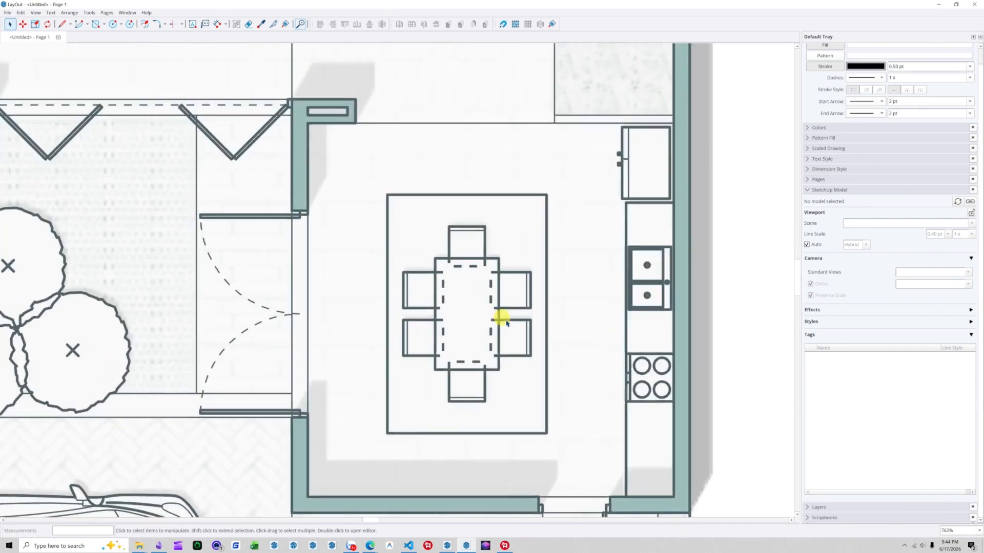
scroll(478, 285, up, 2)
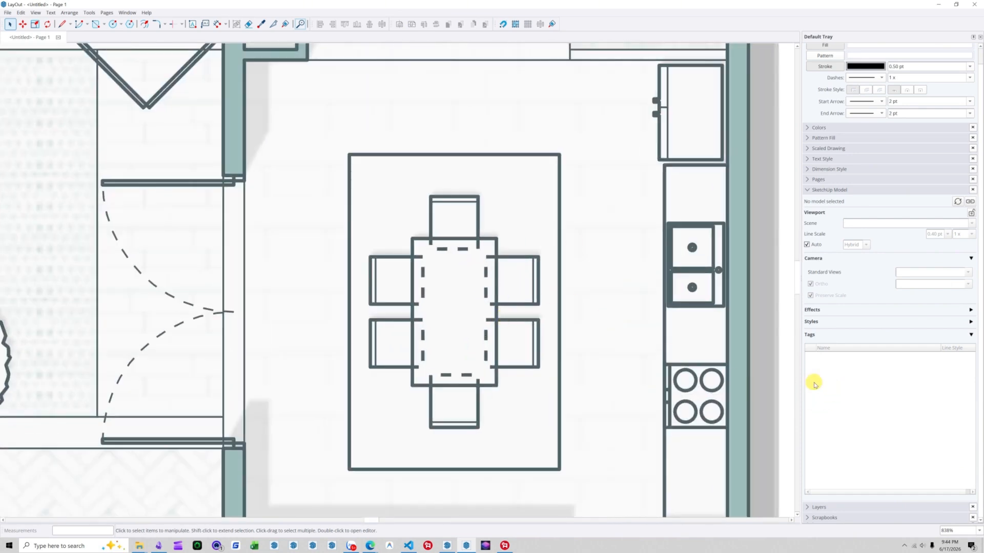
Step: Set the Vat dung tag's dashes to a solid line for the floor plan viewport
click(522, 310)
scroll(527, 305, down, 7)
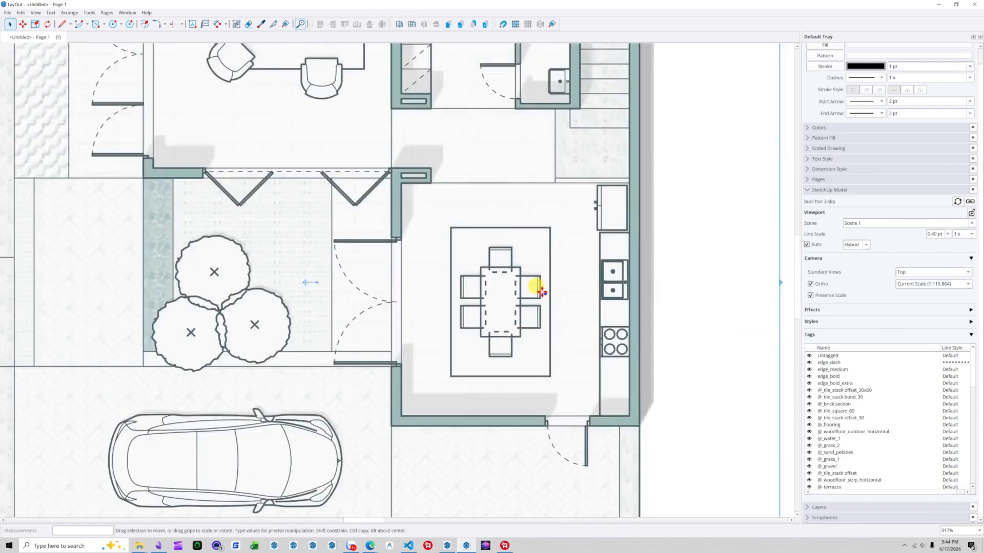
scroll(540, 297, up, 1)
scroll(941, 417, down, 1)
click(971, 334)
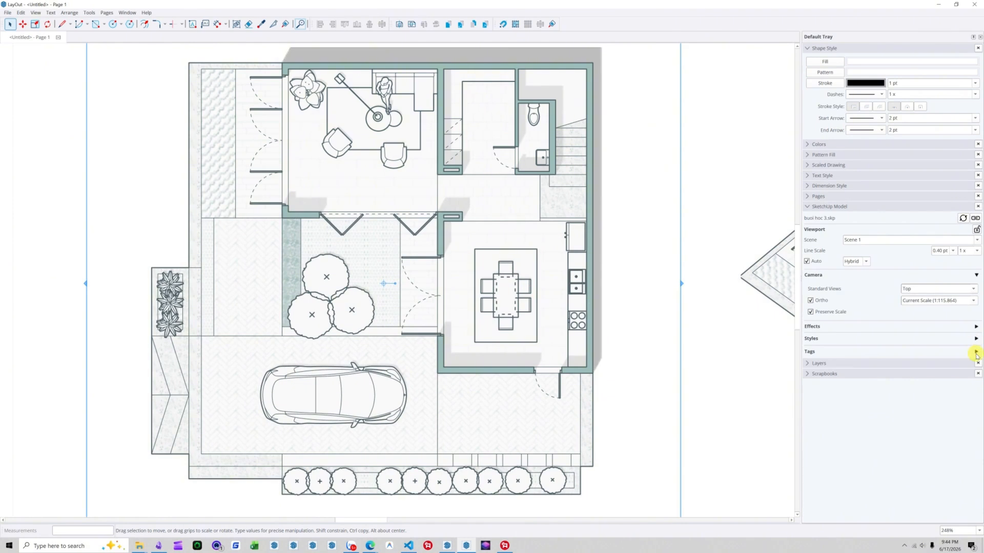
click(976, 353)
scroll(945, 396, down, 8)
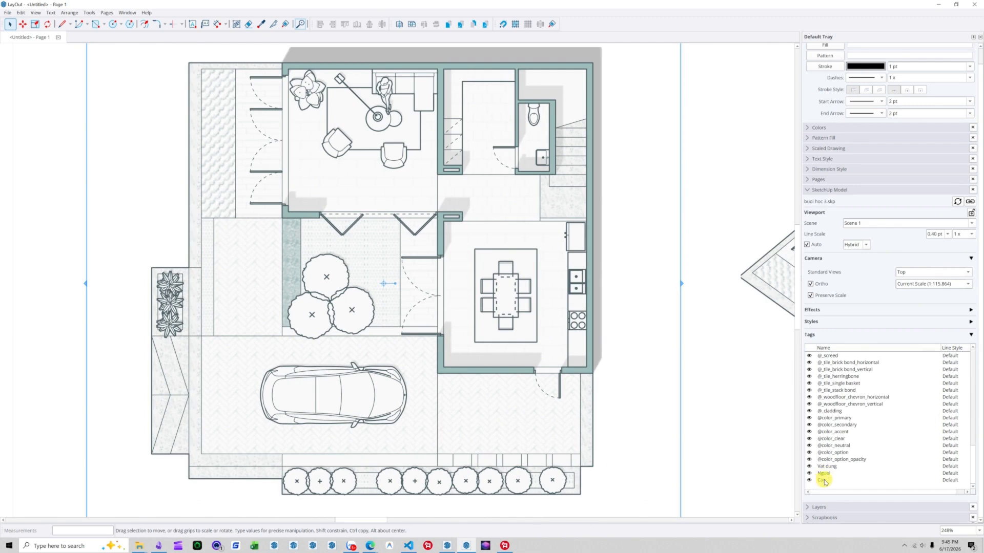
click(948, 467)
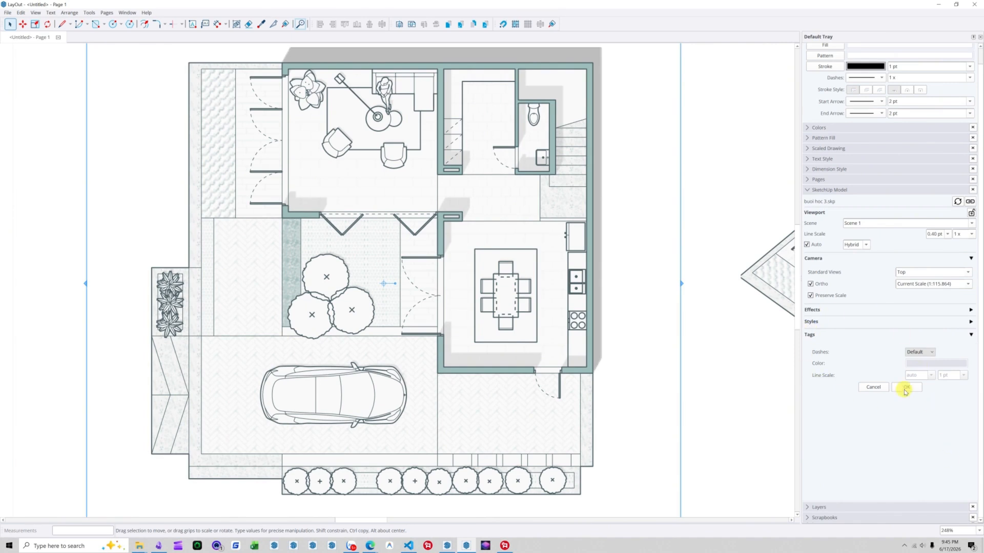
scroll(550, 301, up, 3)
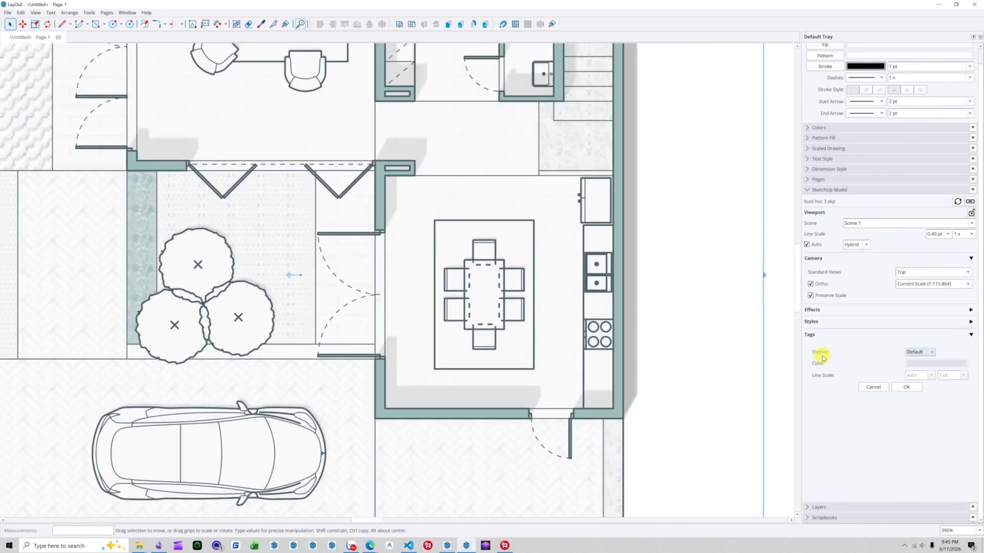
click(924, 354)
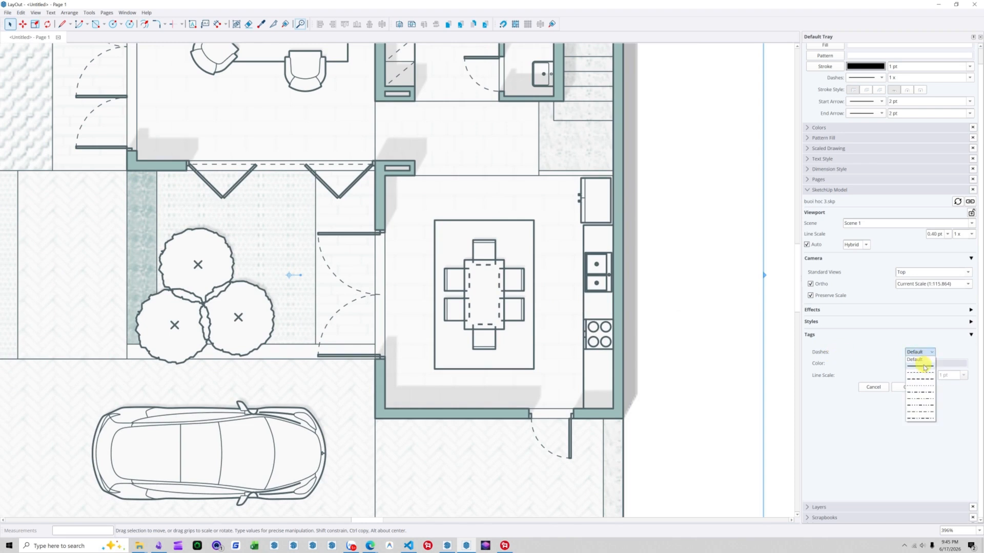
click(924, 367)
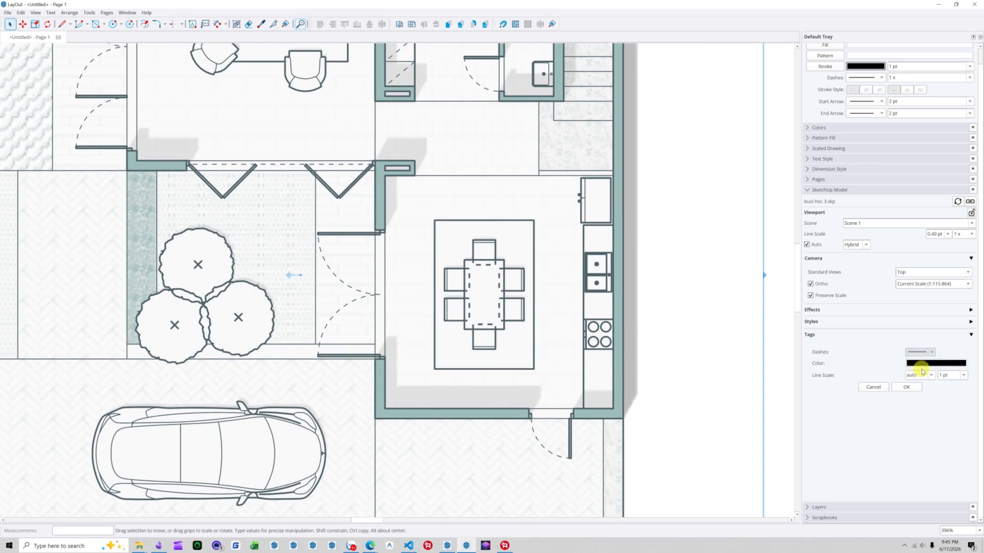
Step: Colour the Vat dung tag's lines grey at 70% opacity and apply the line style
click(925, 363)
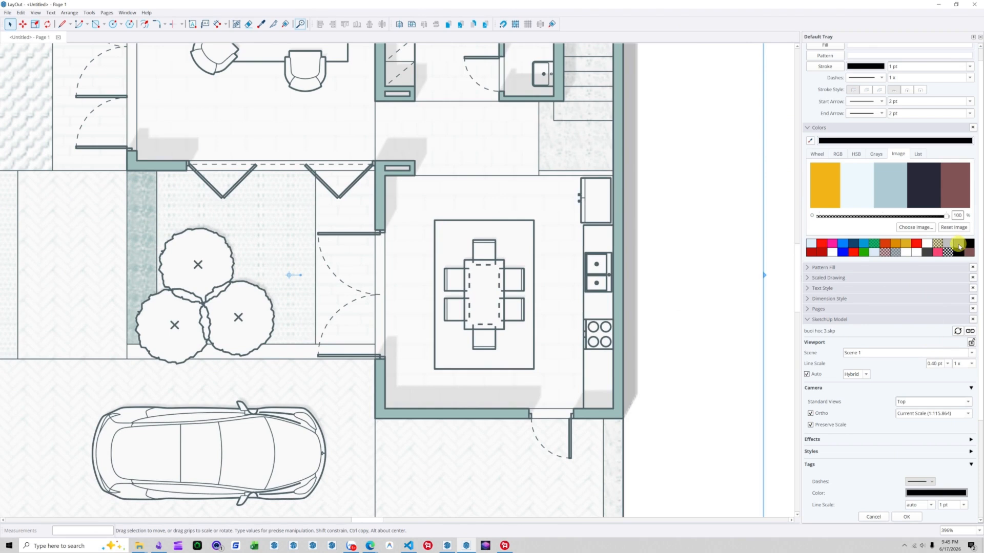
click(959, 245)
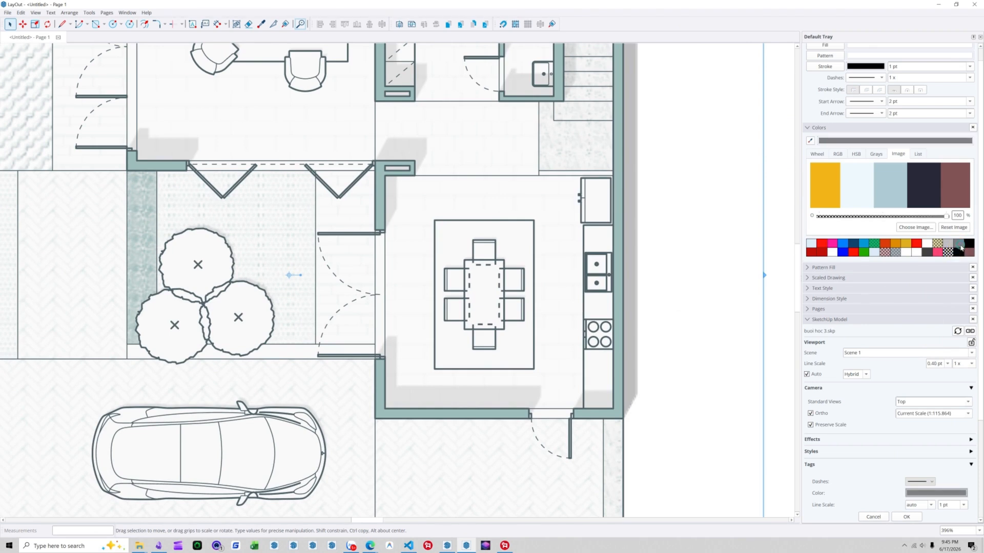
click(911, 217)
scroll(948, 456, down, 3)
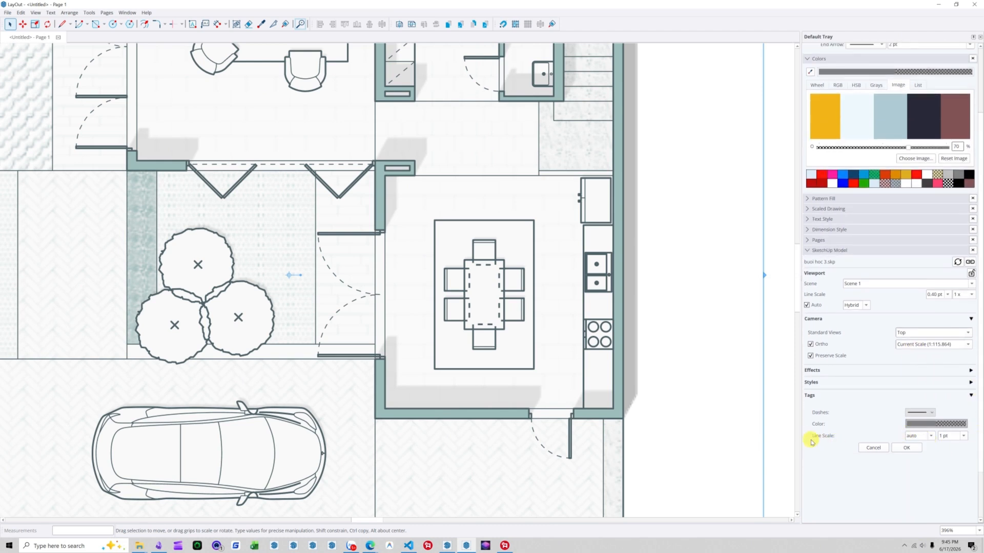
click(911, 450)
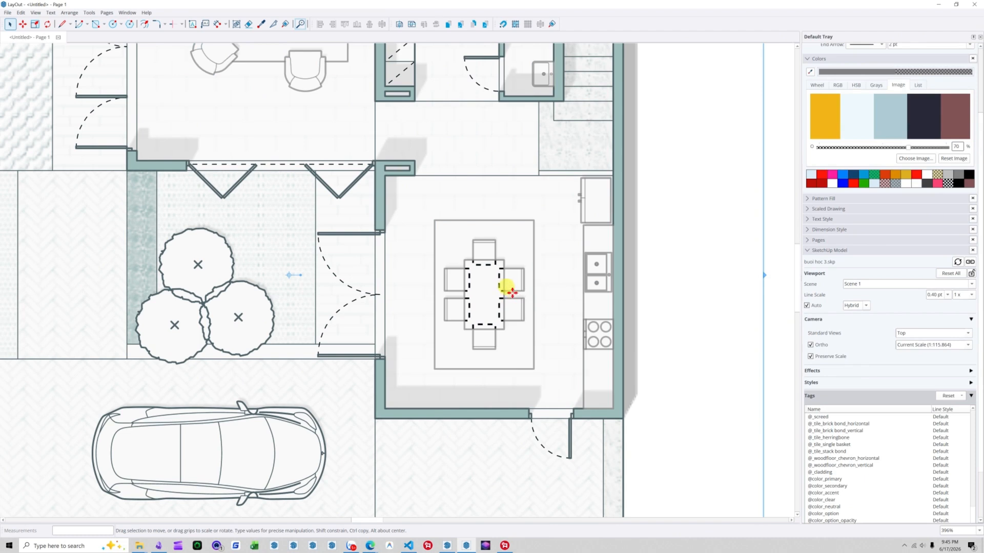
Step: Set the Vat dung tag's line scale to 1 x and its line weight to 0.20 pt
scroll(494, 284, up, 6)
scroll(496, 289, down, 6)
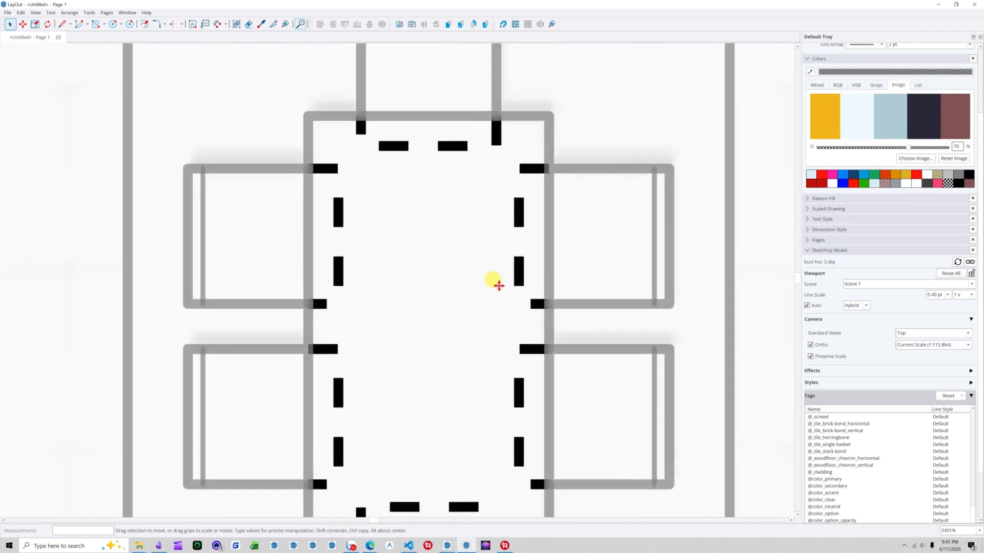
scroll(530, 296, up, 3)
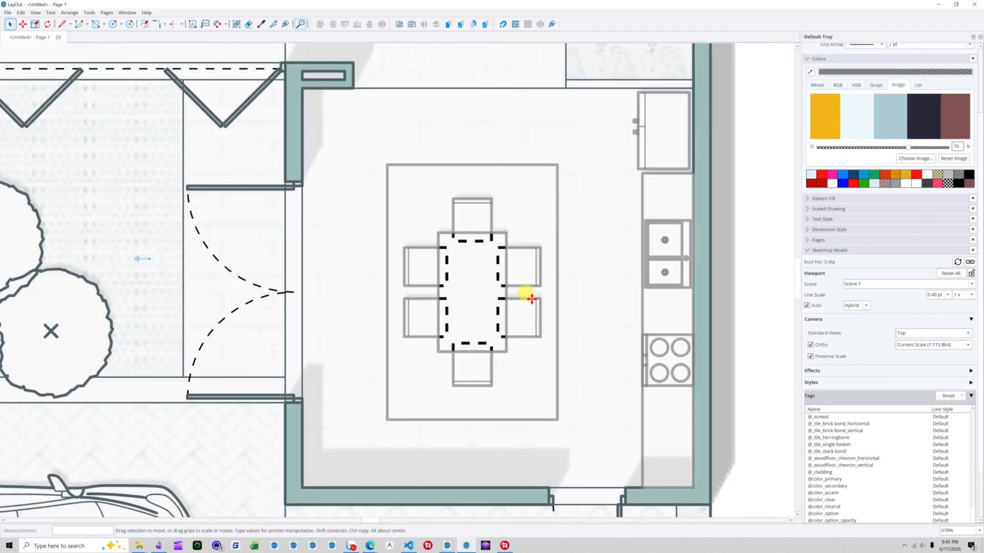
scroll(972, 392, down, 2)
click(942, 467)
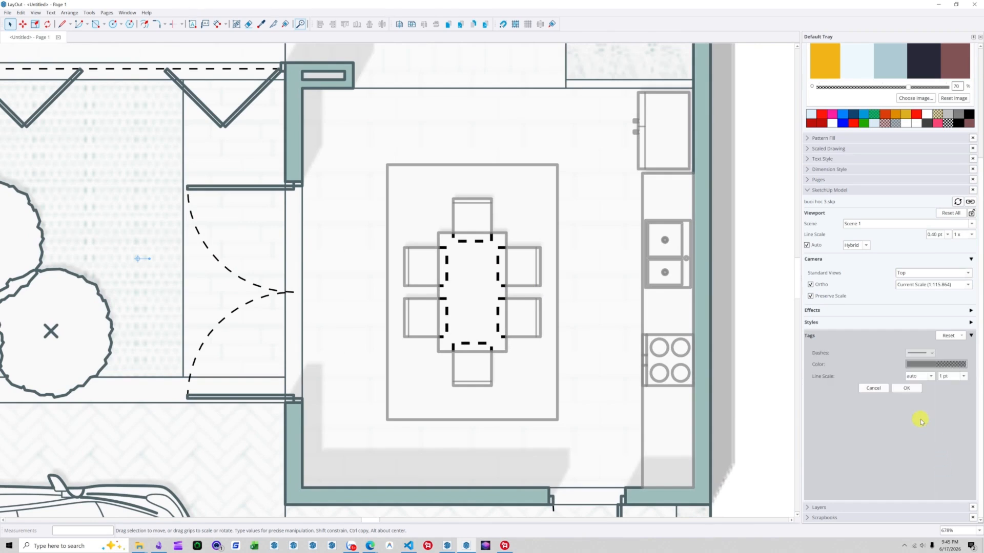
click(930, 378)
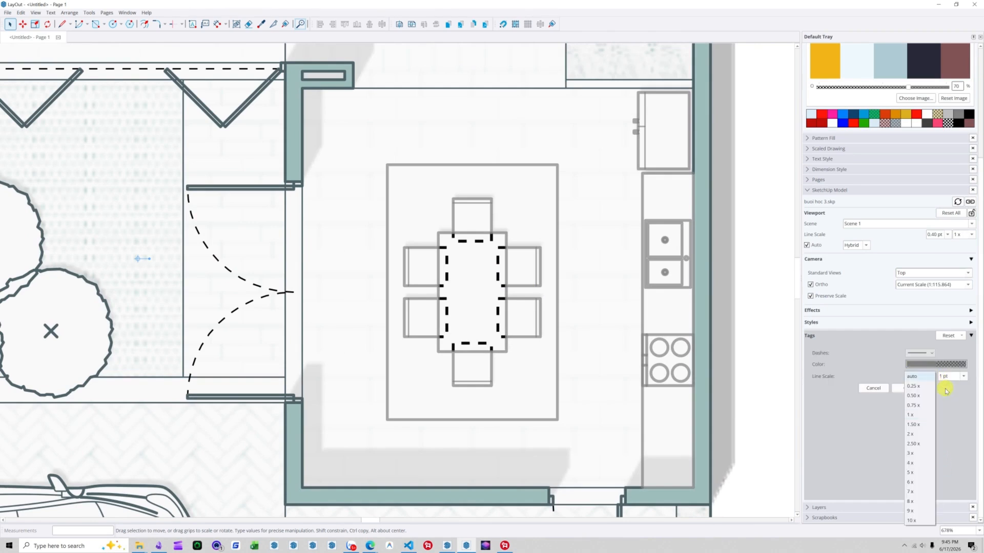
click(953, 383)
click(963, 379)
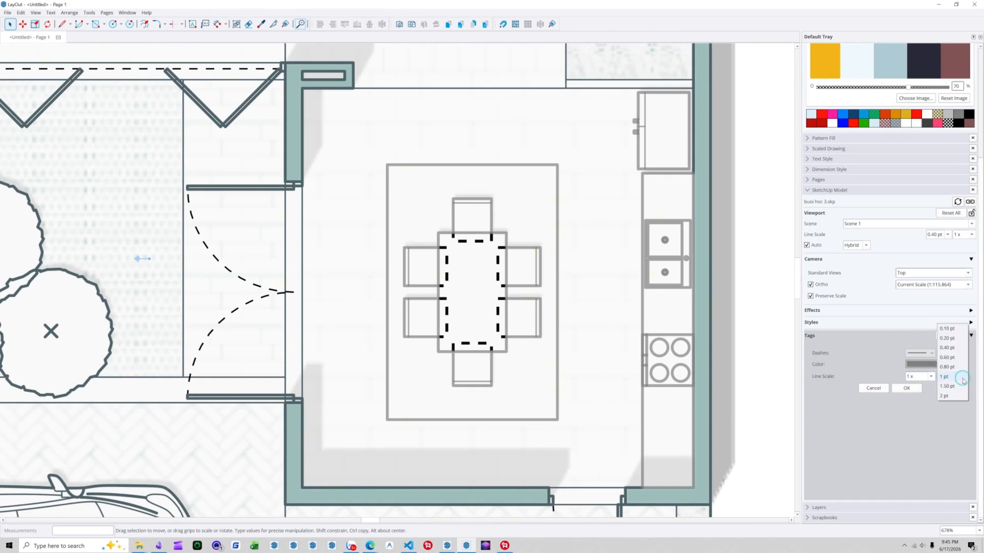
click(948, 339)
click(905, 388)
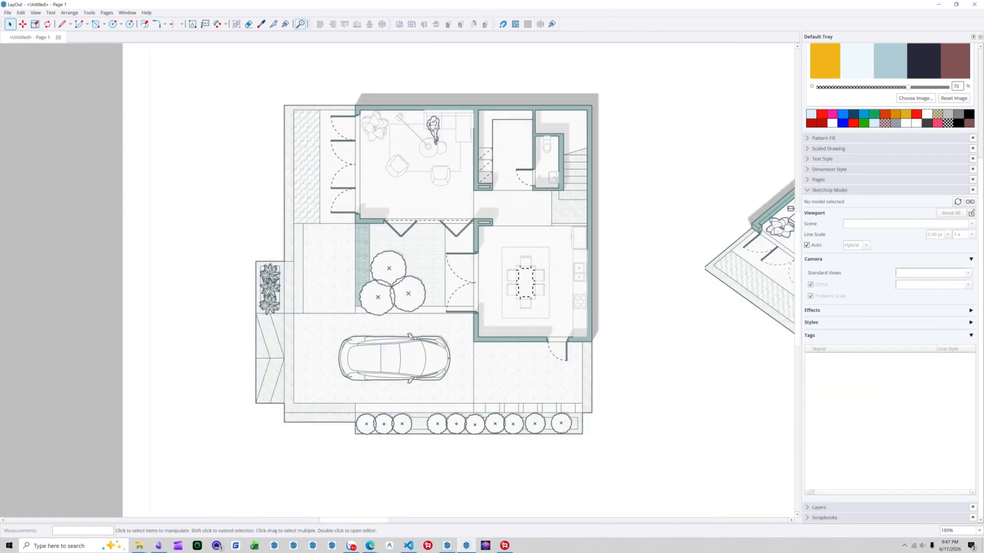
Step: Inspect the dining table's solid outlines and dashed edges at high magnification
scroll(538, 305, up, 7)
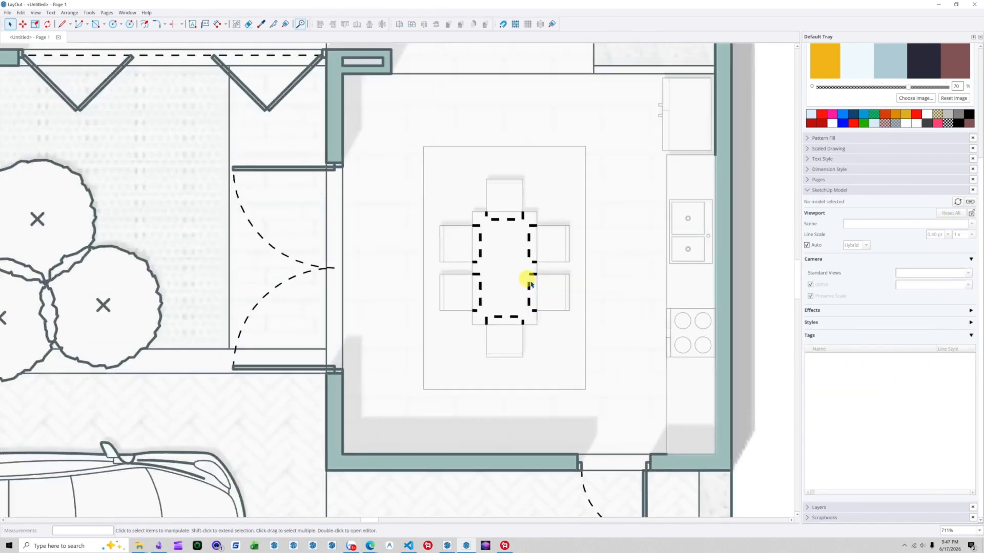
scroll(538, 295, up, 2)
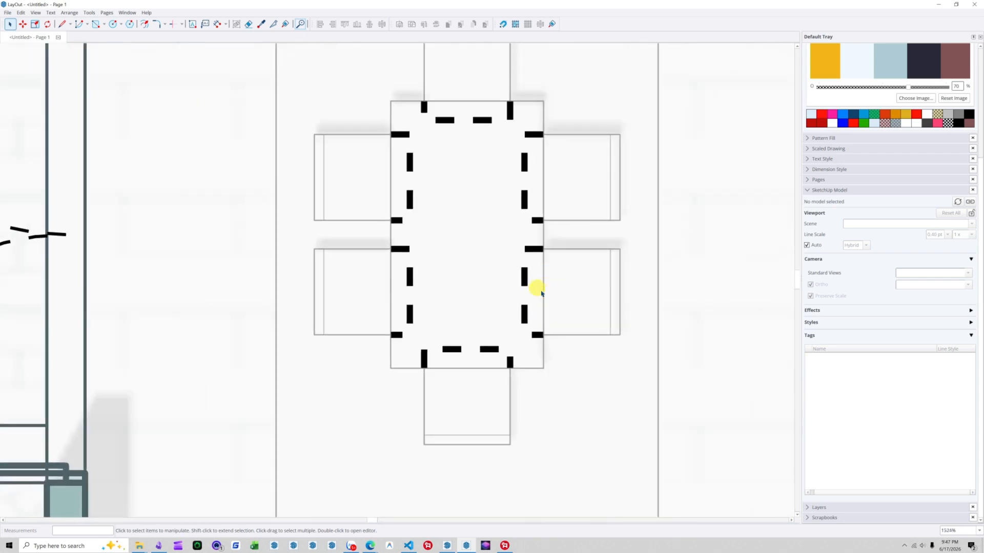
scroll(318, 252, up, 3)
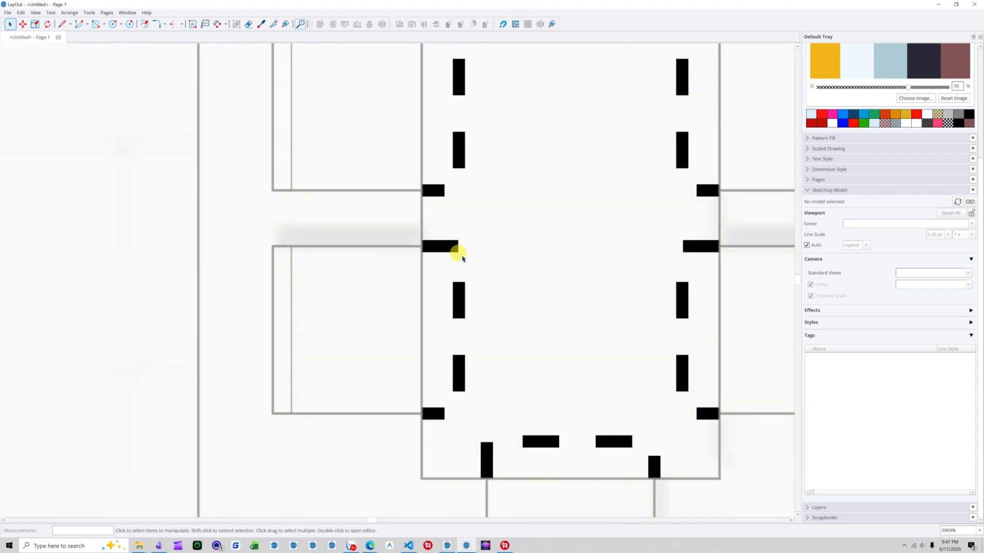
Step: Compare the dining table's dashed hidden edges with the solid outlines of the surrounding chairs
scroll(391, 292, down, 4)
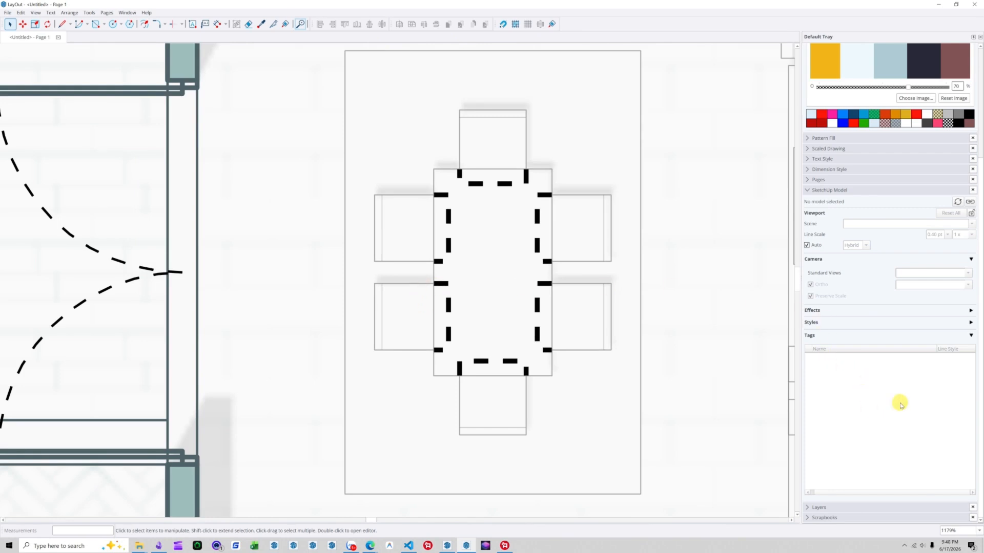
scroll(544, 291, up, 1)
scroll(543, 289, up, 3)
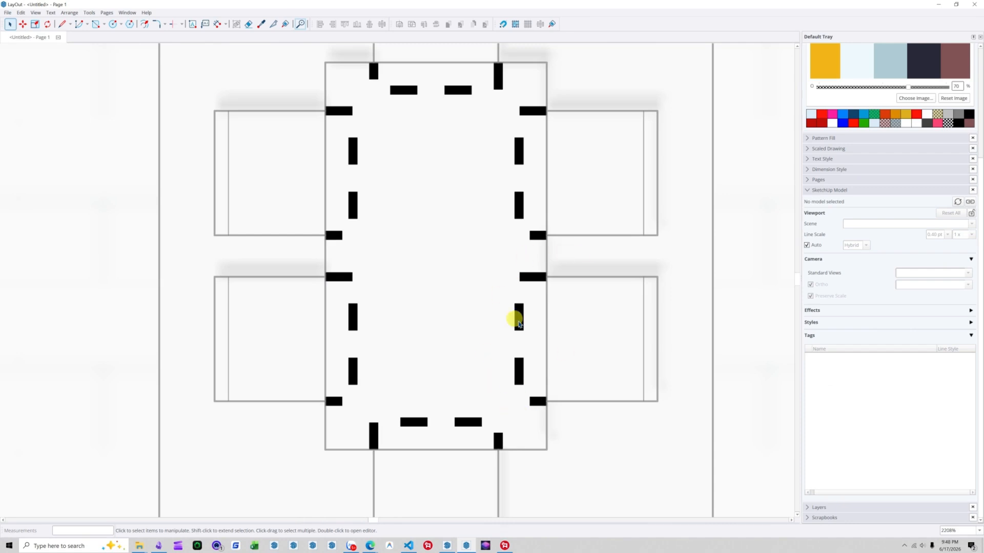
scroll(514, 318, down, 5)
scroll(424, 320, up, 3)
scroll(427, 322, up, 2)
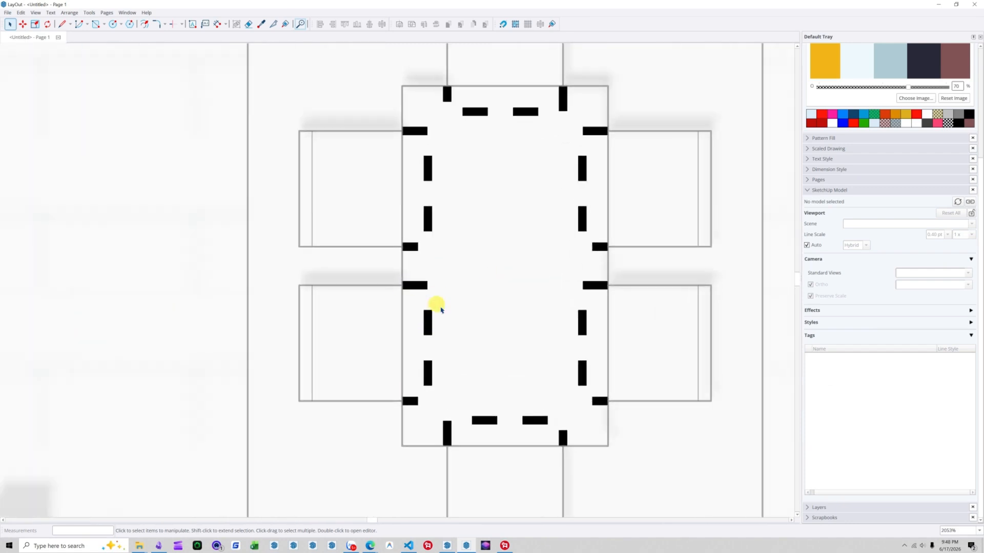
scroll(400, 302, down, 4)
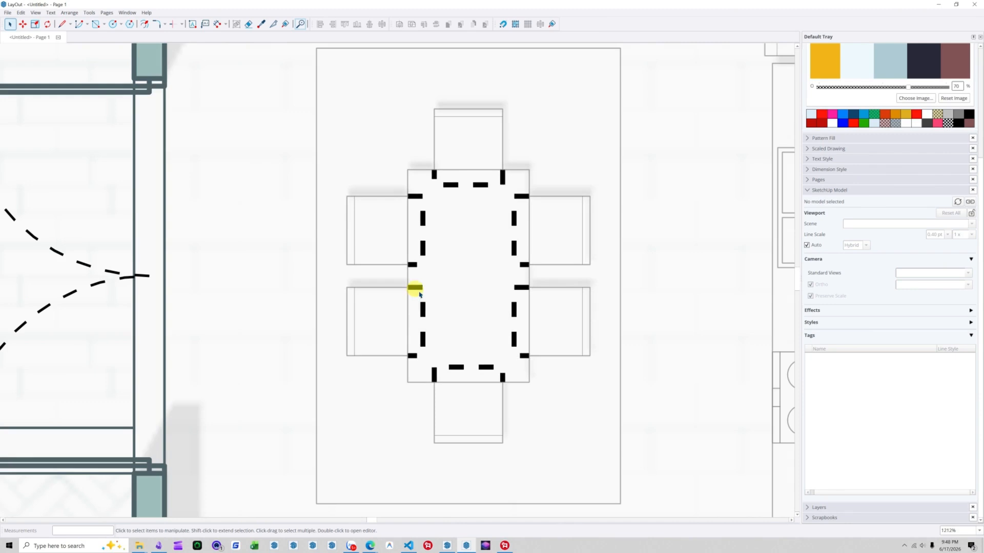
scroll(409, 320, up, 3)
scroll(420, 319, up, 1)
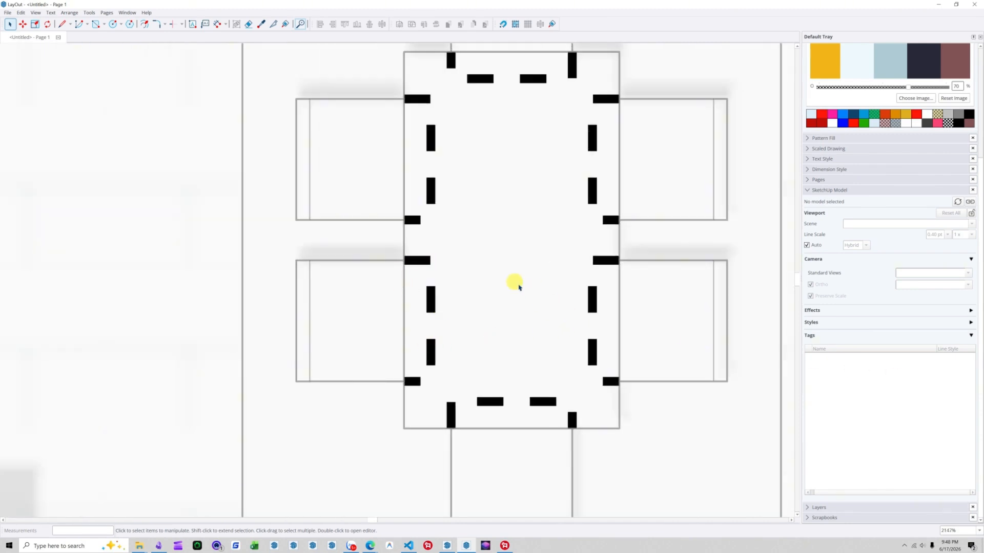
scroll(496, 287, down, 4)
scroll(476, 267, up, 10)
scroll(486, 237, down, 13)
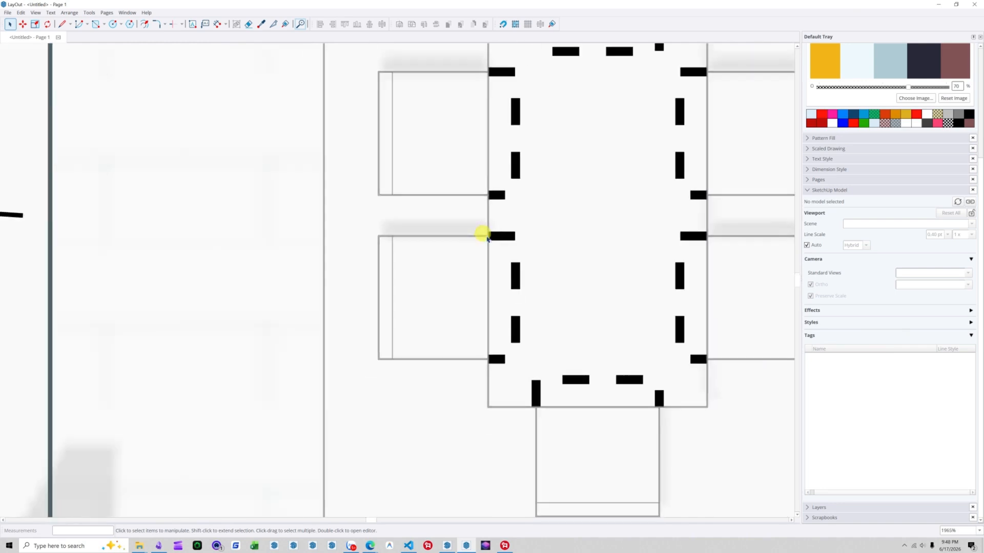
scroll(461, 102, up, 12)
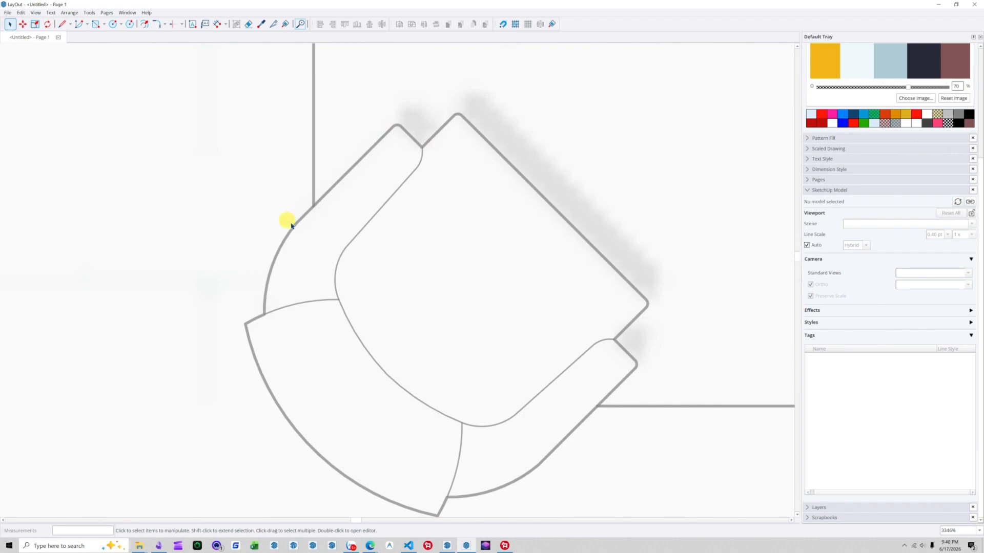
Step: Examine the outer profile and inner line thickness of the living room armchairs and nearby furniture
scroll(359, 200, down, 3)
scroll(389, 169, up, 5)
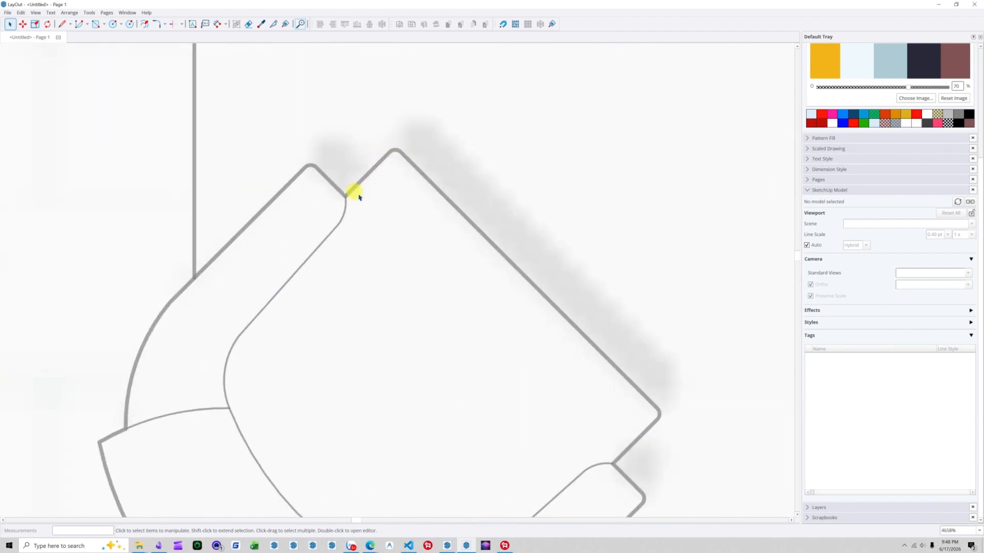
scroll(371, 169, down, 4)
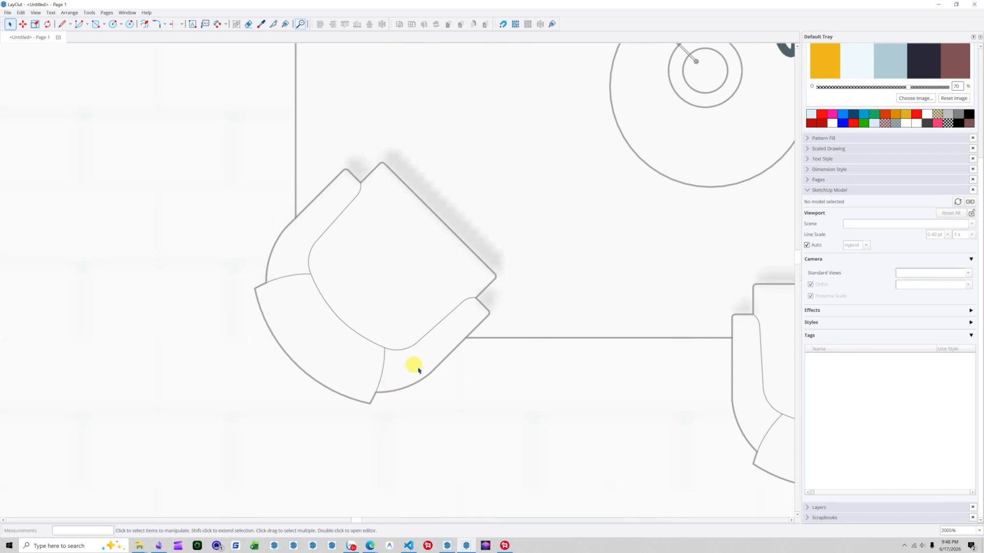
scroll(343, 253, down, 4)
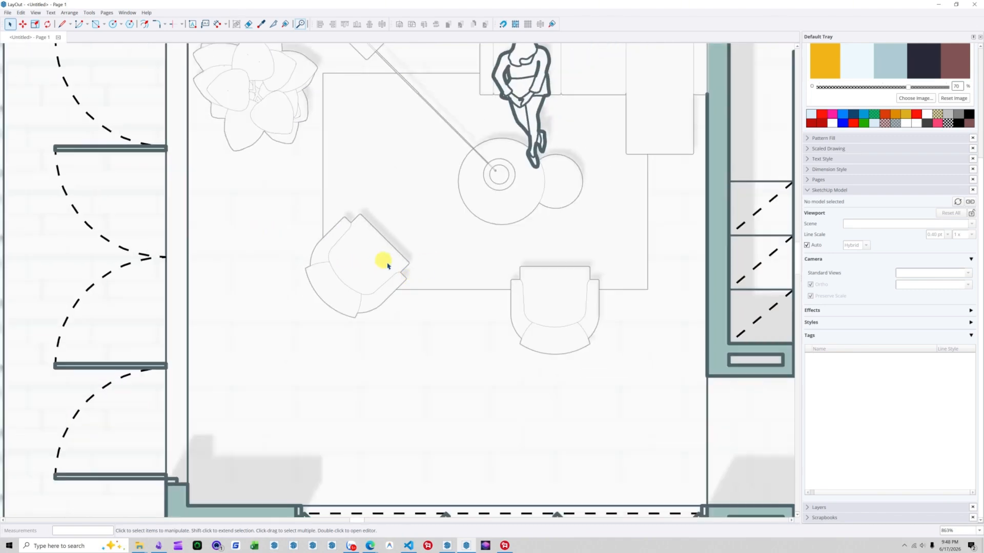
scroll(353, 220, down, 3)
scroll(467, 199, up, 1)
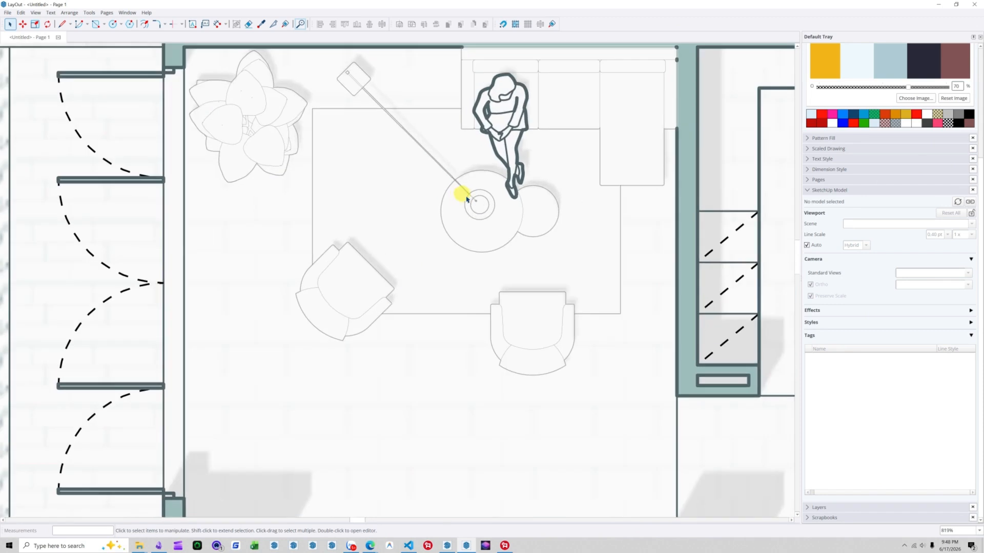
scroll(521, 189, up, 1)
scroll(377, 279, down, 2)
scroll(373, 323, up, 1)
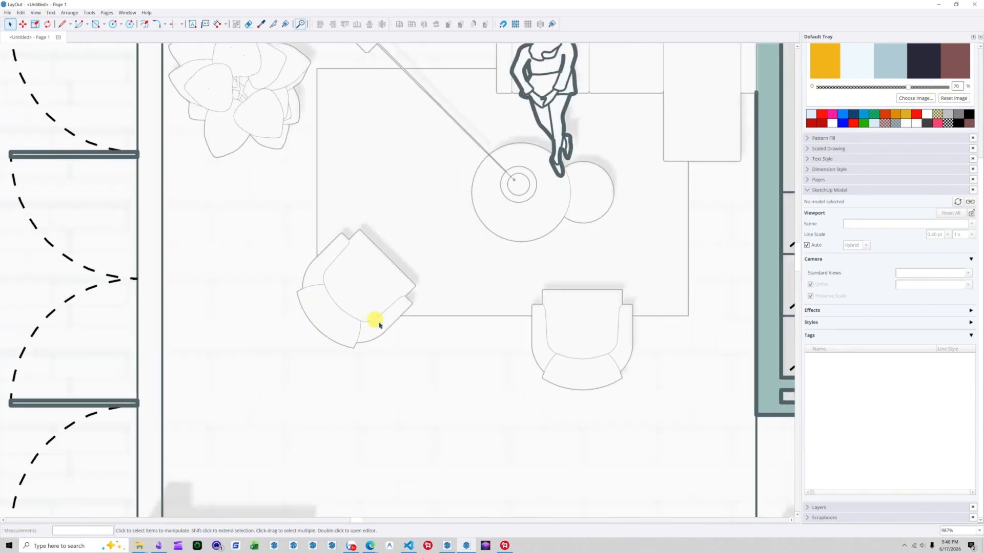
scroll(418, 325, up, 1)
scroll(571, 334, down, 2)
scroll(346, 257, down, 3)
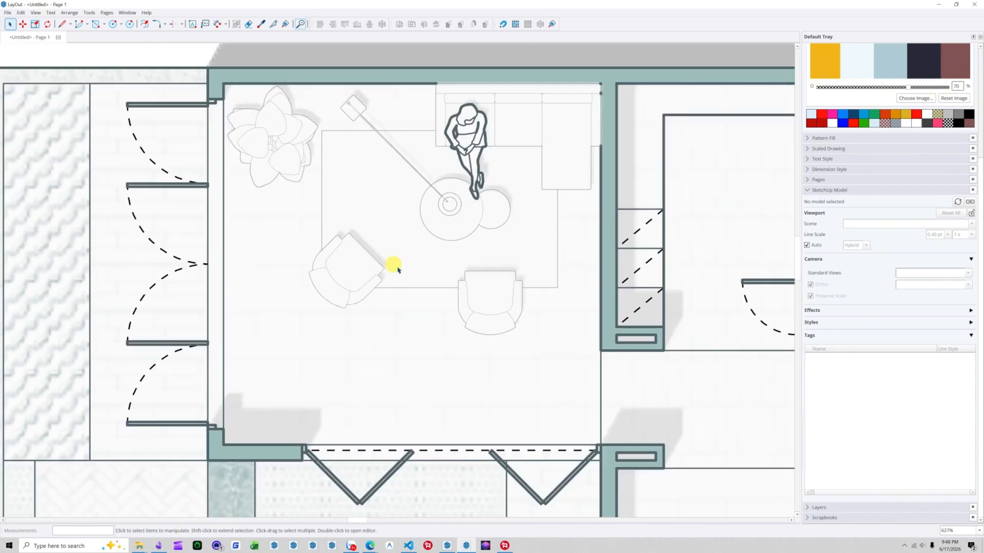
Step: Select the floor plan viewport and look through its tags for the one controlling the dashed door swing
click(400, 271)
scroll(338, 261, down, 2)
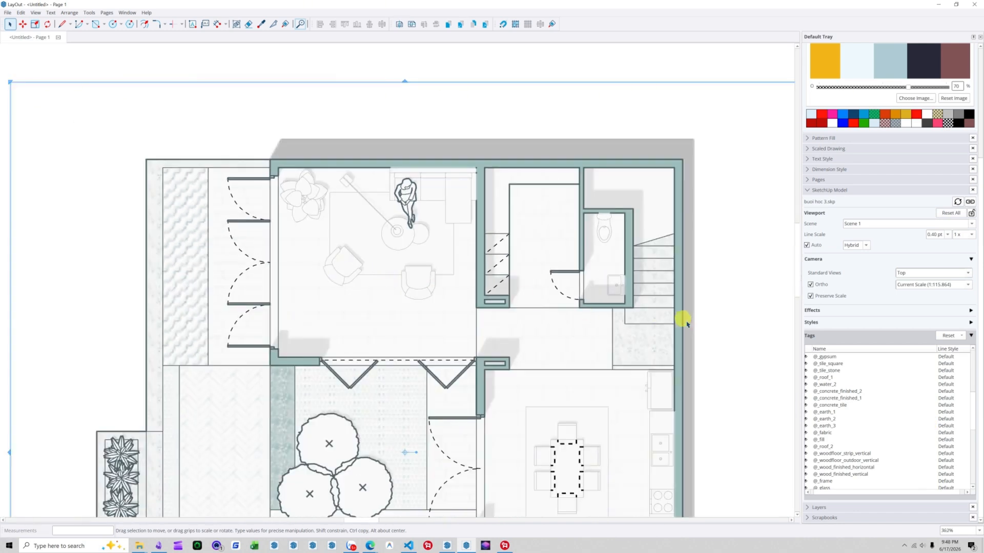
scroll(621, 310, up, 3)
scroll(504, 277, up, 5)
scroll(866, 433, down, 6)
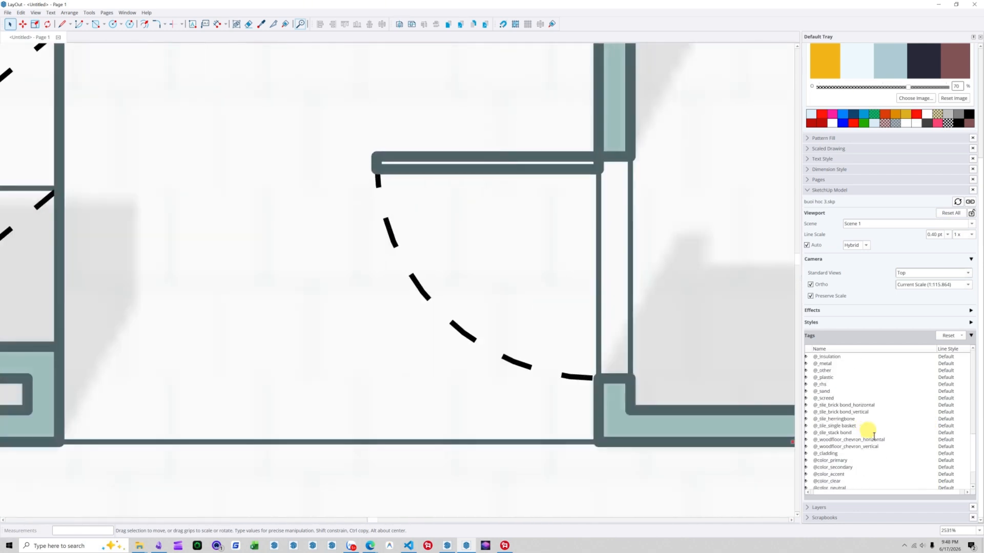
scroll(869, 443, up, 1)
scroll(867, 443, up, 1)
scroll(866, 444, down, 1)
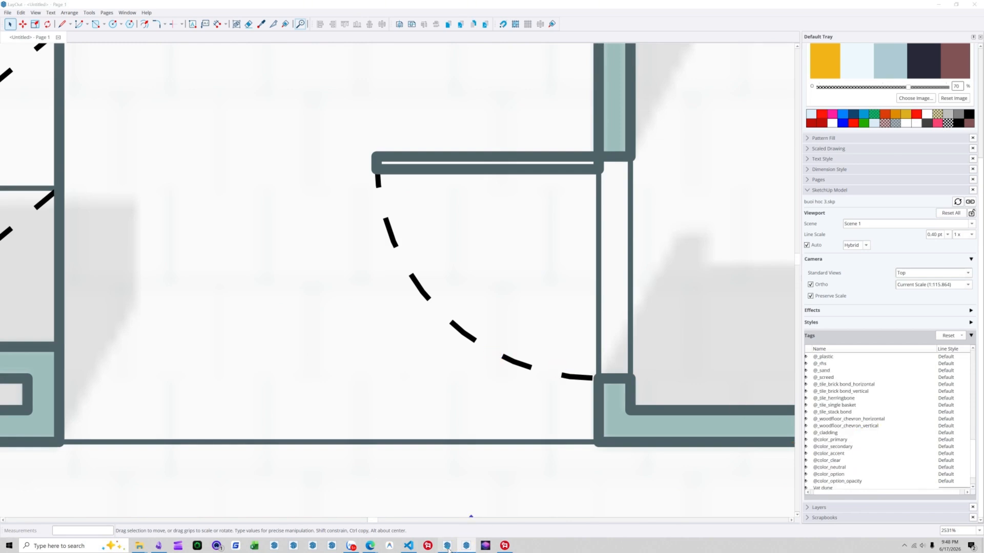
Step: Switch to SketchUp and inspect the dashed door swing arcs beside the dining area
click(447, 546)
scroll(532, 358, down, 2)
scroll(656, 358, up, 6)
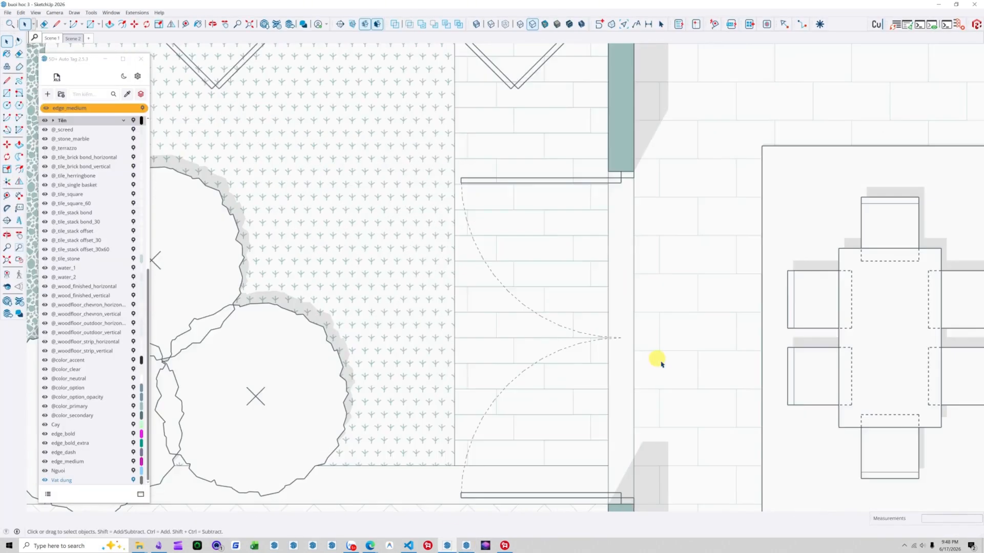
scroll(660, 364, up, 1)
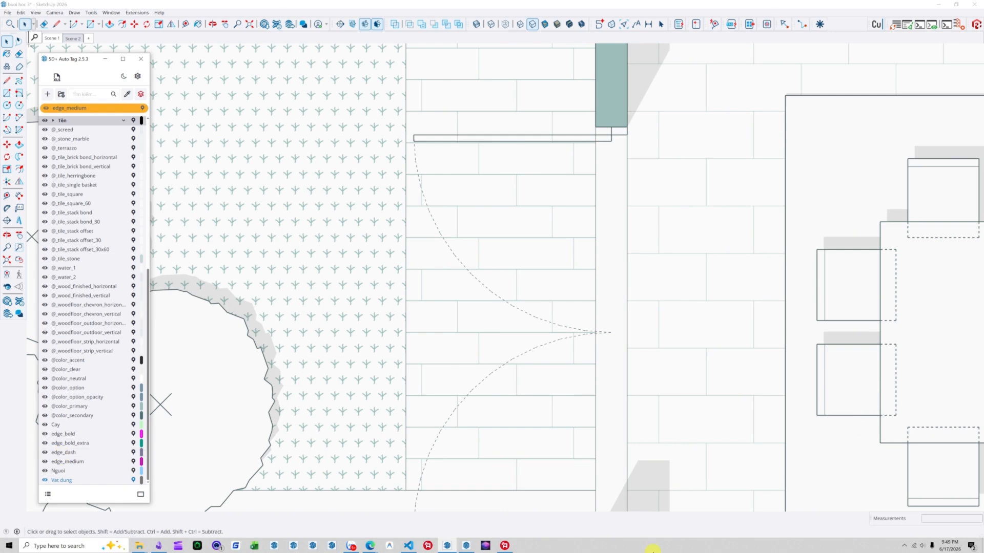
Step: Switch back to LayOut and colour the edge_dash tag's lines grey at 75% opacity
click(466, 546)
scroll(846, 441, down, 1)
scroll(843, 441, up, 5)
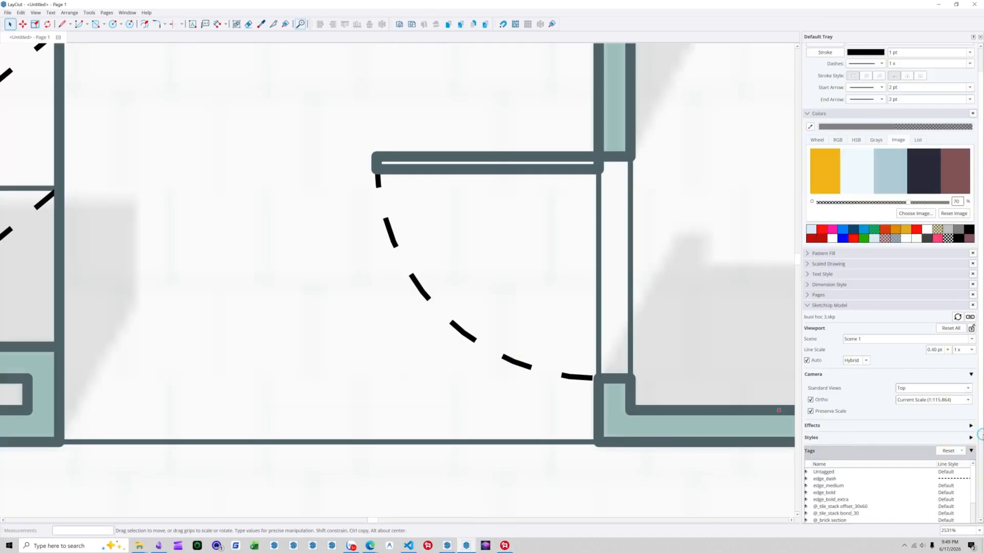
scroll(976, 451, down, 2)
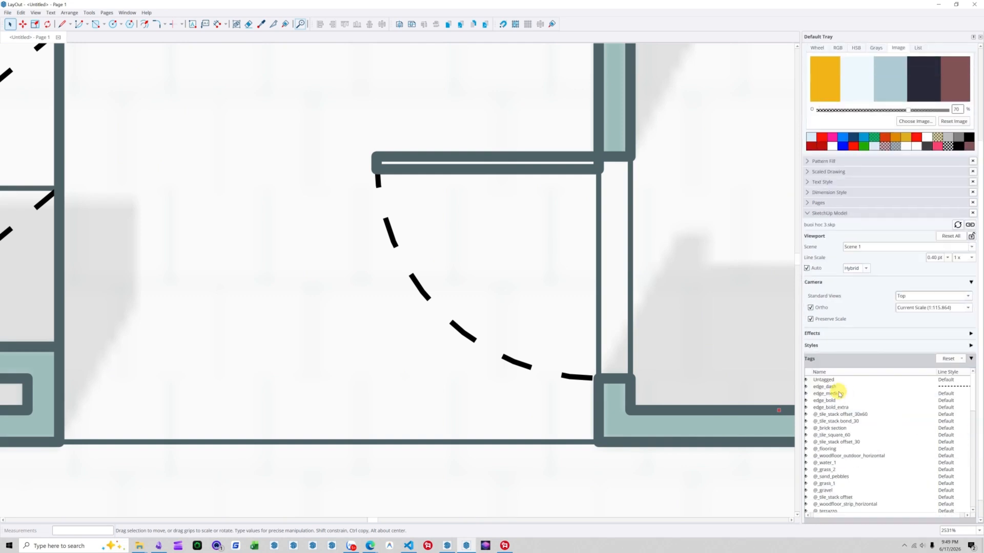
click(940, 393)
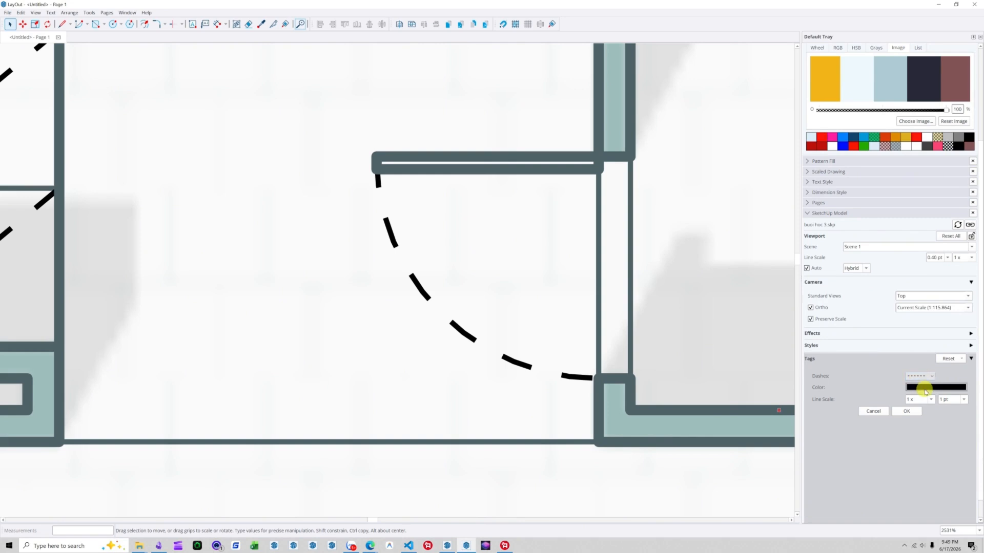
click(925, 393)
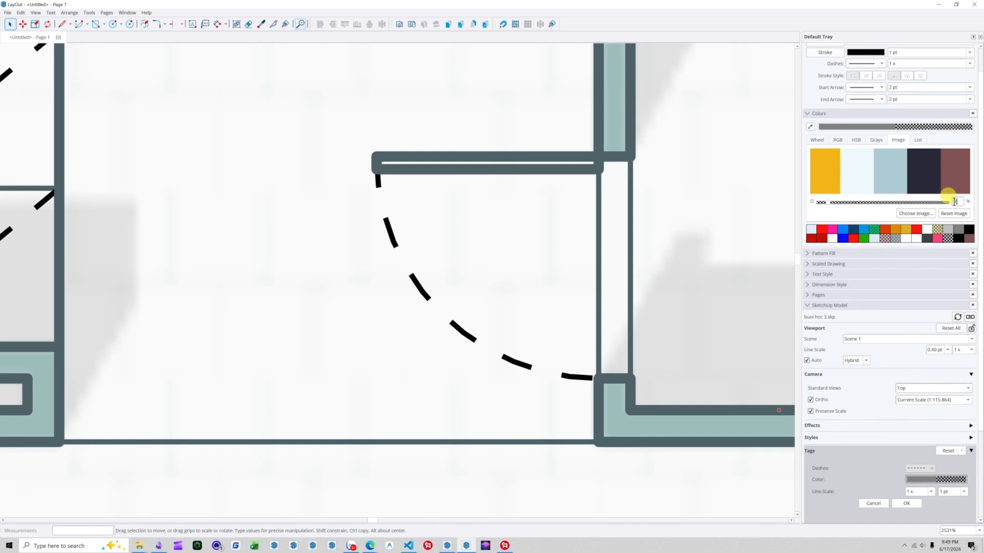
drag(912, 129, 950, 239)
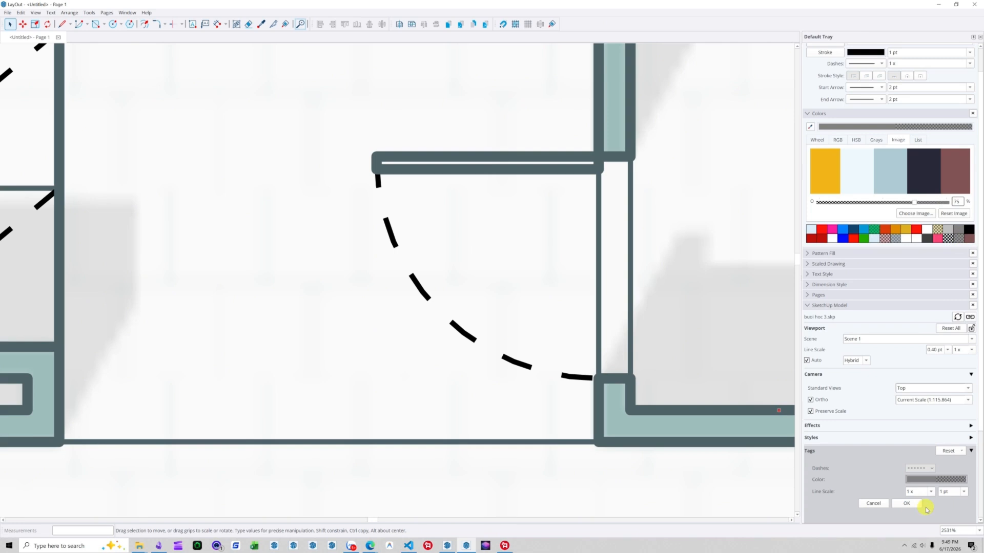
Step: Set the edge_dash tag's line weight to 0.20 pt and apply the line style
click(951, 492)
click(951, 454)
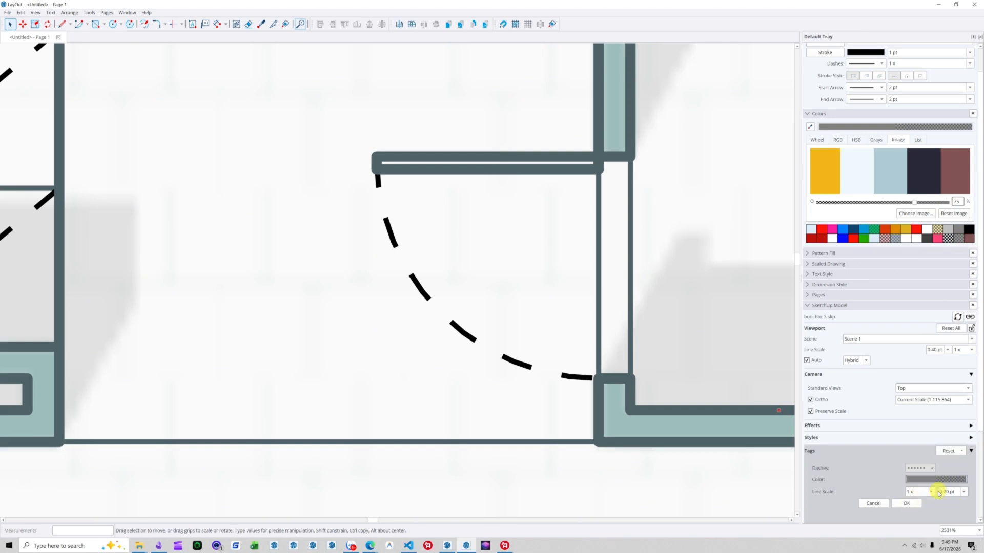
click(906, 503)
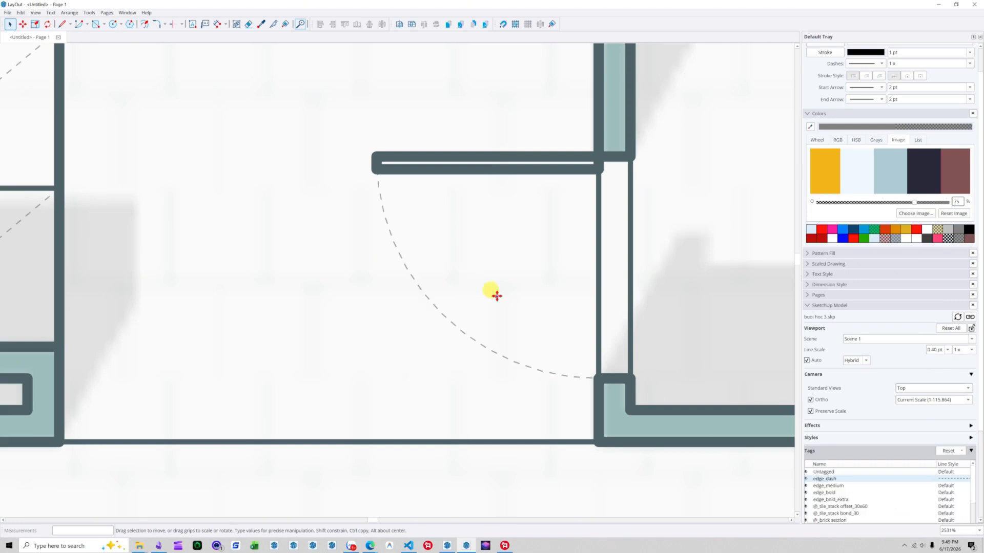
Step: Examine the dashed door swings and the furniture outlines across the floor plan
scroll(362, 153, up, 3)
scroll(431, 210, down, 4)
scroll(538, 222, down, 10)
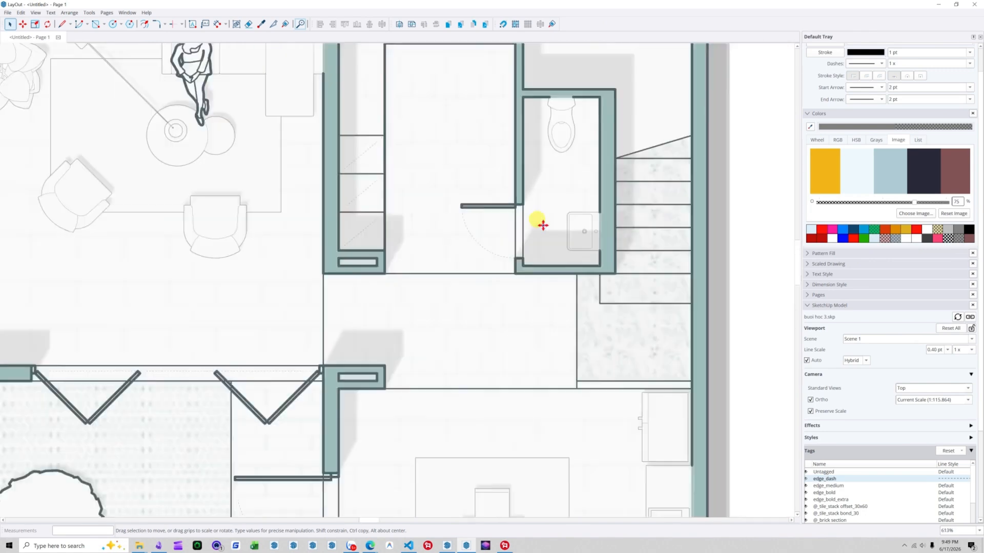
scroll(548, 376, up, 1)
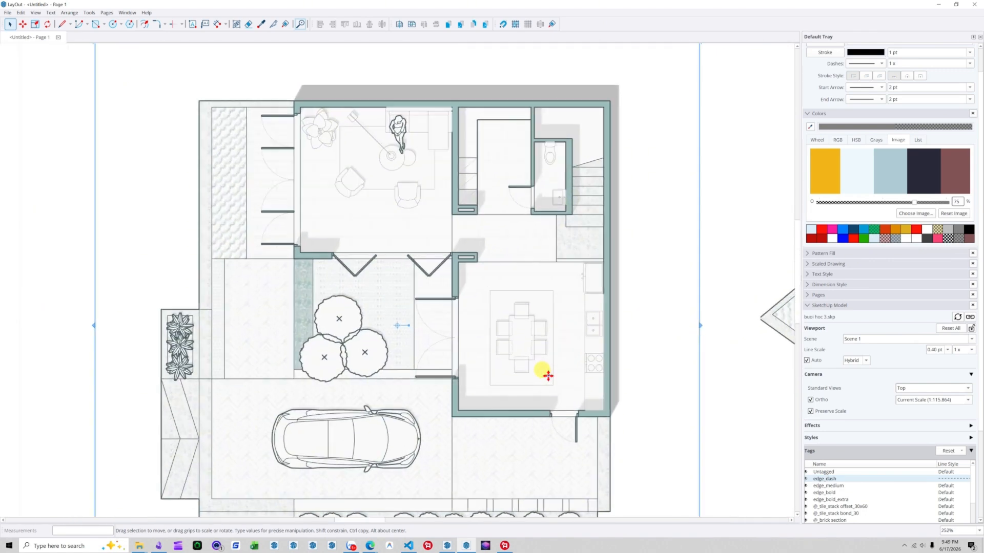
scroll(536, 359, up, 2)
scroll(538, 359, down, 2)
scroll(496, 147, up, 1)
scroll(394, 200, up, 10)
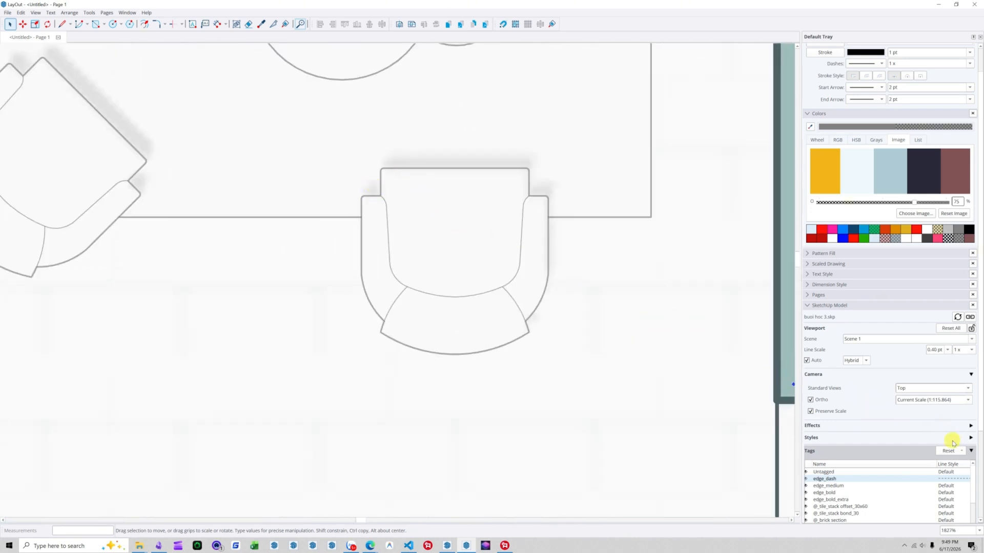
Step: Give the edge_medium tag a solid line style with a 2 pt line weight and apply it
double_click(839, 480)
click(920, 468)
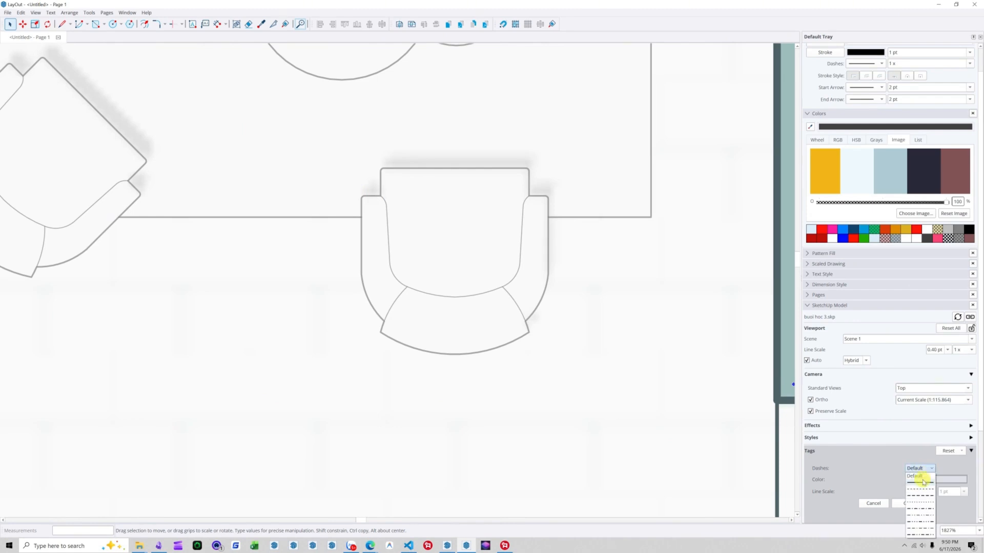
click(926, 484)
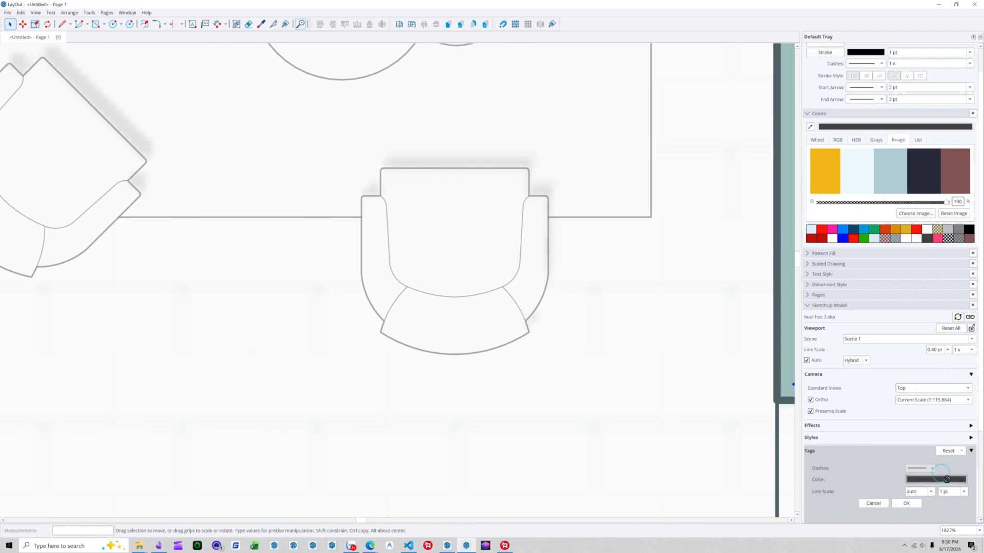
click(964, 492)
click(949, 514)
click(905, 503)
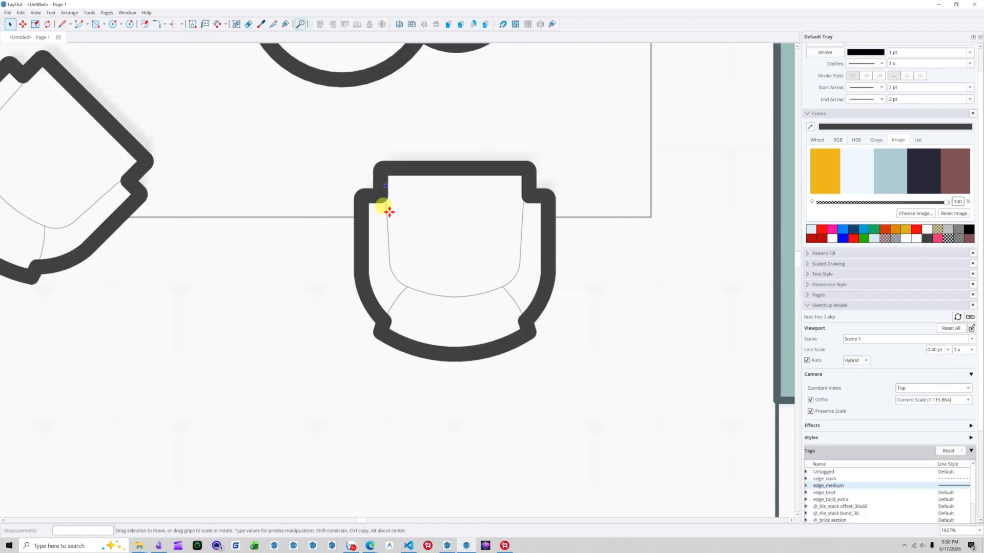
Step: Set the edge_medium tag's line weight to 0.40 pt and apply the line style
click(957, 487)
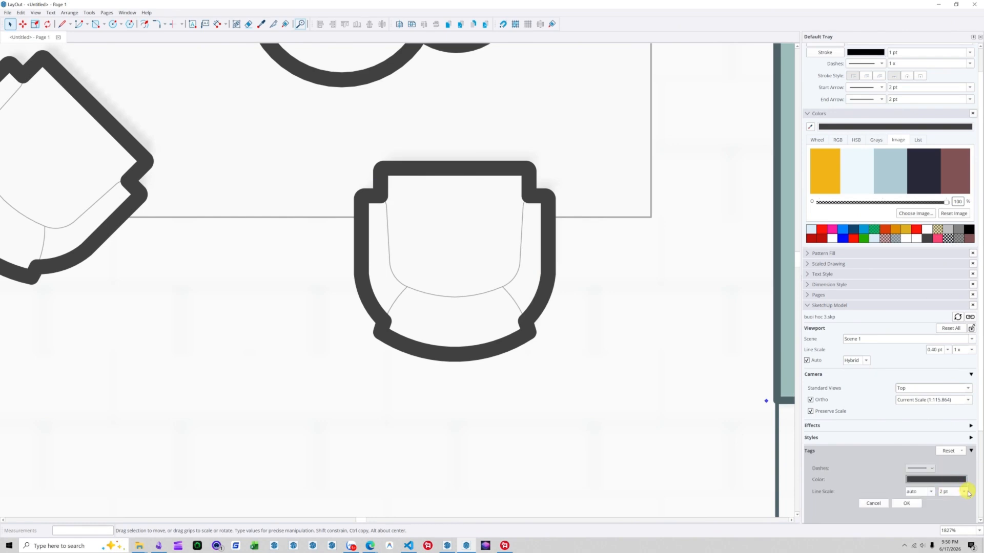
scroll(536, 246, down, 5)
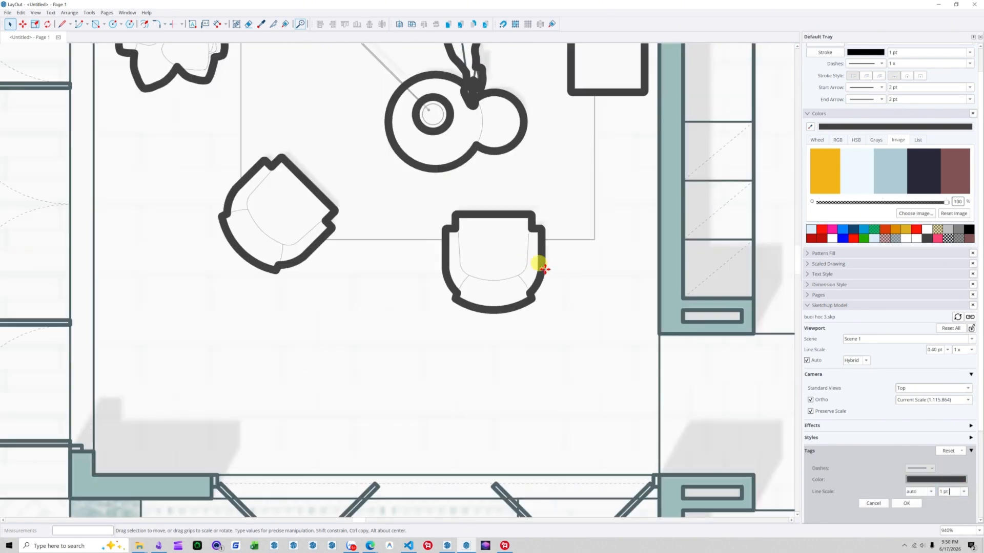
click(964, 492)
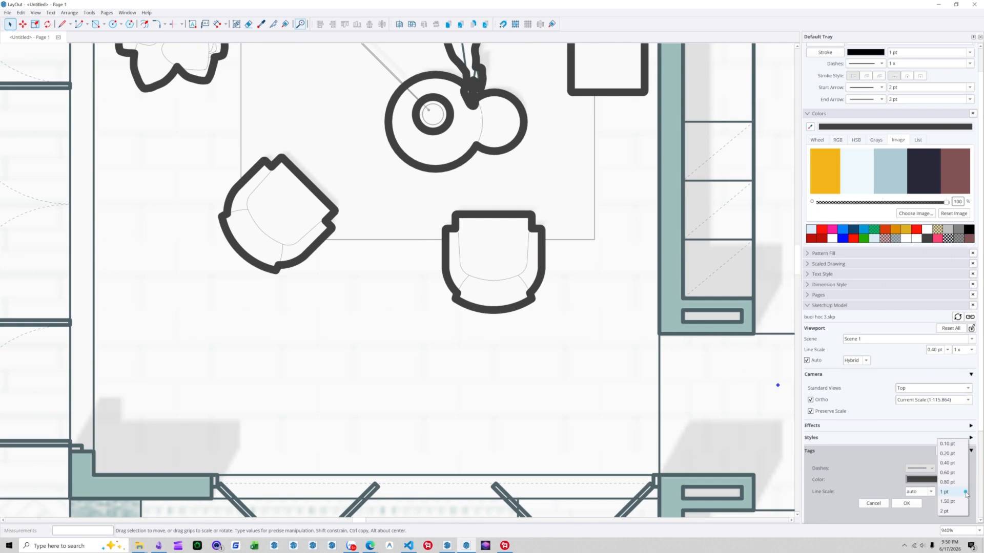
click(949, 463)
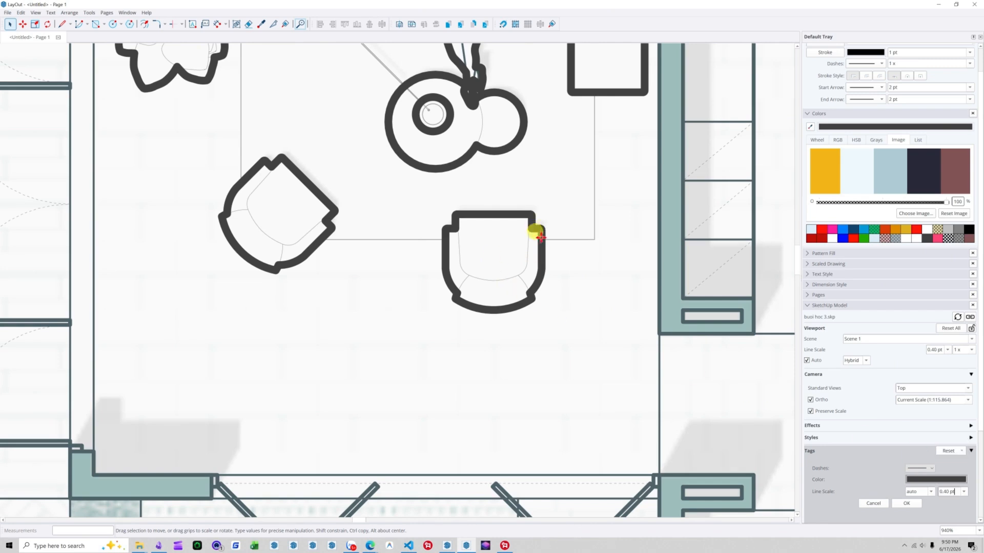
click(906, 503)
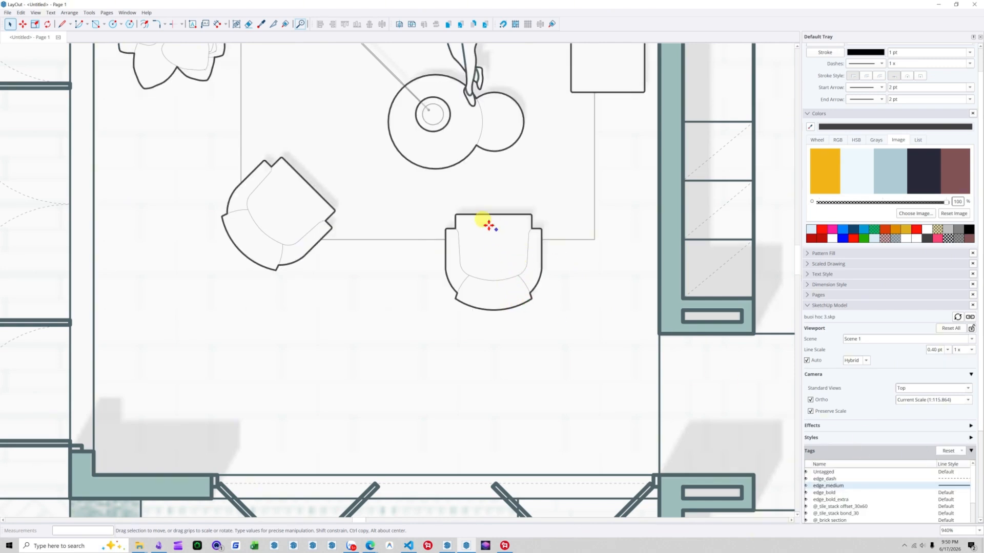
Step: Examine the outlines of the furniture, car and trees across the top-view floor plan
scroll(513, 233, up, 7)
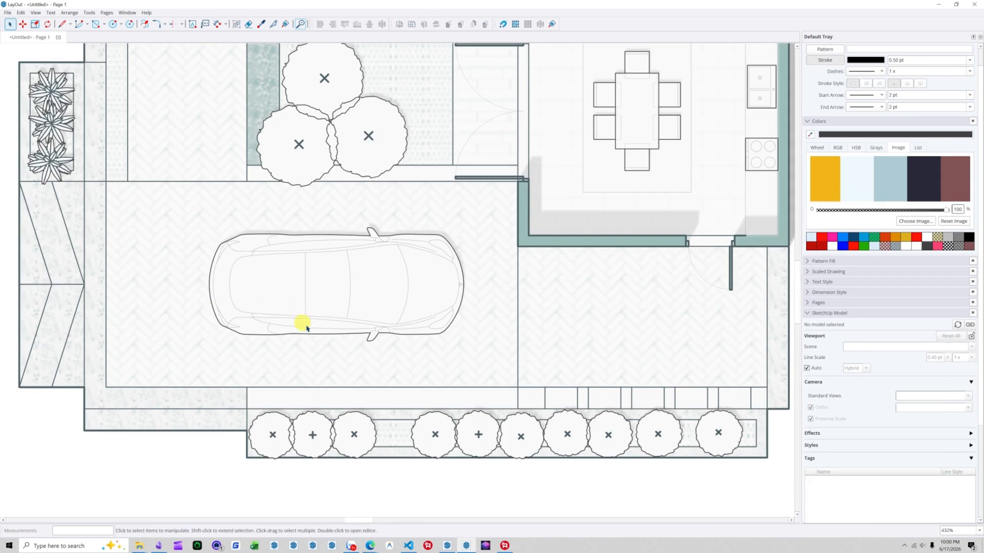
scroll(368, 302, down, 3)
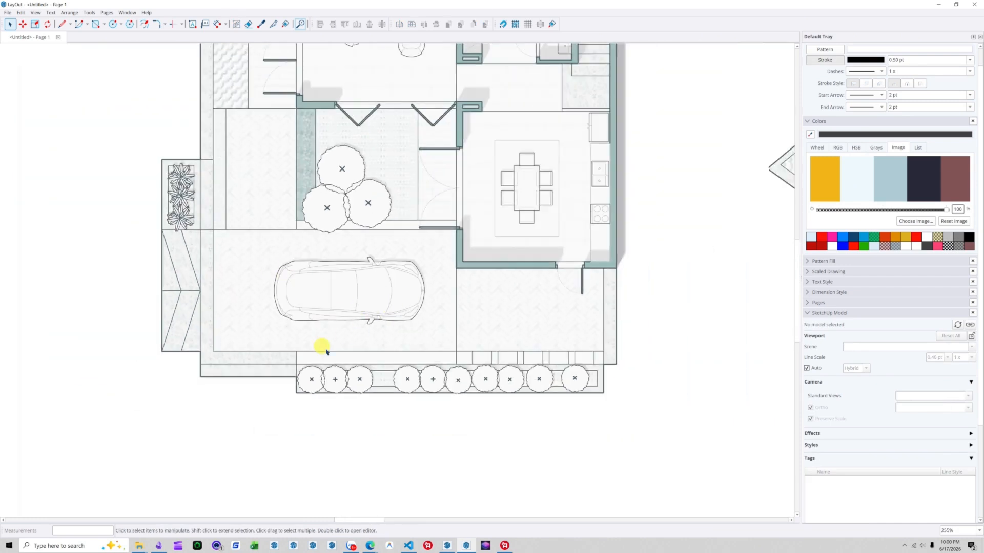
scroll(264, 436, down, 3)
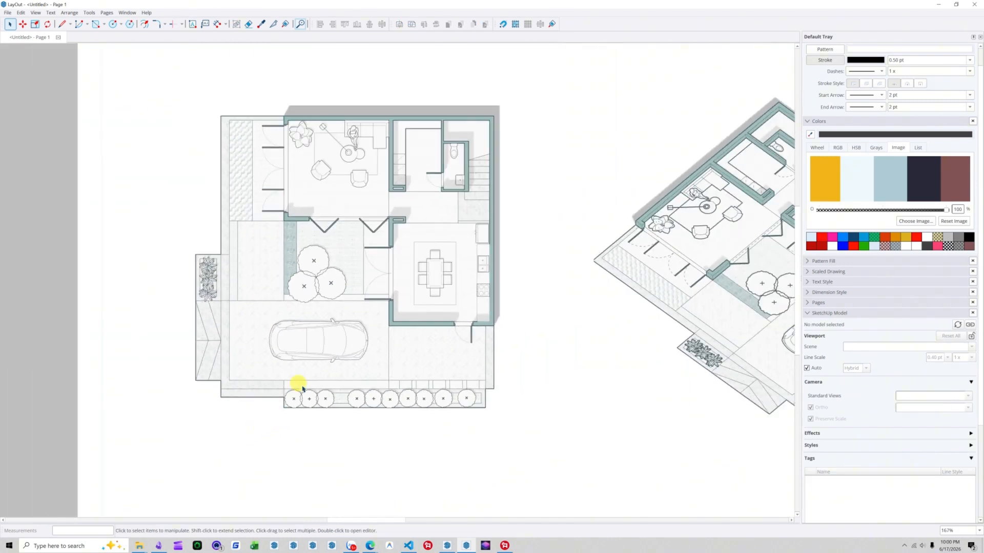
scroll(268, 365, down, 2)
scroll(479, 257, down, 1)
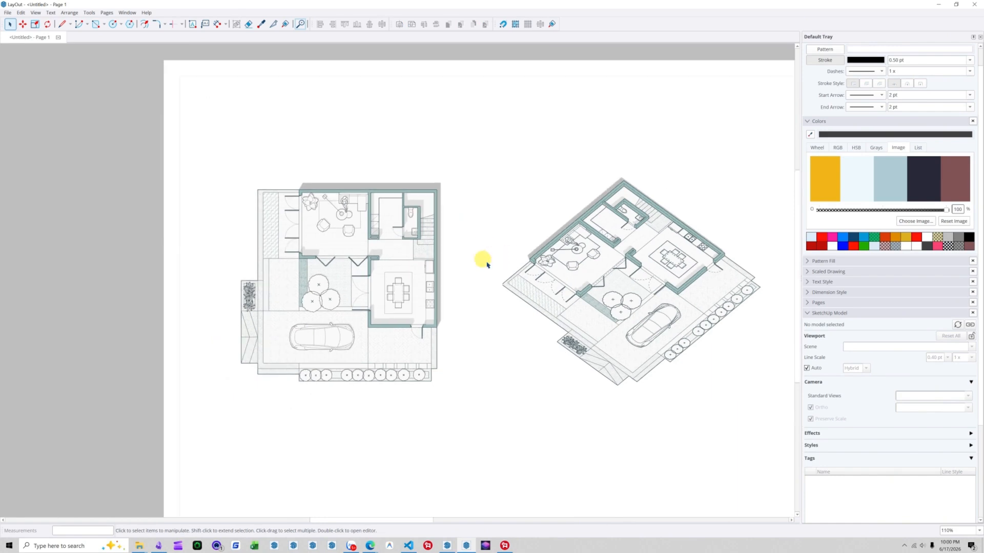
Step: Examine the isometric viewport's furniture and dashed door lines and the line styles assigned to its tags
click(675, 290)
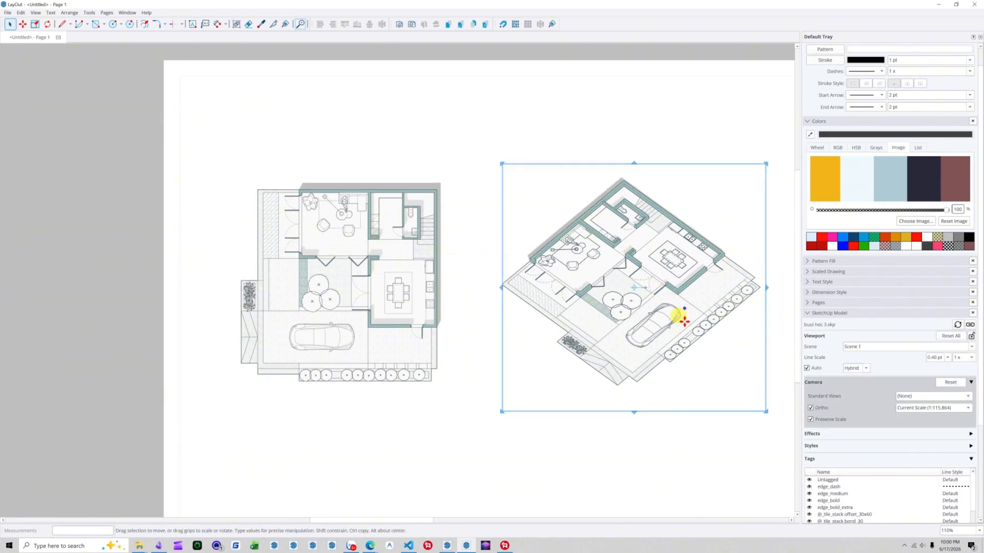
scroll(669, 311, up, 3)
click(669, 312)
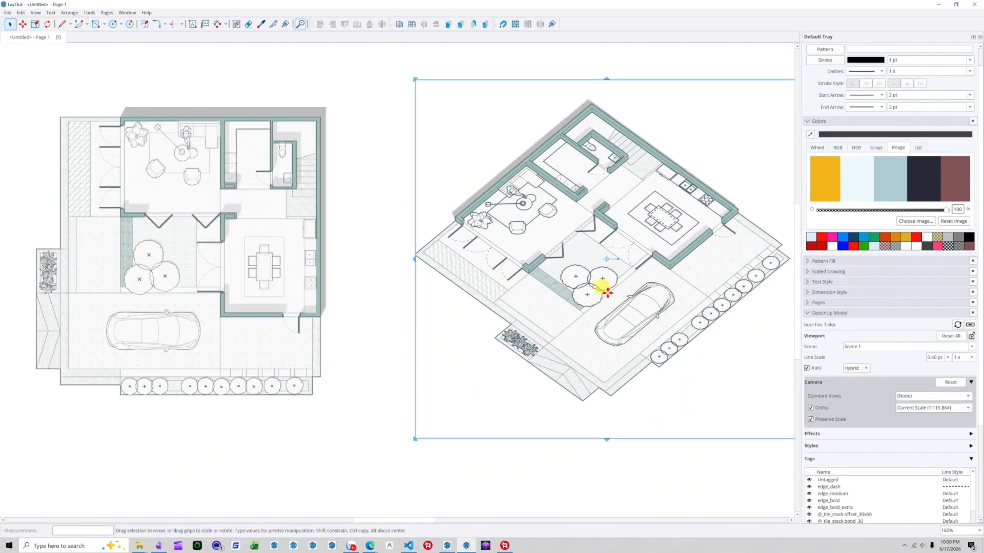
scroll(606, 291, down, 3)
scroll(589, 288, up, 12)
scroll(520, 302, down, 6)
scroll(364, 260, up, 9)
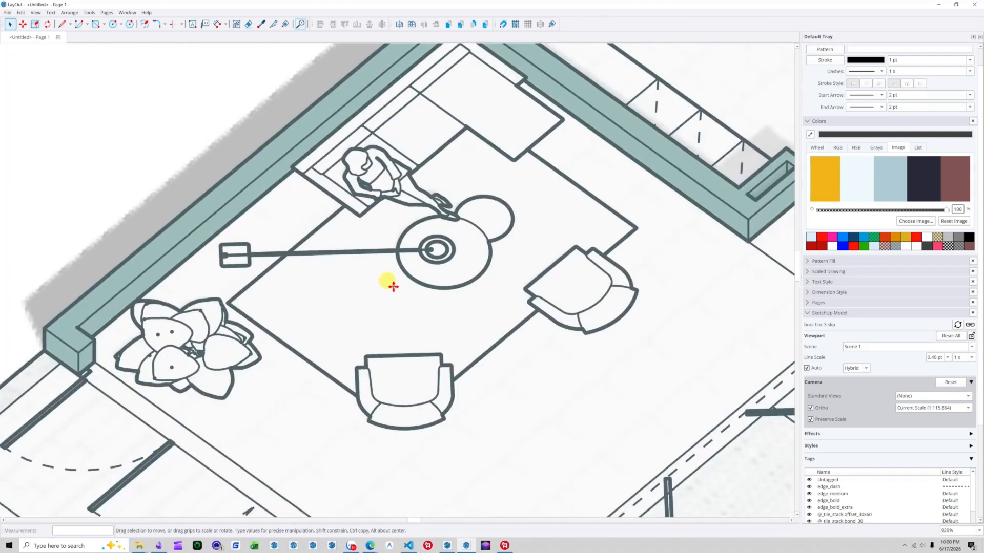
scroll(391, 285, up, 4)
scroll(447, 235, down, 6)
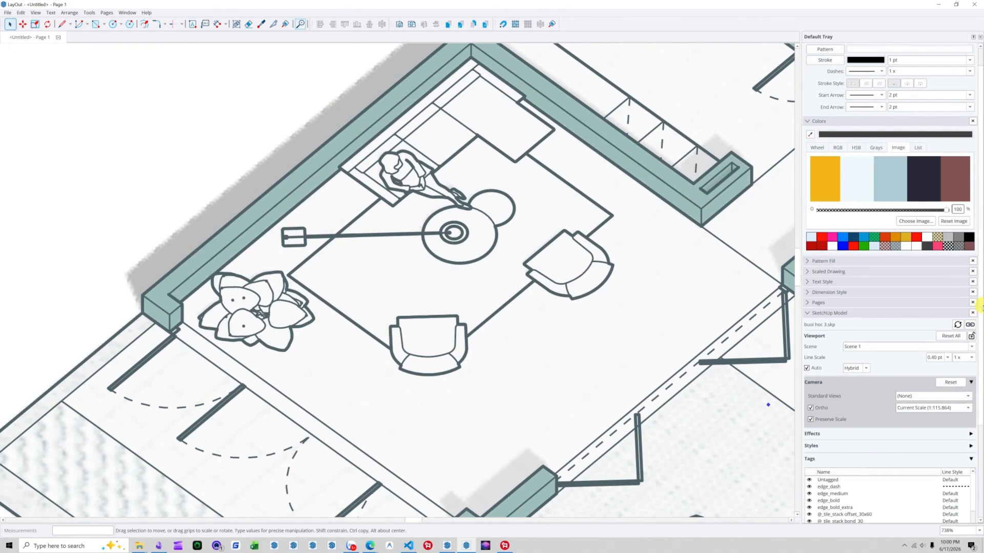
scroll(964, 400, down, 10)
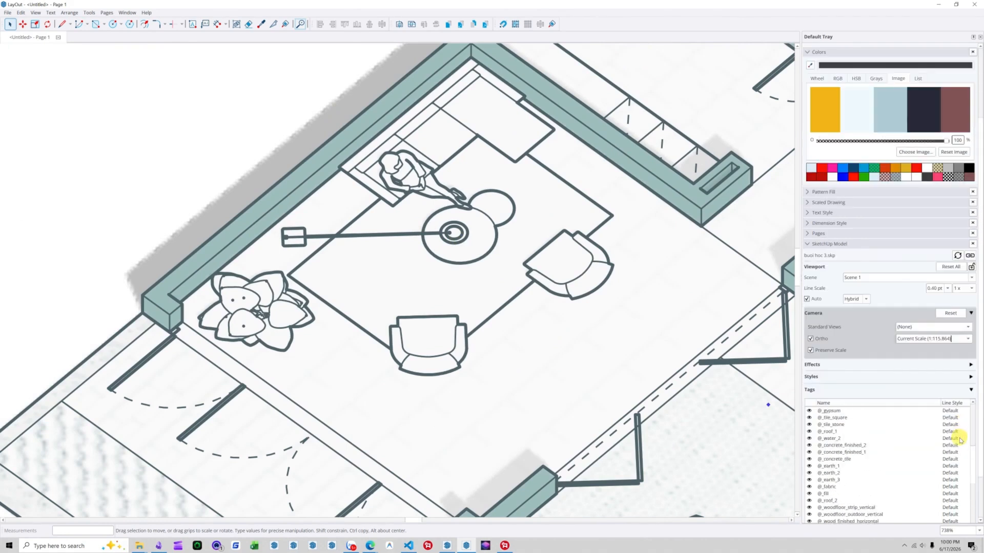
scroll(871, 450, down, 3)
scroll(638, 314, down, 12)
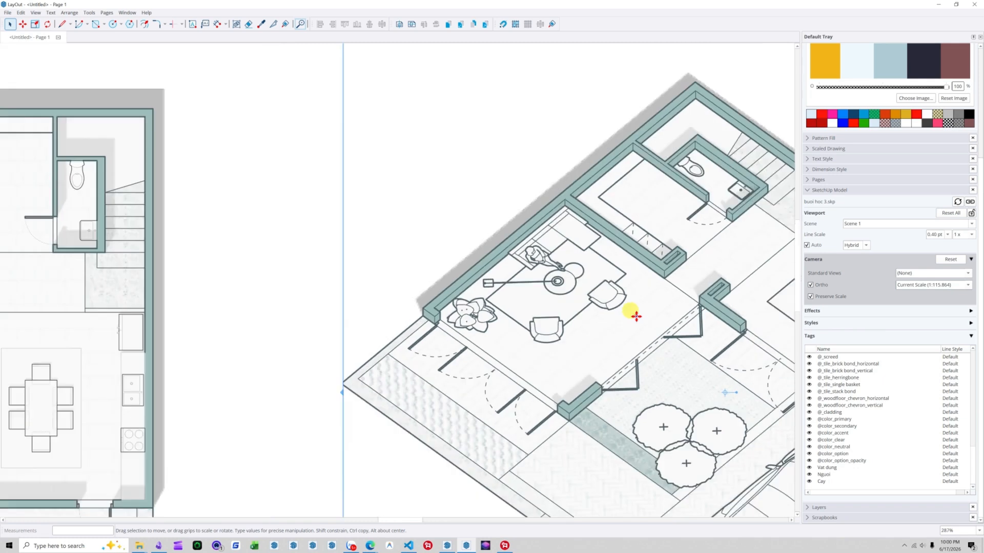
Step: Sample the top-view plan's style and apply it to the isometric viewport with the Style tool
click(447, 138)
scroll(500, 253, up, 1)
middle_drag(500, 253, 441, 206)
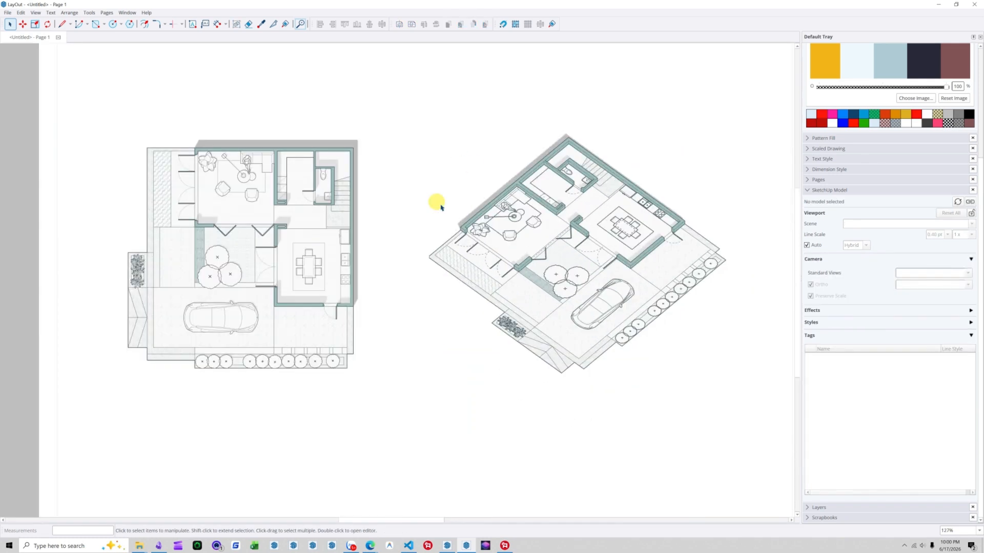
key(i)
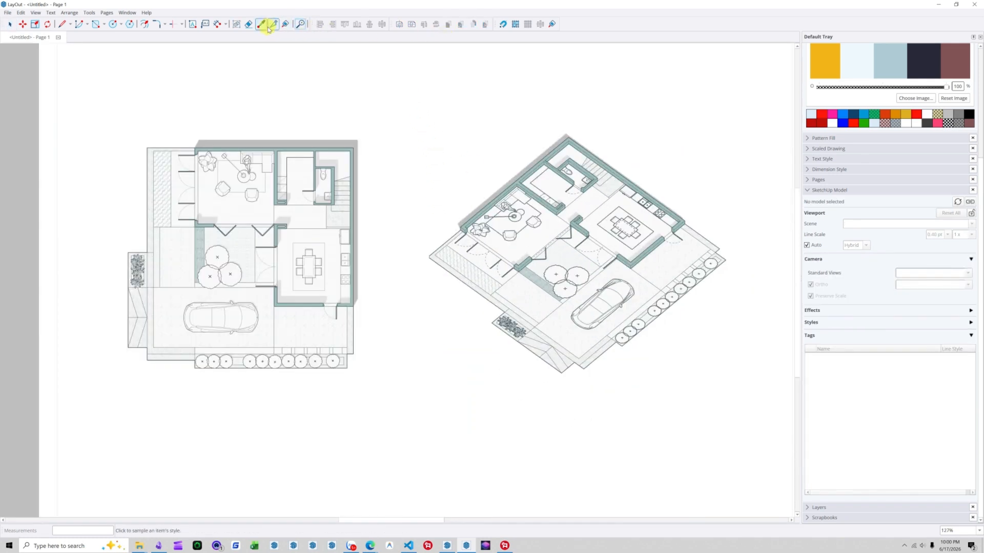
click(304, 217)
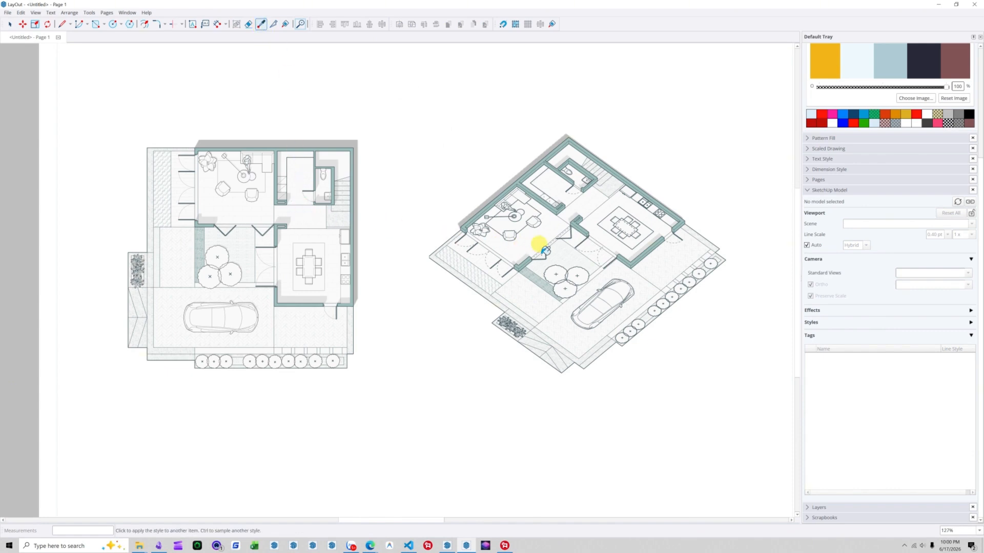
Step: Examine the isometric viewport's line weights and tag line styles and compare them with the top-view plan
scroll(444, 200, up, 4)
scroll(445, 199, up, 5)
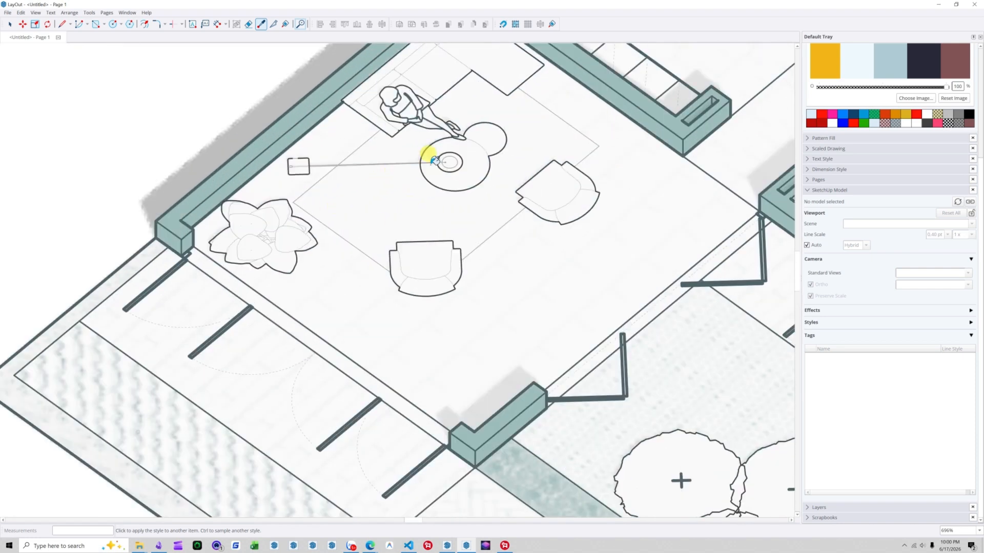
scroll(413, 121, up, 6)
scroll(393, 189, down, 9)
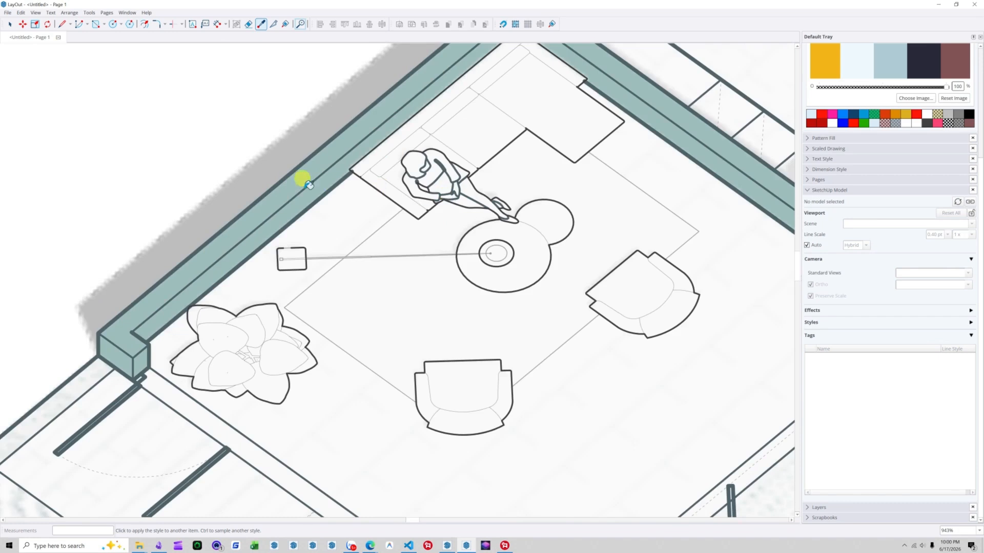
scroll(402, 187, down, 3)
key(space)
click(446, 228)
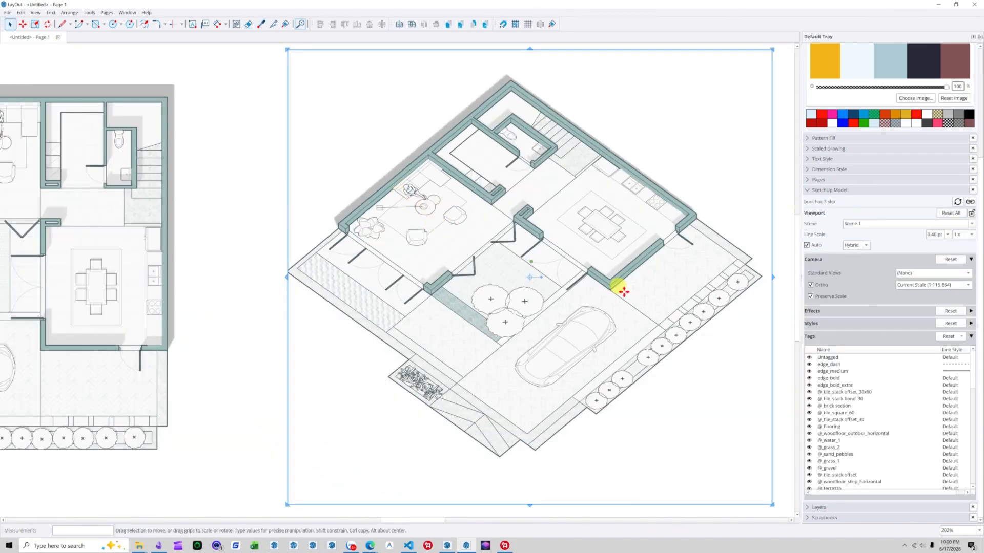
scroll(933, 436, down, 2)
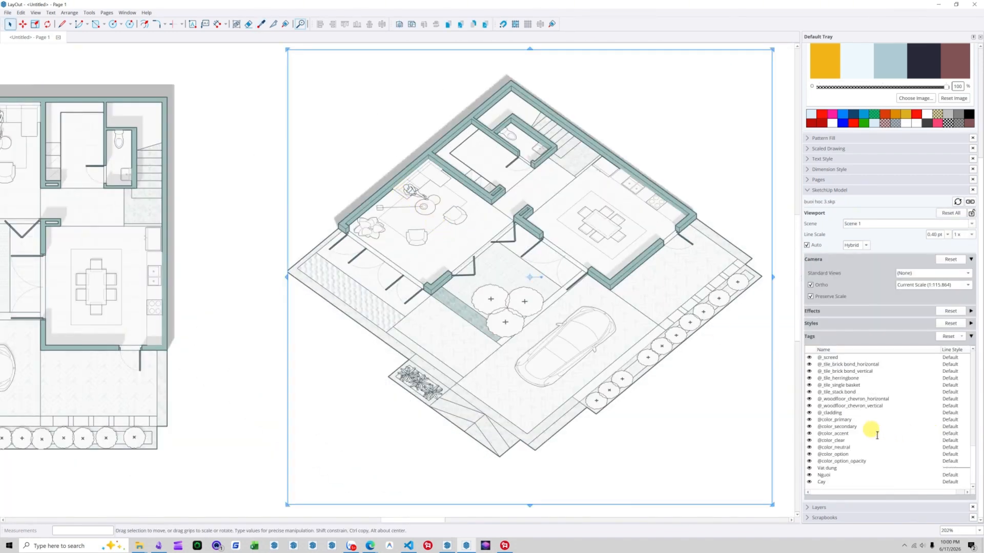
click(779, 374)
scroll(667, 311, down, 3)
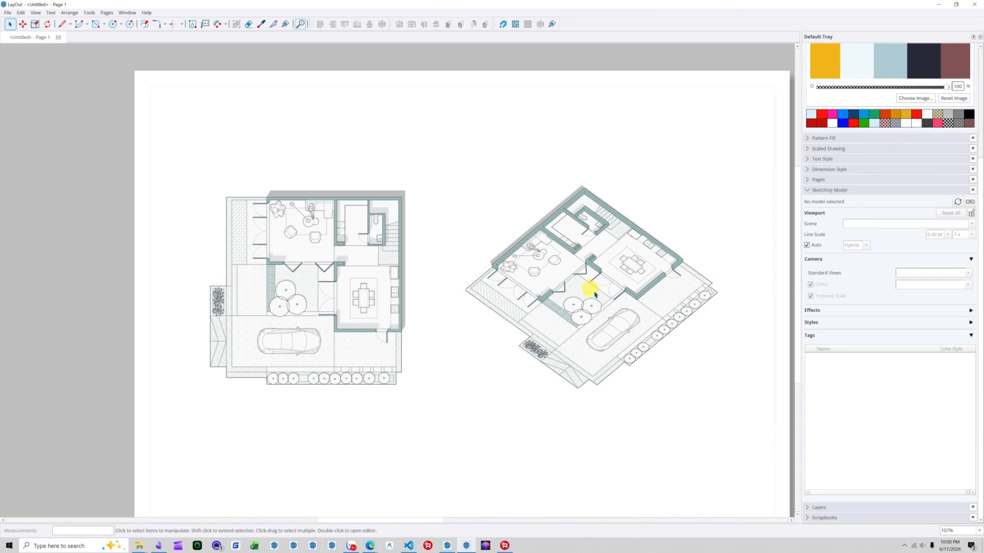
scroll(319, 291, up, 5)
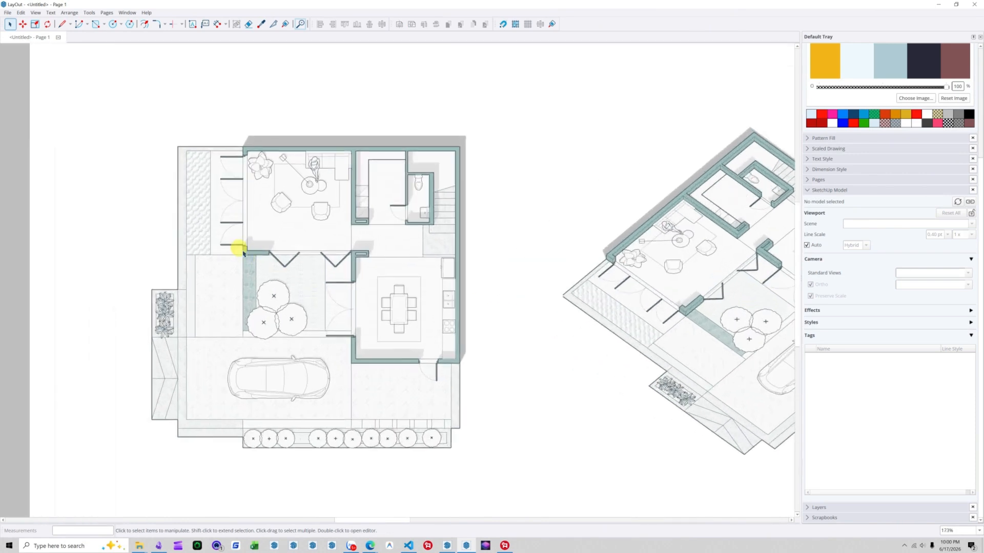
scroll(304, 109, up, 15)
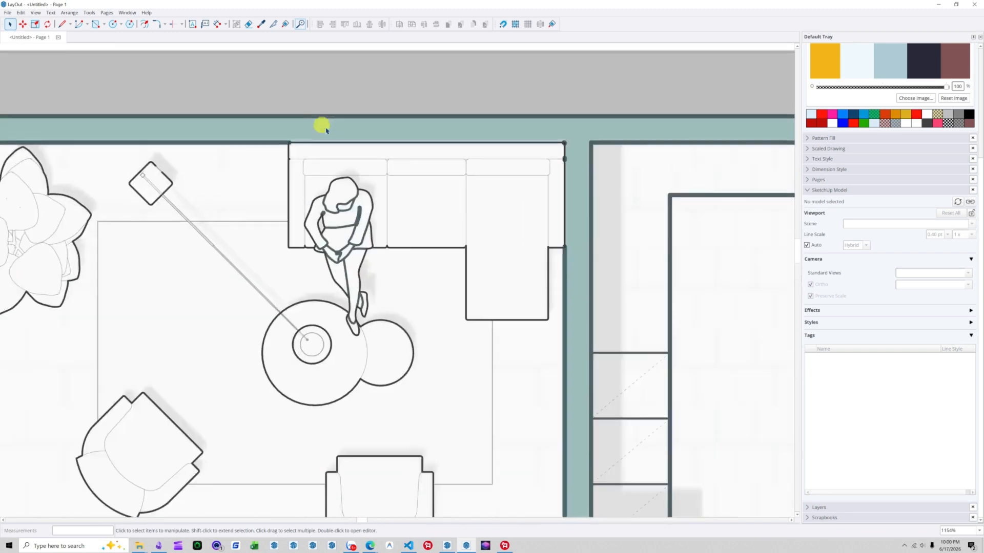
scroll(276, 151, up, 1)
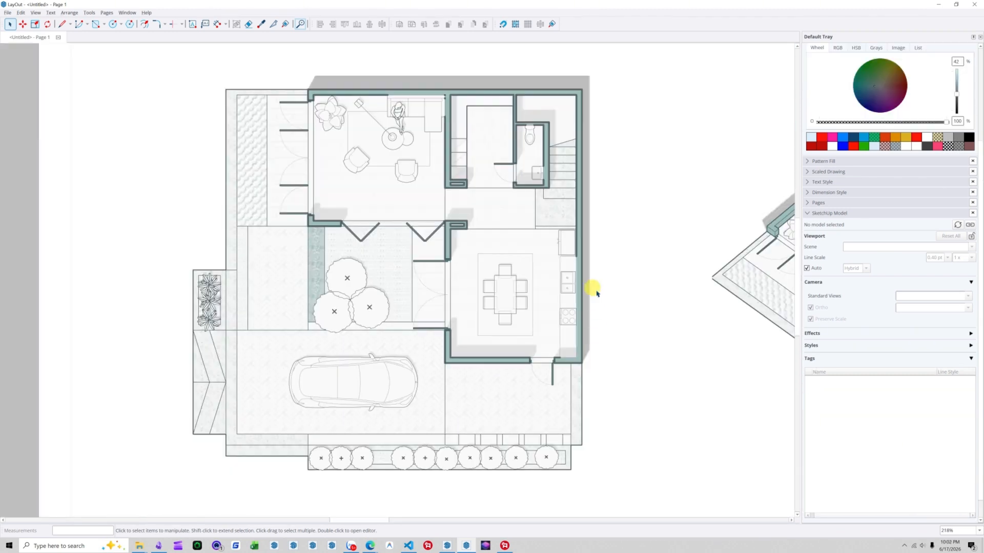
Step: Switch to the SketchUp model and raise the walls with Push/Pull
click(580, 209)
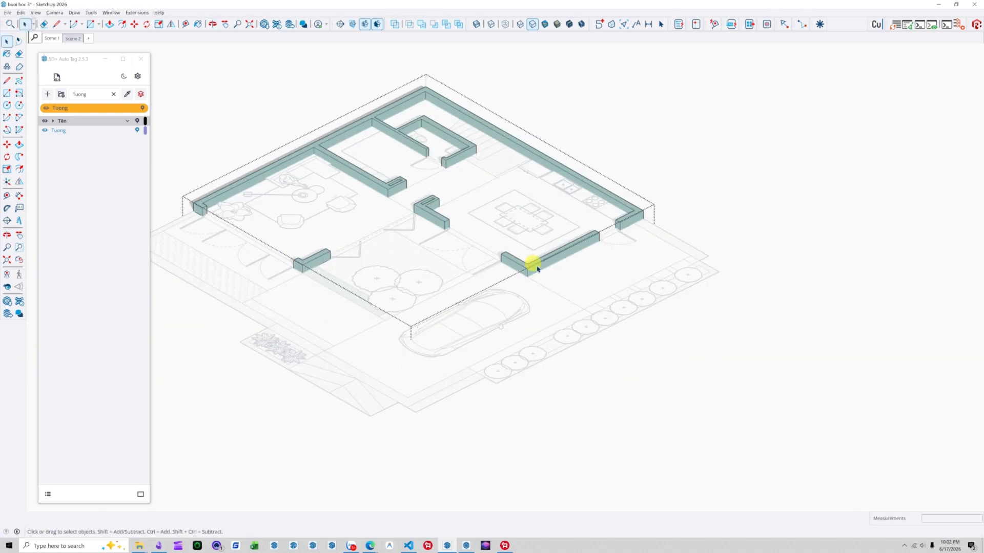
key(p)
scroll(640, 207, up, 1)
click(638, 211)
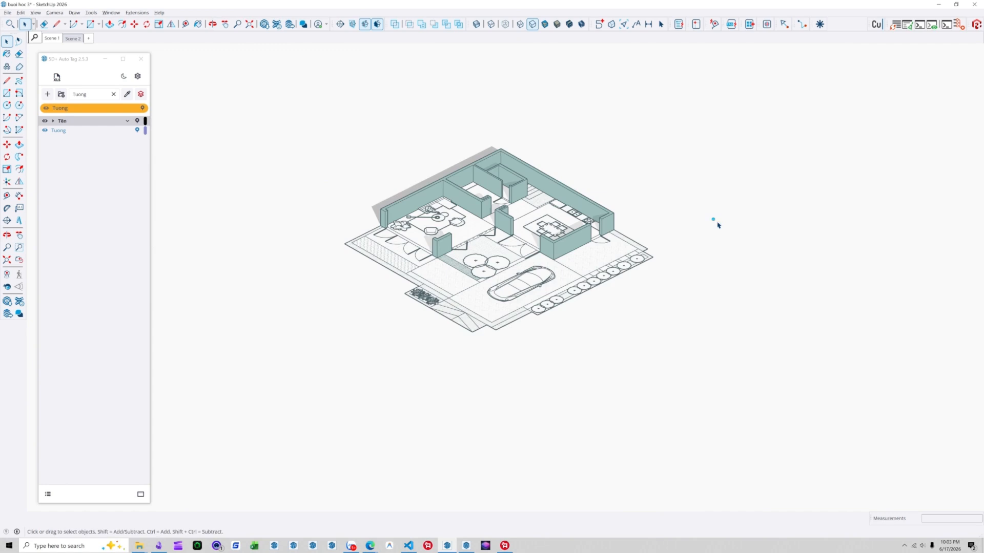
Step: Place a horizontal section plane on top of the walls, accepting the name Section 1 and symbol 1
middle_drag(697, 232, 631, 332)
key(F2)
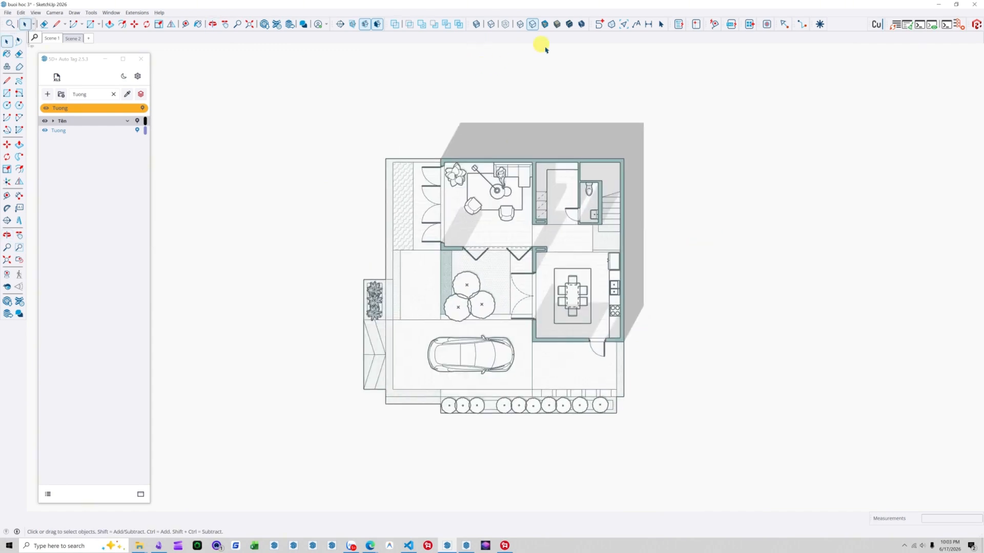
click(340, 24)
key(F8)
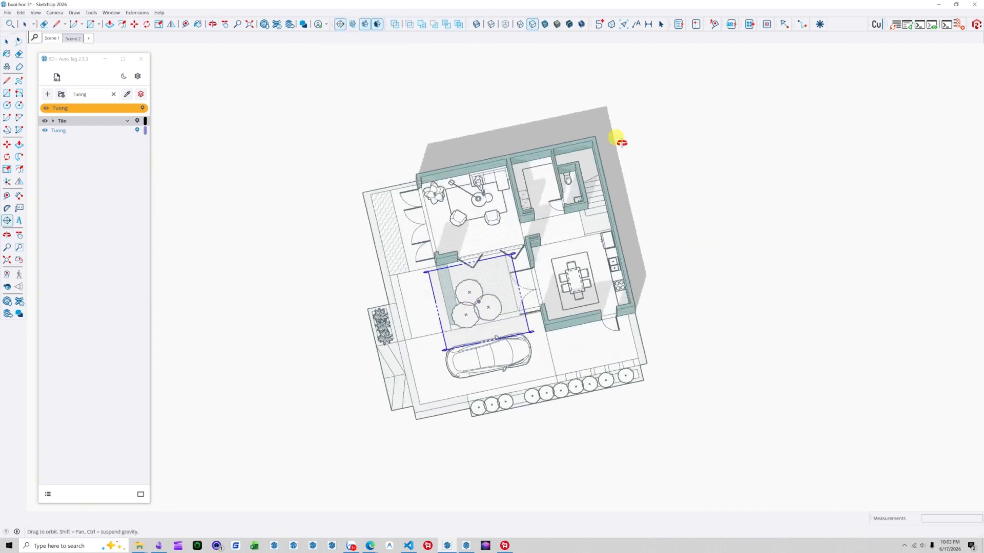
scroll(626, 249, up, 5)
click(627, 251)
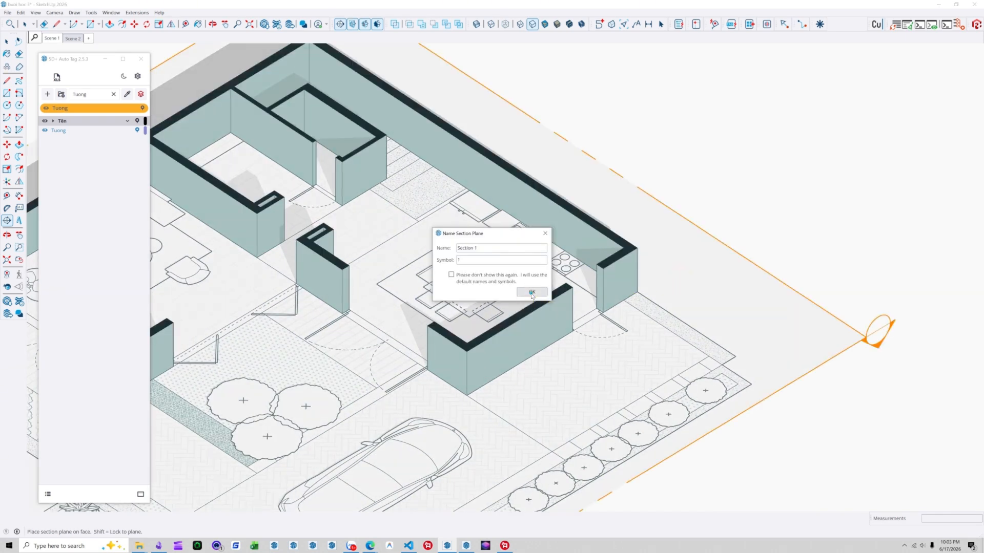
click(532, 294)
Step: Move the section plane down along the blue axis so it cuts through the walls
scroll(633, 240, down, 3)
click(727, 317)
key(m)
click(739, 327)
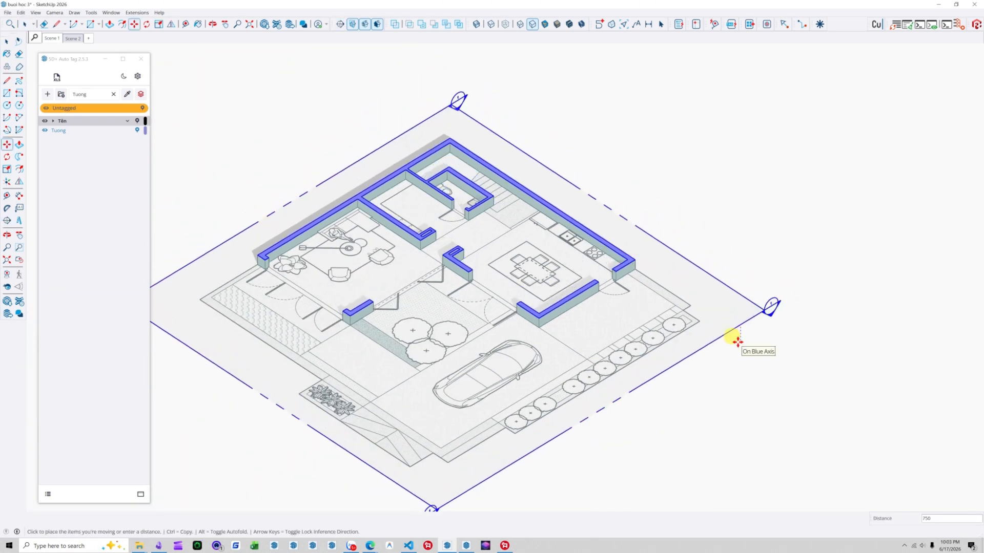
text(6)
key(Return)
key(space)
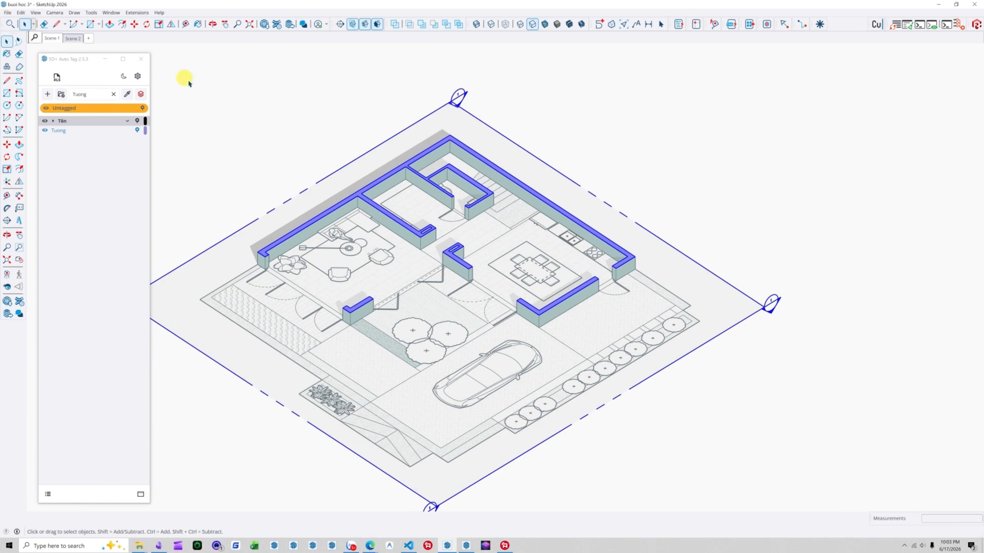
Step: Open Scene 1, activate the section cut in its top view and hide the section plane
click(49, 38)
click(352, 24)
right_click(752, 99)
click(773, 155)
click(816, 184)
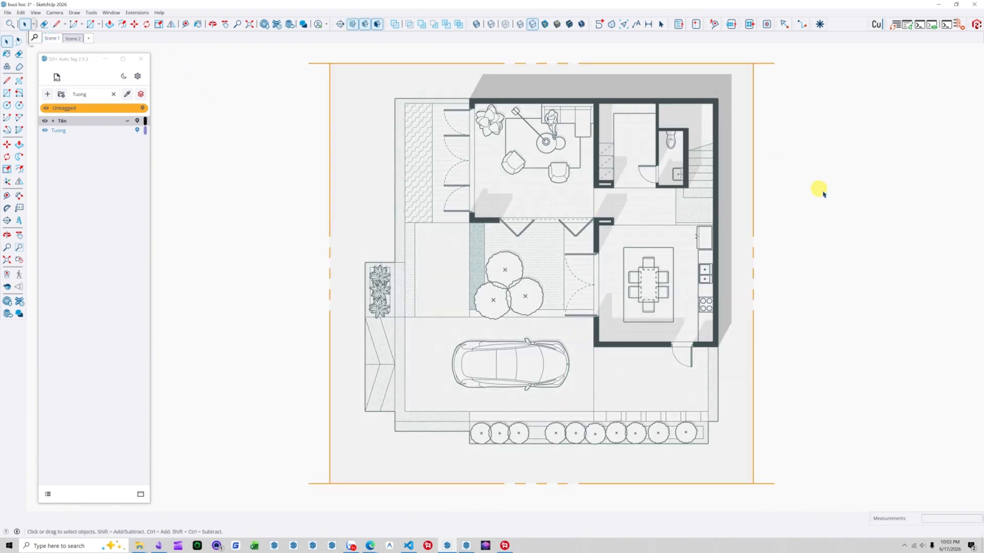
click(352, 24)
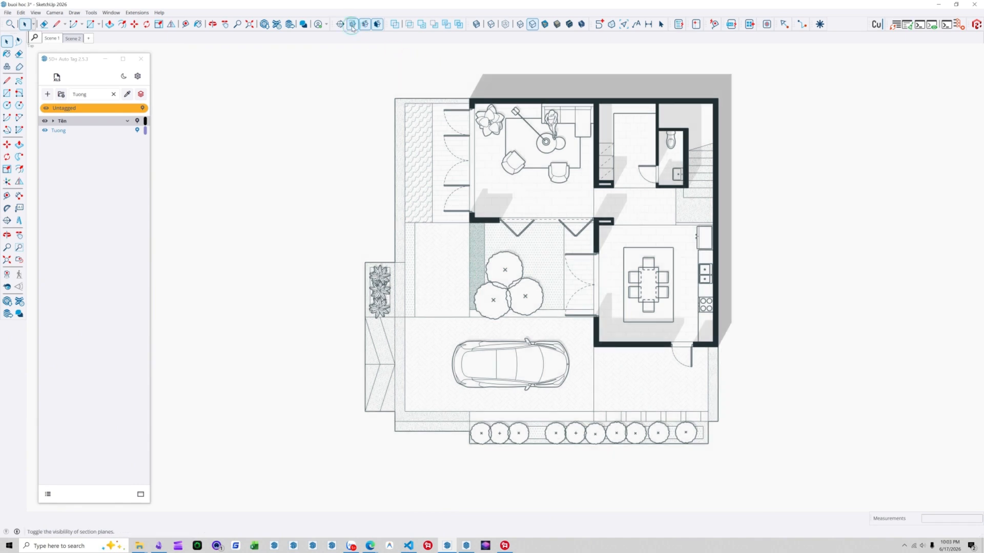
Step: Show the Default Tray and lighten the current style's Section Fill colour to a medium teal
click(115, 14)
click(125, 22)
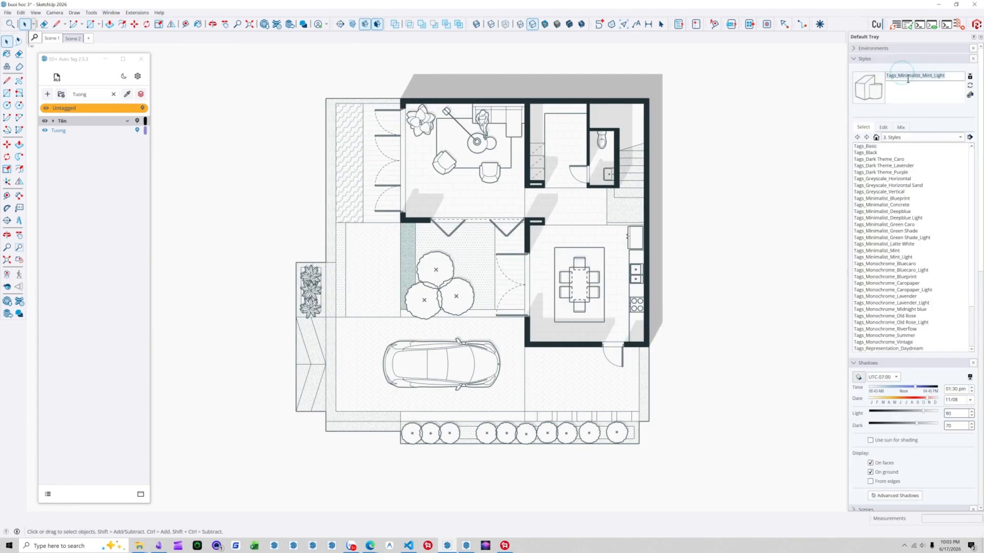
click(884, 128)
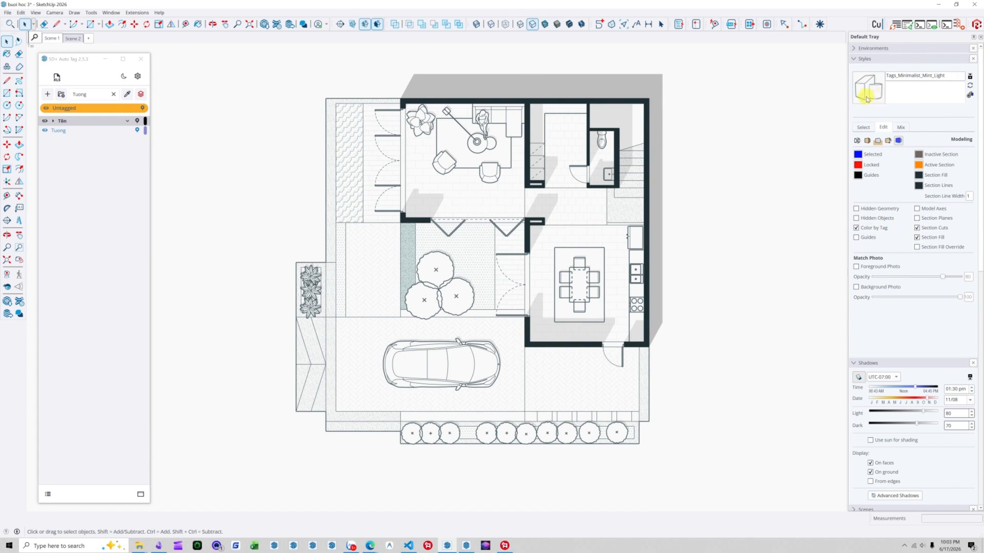
scroll(653, 214, up, 2)
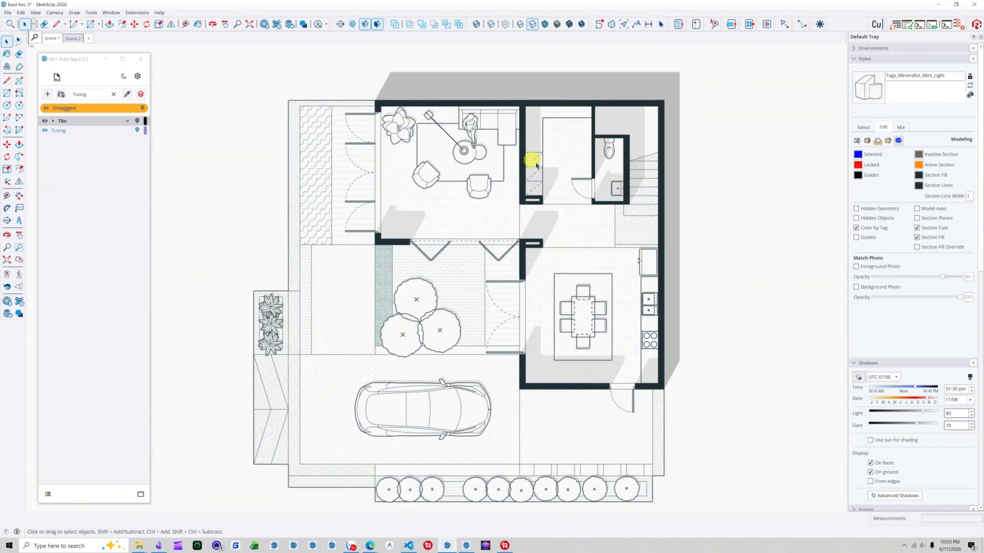
click(920, 178)
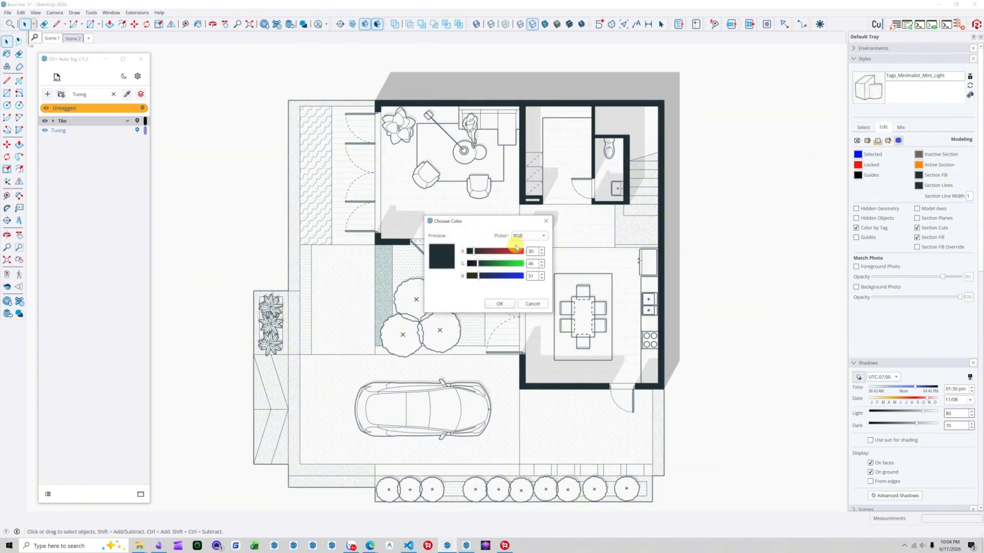
click(523, 237)
click(526, 207)
click(519, 265)
click(500, 304)
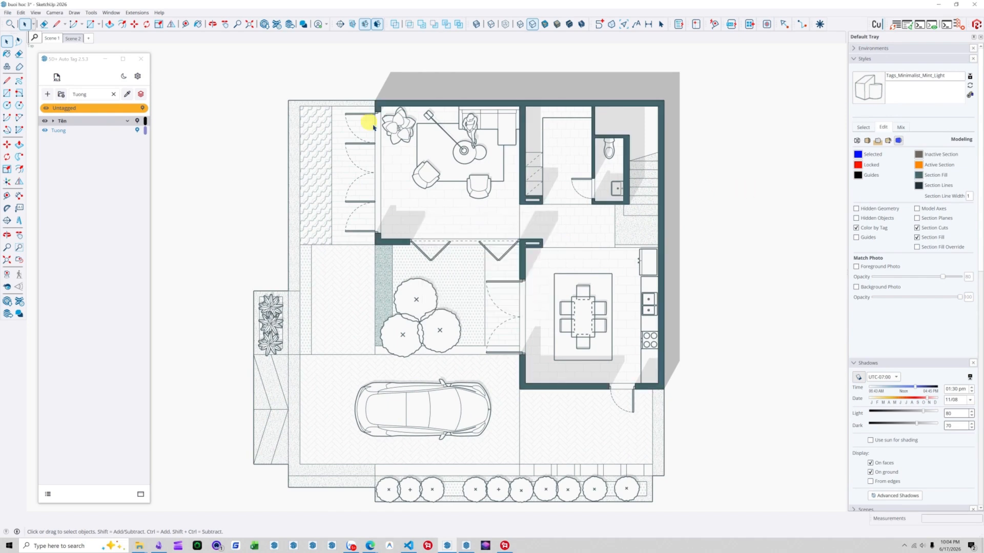
Step: Inspect the recoloured wall fill up close, update Scene 1 with the section style and check it against Scene 2
scroll(666, 380, up, 8)
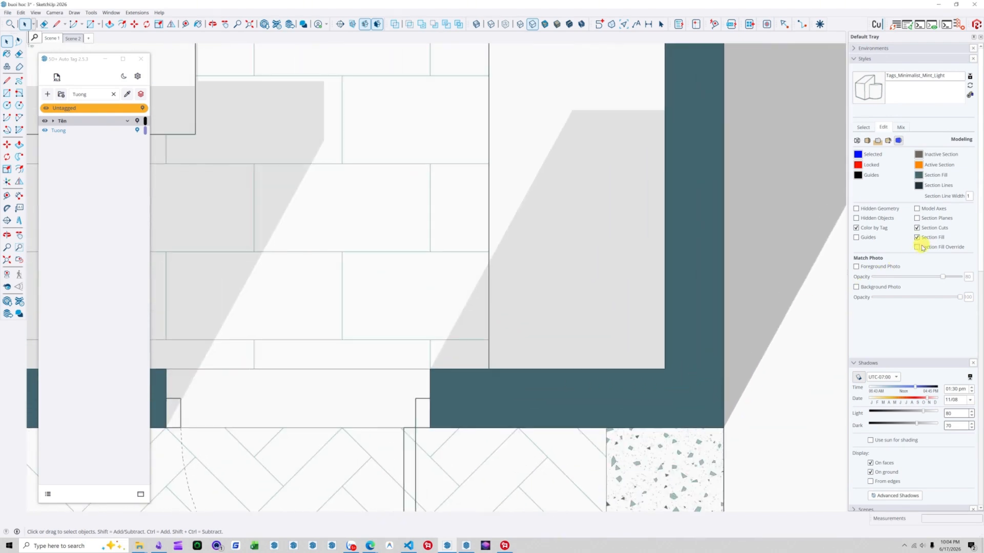
scroll(668, 369, down, 10)
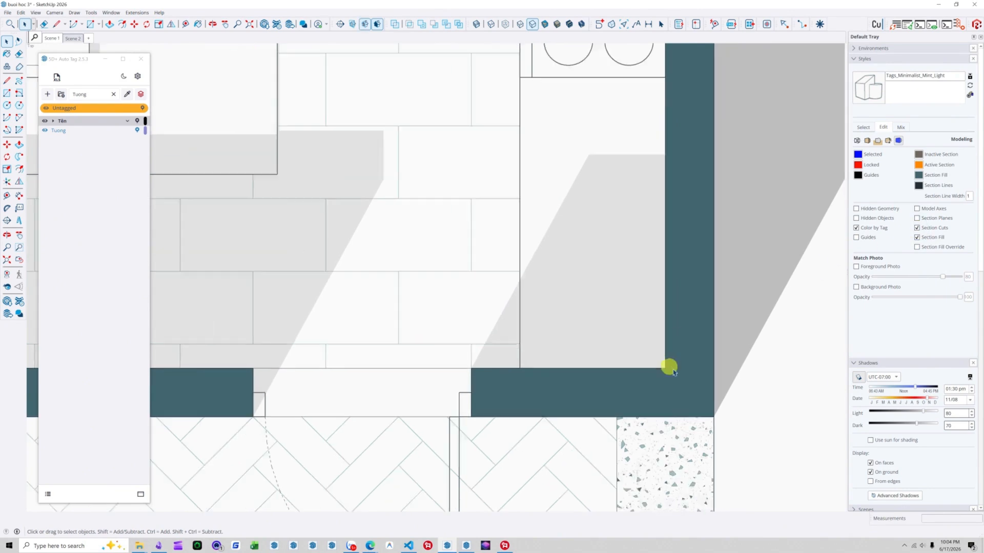
right_click(51, 38)
click(76, 75)
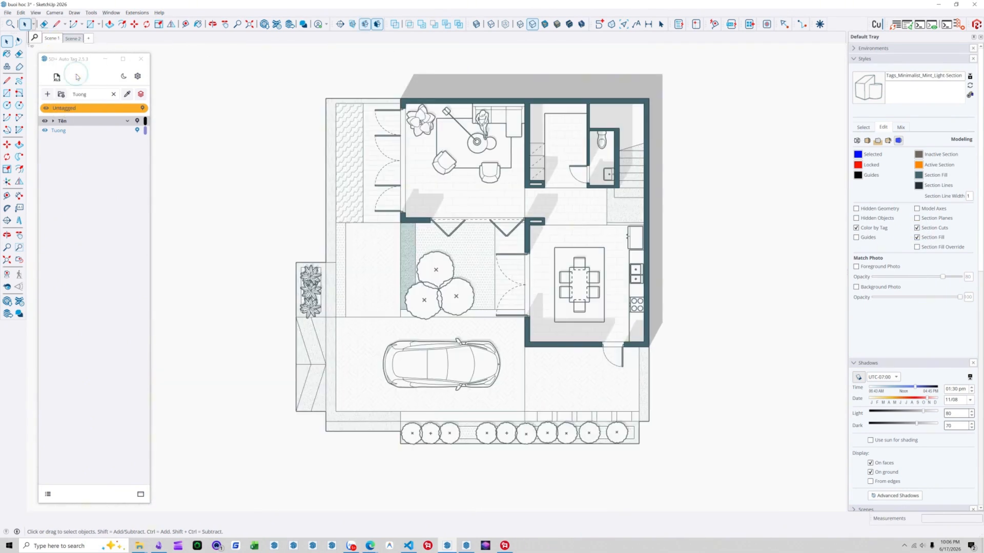
click(73, 39)
click(56, 38)
Step: Switch to the LayOut document and update the plan viewport's model reference
click(466, 545)
right_click(543, 276)
click(574, 334)
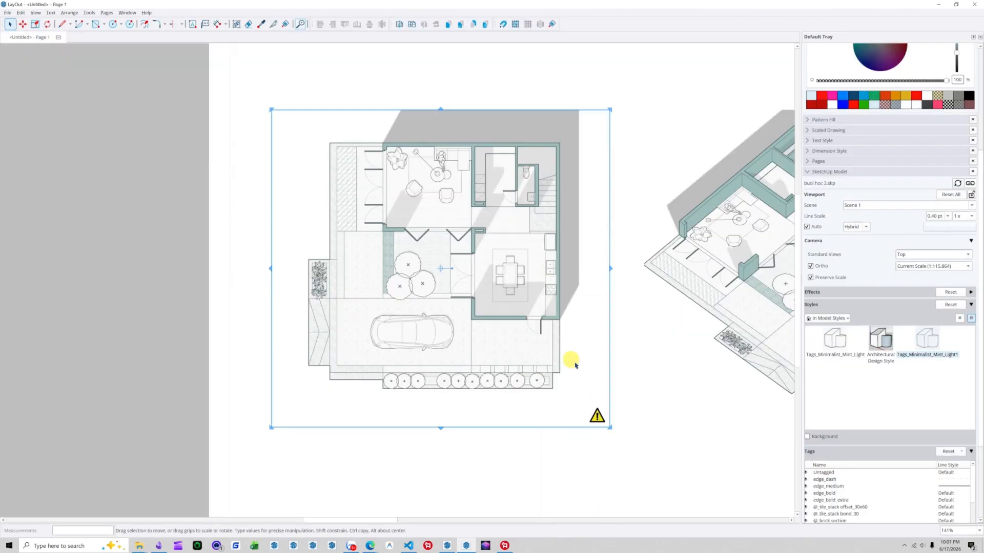
scroll(558, 282, down, 1)
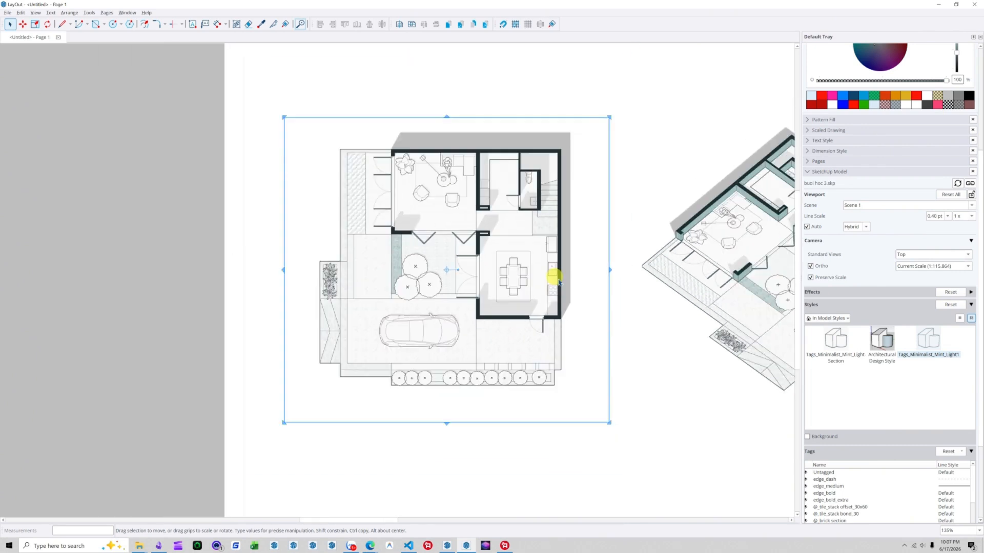
scroll(511, 216, up, 3)
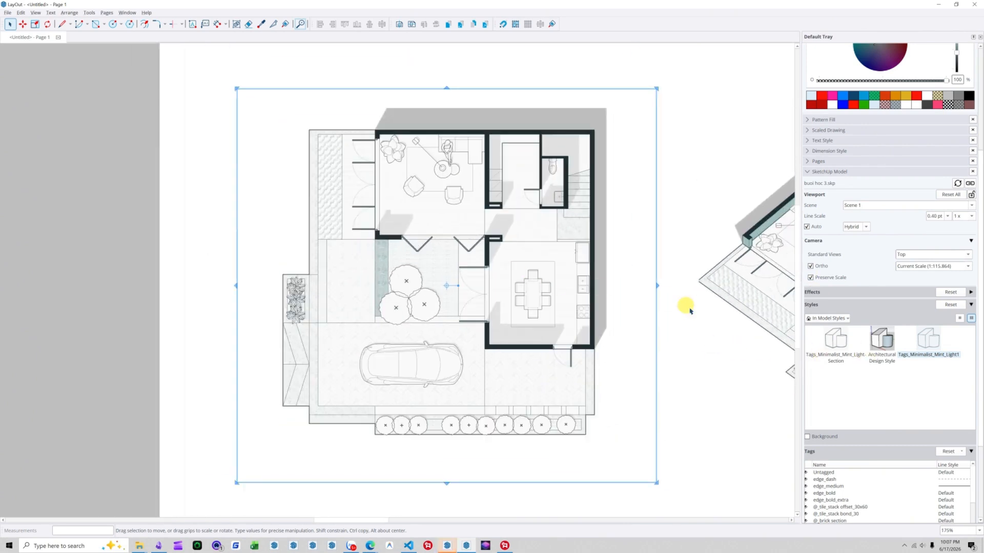
Step: Delete the PHÒNG KHÁCH and ĐỂ XE area labels from the floor plan
click(626, 291)
scroll(351, 94, up, 6)
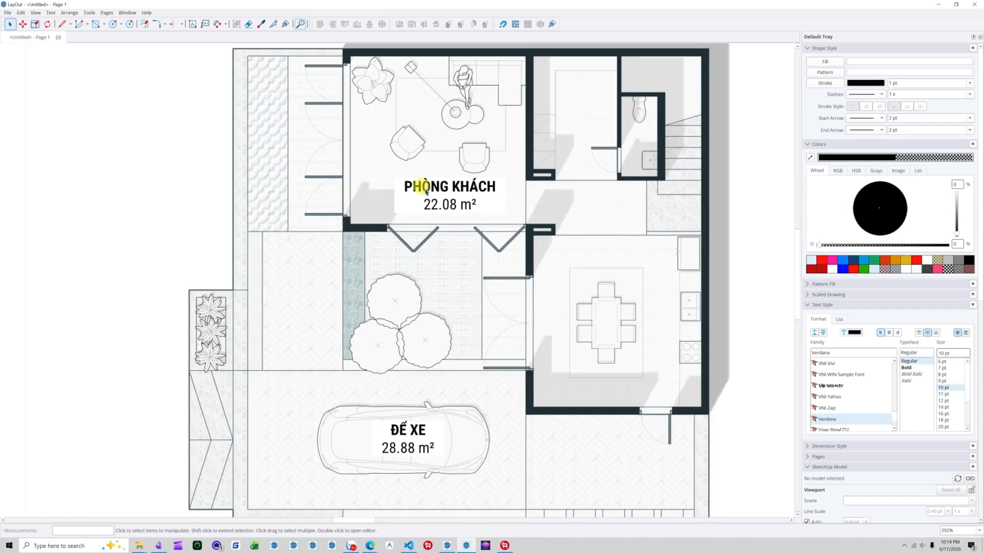
scroll(424, 190, up, 2)
scroll(450, 182, down, 4)
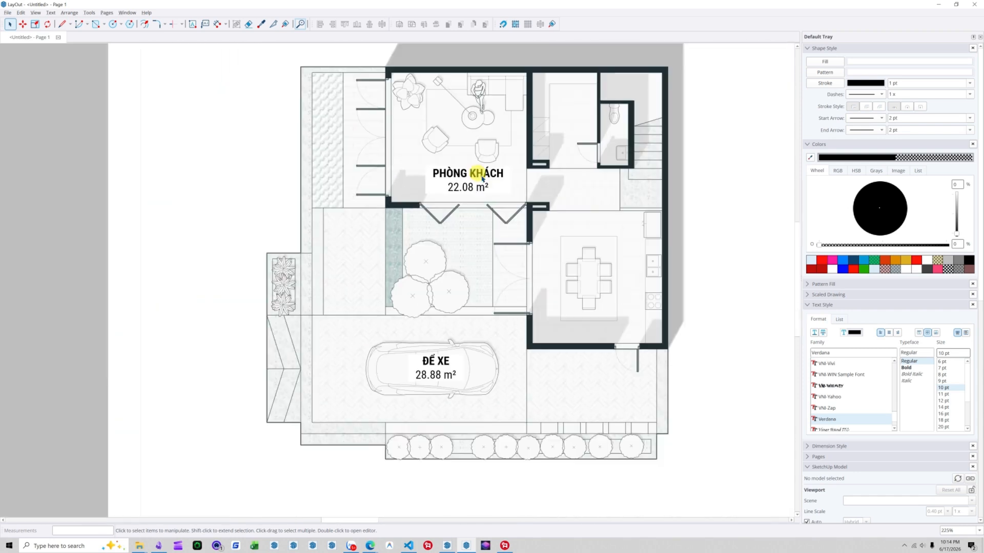
click(481, 179)
key(Delete)
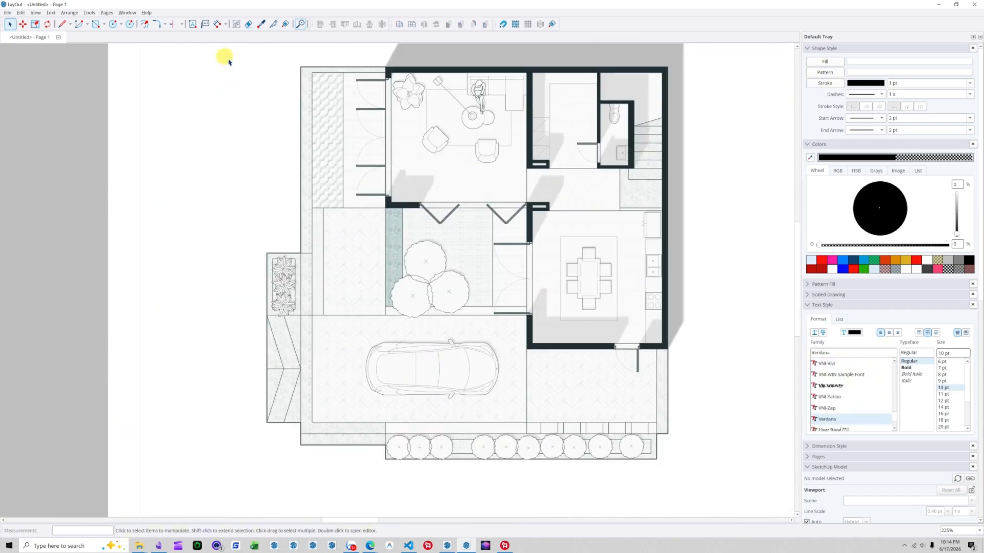
Step: Set the Label tool's stroke to solid black and add a coordinates label on the plan's upper edge, above the folding side doors
click(205, 25)
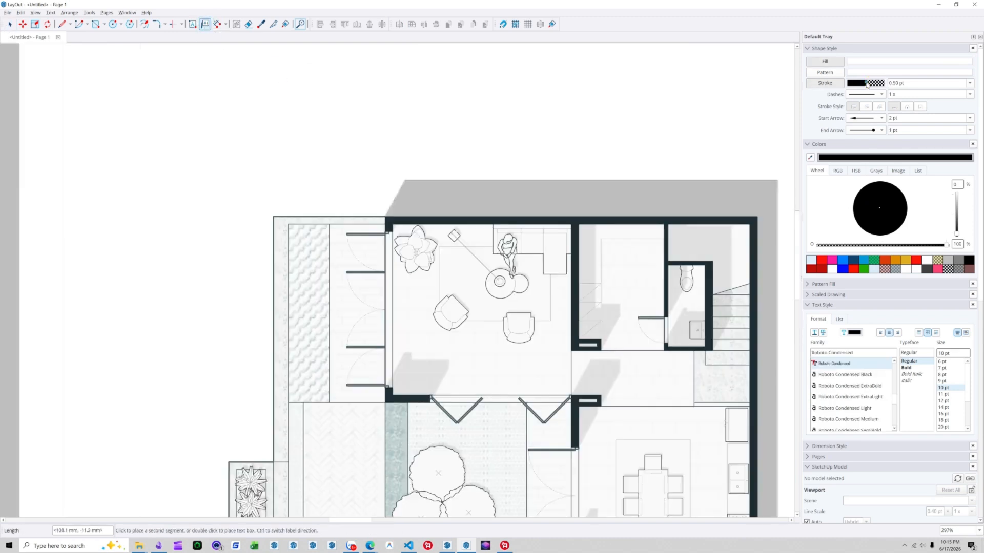
click(872, 84)
click(969, 260)
scroll(346, 179, up, 1)
click(364, 145)
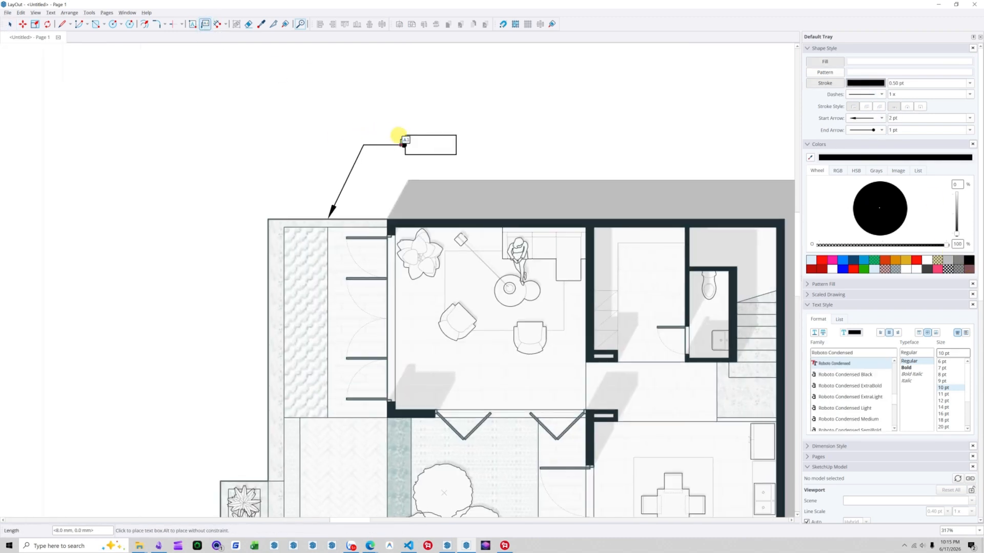
click(404, 145)
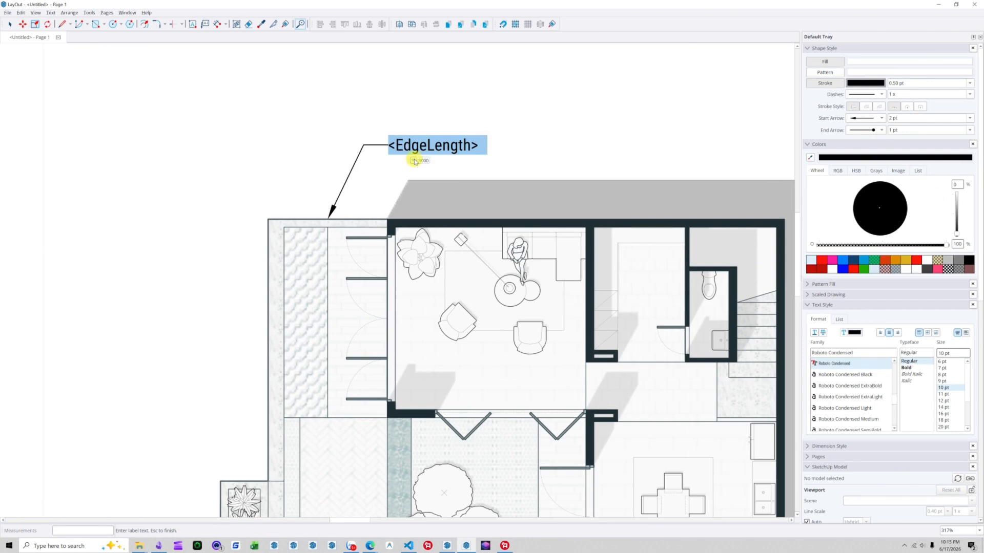
click(482, 194)
key(Escape)
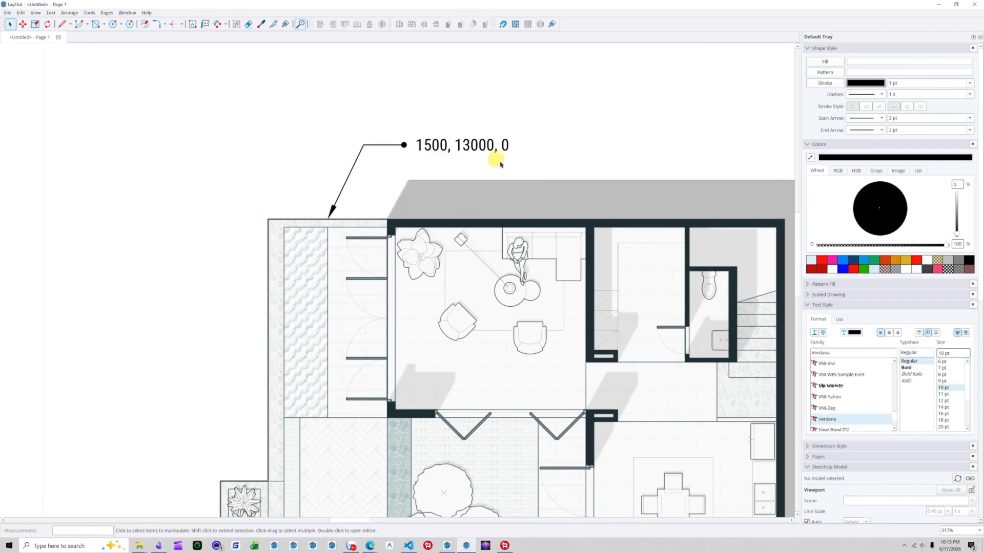
Step: Add a coordinates label to the plan's upper-left outer corner, with its text placed out to the left
scroll(393, 90, up, 2)
click(205, 24)
click(325, 219)
scroll(312, 196, down, 6)
click(274, 159)
click(207, 170)
scroll(386, 132, down, 7)
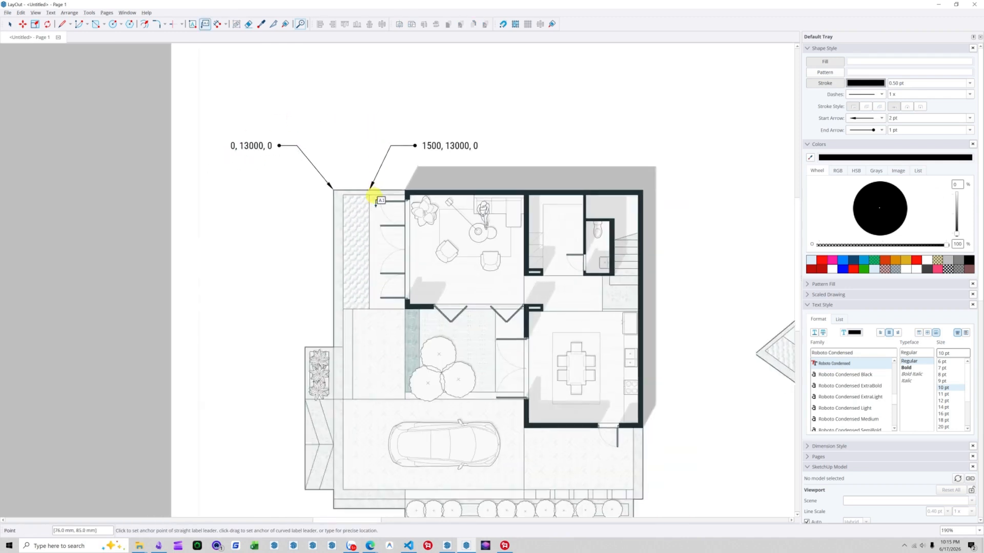
Step: Add a coordinates label to the building's upper-right wall corner and prefix its text with P1
scroll(583, 179, up, 4)
click(476, 179)
click(516, 139)
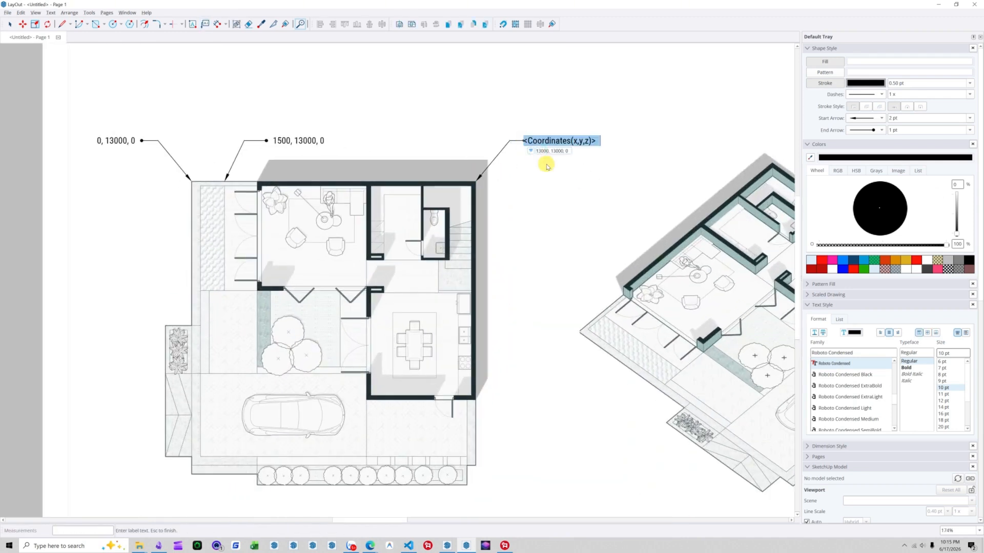
click(524, 141)
text(dI)
key(BackSpace)
key(BackSpace)
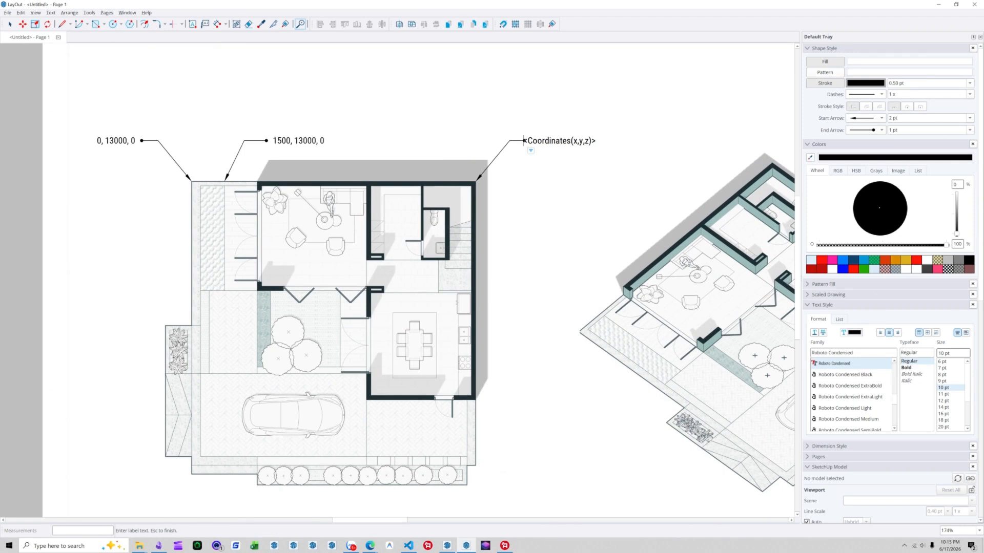
key(Caps_Lock)
text(Dinh)
click(600, 163)
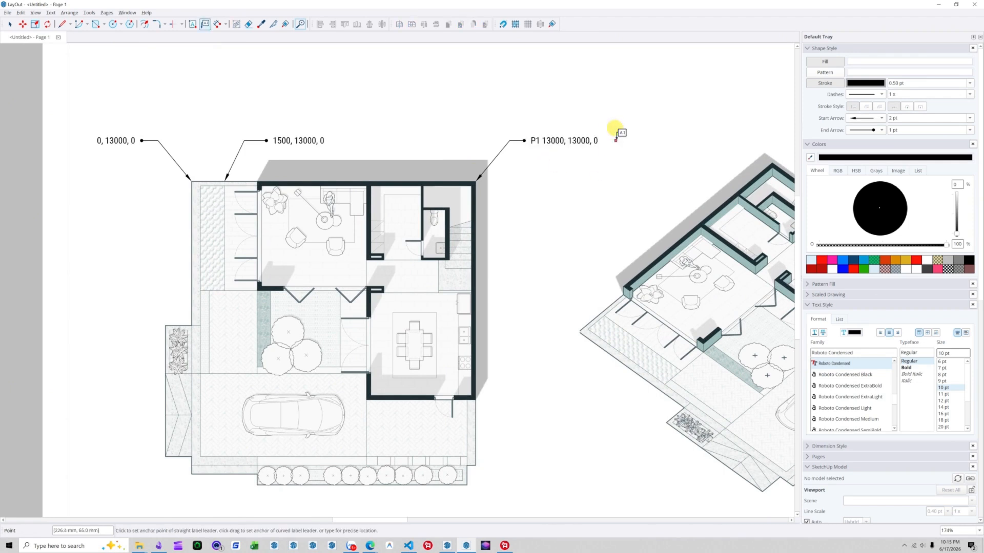
Step: Edit the P1 label so an equals sign separates the point name from its coordinates
key(space)
scroll(573, 143, up, 7)
double_click(493, 140)
click(479, 138)
text(=)
drag(491, 134, 497, 135)
drag(647, 135, 660, 142)
click(637, 209)
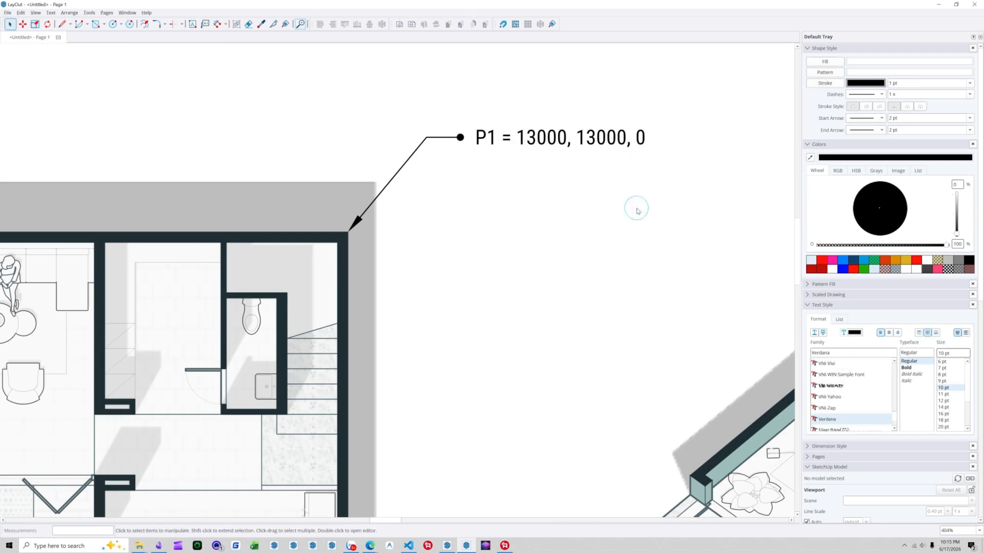
Step: Place a label on the herringbone-paved yard face and switch its text from coordinates to Face Area
scroll(636, 209, down, 6)
scroll(413, 169, down, 5)
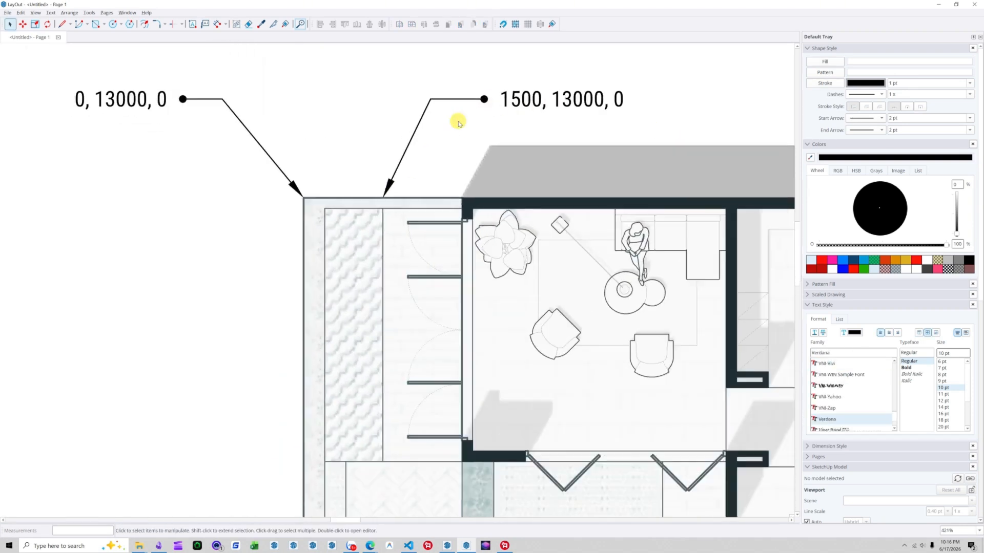
click(206, 25)
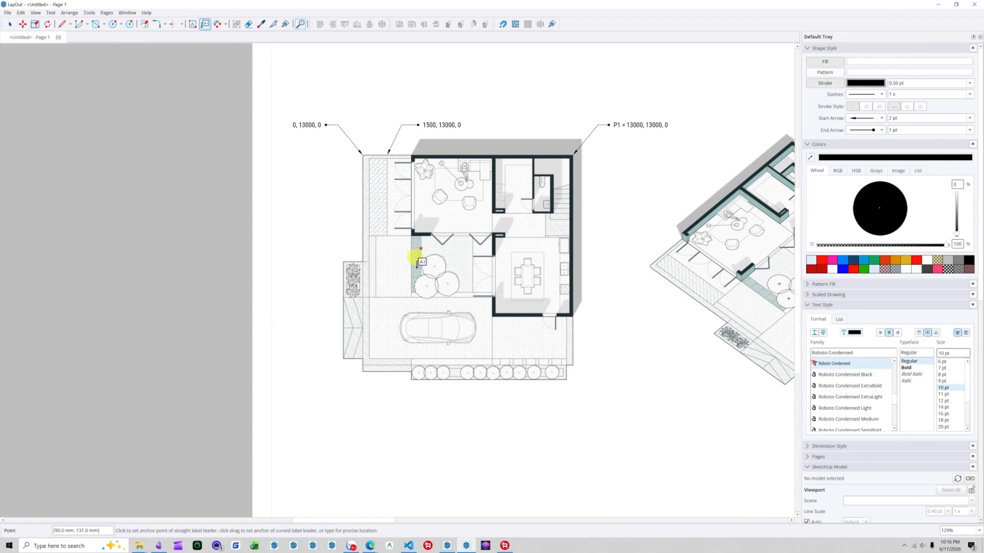
scroll(407, 250, up, 5)
click(399, 273)
click(398, 212)
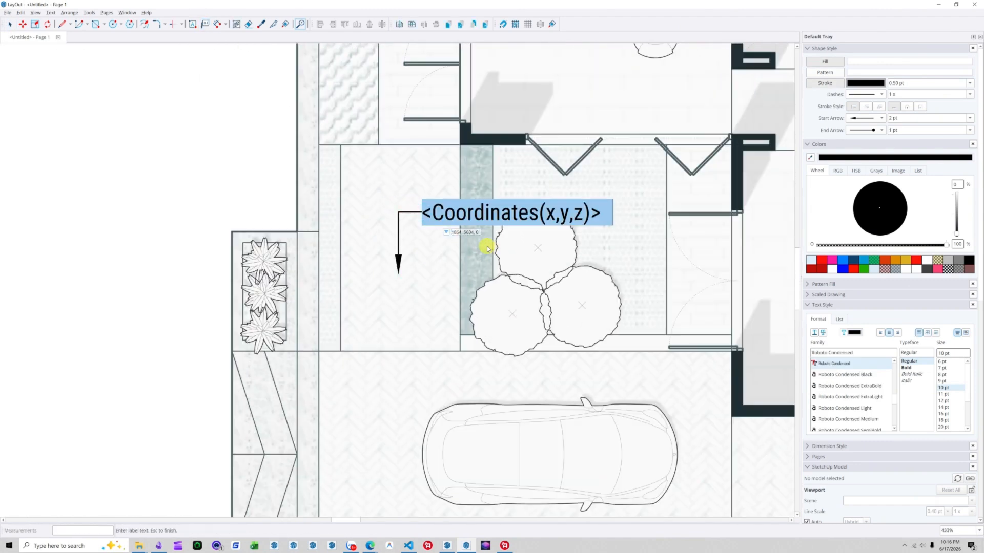
click(446, 233)
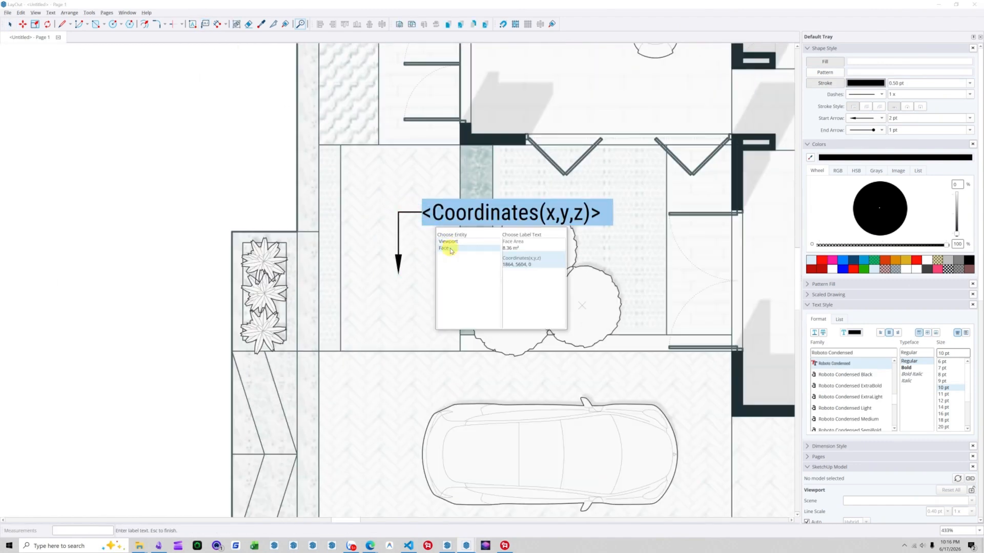
click(516, 247)
click(454, 213)
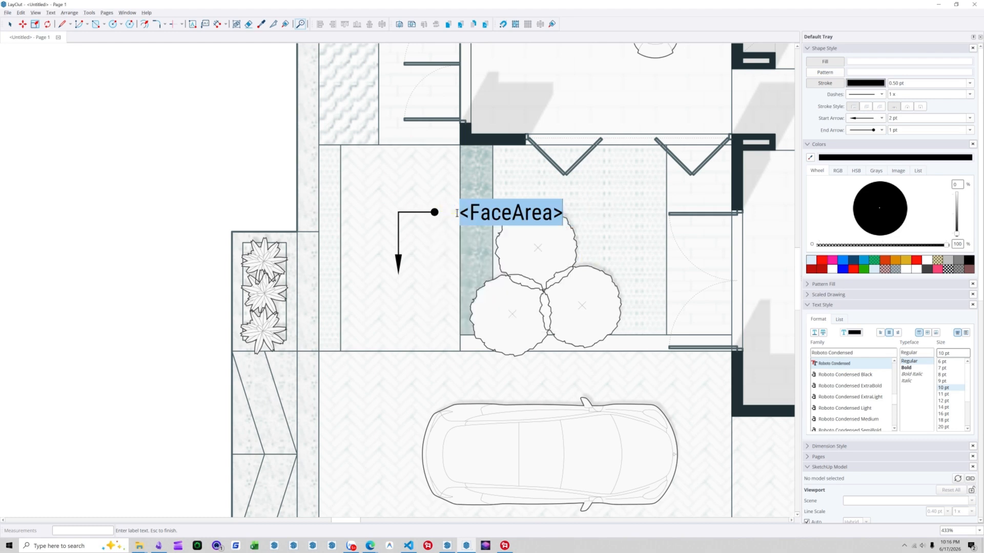
Step: Add the heading SÂN on its own line above the yard label's area value and finish the label
click(457, 213)
text(SÂN)
key(Return)
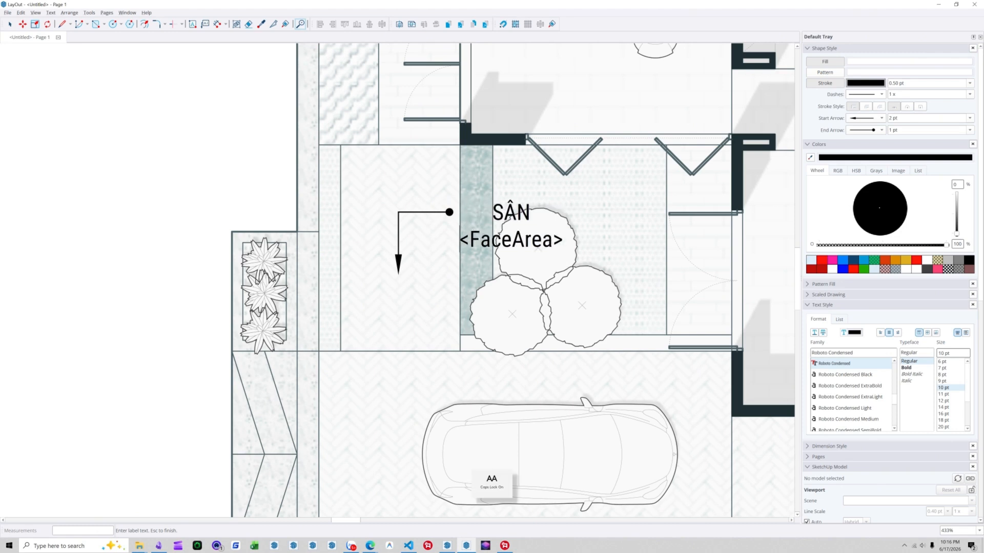
click(606, 247)
key(space)
scroll(480, 213, down, 3)
click(480, 213)
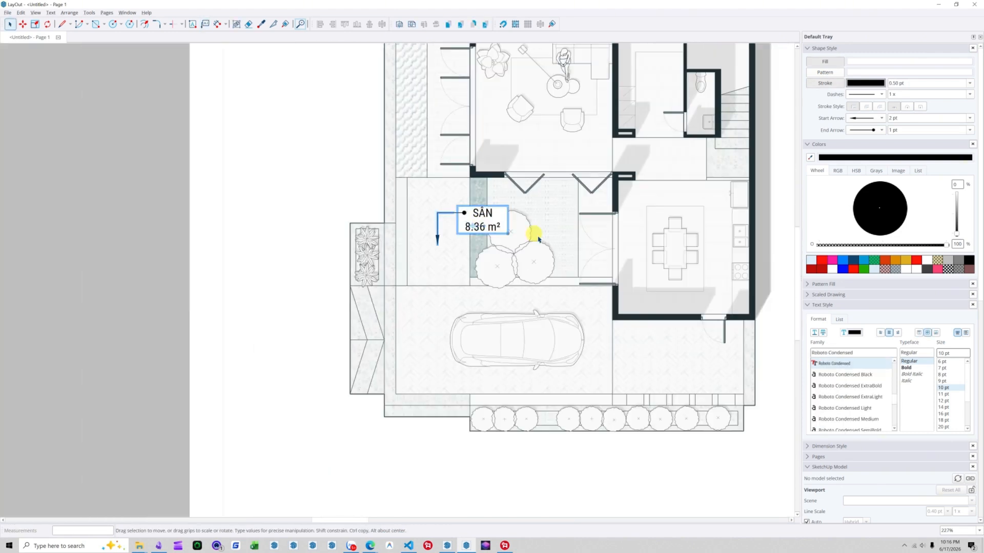
click(514, 271)
scroll(498, 237, up, 1)
middle_drag(498, 237, 441, 239)
scroll(461, 236, down, 1)
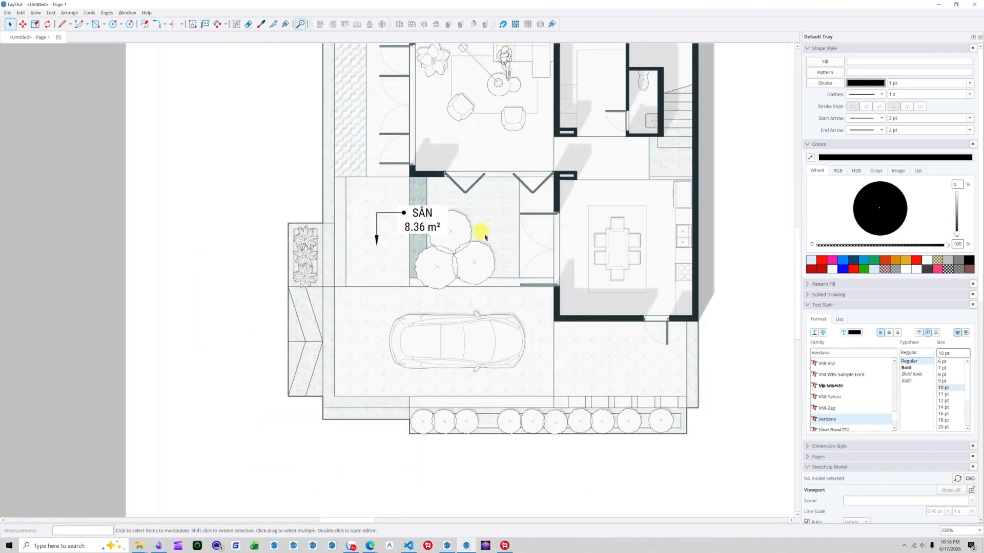
scroll(434, 223, up, 4)
scroll(416, 222, down, 4)
scroll(436, 217, down, 3)
scroll(440, 223, up, 1)
scroll(446, 226, down, 1)
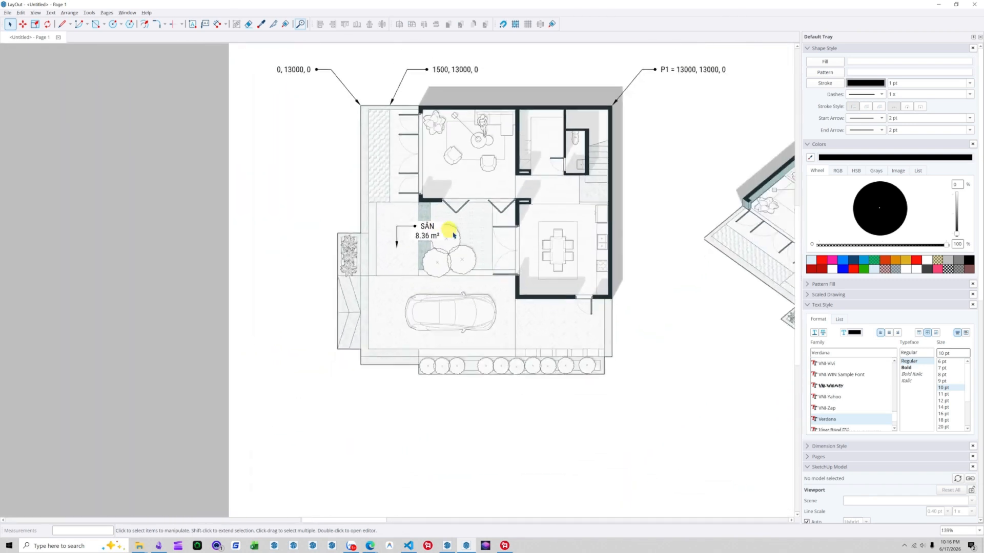
scroll(473, 208, down, 1)
scroll(516, 158, up, 1)
scroll(516, 157, up, 1)
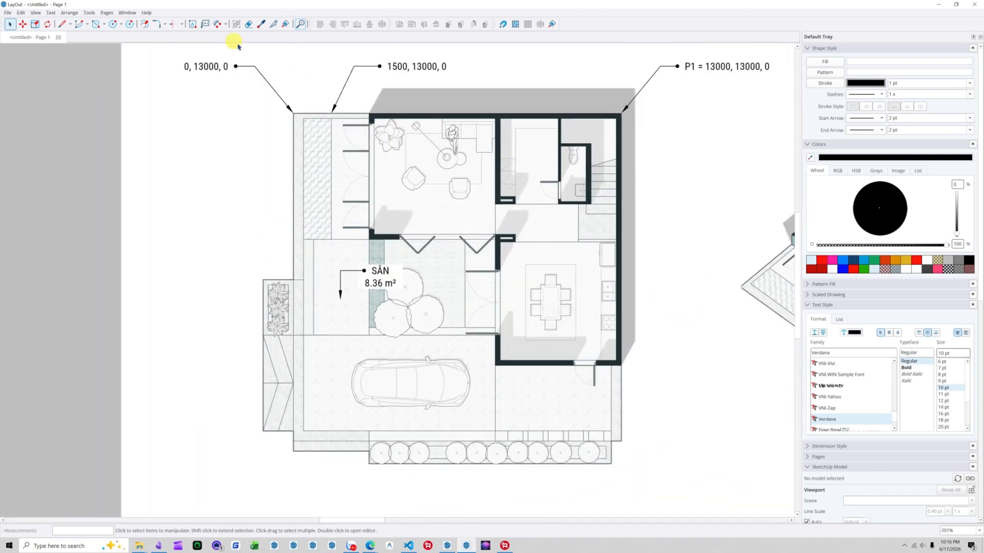
Step: Label the living room's corner plant with its component definition name, placing the text above the building
click(203, 24)
scroll(417, 193, up, 4)
click(361, 203)
scroll(416, 109, down, 2)
double_click(430, 96)
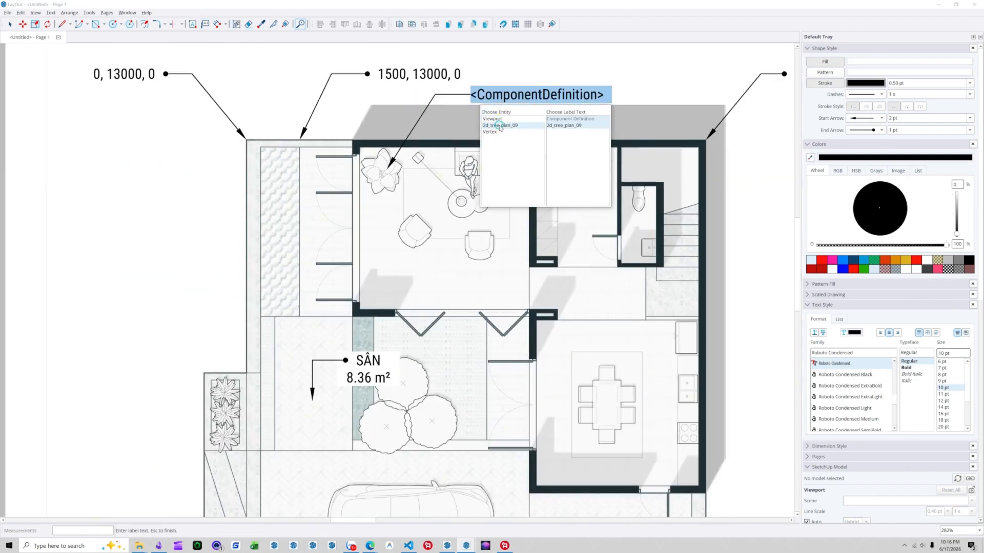
click(650, 72)
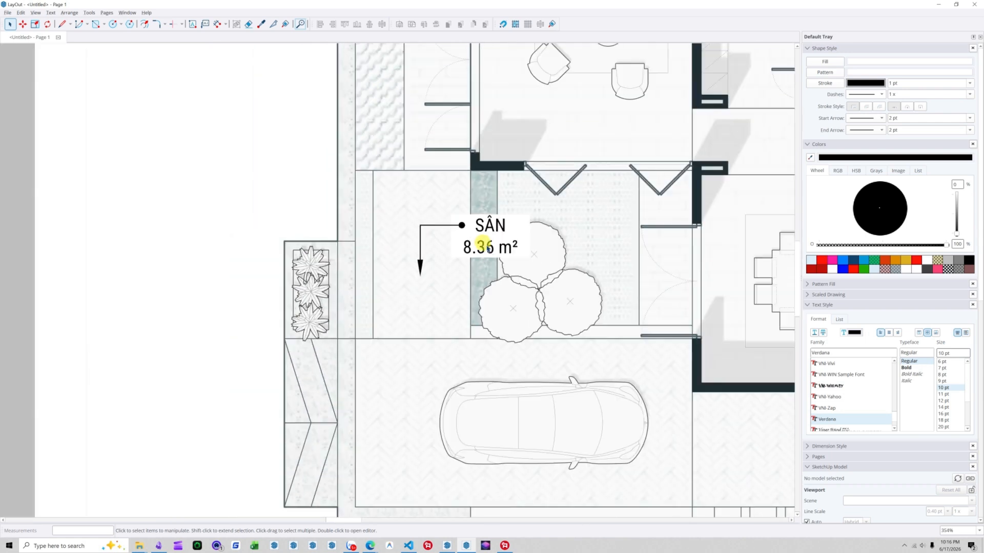
Step: Hide the SÂN label's leader line and its end markers by giving its stroke a fully transparent color
scroll(464, 248, down, 3)
scroll(455, 257, up, 3)
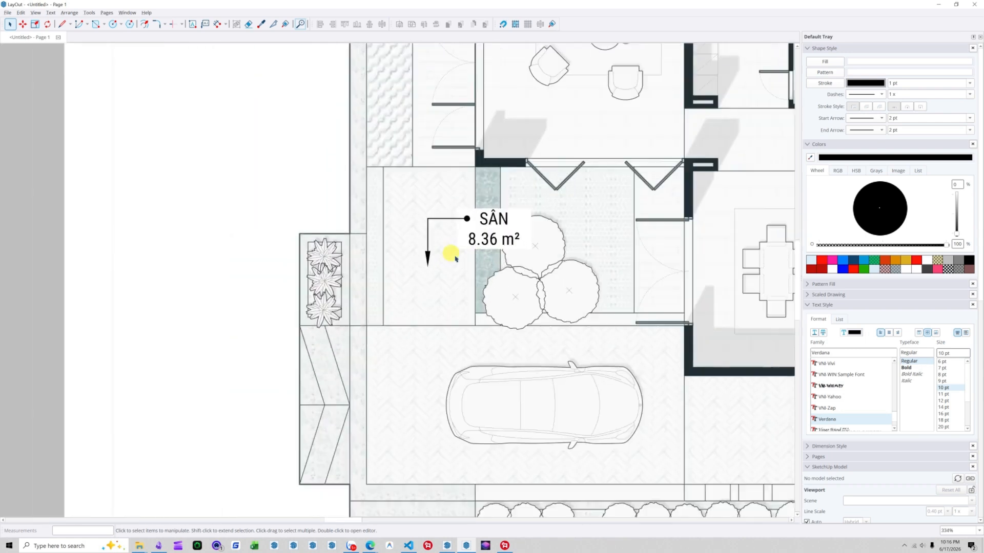
scroll(455, 259, up, 2)
scroll(487, 211, down, 1)
scroll(487, 205, up, 3)
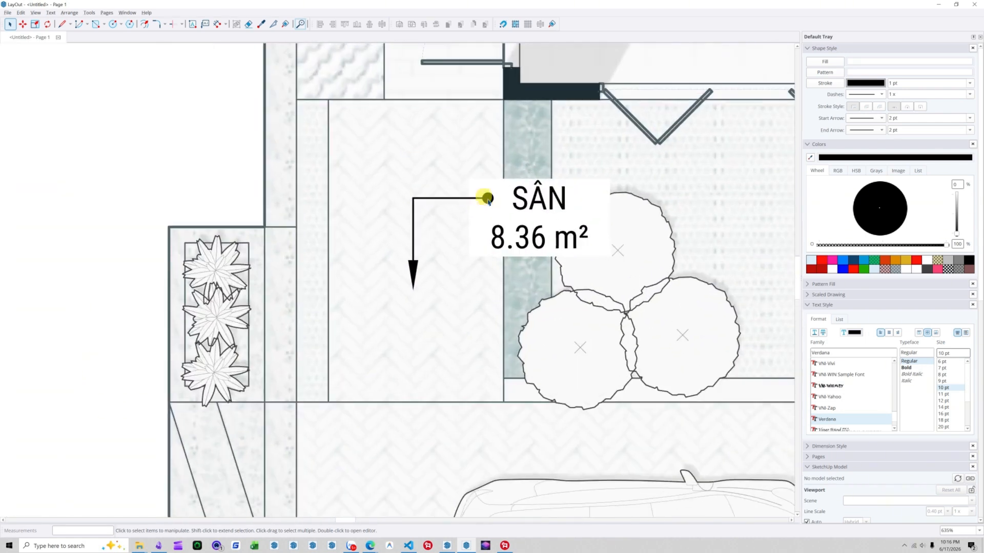
scroll(393, 183, up, 4)
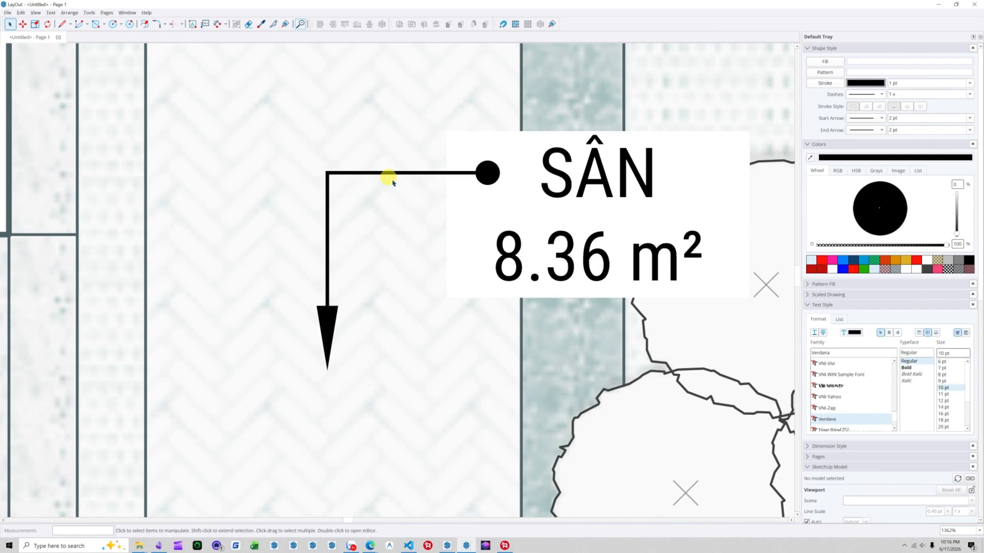
click(392, 175)
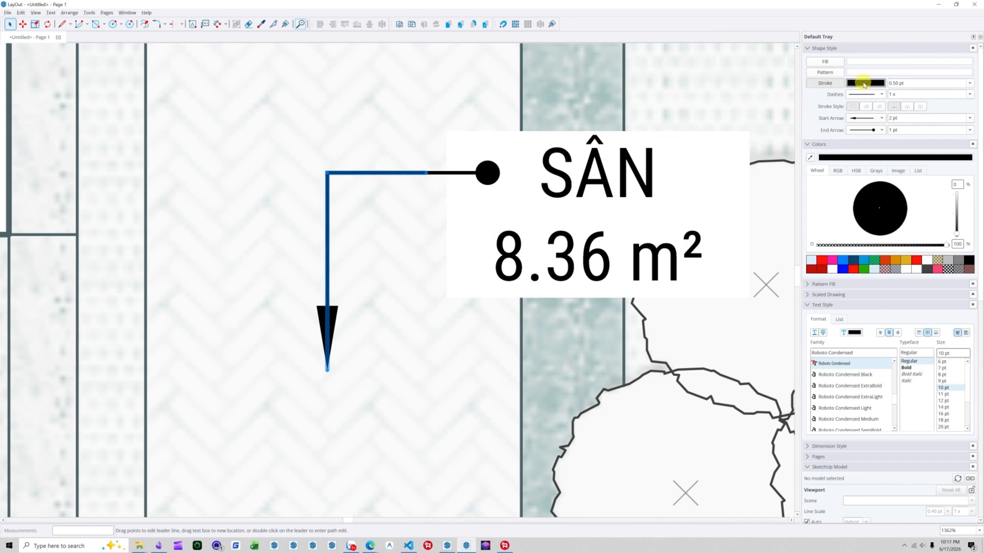
click(949, 270)
double_click(403, 172)
click(489, 209)
key(Escape)
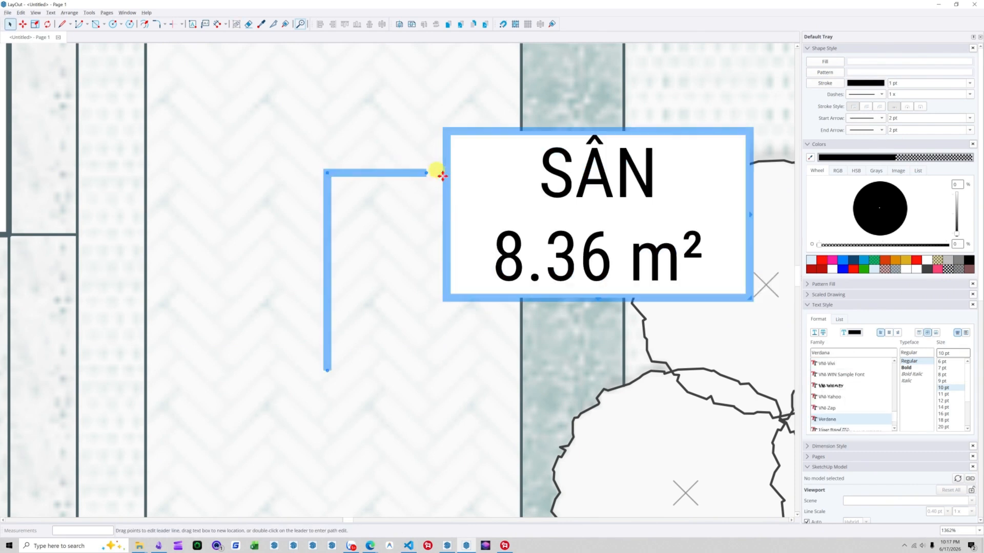
Step: Move the SÂN label's text off the water strip and onto the herringbone-paved yard area
click(425, 302)
scroll(413, 206, down, 5)
click(425, 225)
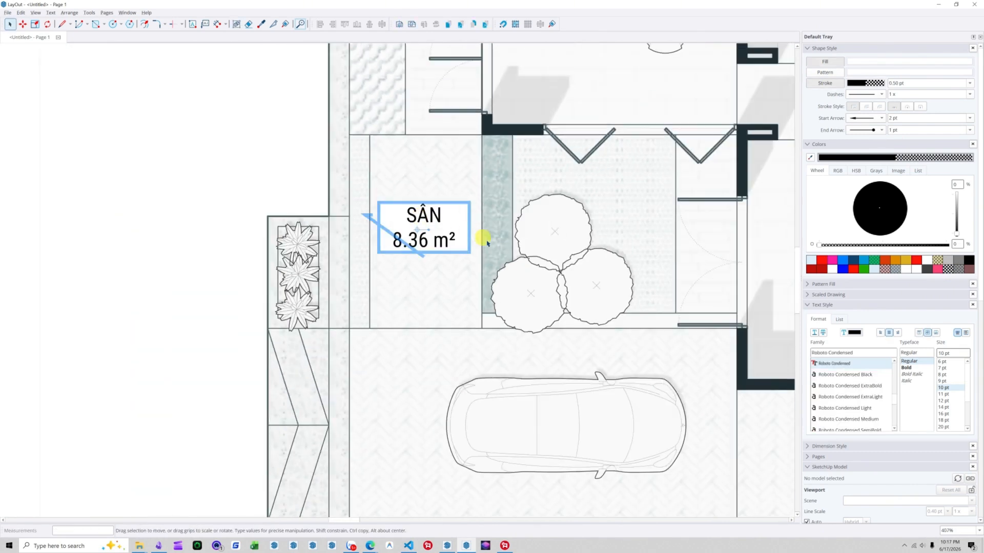
scroll(491, 248, down, 1)
scroll(451, 226, up, 3)
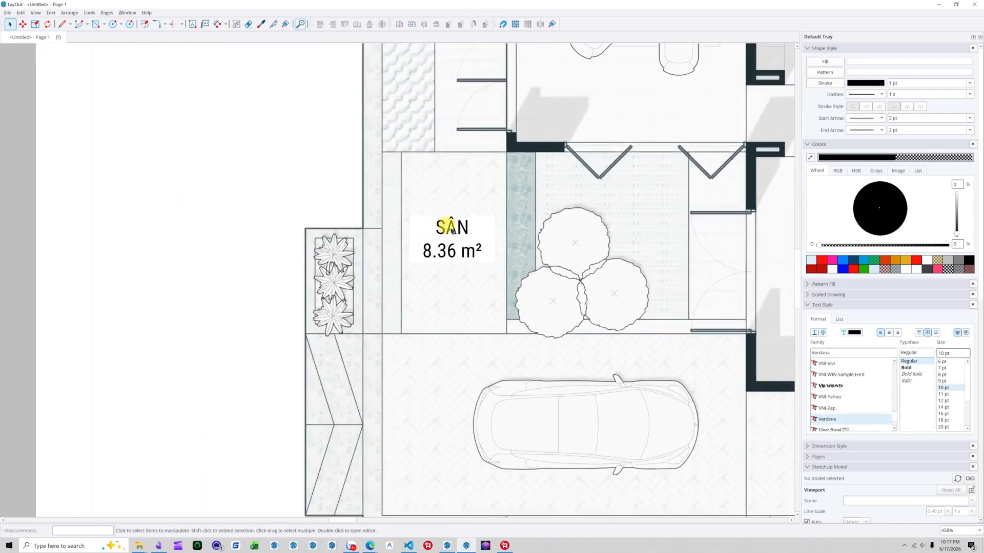
scroll(477, 237, up, 2)
Step: Nudge the SÂN label in small increments to adjust its position within the herringbone paving
mouse_move(476, 215)
mouse_down()
mouse_move(523, 198)
mouse_move(478, 203)
mouse_up()
key(Right)
key(Right)
key(Left)
key(Left)
key(Left)
key(Right)
key(Right)
key(Up)
key(Up)
key(Up)
key(Down)
key(Down)
key(Down)
key(Down)
key(Down)
key(Down)
key(Down)
key(Down)
key(Down)
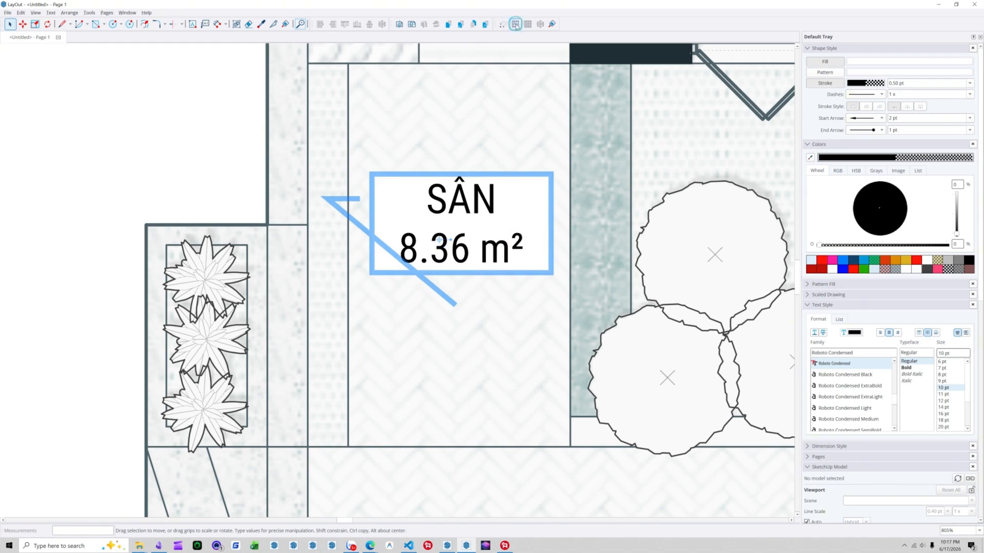
Step: Turn object snap off and freely reposition the SÂN label near the middle of the paved yard strip
click(69, 13)
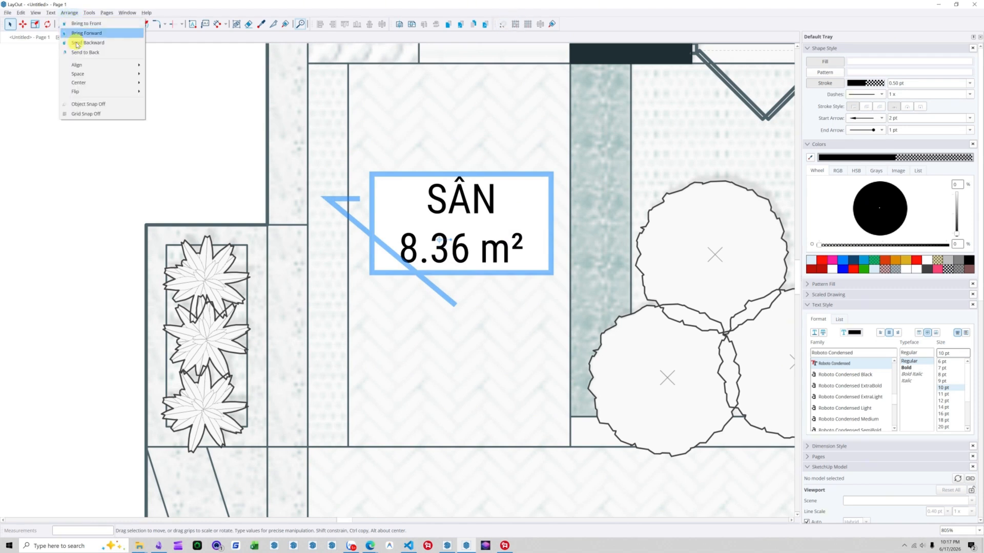
click(87, 105)
click(451, 209)
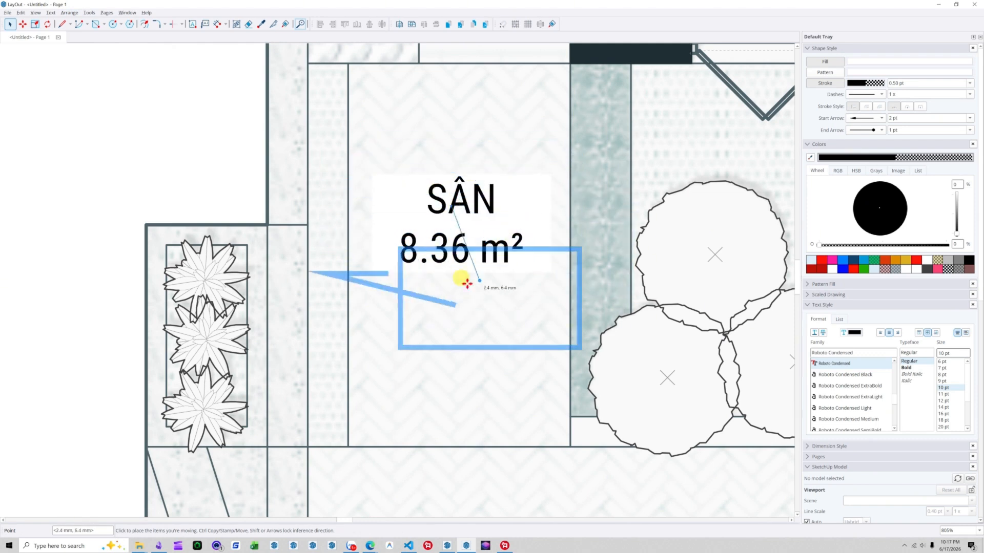
click(450, 232)
scroll(475, 200, down, 3)
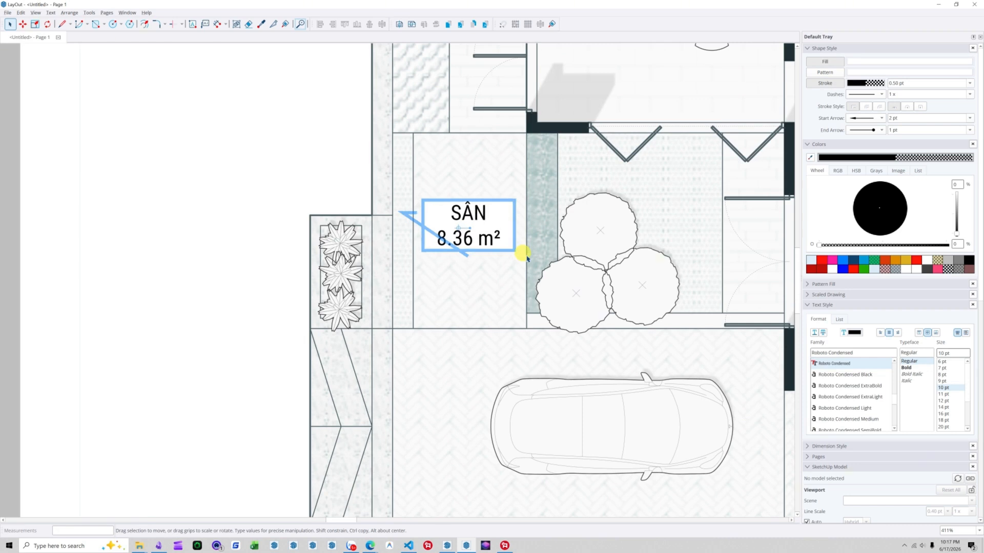
key(shift+Right)
key(shift+Right)
key(shift+Right)
scroll(487, 197, down, 4)
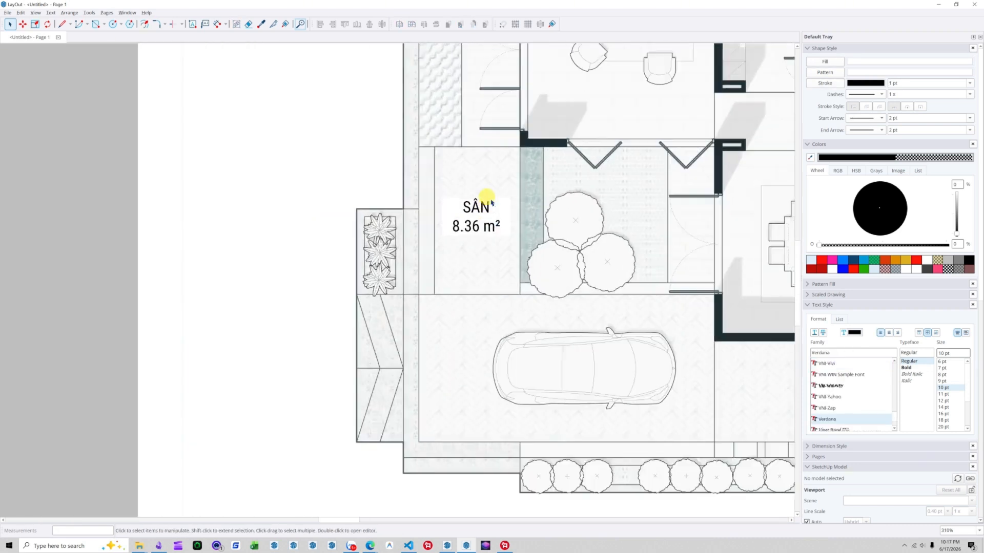
Step: Make the SÂN heading bold in the yard label, keeping the area line regular
scroll(500, 234, down, 3)
scroll(553, 226, up, 3)
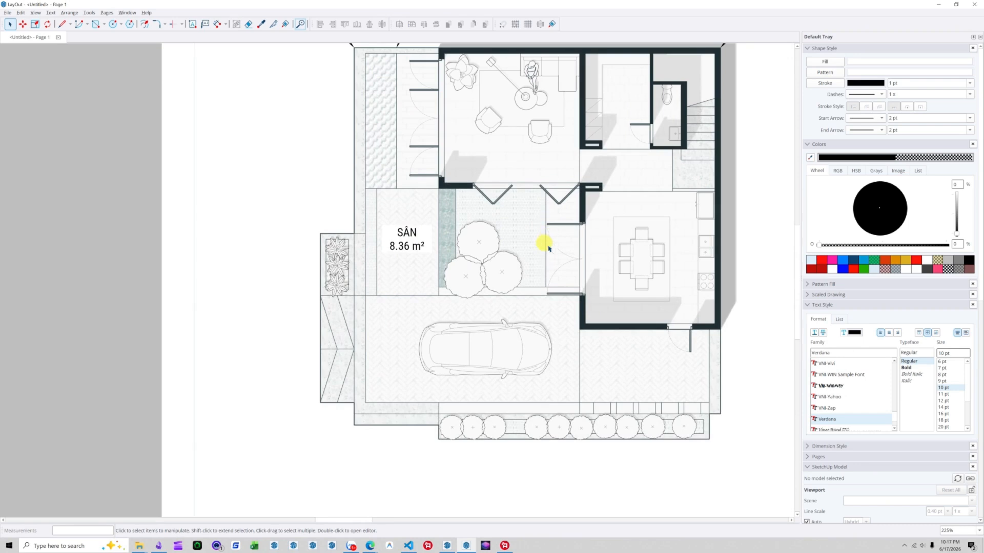
scroll(412, 233, up, 3)
double_click(393, 231)
drag(388, 231, 422, 230)
key(ctrl+b)
click(377, 285)
scroll(379, 284, down, 3)
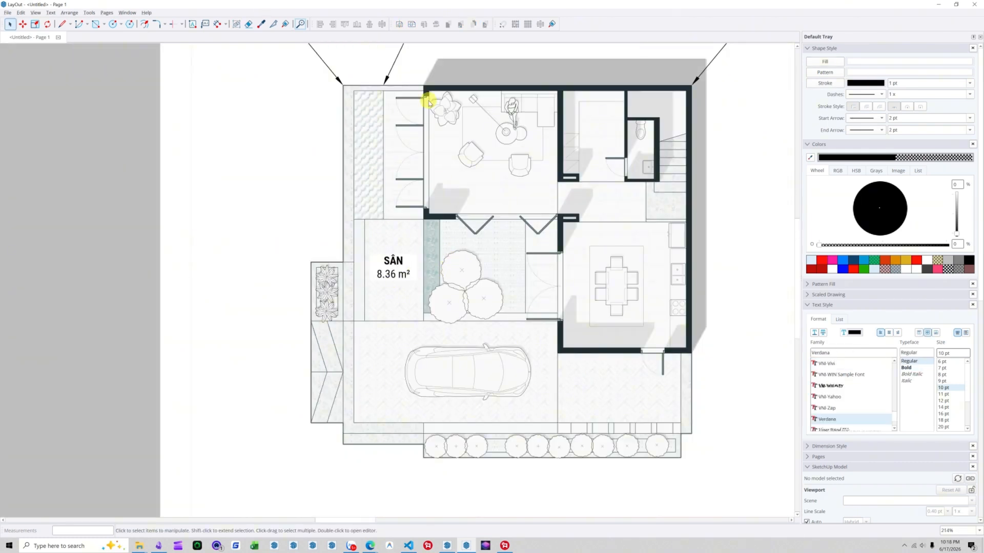
Step: Place a Face Area label on the living room floor, with its text between the armchairs and the folding doors
click(205, 24)
scroll(402, 252, up, 3)
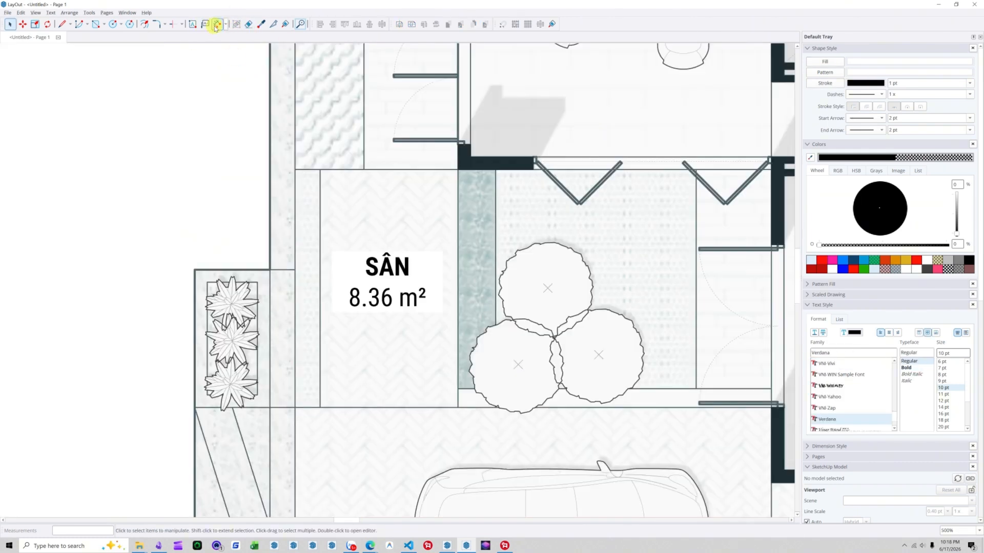
scroll(460, 201, down, 2)
scroll(491, 168, up, 6)
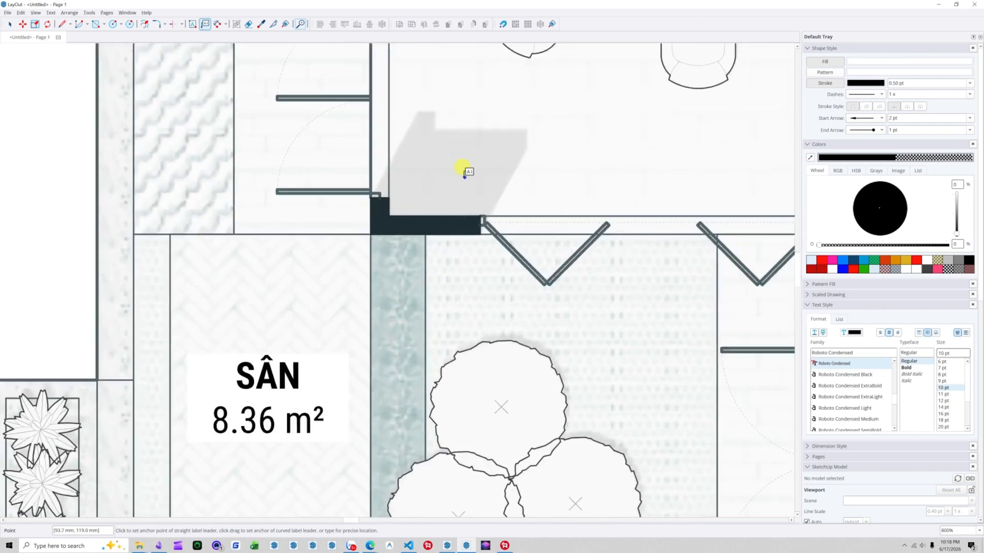
click(491, 168)
scroll(505, 146, down, 2)
scroll(506, 111, down, 1)
key(s)
click(346, 269)
scroll(457, 165, down, 1)
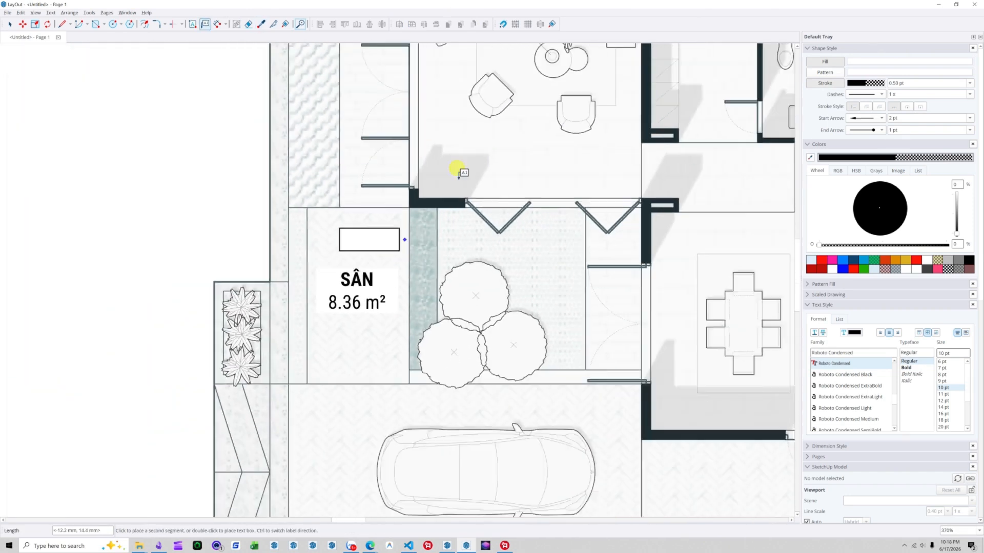
scroll(449, 160, up, 2)
click(503, 169)
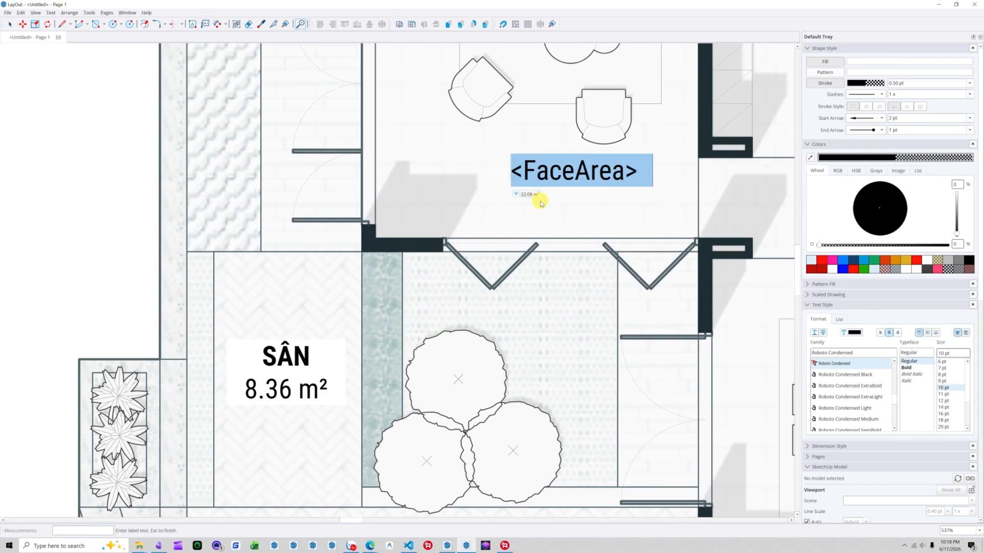
Step: Add the bold heading PHÒNG KHÁCH above the living room label's area value and finish the label
click(513, 172)
key(Return)
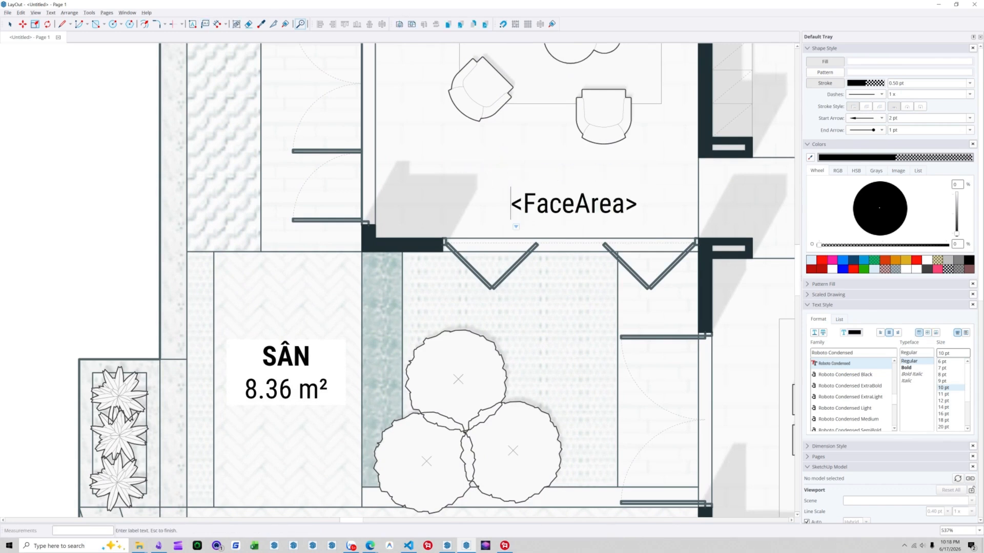
text(PHÒNG KHACH`)
key(BackSpace)
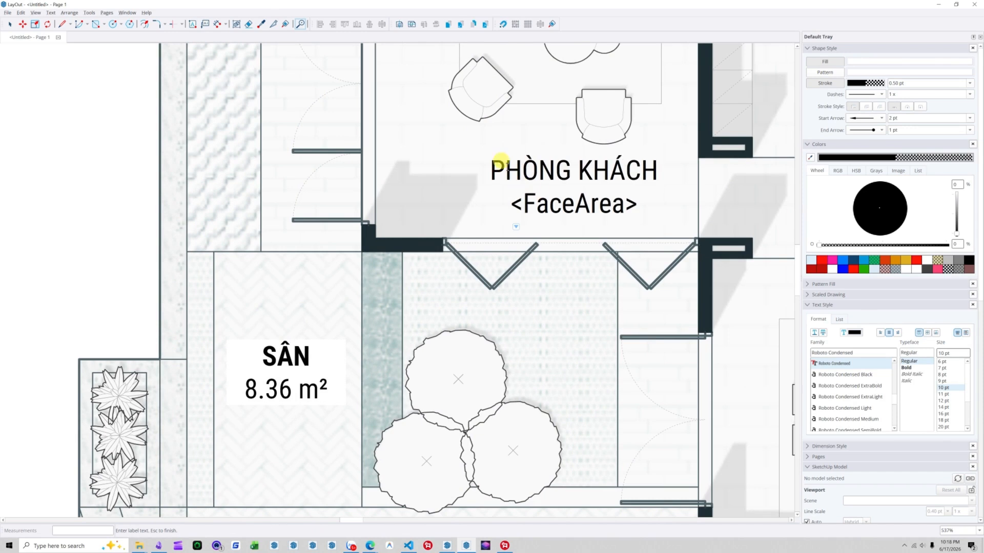
drag(490, 160, 708, 160)
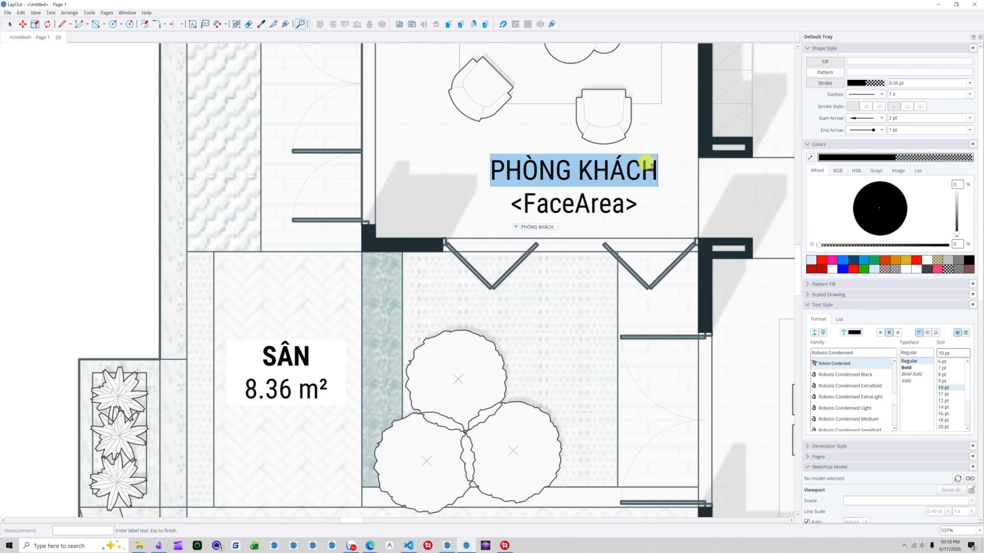
key(ctrl+b)
key(Escape)
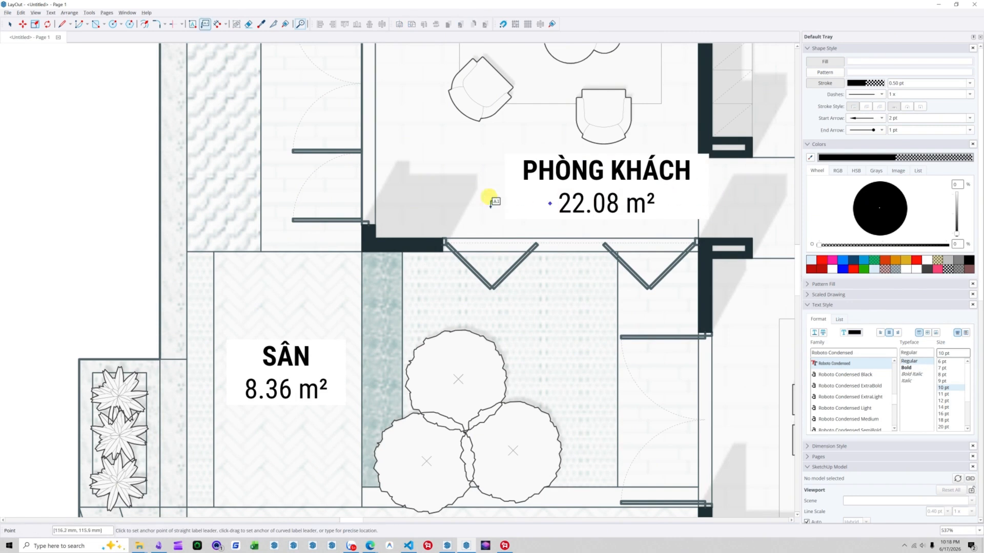
Step: Try to reposition the PHÒNG KHÁCH label within the living room
scroll(542, 194, down, 3)
key(space)
key(F3)
click(545, 194)
drag(539, 198, 546, 191)
key(ctrl+z)
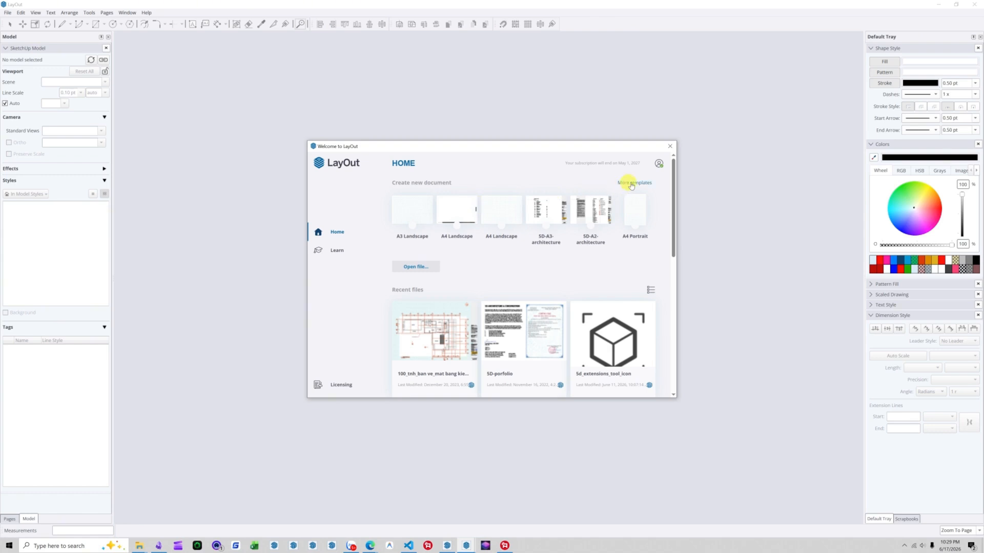
click(631, 184)
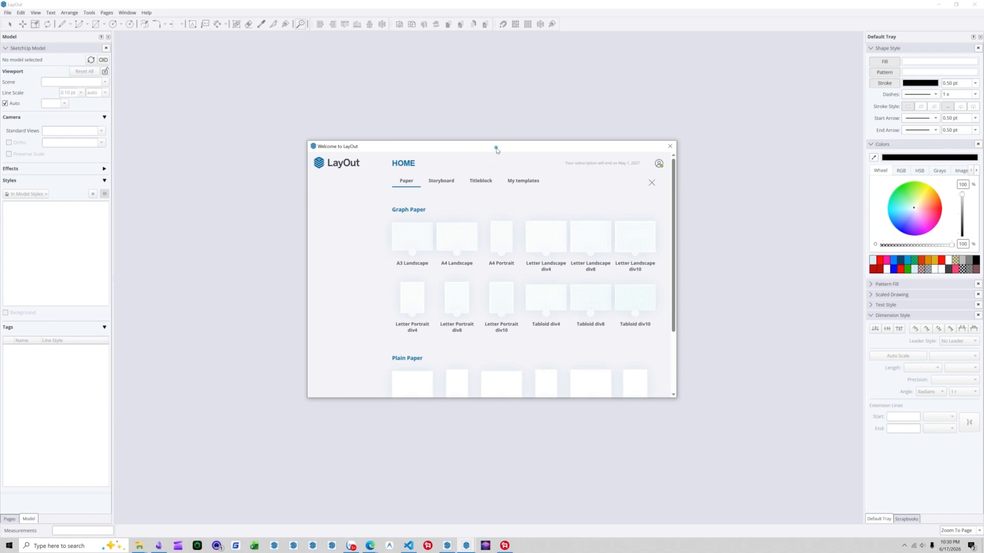
drag(496, 149, 507, 152)
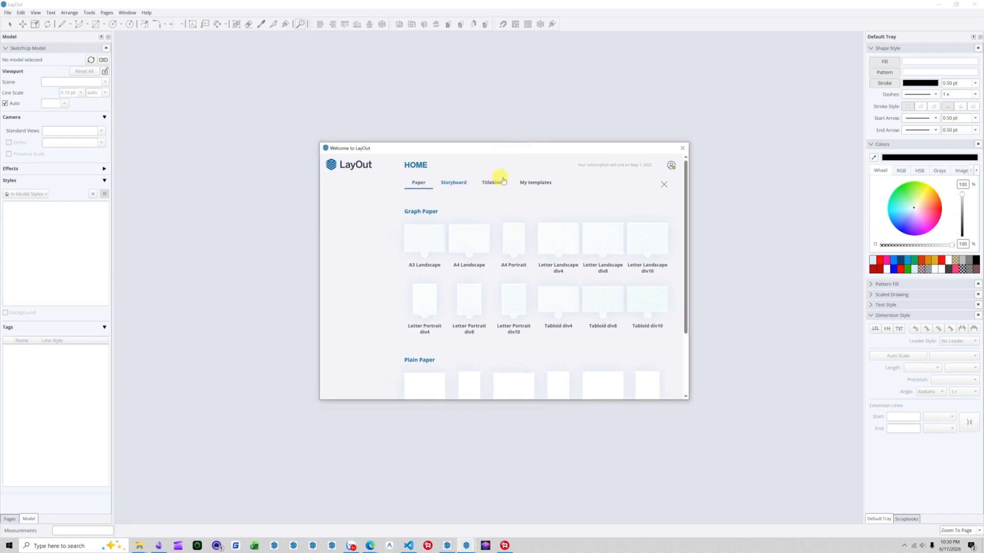
click(667, 186)
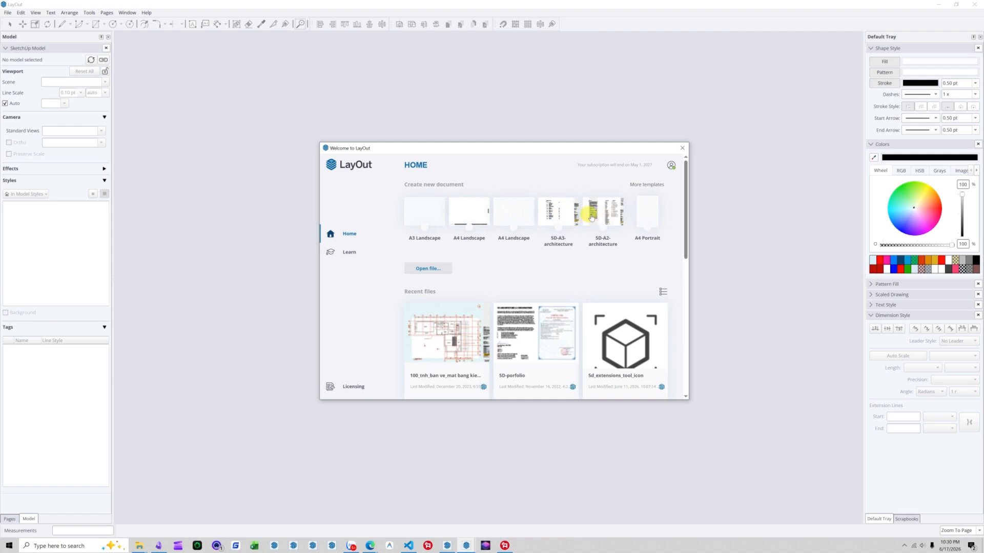
Step: Create a new document from the Contemporary A3 Landscape title block template
click(639, 187)
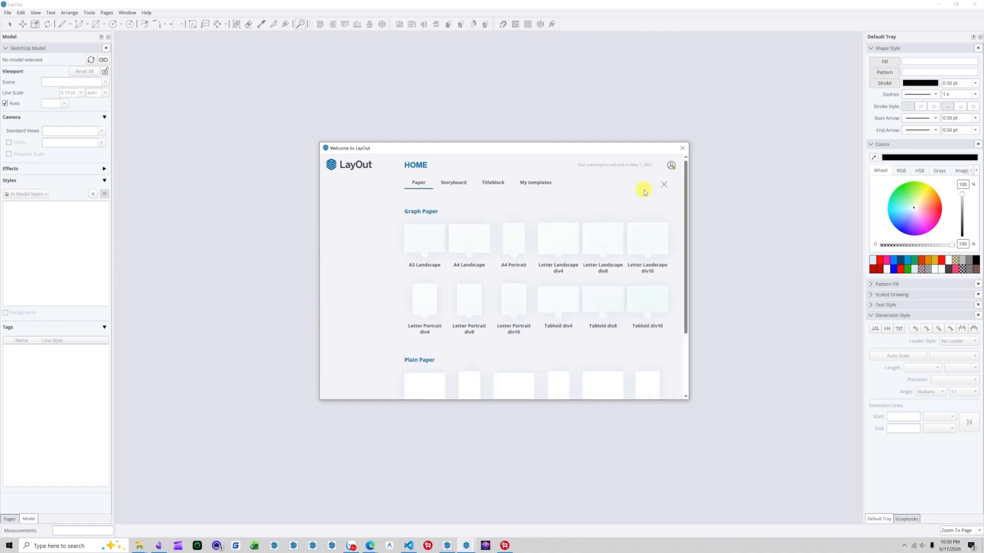
click(495, 183)
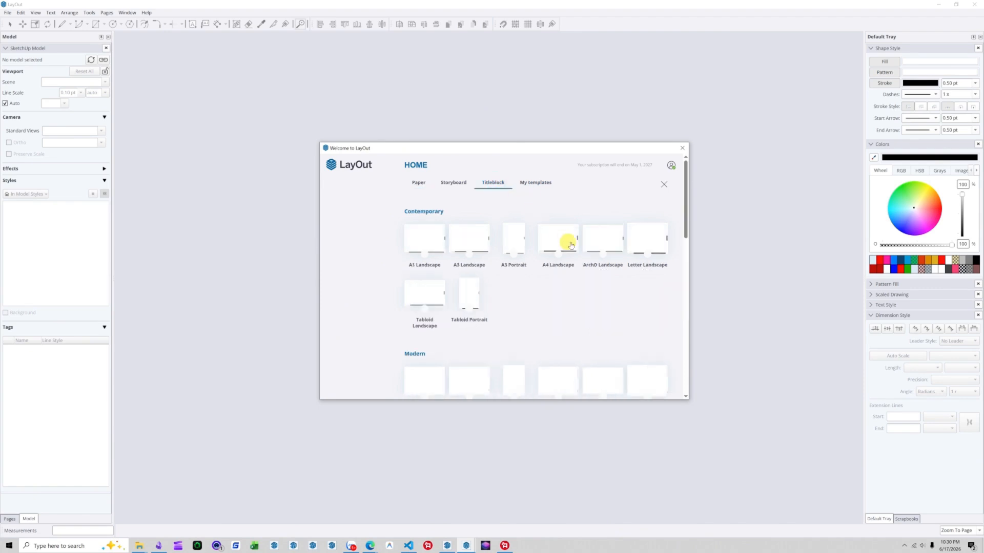
click(477, 253)
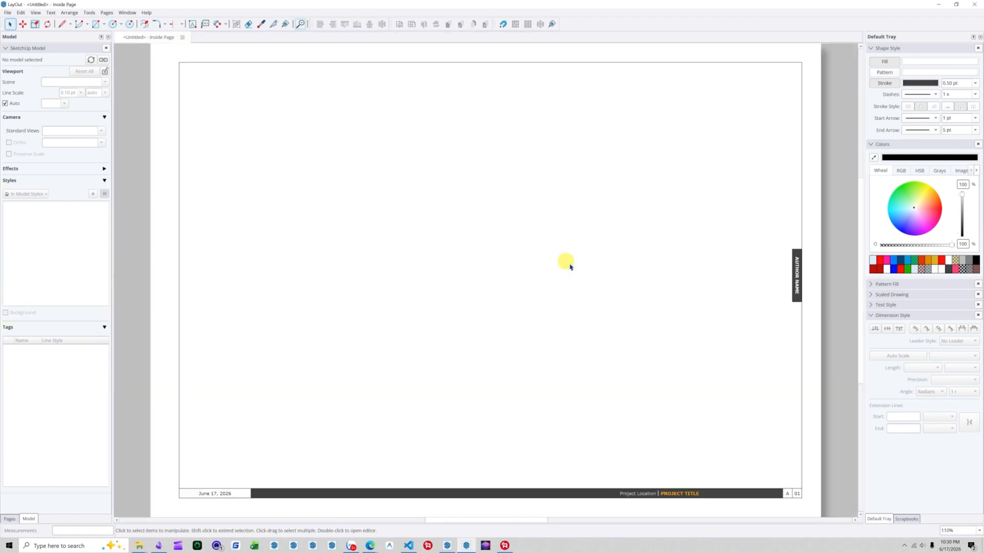
Step: Insert the buoi hoc 3.skp model on the page and set its viewport scale to 1 mm:75 mm (1:75)
click(8, 12)
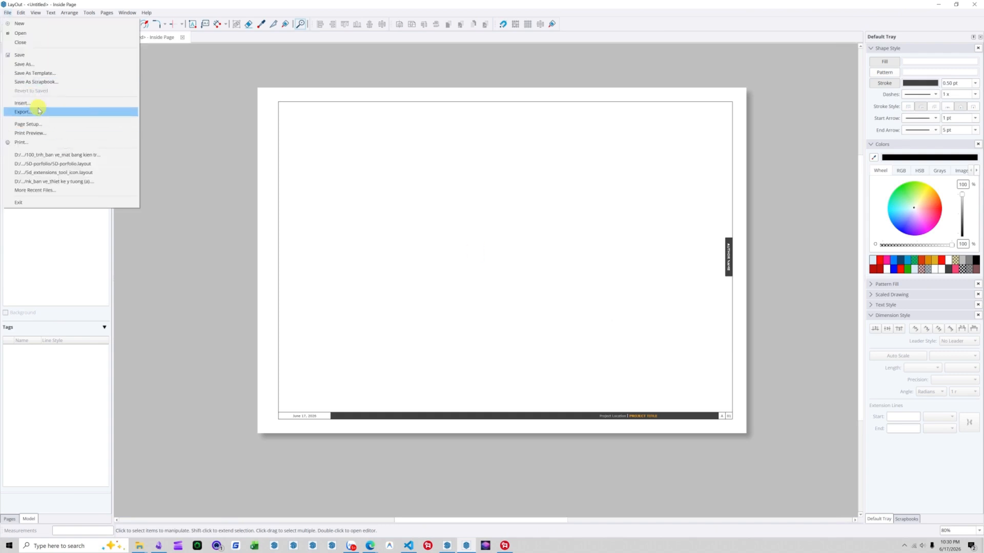
click(37, 107)
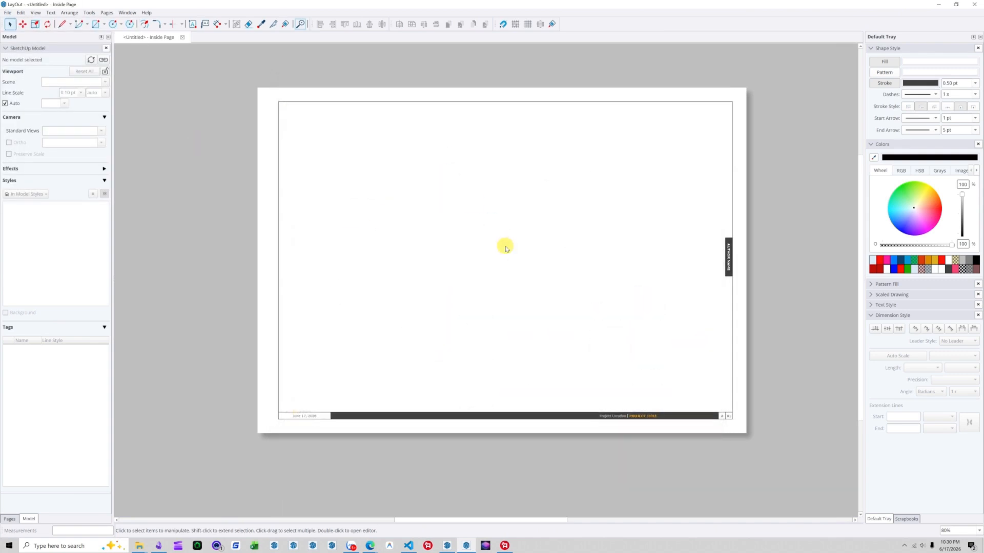
right_click(519, 204)
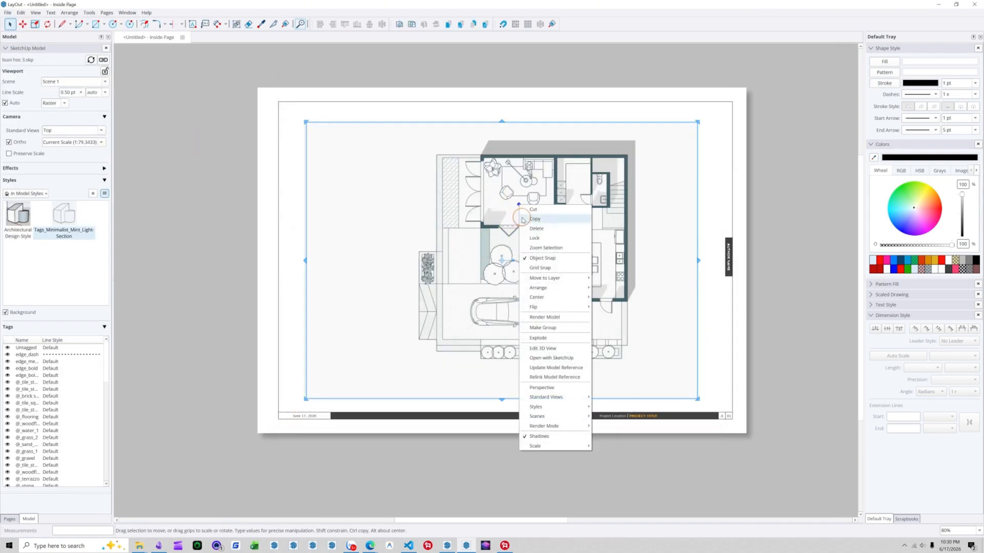
mouse_move(566, 446)
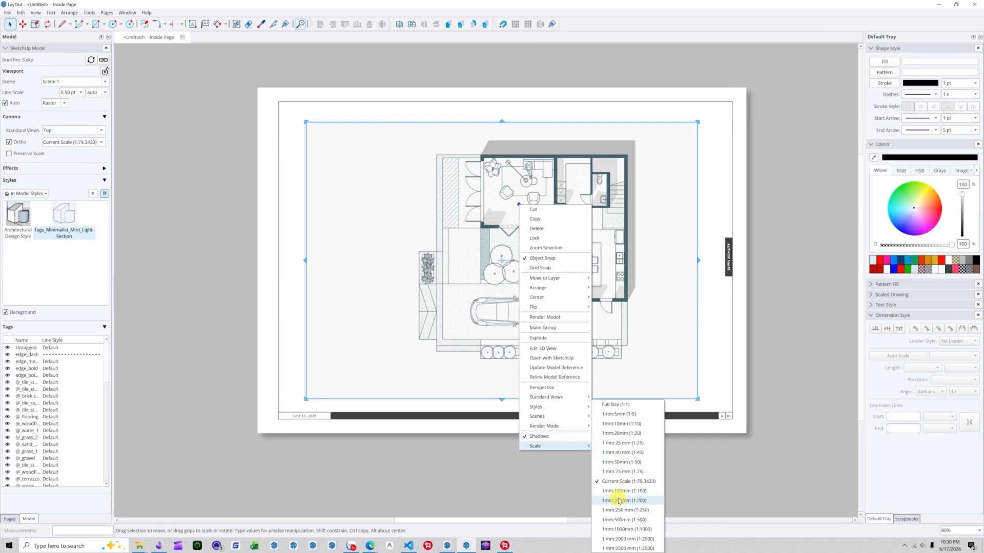
click(621, 472)
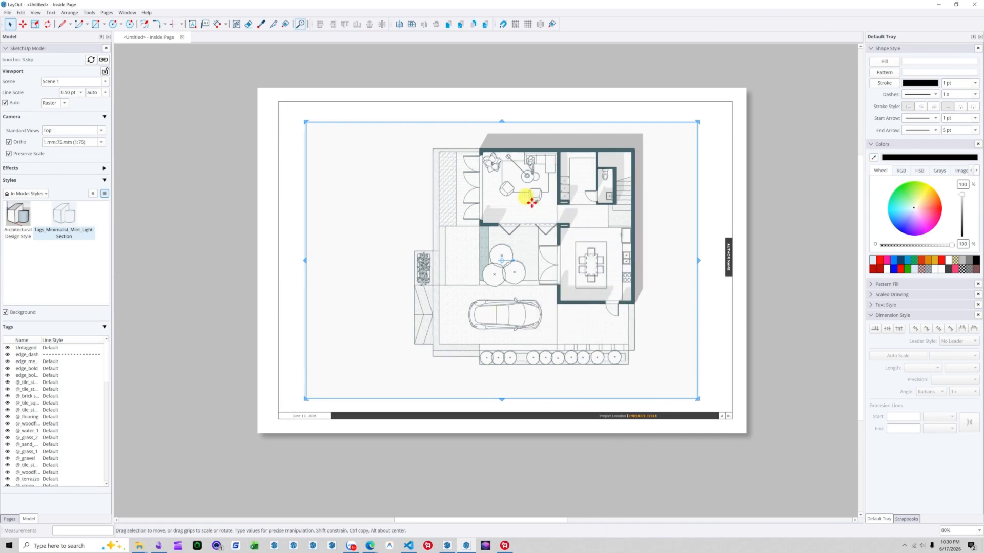
Step: Crop the floor plan viewport's side and lower edges closer to the drawing and deselect it
scroll(669, 269, up, 1)
drag(644, 235, 594, 236)
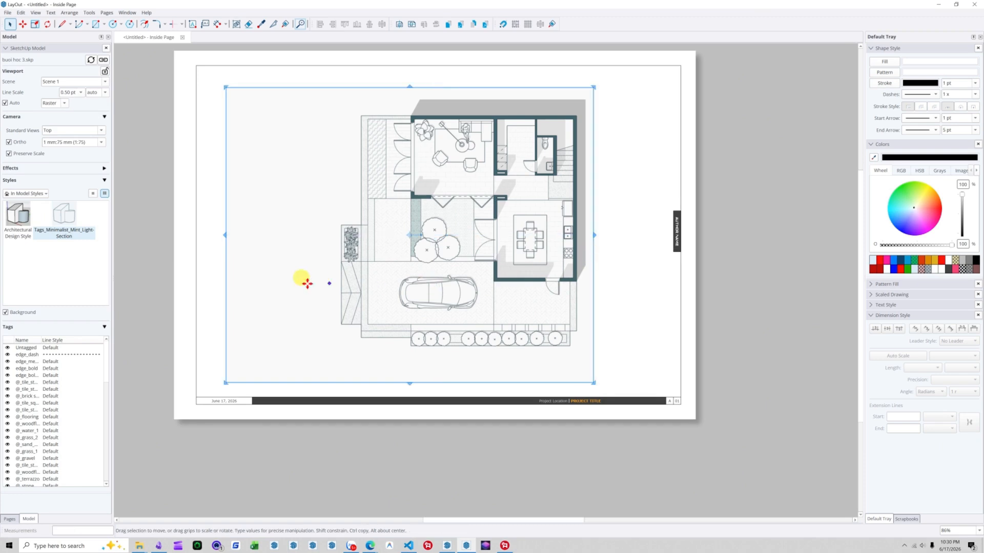
drag(226, 300, 328, 300)
drag(419, 383, 422, 364)
click(634, 335)
scroll(633, 336, down, 1)
scroll(556, 106, up, 4)
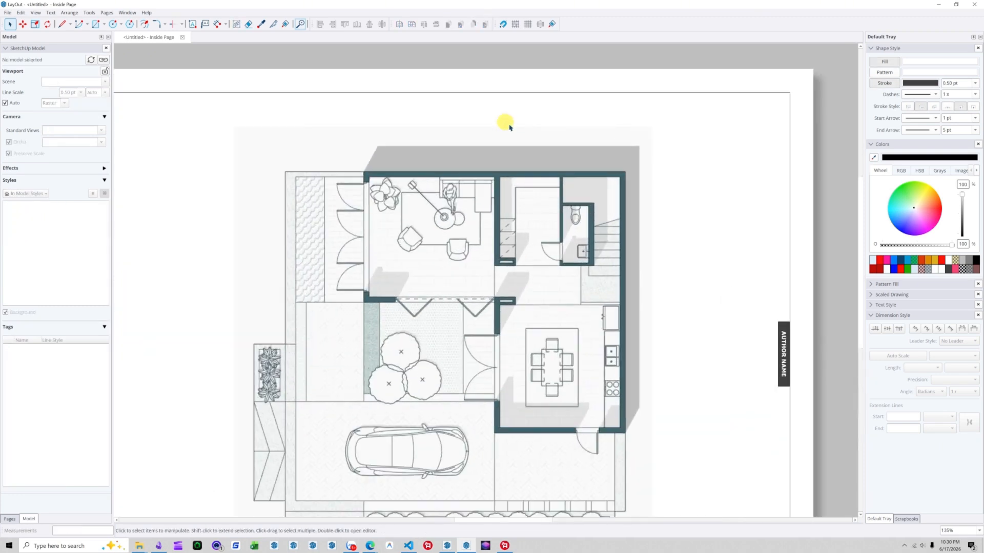
Step: Add a horizontal dimension above the plan from the terrace's outer corner to the living room's outer wall
scroll(392, 146, down, 3)
key(d)
scroll(352, 156, up, 5)
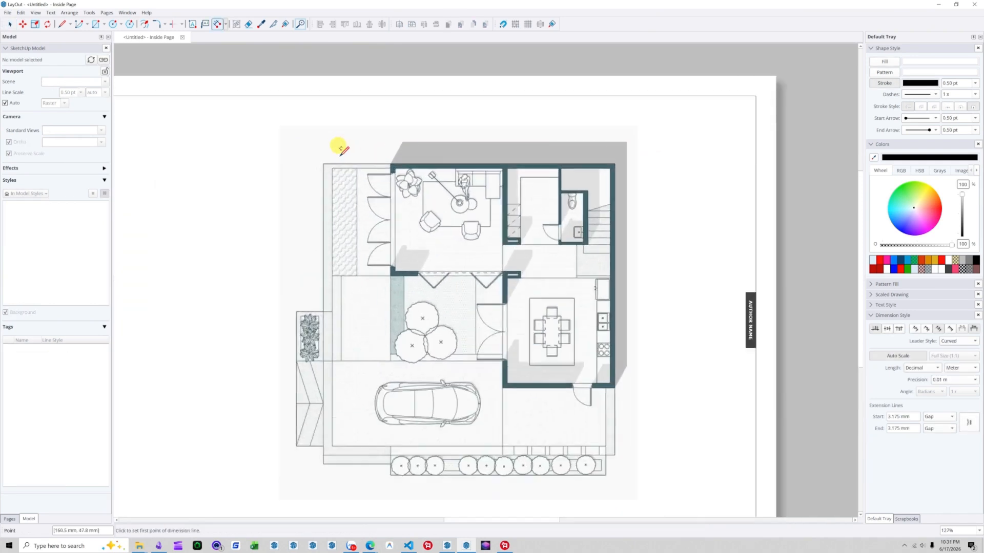
click(317, 166)
click(425, 166)
scroll(424, 129, down, 2)
click(424, 129)
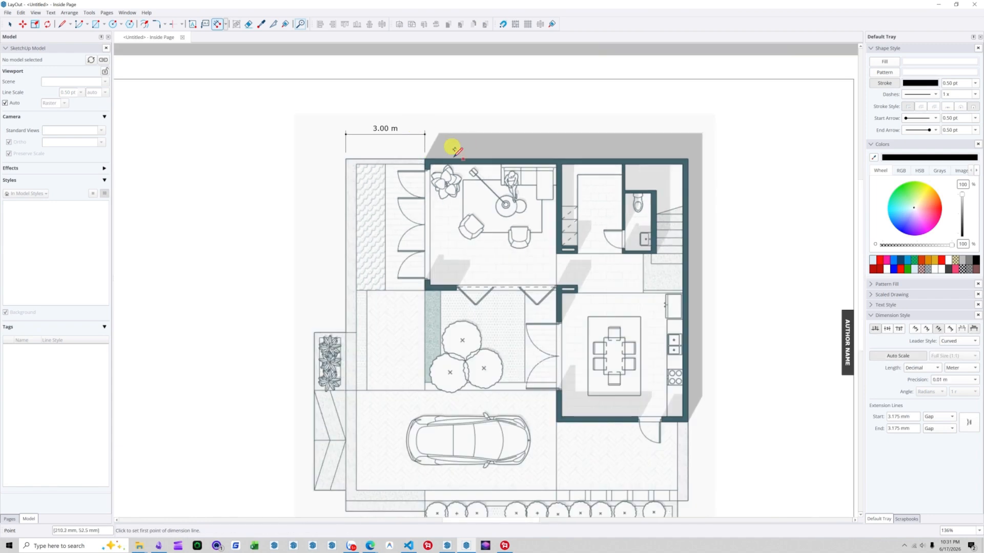
Step: Set the terrace dimension's length unit to Millimeter and hide the unit suffix
scroll(446, 146, up, 2)
key(space)
click(361, 117)
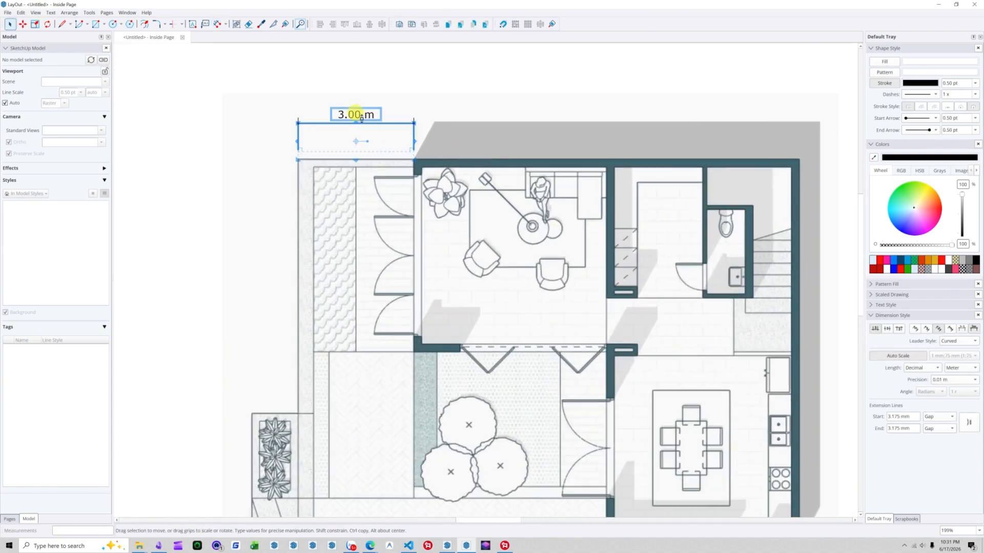
scroll(817, 112, down, 1)
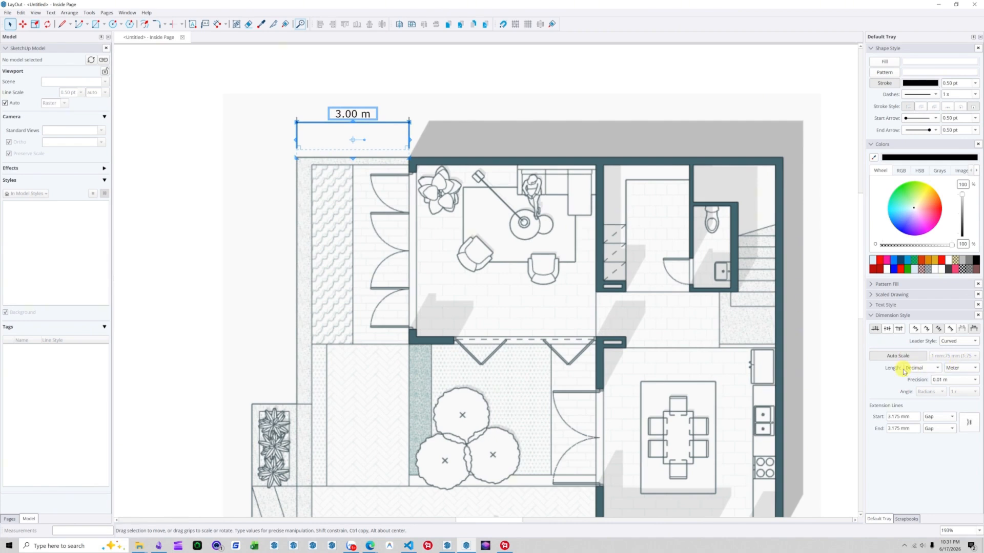
click(959, 367)
click(962, 349)
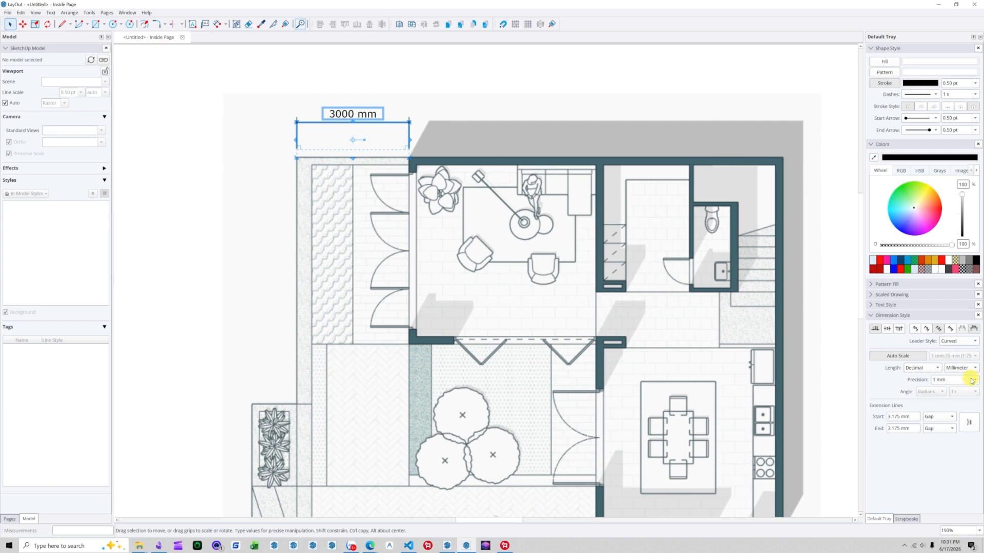
click(974, 329)
click(973, 329)
click(974, 329)
click(974, 329)
click(973, 329)
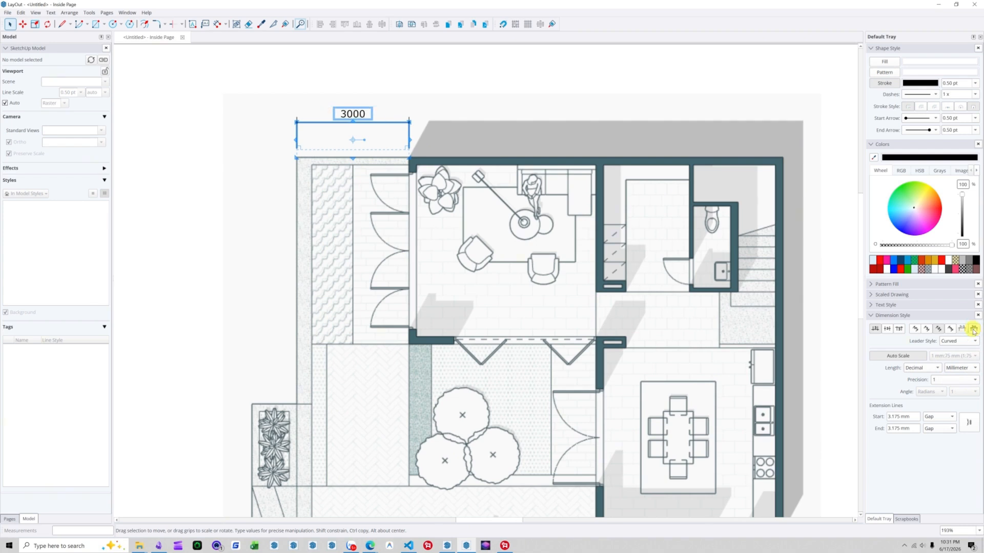
Step: Try the text positions on the terrace dimension, keep the text above the line, and change its text alignment
click(887, 329)
click(900, 328)
click(875, 330)
scroll(351, 121, up, 4)
scroll(351, 123, down, 3)
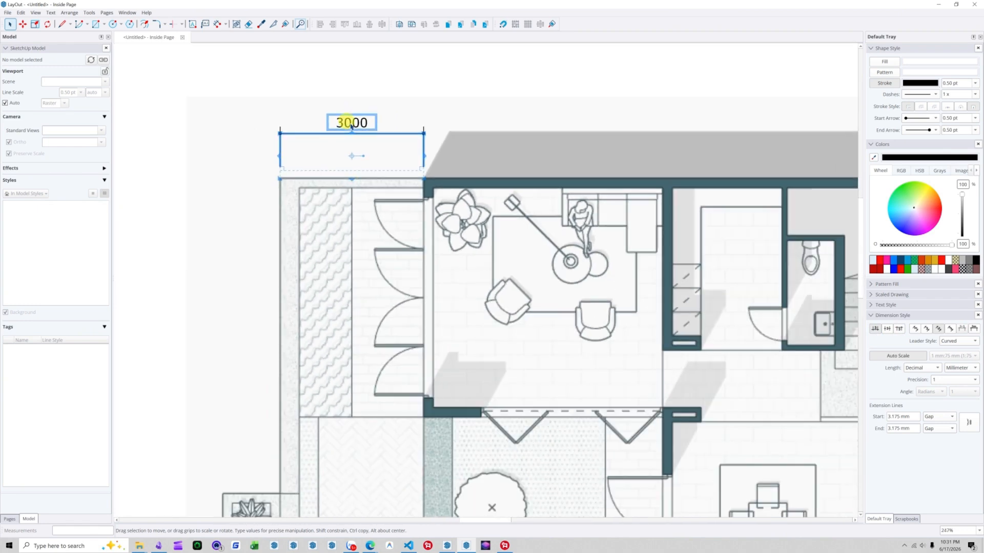
click(916, 329)
click(926, 329)
Step: Change the terrace dimension's start and end arrows to slash tick marks
scroll(429, 127, down, 2)
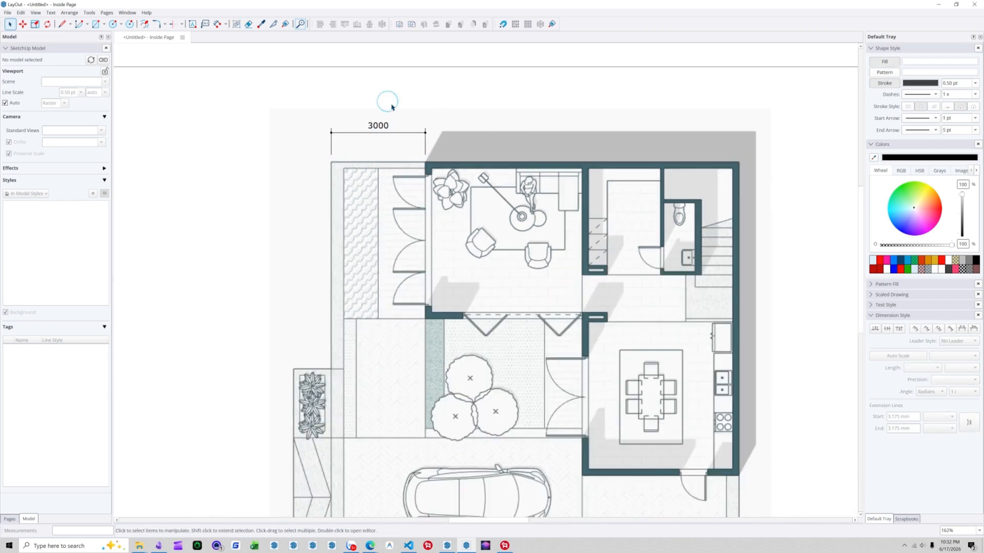
scroll(390, 123, down, 1)
scroll(385, 125, up, 4)
scroll(328, 122, up, 3)
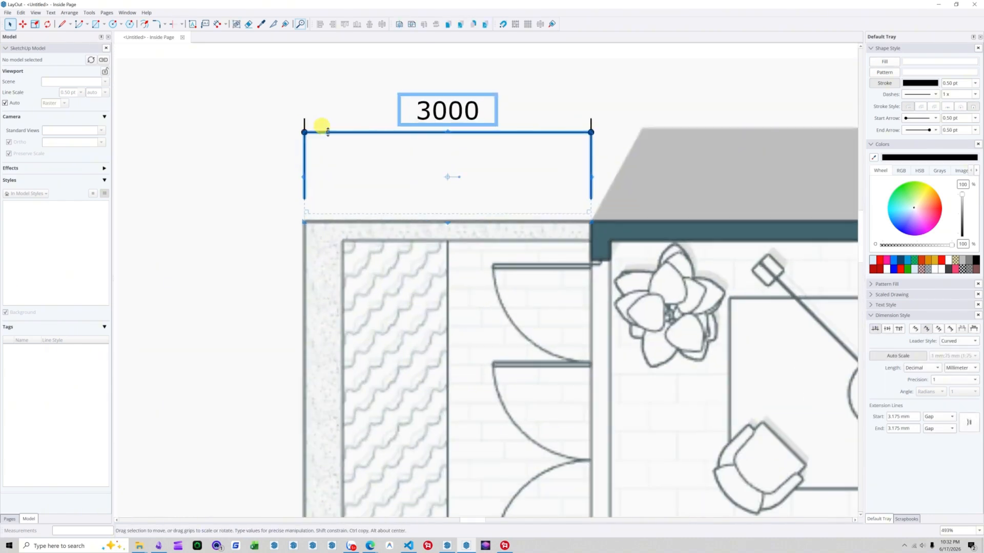
scroll(567, 138, down, 2)
click(921, 117)
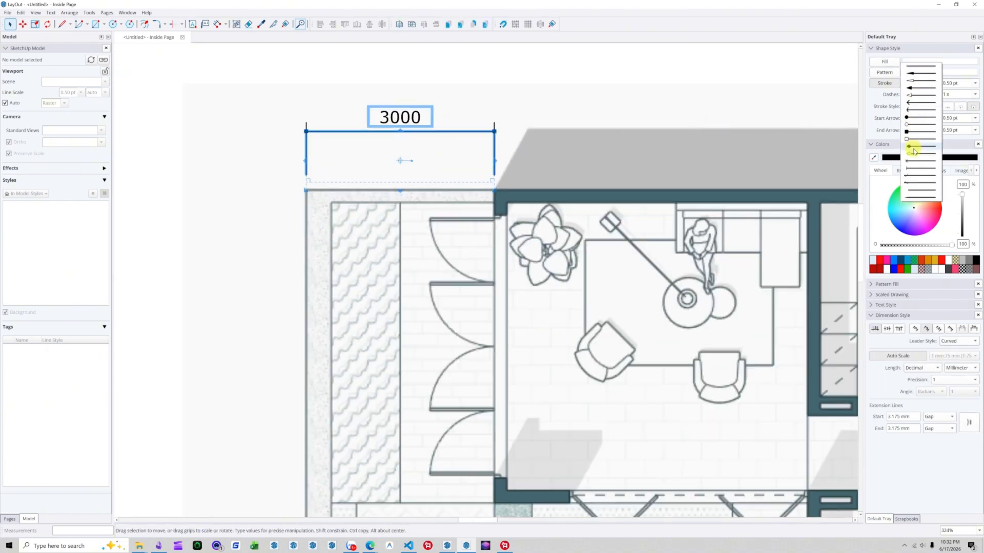
click(911, 176)
click(937, 130)
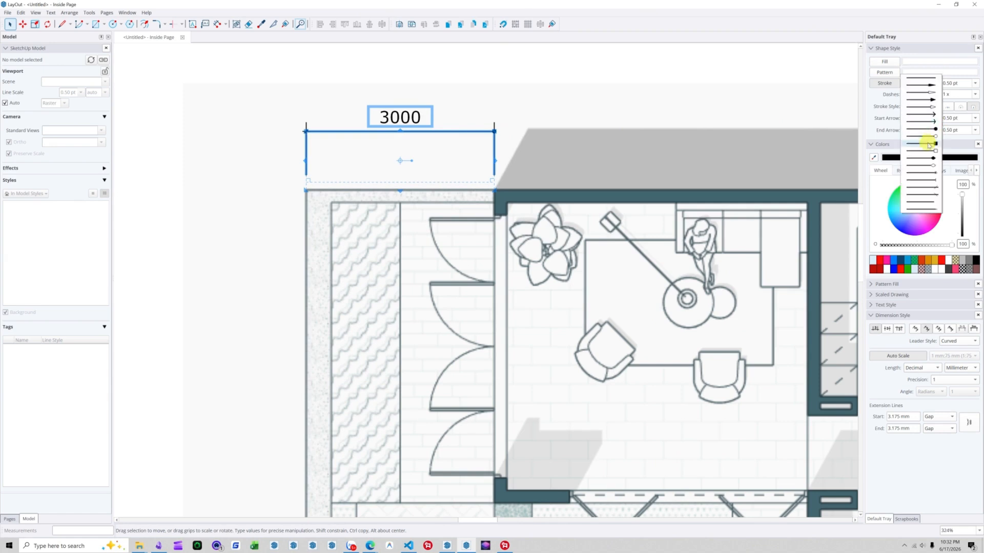
click(928, 188)
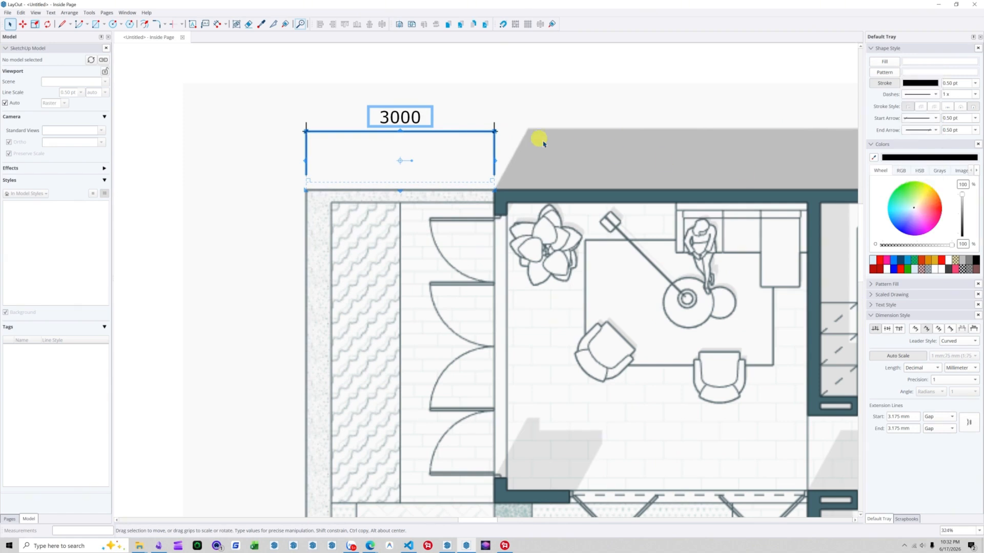
Step: Set the terrace dimension's start and end arrow sizes to 2 pt
scroll(482, 131, up, 4)
click(973, 118)
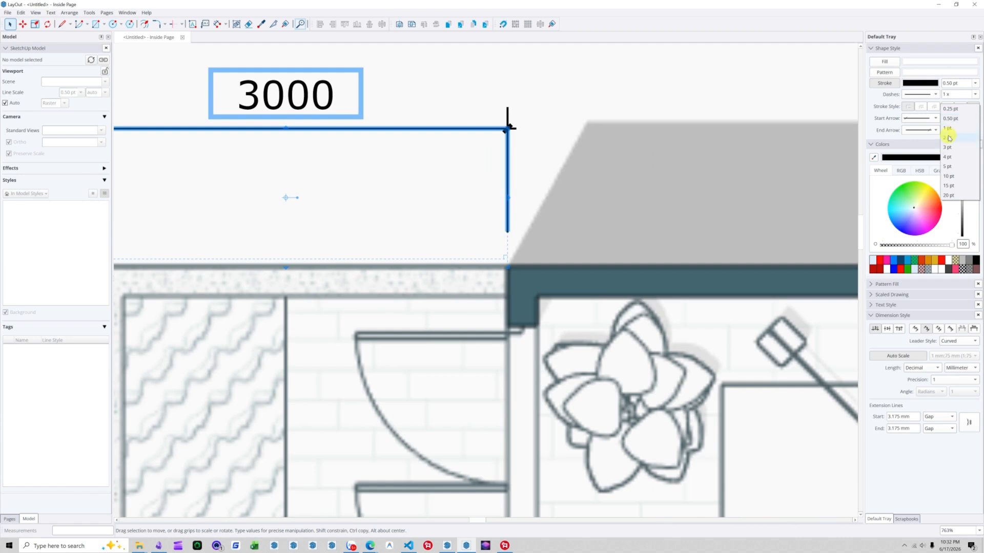
click(949, 128)
scroll(688, 175, down, 3)
scroll(315, 135, up, 4)
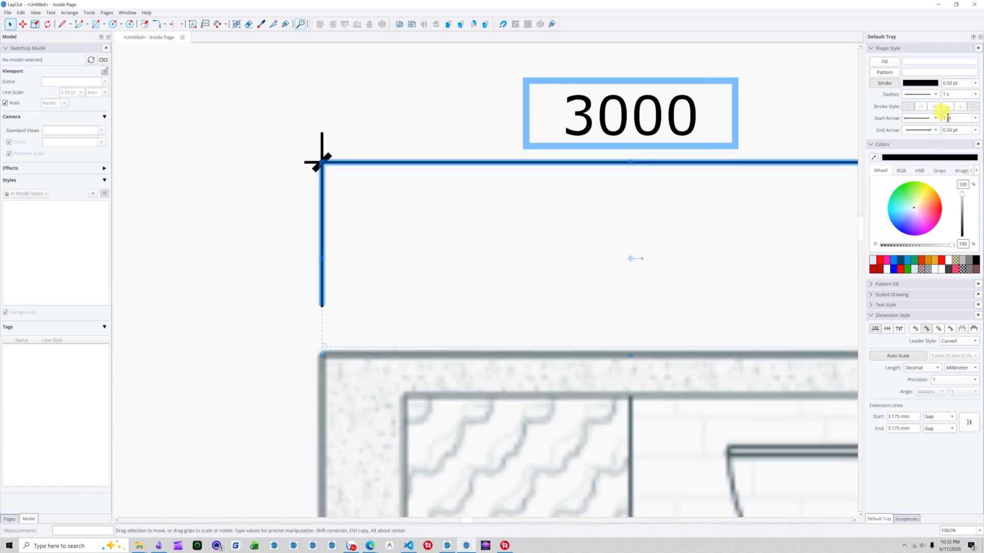
scroll(589, 128, down, 5)
click(599, 125)
scroll(420, 140, down, 1)
scroll(533, 168, up, 1)
scroll(462, 161, down, 2)
scroll(460, 161, up, 2)
Step: Set the terrace dimension's stroke width to 0.20 pt
click(438, 145)
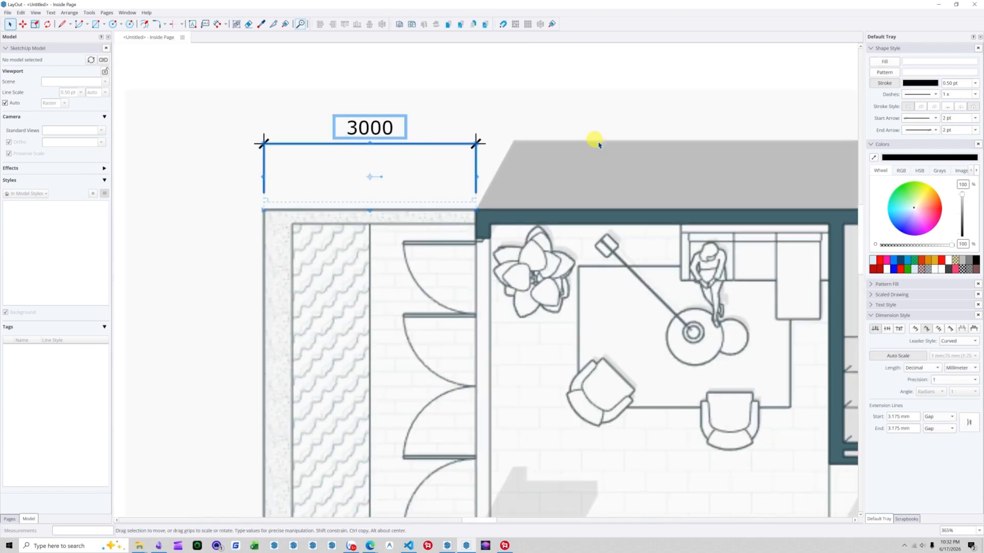
click(962, 83)
click(952, 92)
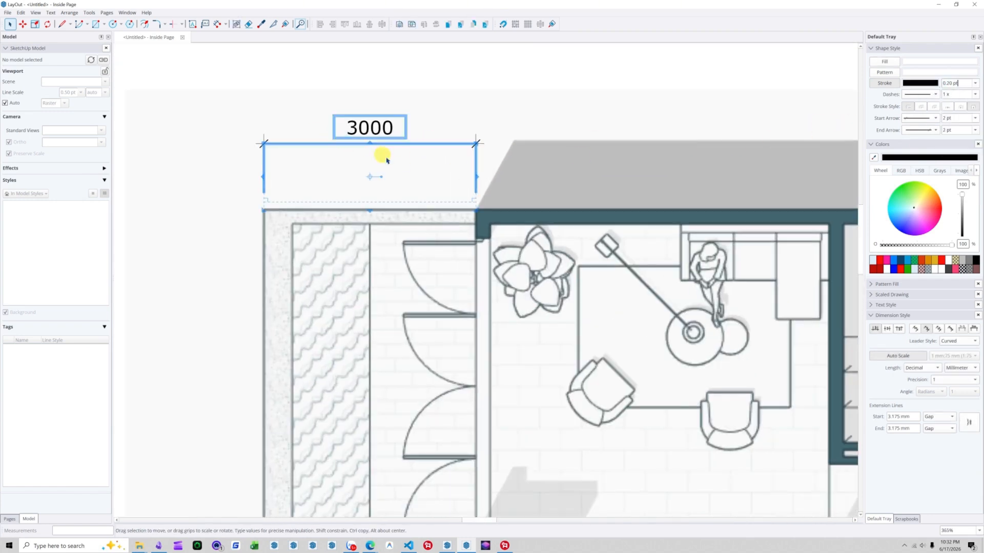
scroll(390, 145, down, 1)
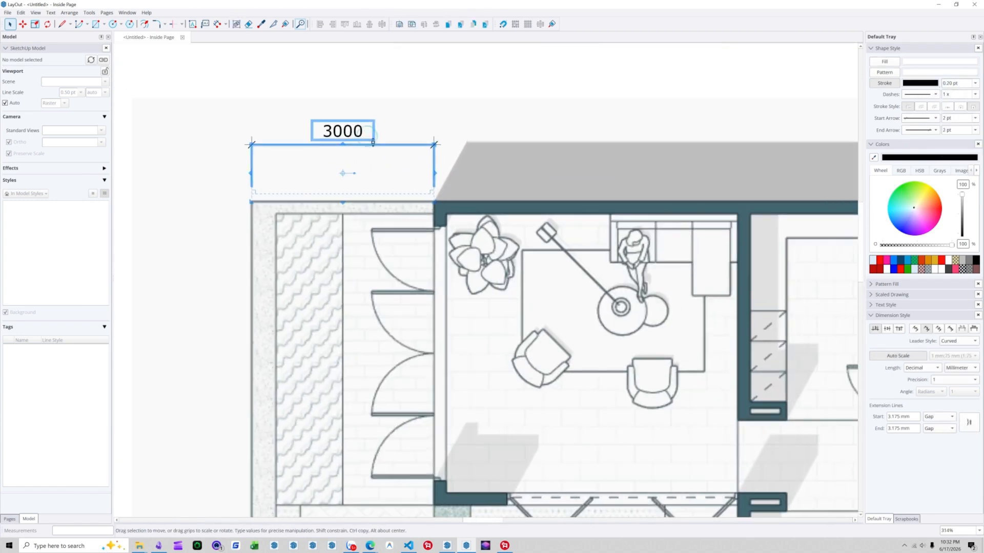
Step: Change the terrace dimension's text font to Roboto Condensed and save the document to the Desktop as Untitled.layout
click(872, 306)
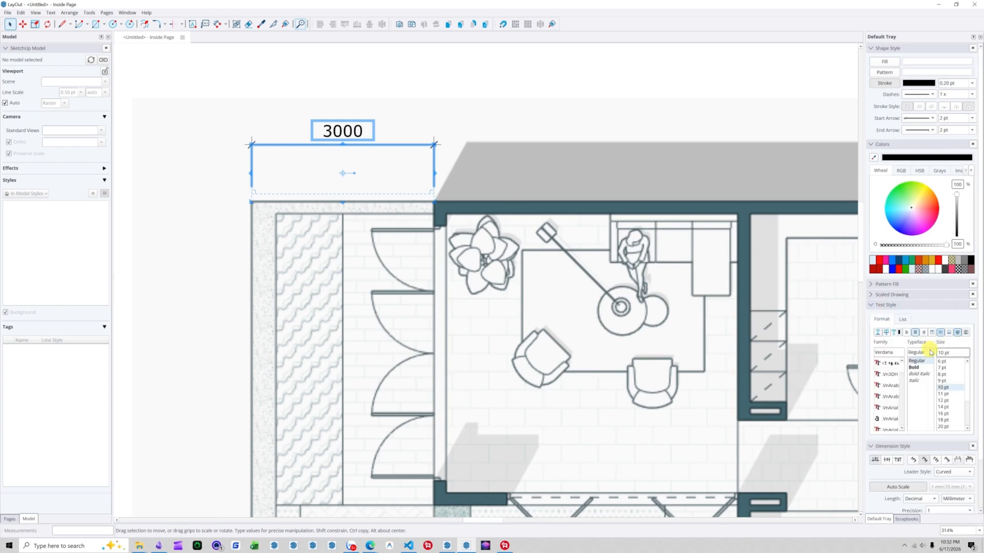
click(890, 352)
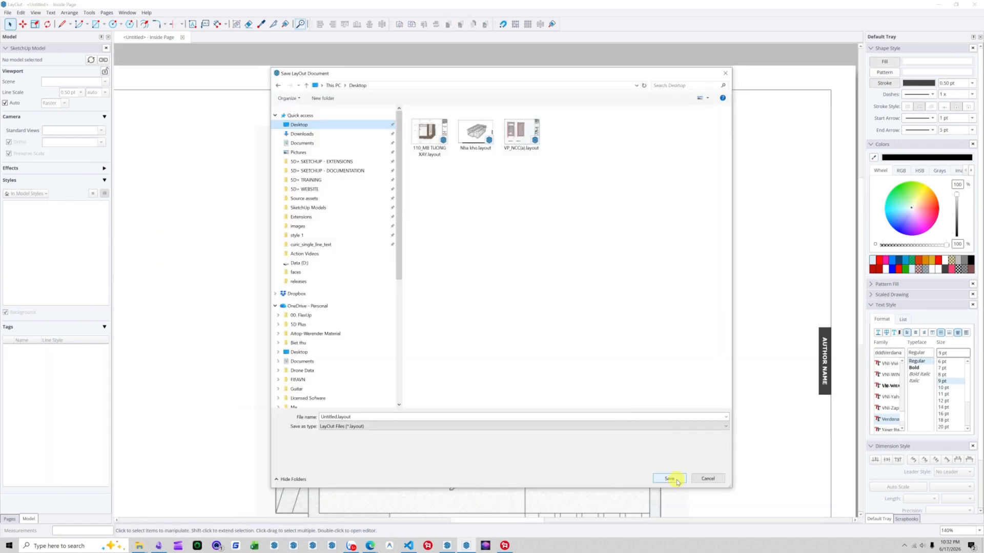
click(669, 478)
Step: Dimension the living room's width above its upper wall, using the same style as the terrace dimension
scroll(431, 161, up, 3)
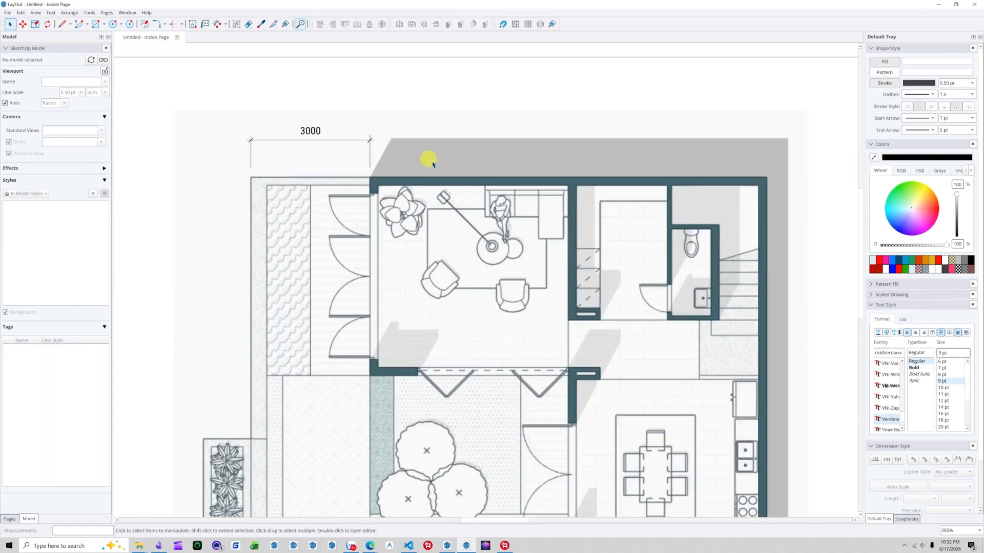
key(d)
click(370, 177)
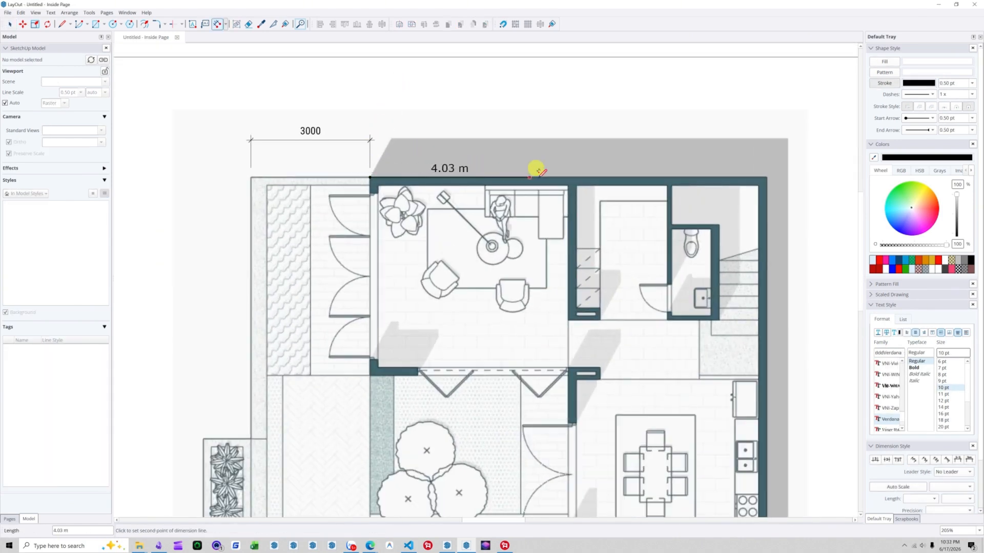
click(567, 178)
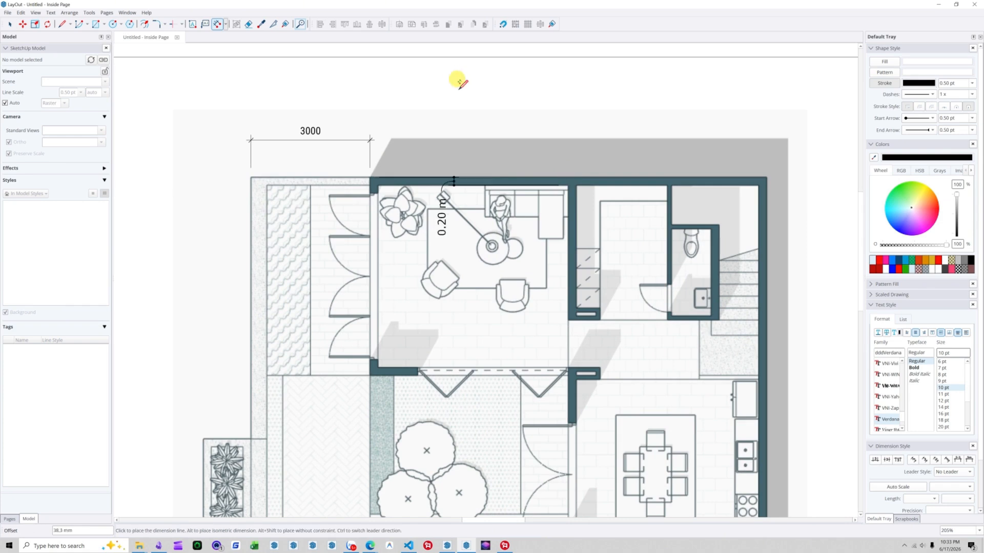
click(505, 82)
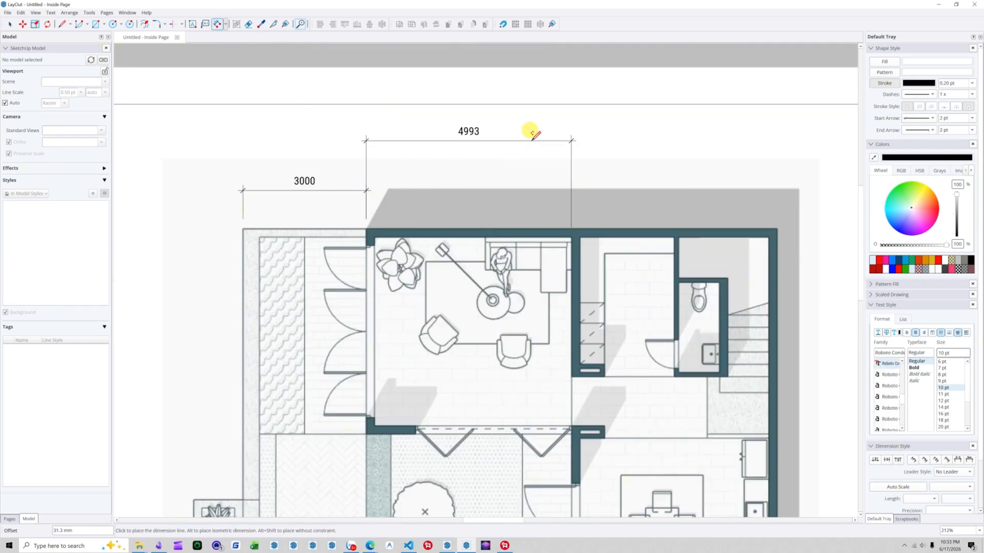
click(520, 143)
Step: Align the living room's dimension line with the neighbouring terrace dimension
key(space)
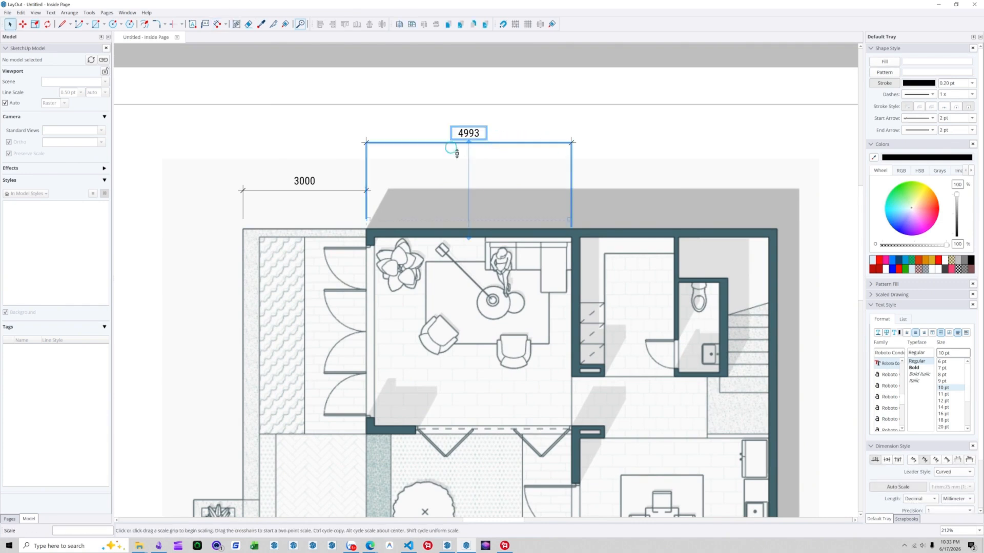
drag(468, 143, 457, 190)
scroll(377, 184, down, 1)
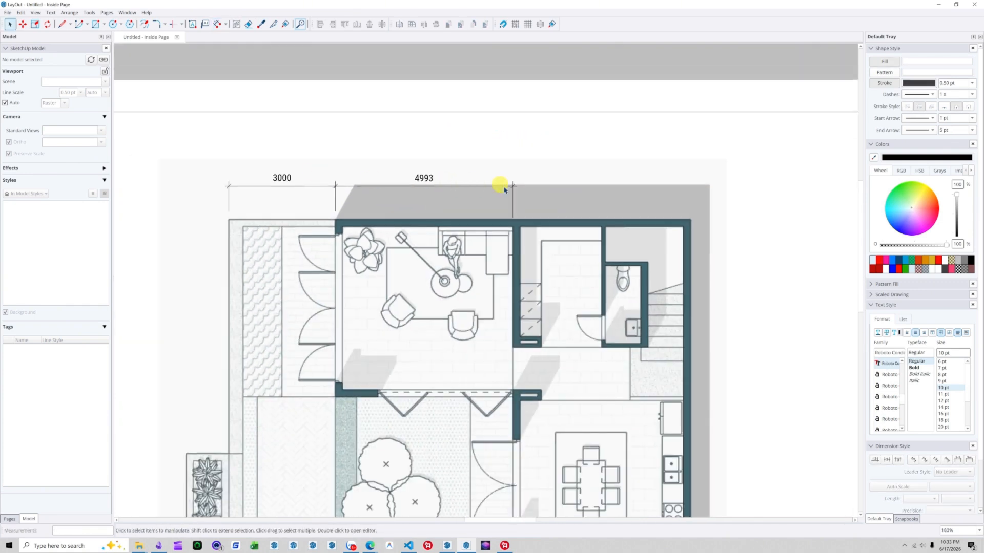
scroll(505, 190, down, 1)
Step: Examine at close range the dimension snap point where the living room's upper wall meets the partition wall
scroll(462, 167, up, 3)
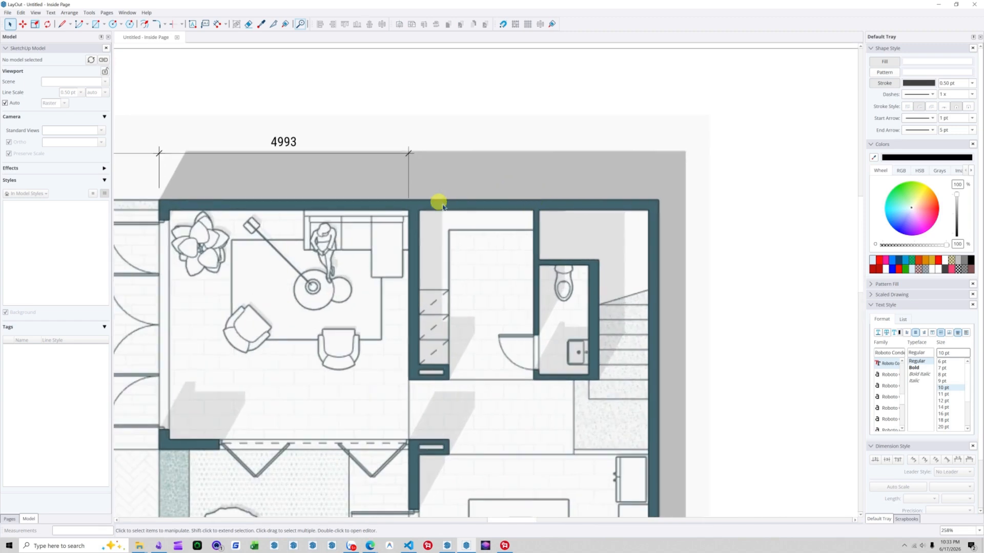
scroll(442, 207, down, 1)
key(d)
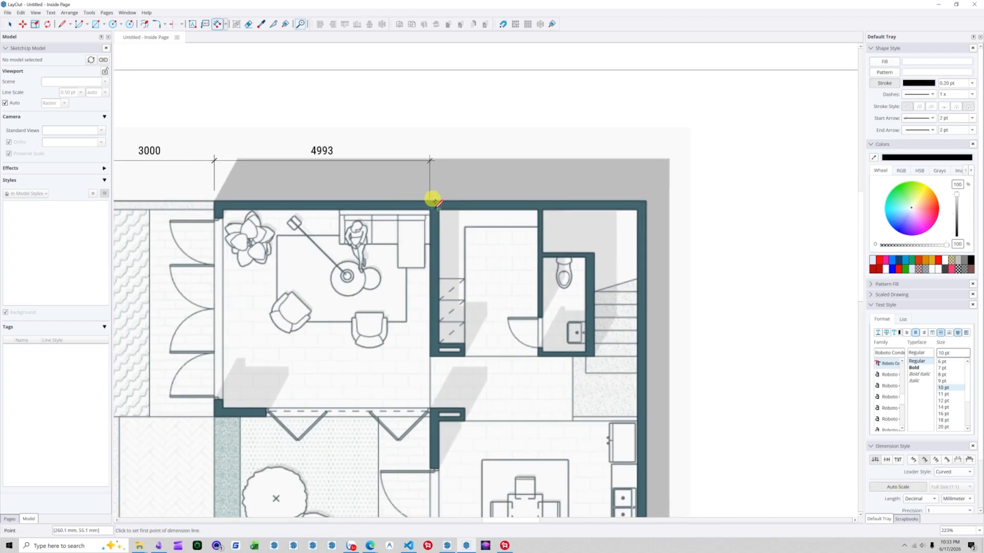
scroll(433, 200, up, 3)
scroll(427, 196, up, 8)
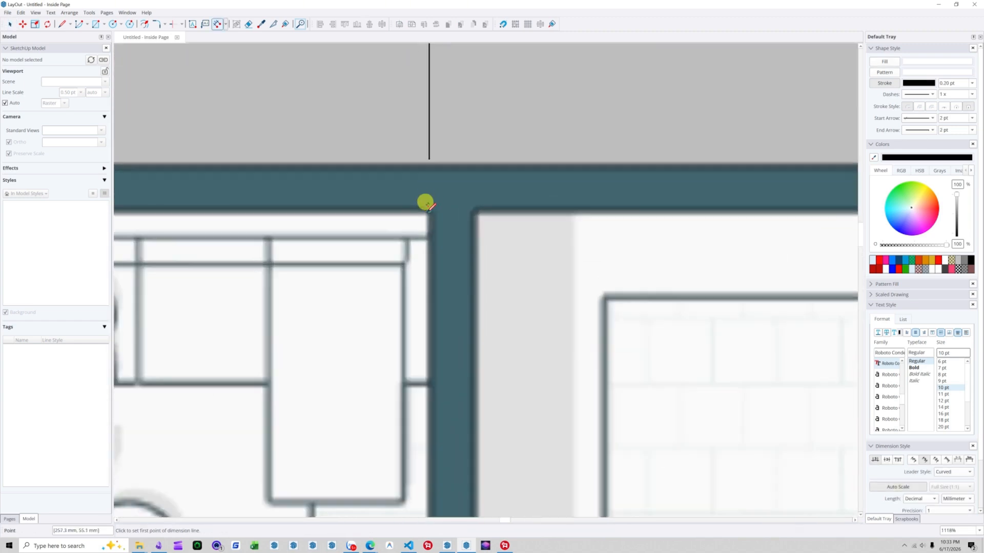
scroll(436, 201, up, 4)
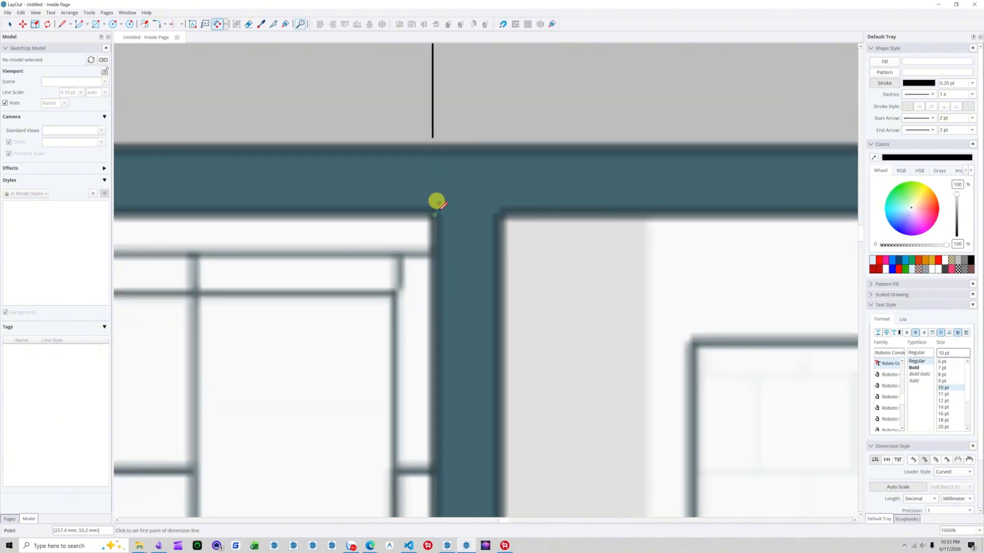
scroll(455, 189, down, 9)
scroll(461, 192, down, 3)
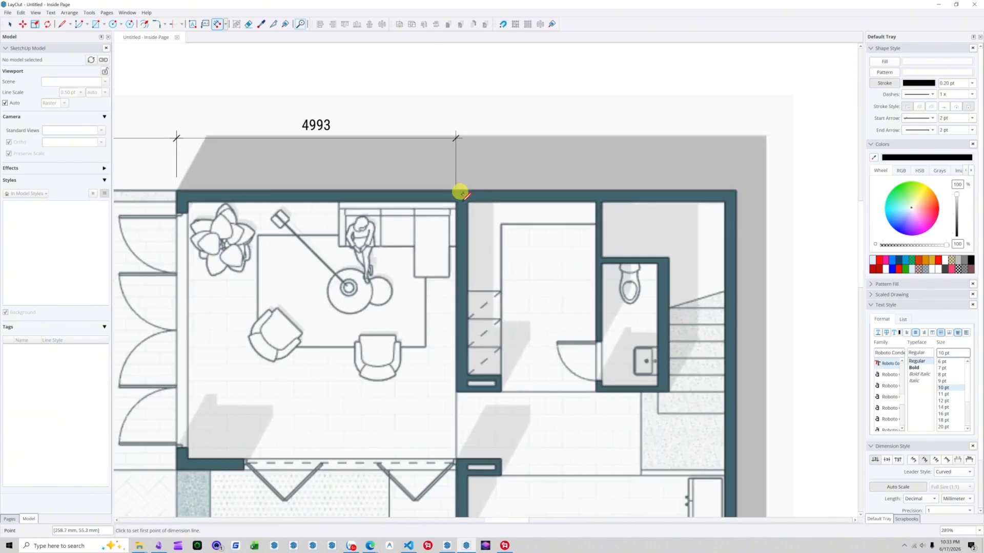
scroll(459, 191, up, 10)
scroll(445, 189, up, 15)
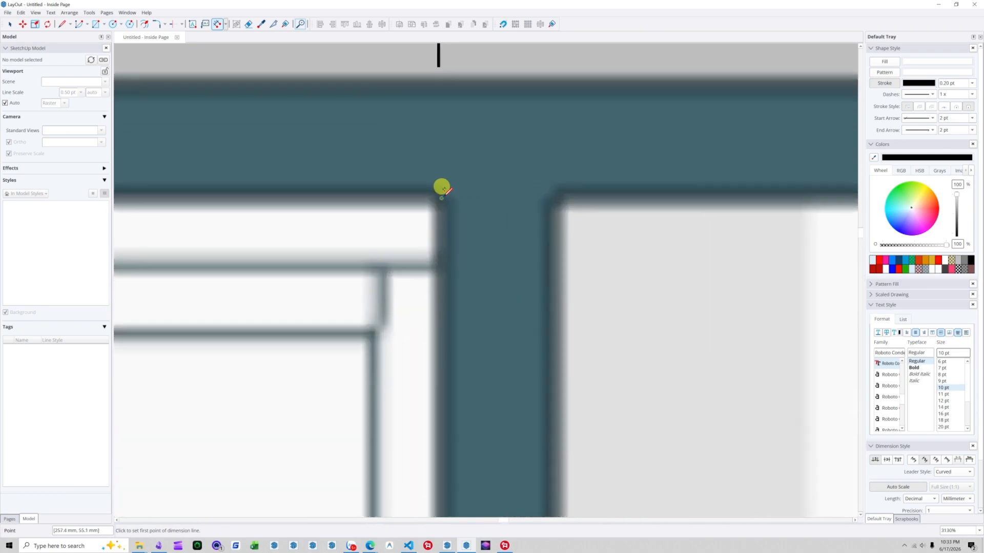
scroll(451, 185, down, 20)
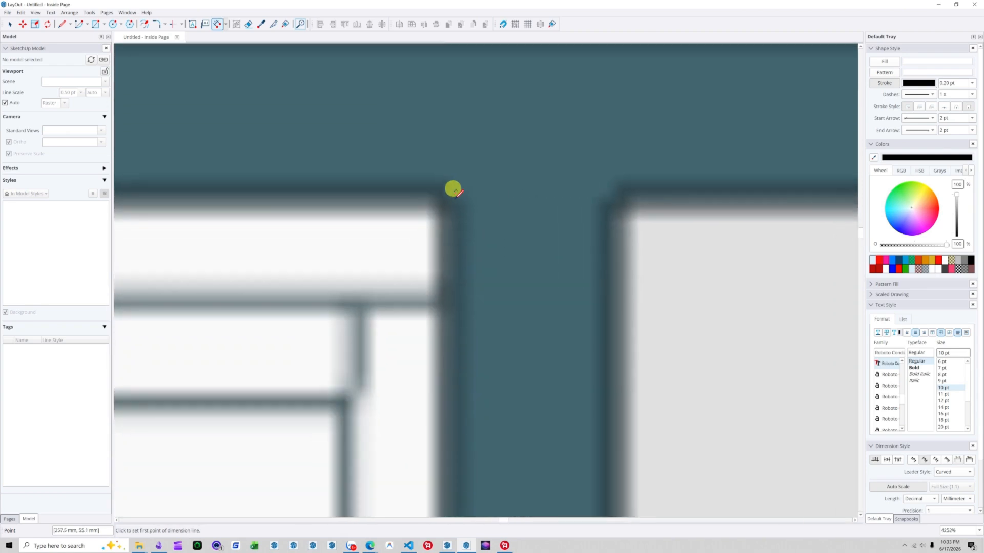
Step: Select the floor plan viewport and collapse the Colors, Text Style and Dimension Style sections
key(space)
click(480, 192)
scroll(477, 186, down, 12)
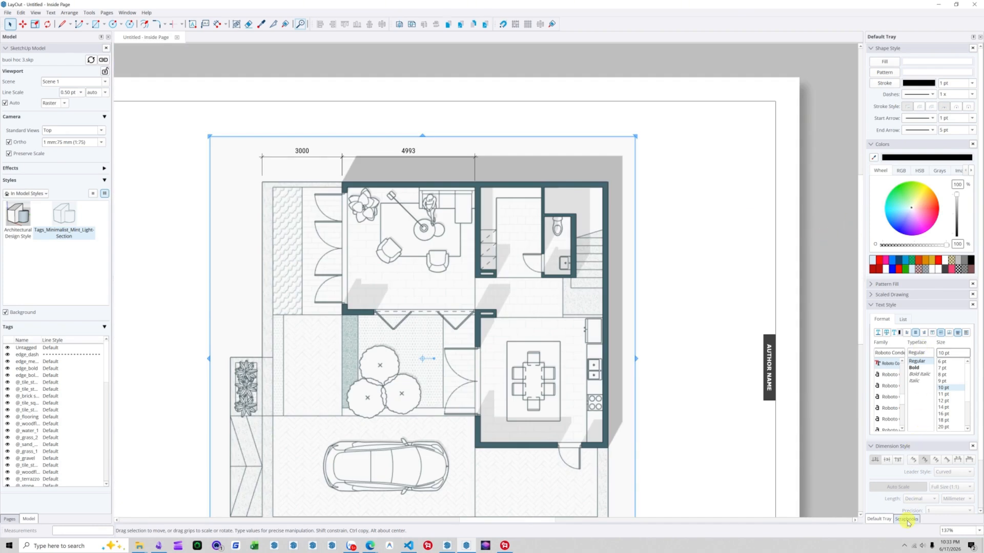
click(874, 147)
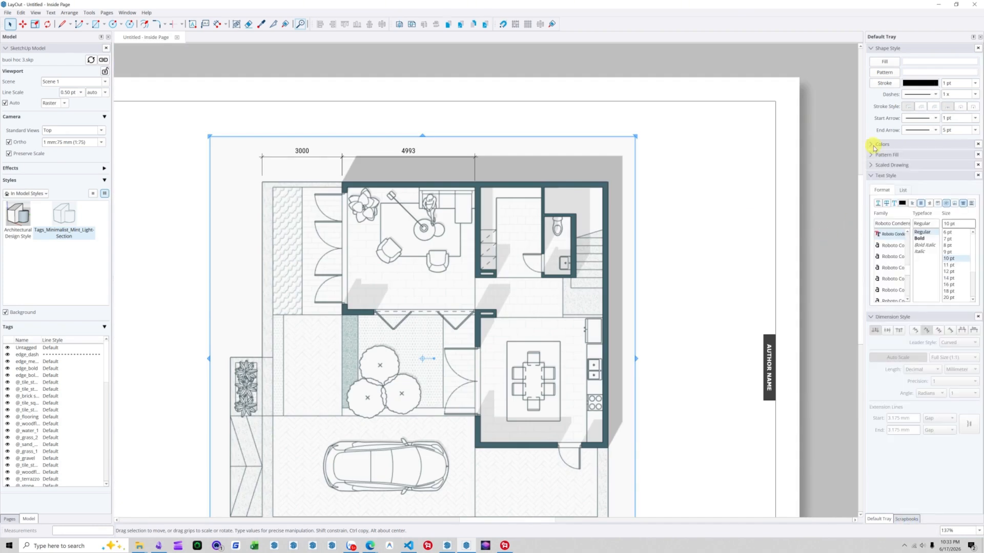
click(872, 177)
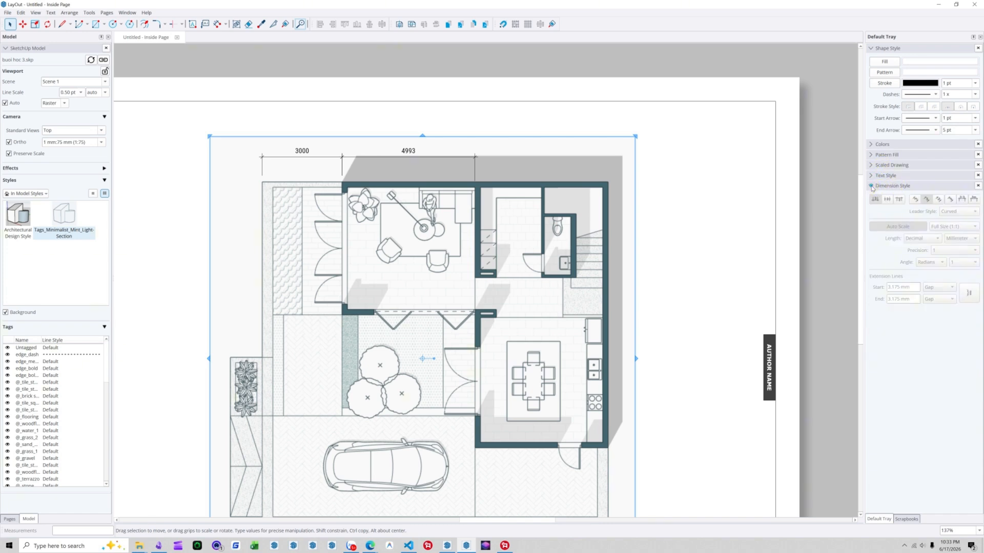
click(872, 187)
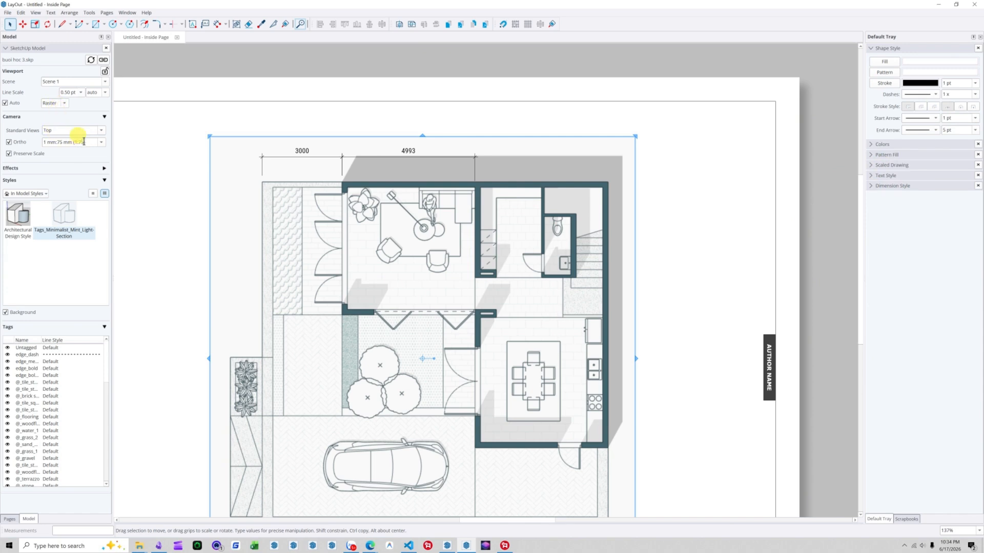
Step: Set the floor plan viewport's rendering to Hybrid and check the linework at the partition wall junction
click(64, 106)
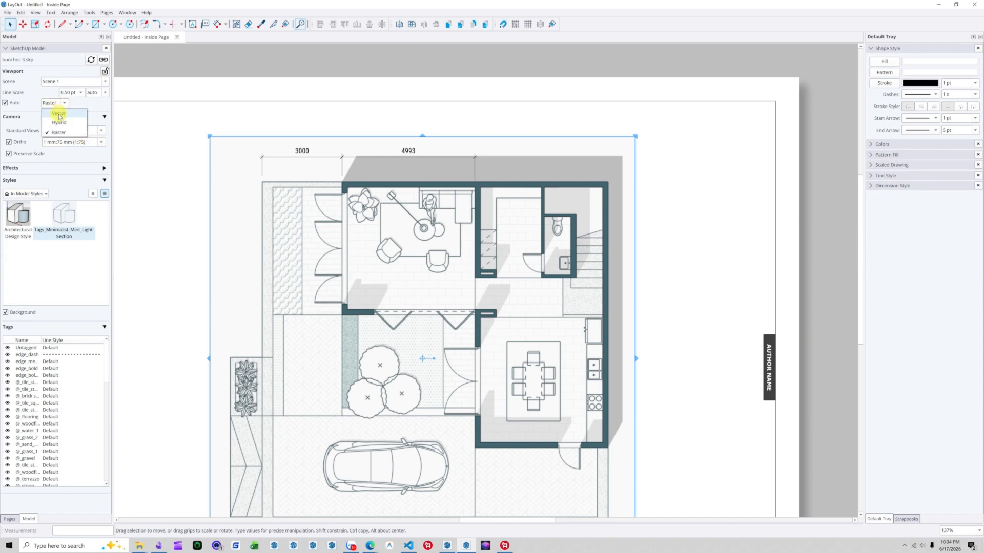
click(59, 122)
scroll(478, 177, up, 8)
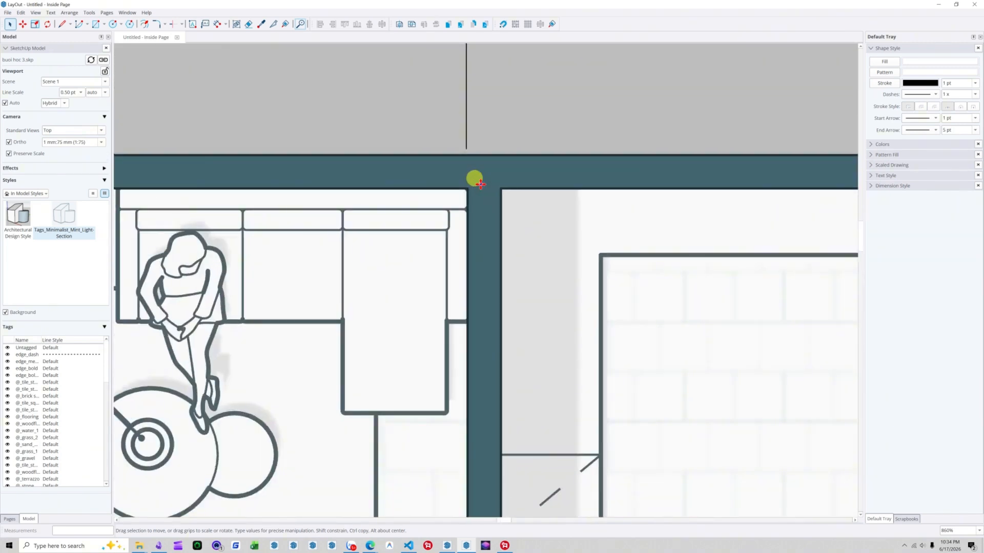
scroll(461, 189, up, 2)
scroll(441, 220, down, 7)
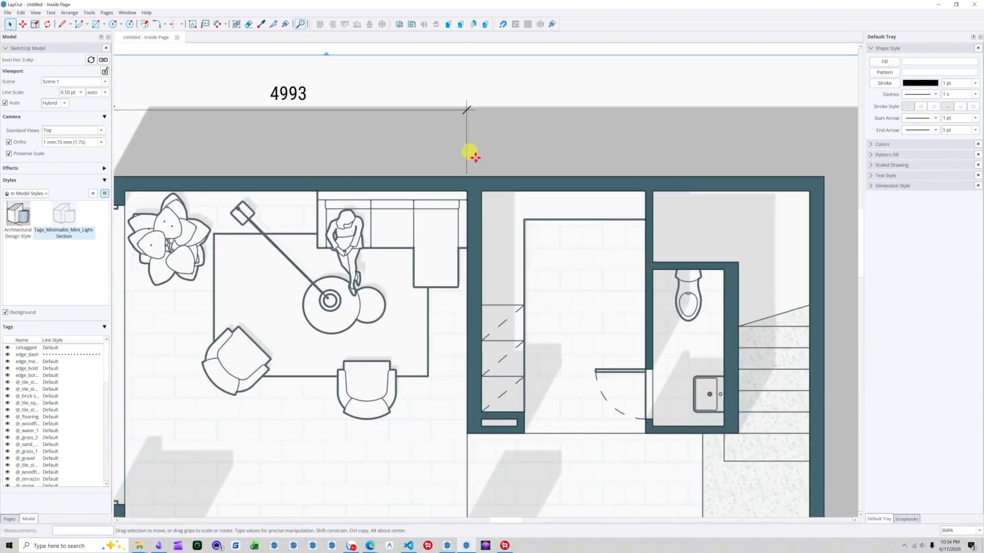
Step: Snap the end point of the living room's width dimension onto the inner corner where the upper wall meets the partition wall
click(464, 112)
scroll(469, 190, up, 3)
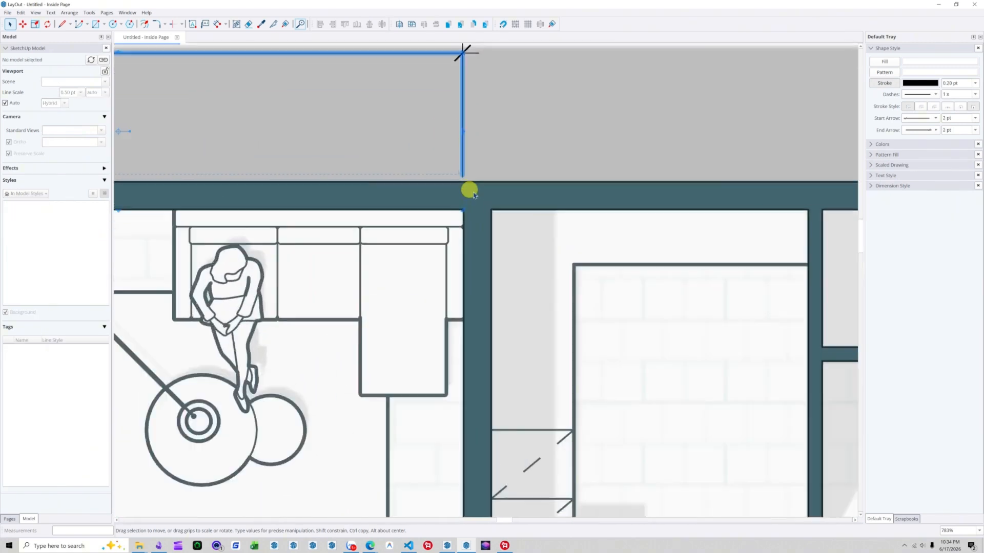
scroll(469, 190, up, 2)
scroll(456, 213, down, 3)
click(465, 137)
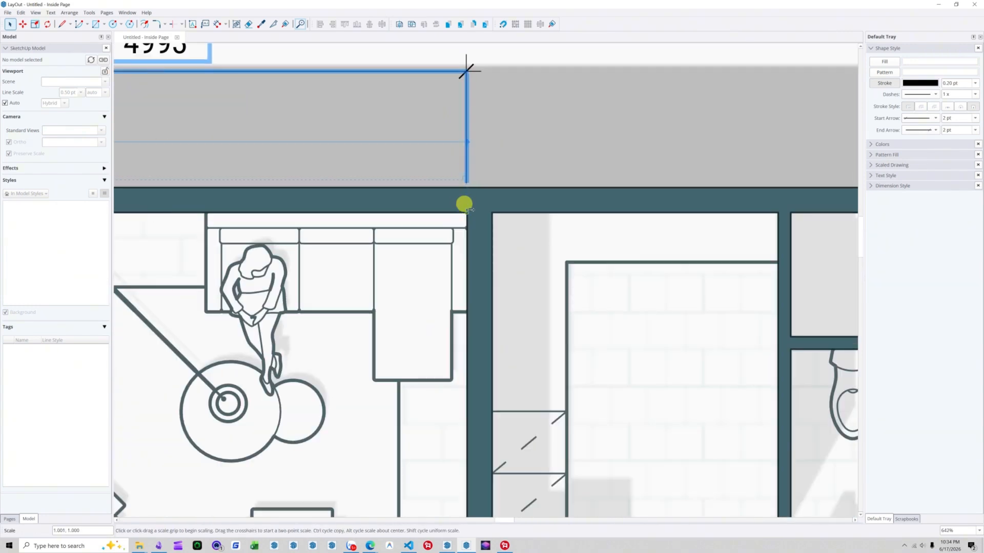
scroll(462, 207, up, 7)
click(501, 234)
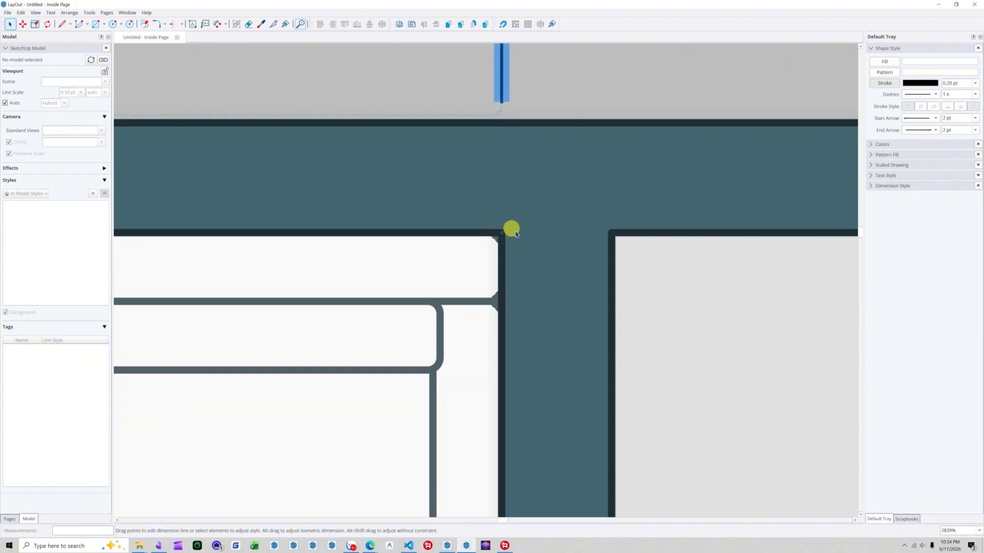
scroll(509, 226, down, 10)
Step: Dimension the partition wall's thickness above the plan, in line with the living room's dimension
scroll(470, 220, up, 13)
key(d)
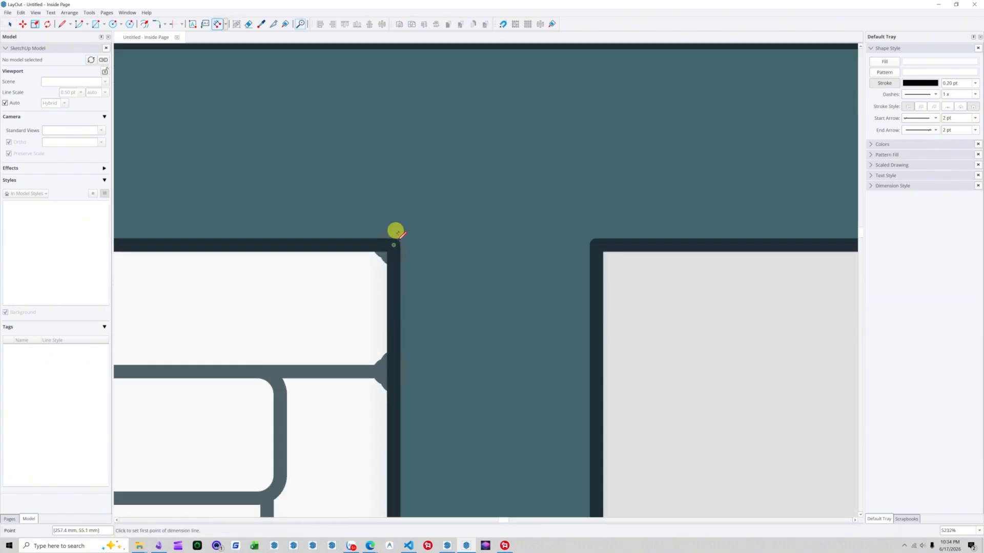
click(398, 235)
scroll(415, 233, down, 2)
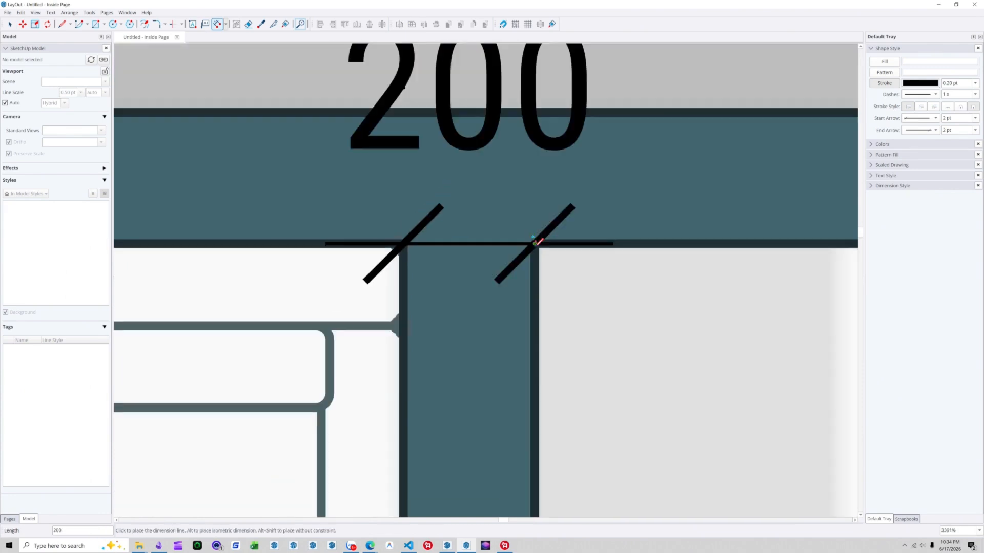
click(533, 232)
scroll(535, 226, down, 7)
scroll(536, 234, down, 2)
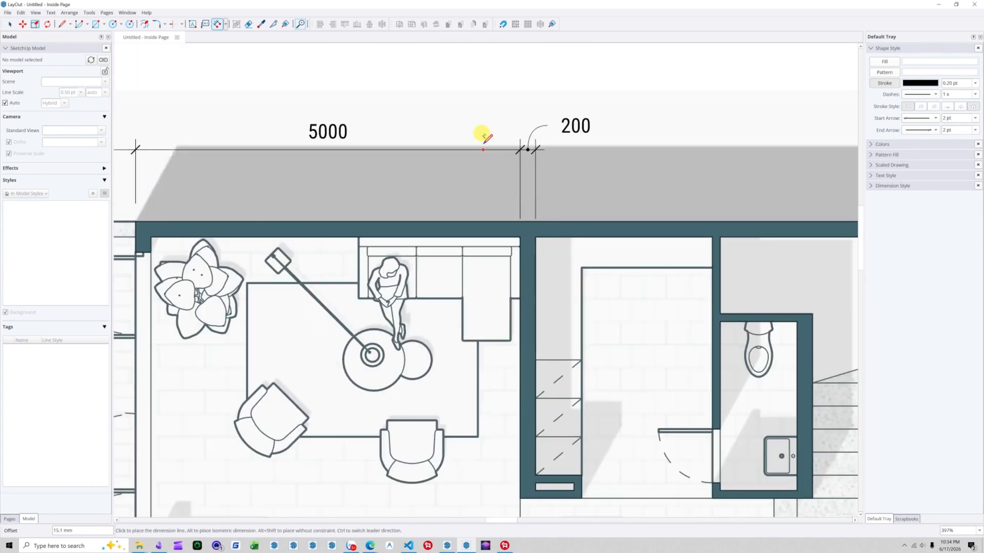
click(483, 139)
Step: Continue the dimension chain above the plan to the outer right corner, then dimension the upper wall's thickness on the right side
scroll(562, 178, down, 3)
scroll(555, 182, up, 3)
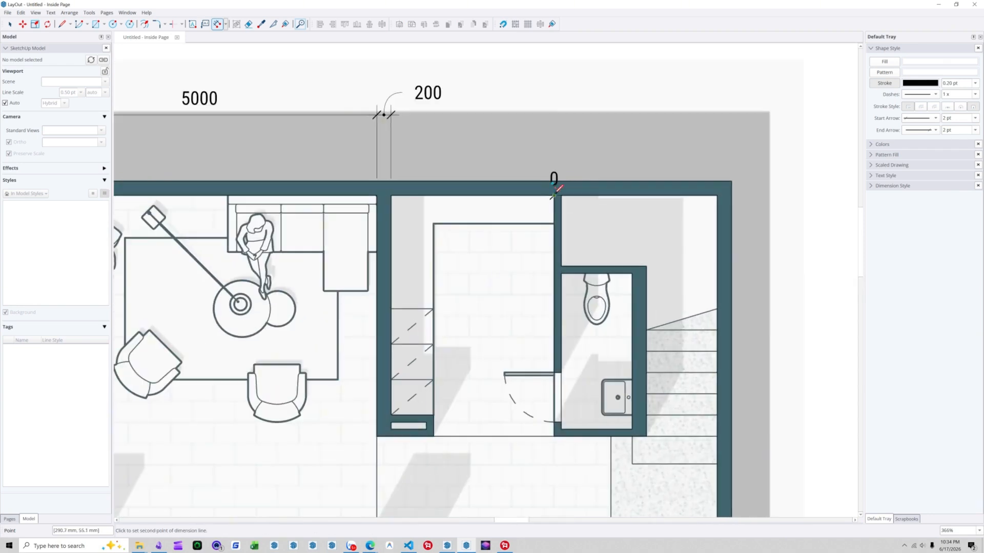
double_click(554, 183)
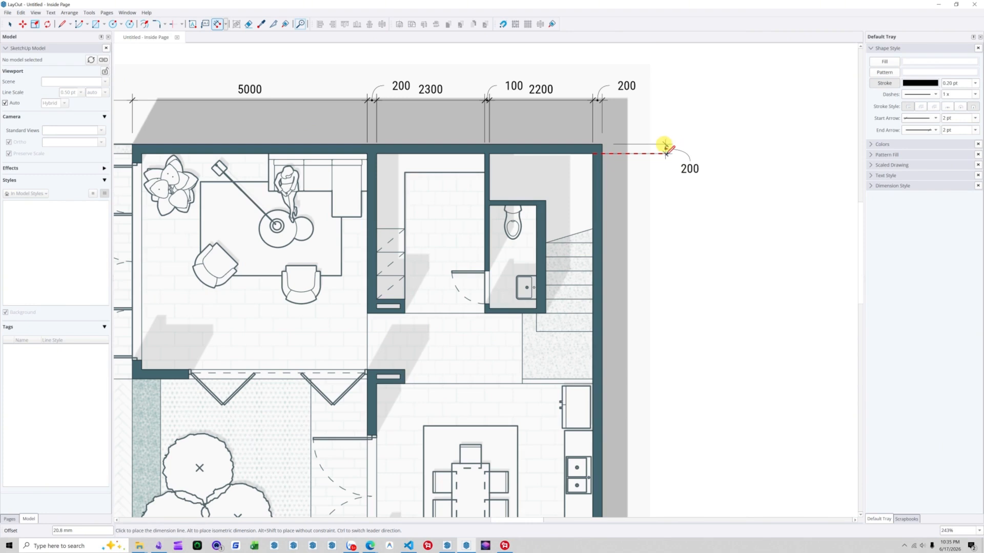
click(665, 161)
Step: Set the outer right wall's thickness dimension above the plan to No Leader, with its text above the dimension line
key(space)
click(600, 109)
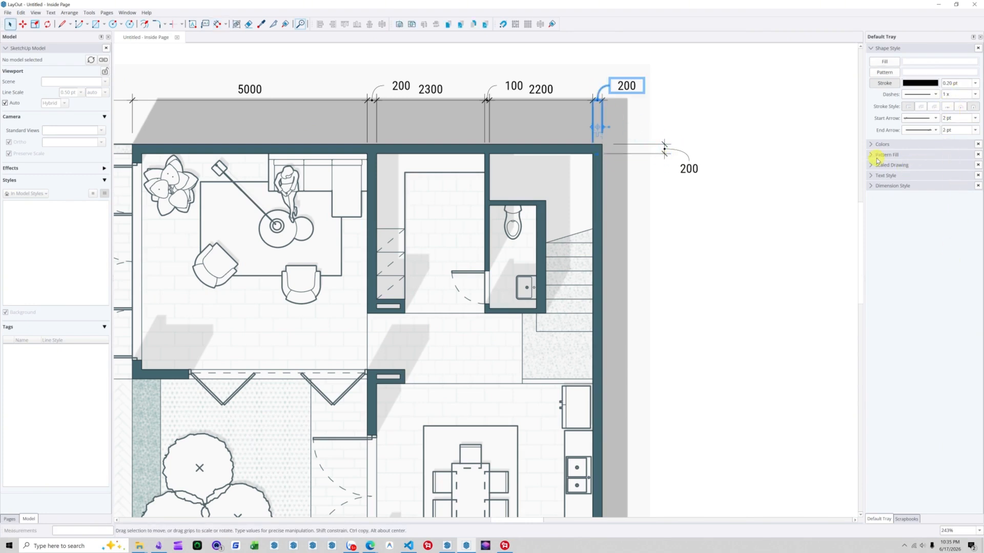
click(870, 186)
click(963, 212)
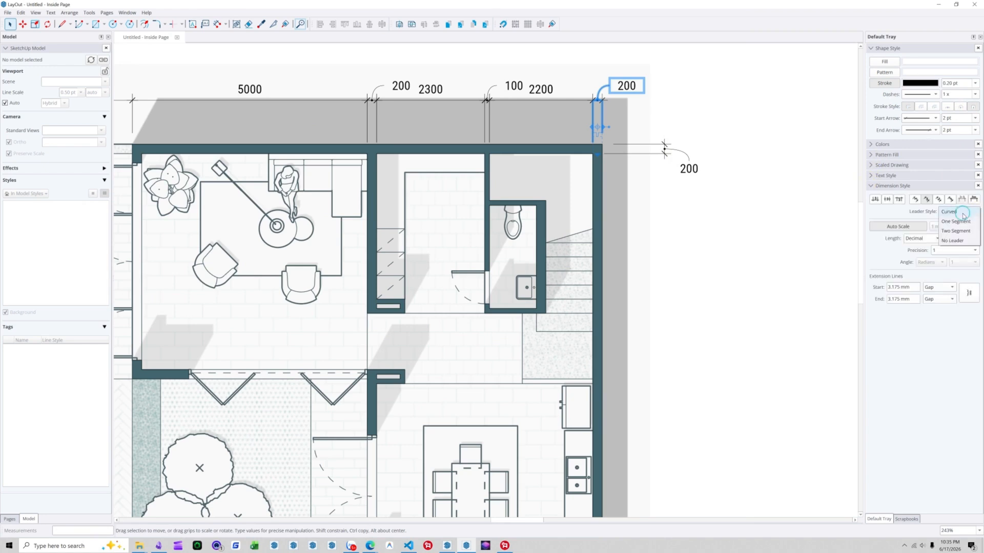
click(951, 241)
scroll(617, 78, up, 2)
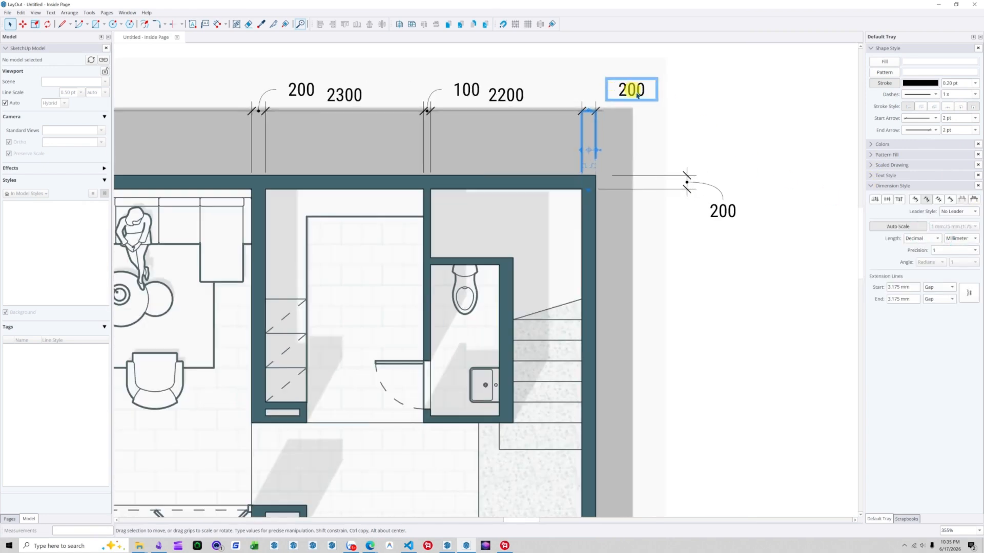
click(702, 129)
click(634, 96)
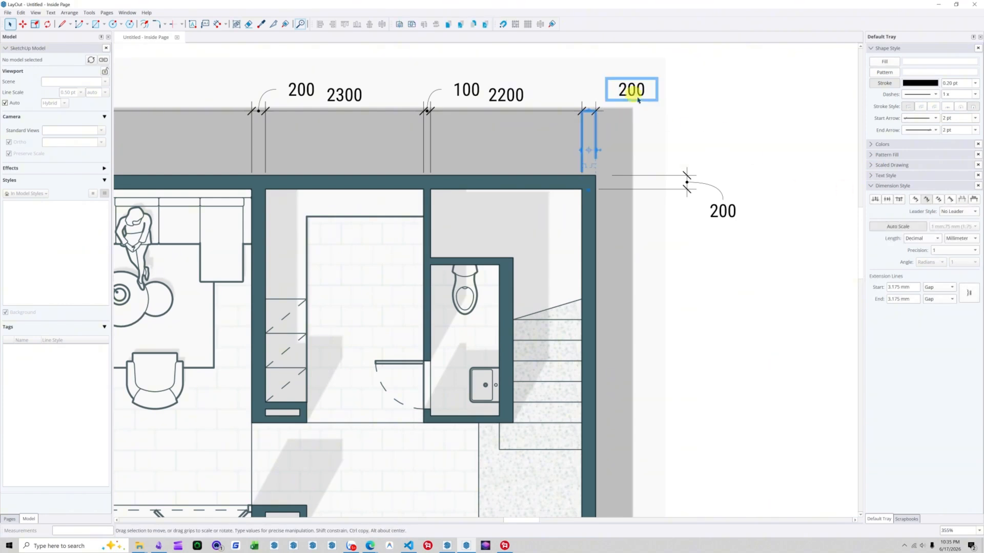
click(876, 199)
scroll(703, 158, down, 3)
click(734, 148)
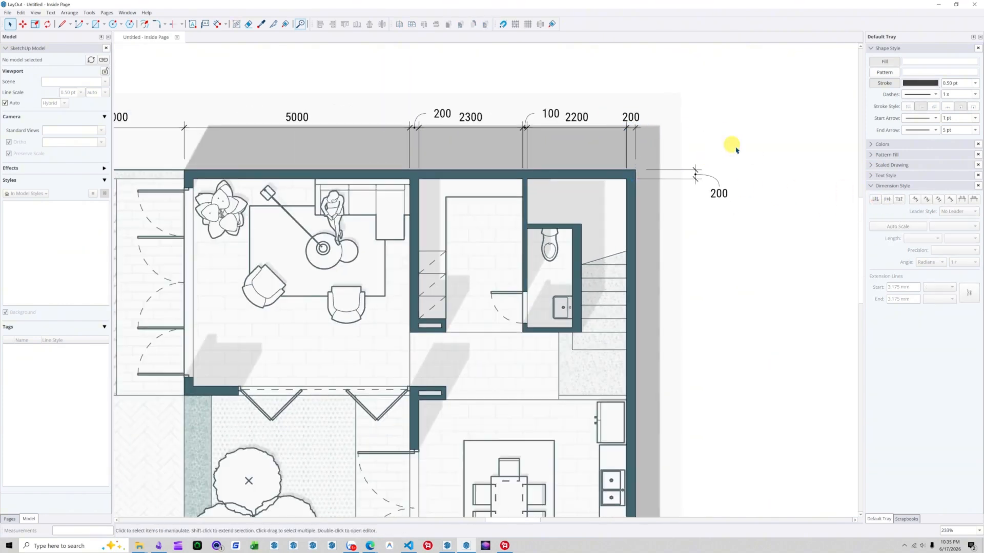
Step: Copy the no-leader dimension style onto the 100 and 200 partition wall thickness dimensions in the chain above the plan
key(b)
click(551, 111)
scroll(525, 128, up, 4)
click(528, 102)
scroll(530, 118, down, 5)
click(443, 122)
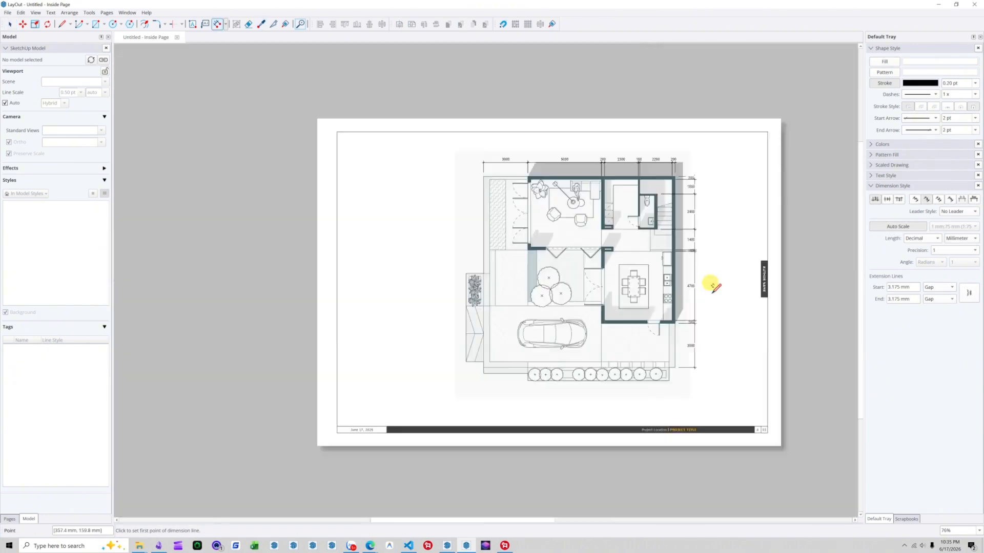
Step: Add matching dimension chains along the plan's left and lower sides
click(419, 172)
key(b)
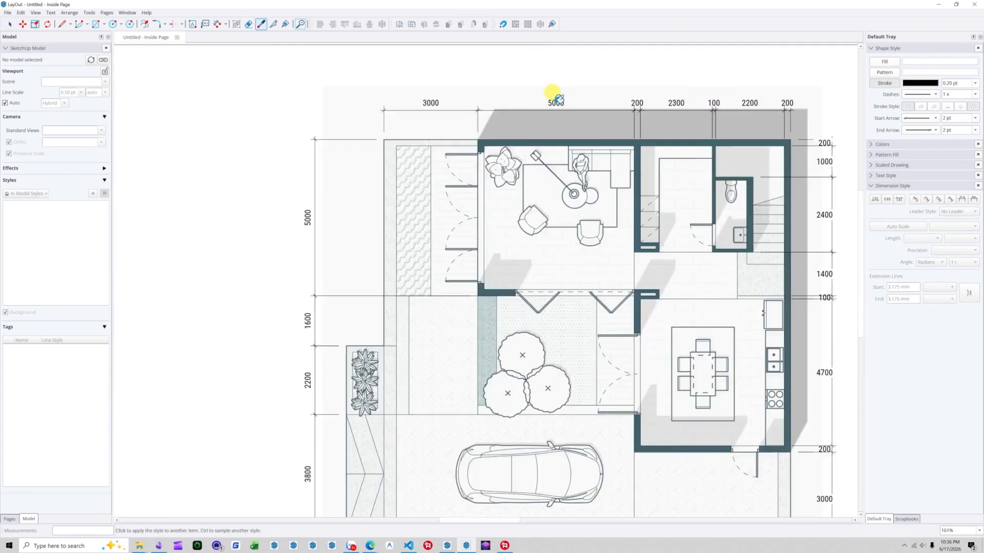
click(741, 134)
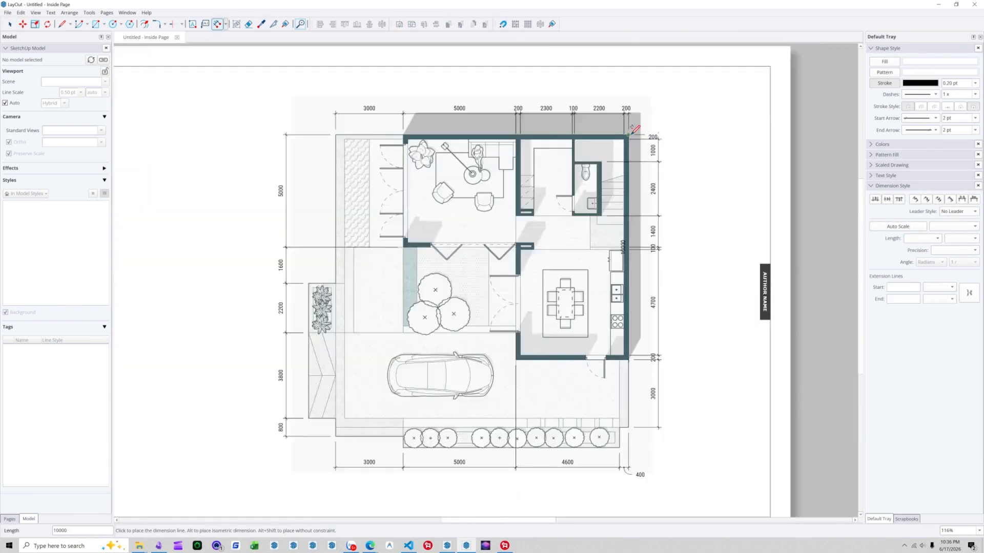
Step: Add interior dimension chains across the courtyard and down through the hallway and kitchen, with a white background behind the texts over the drawing
scroll(634, 129, up, 3)
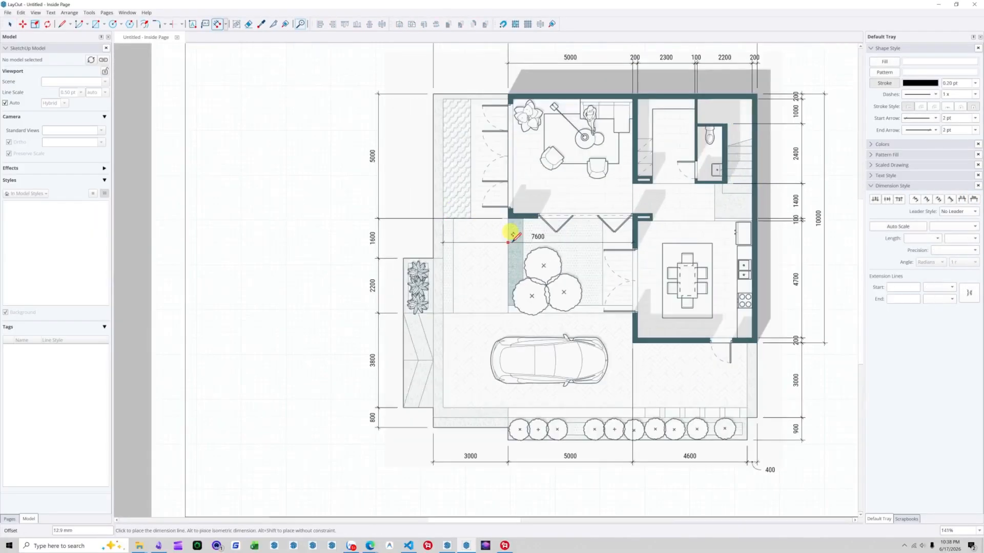
scroll(512, 226, up, 4)
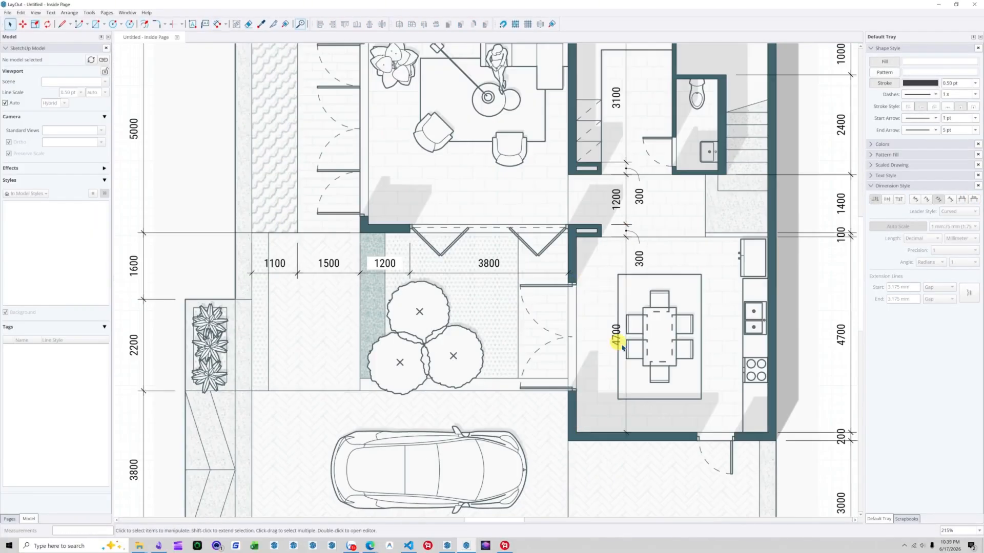
scroll(621, 336, down, 3)
scroll(592, 322, up, 4)
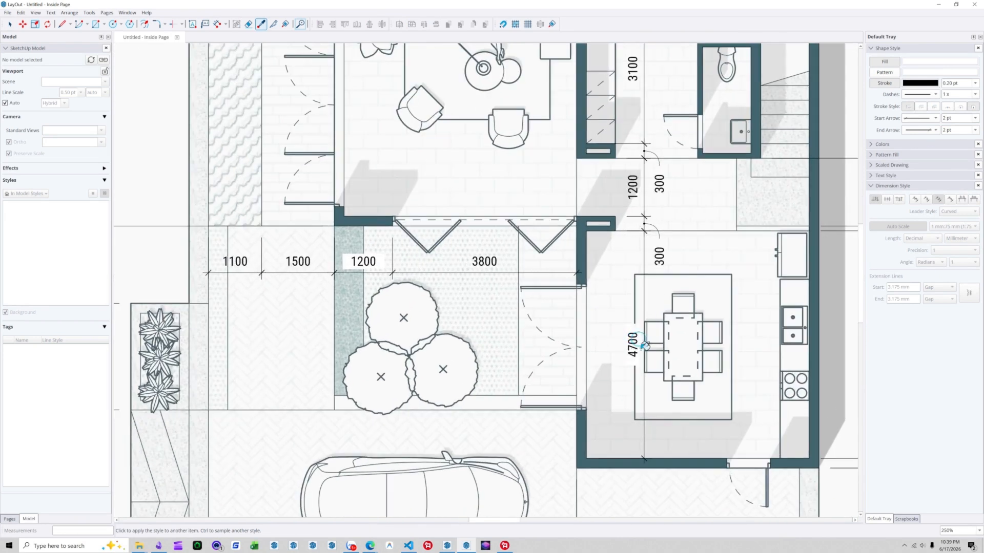
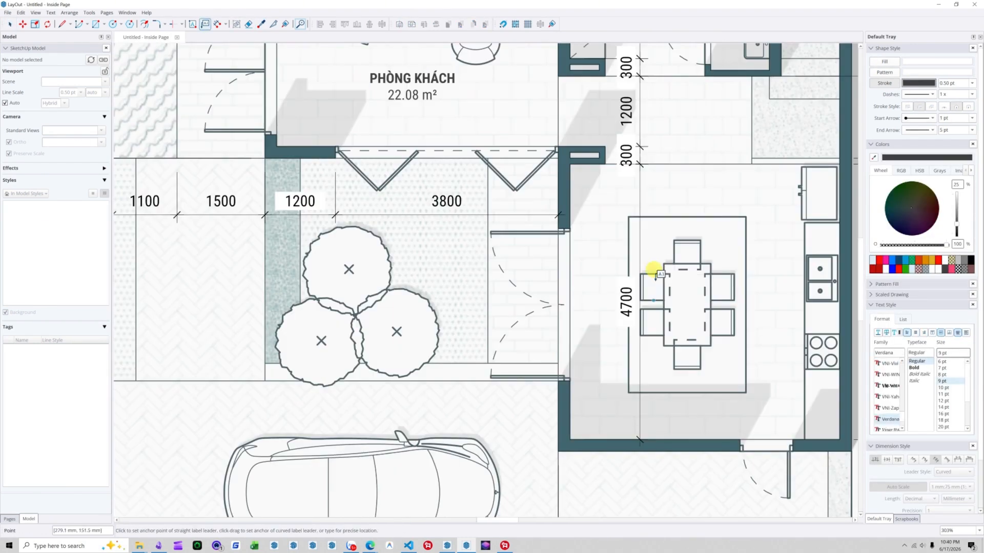
Step: Label the kitchen and dining room "BẾP + ĂN" and the parking area "ĐỂ XE", each with its floor area
click(666, 201)
click(687, 300)
text(BẾP + ĂN)
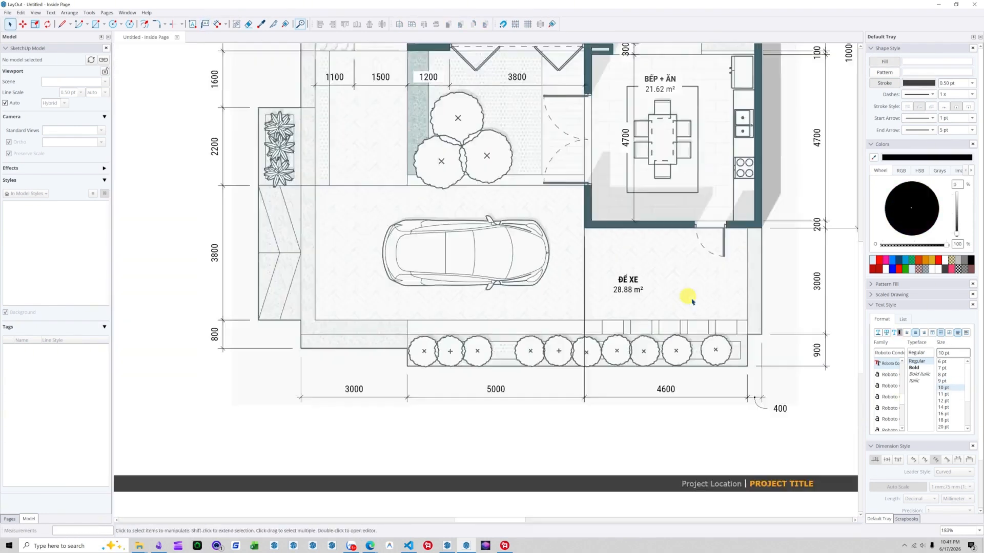
middle_drag(679, 69, 633, 169)
scroll(637, 157, down, 1)
Step: Add the Scrapbooks section to the Default Tray
scroll(506, 219, down, 4)
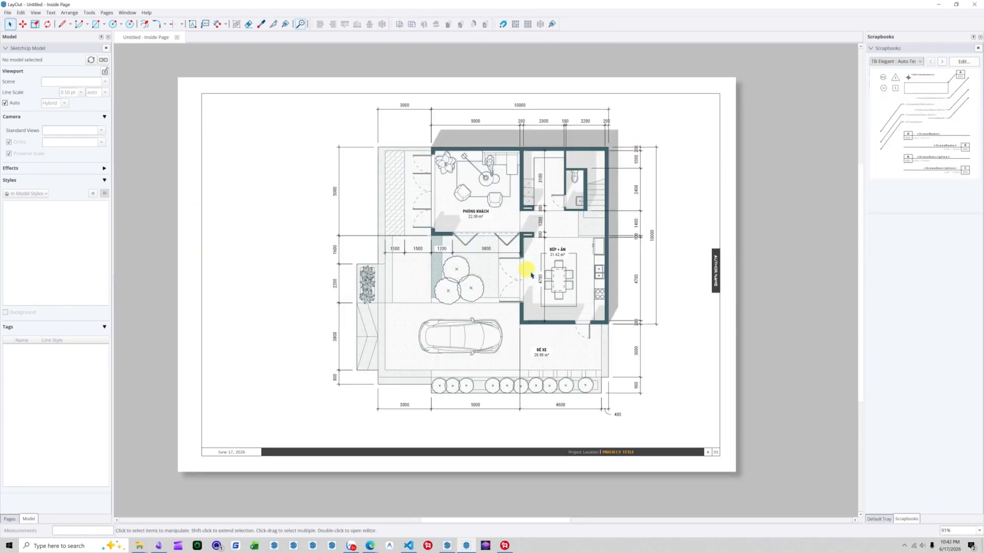
scroll(525, 270, up, 1)
click(127, 13)
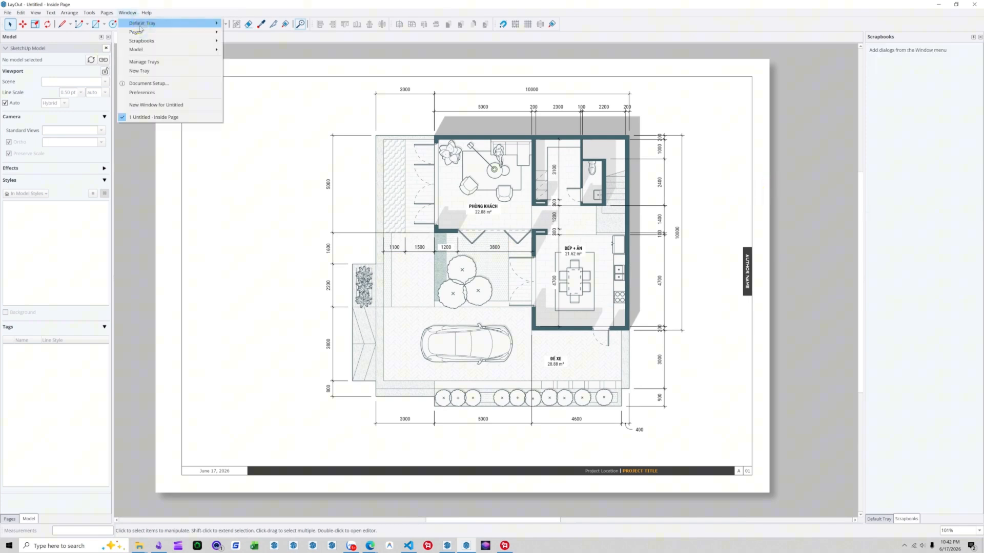
mouse_move(169, 23)
click(229, 129)
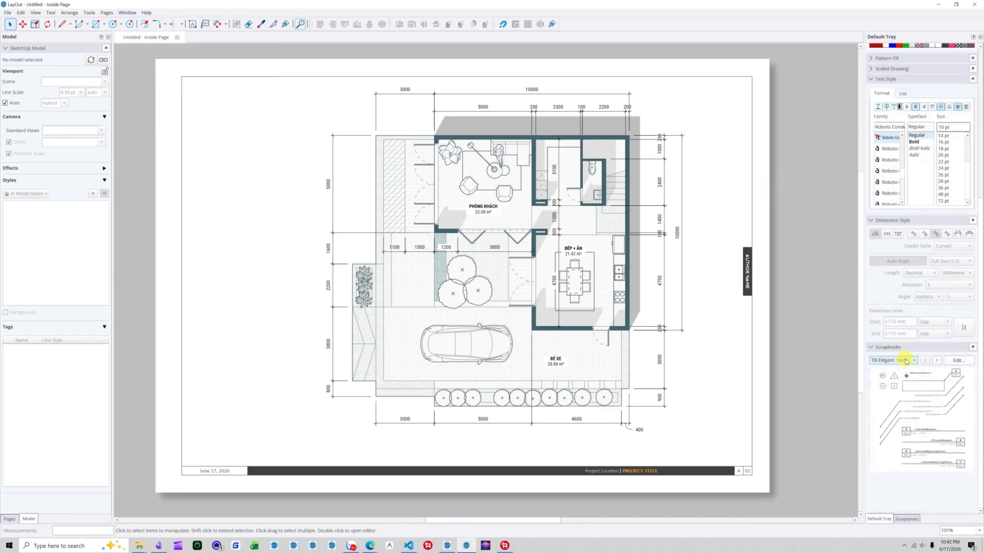
Step: Browse the TB-Elegant scrapbook to its Site Graphics page
scroll(384, 439, up, 3)
scroll(483, 377, down, 5)
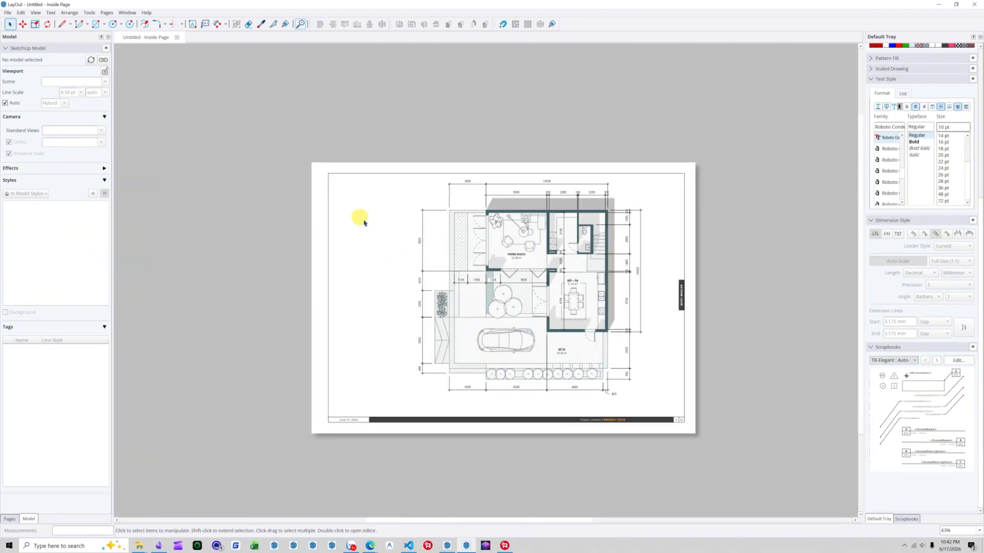
scroll(487, 377, up, 2)
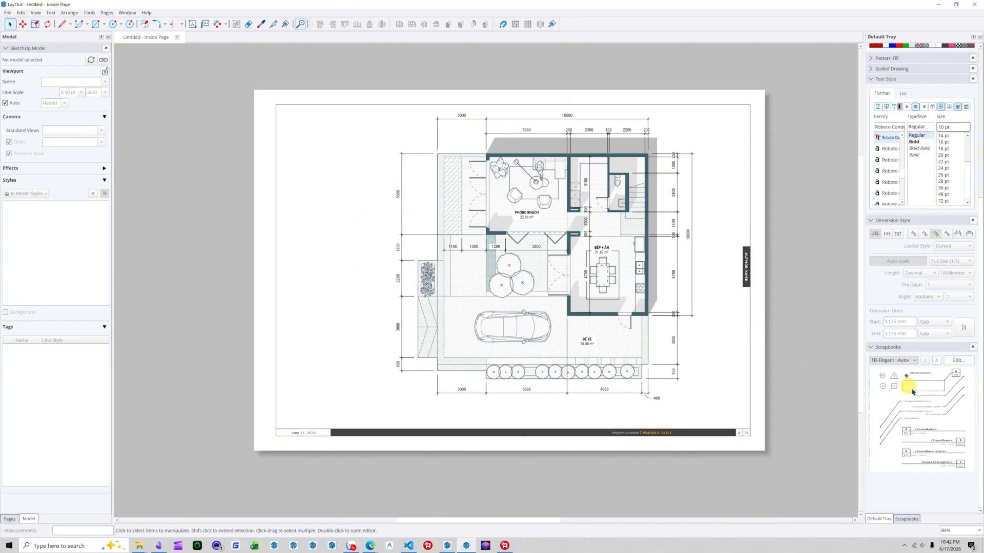
click(904, 363)
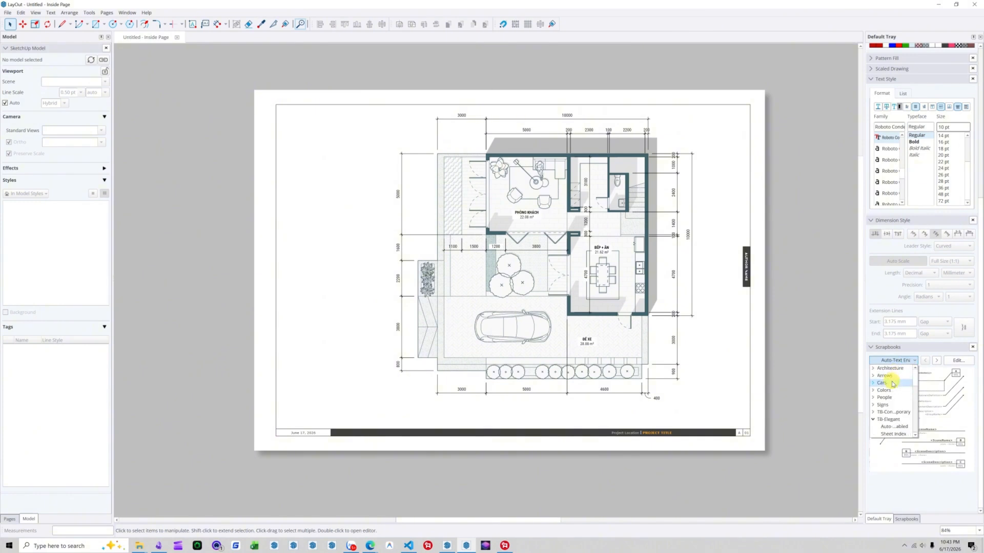
click(873, 421)
click(911, 363)
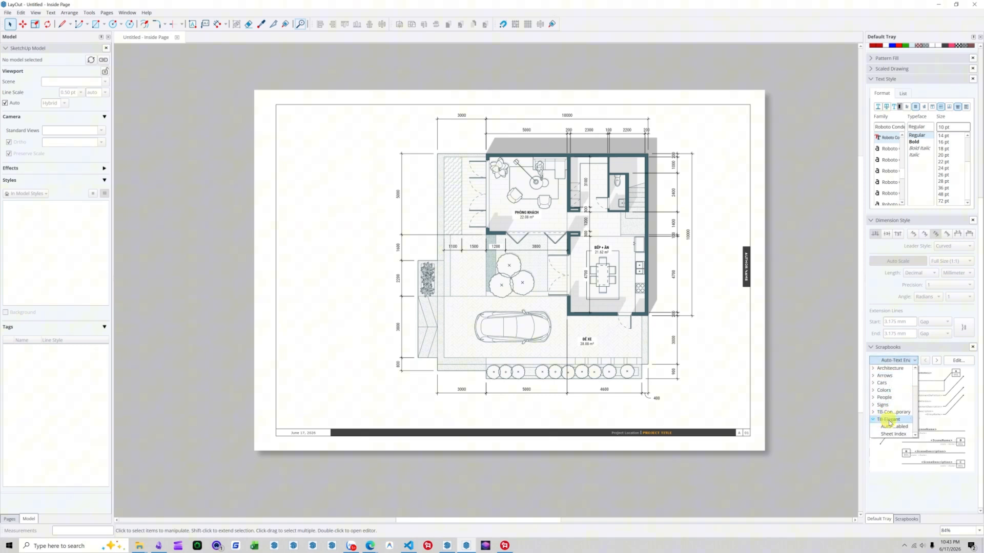
click(889, 425)
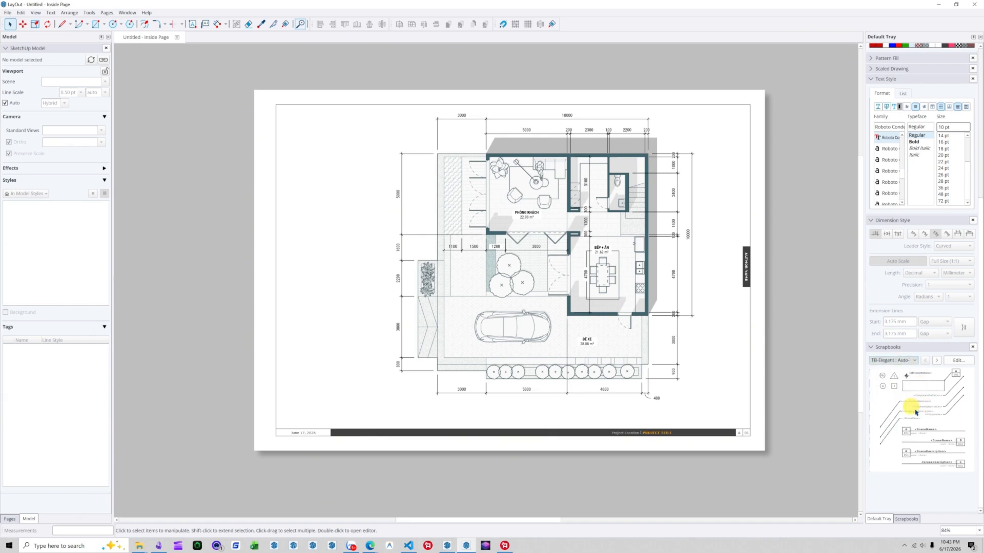
click(938, 362)
click(937, 362)
click(937, 361)
click(937, 362)
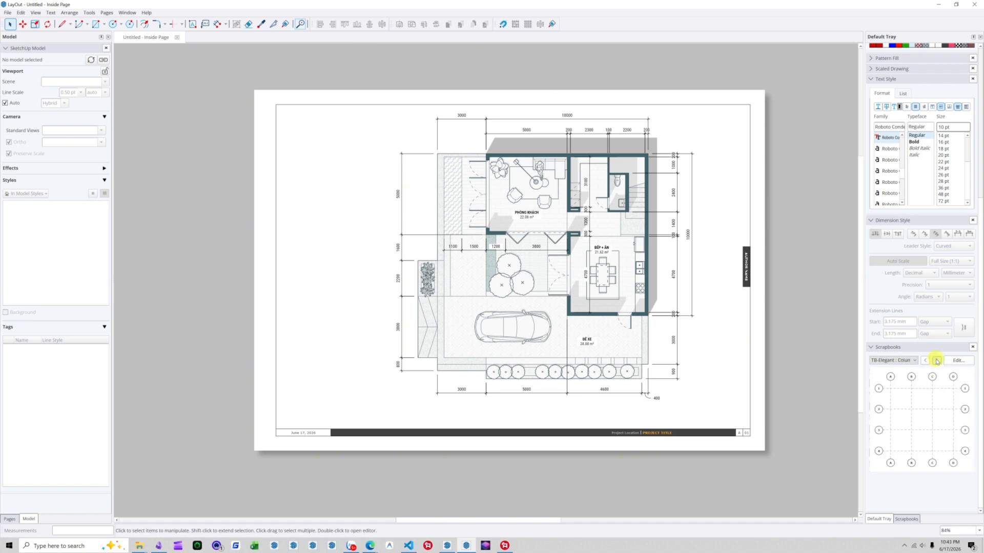
click(937, 361)
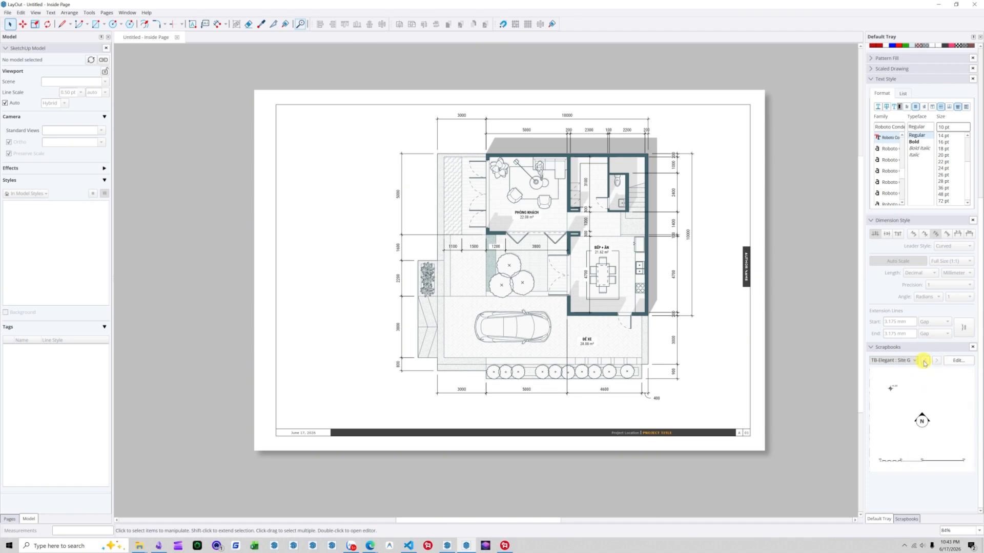
Step: Place the north arrow symbol in the empty upper-left area of the sheet, beside the floor plan
click(924, 424)
scroll(352, 205, up, 2)
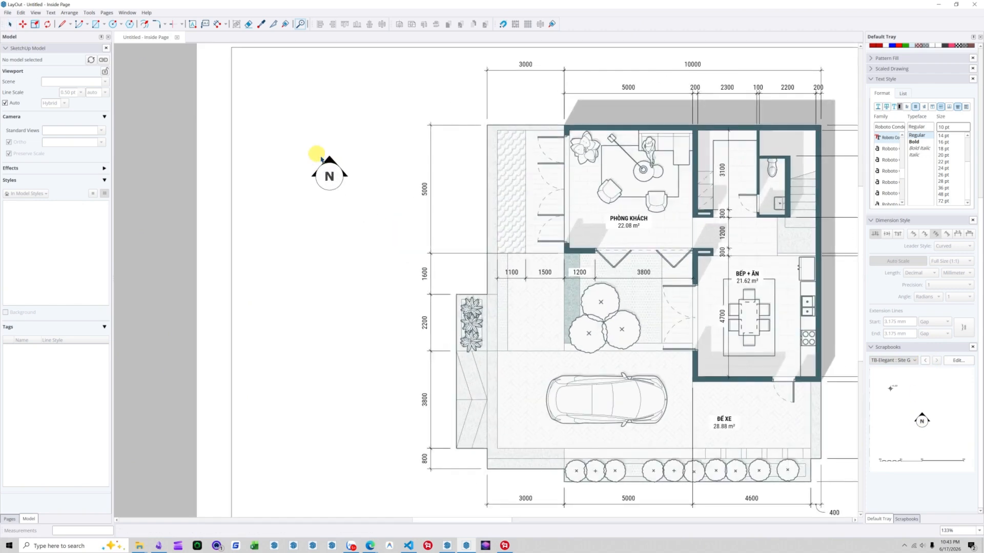
click(312, 138)
key(space)
Step: Place the graphic scale bar in the sheet's lower-left corner, just above the date in the title block
scroll(354, 185, down, 3)
click(890, 461)
scroll(323, 359, up, 3)
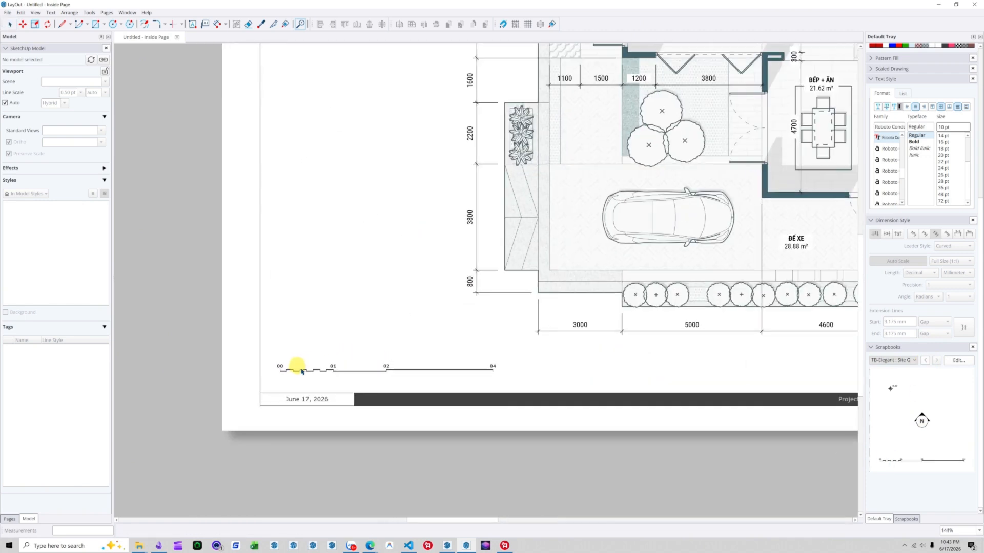
click(338, 369)
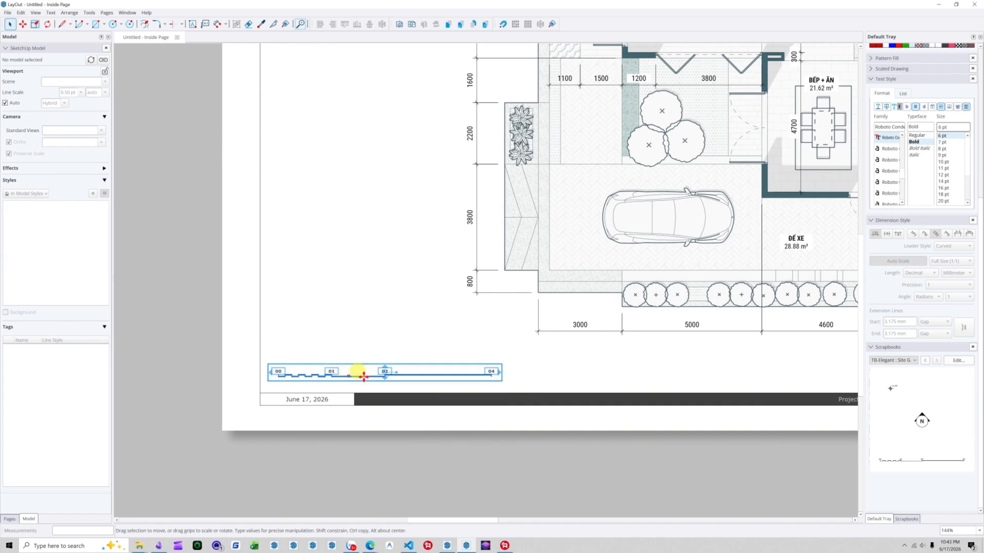
scroll(478, 353, down, 3)
scroll(516, 368, down, 1)
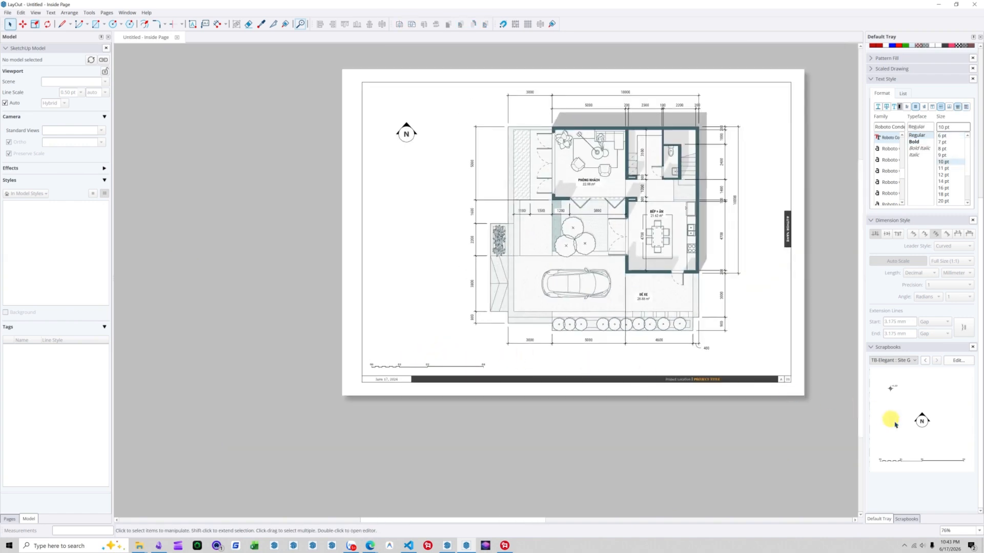
Step: Place the "+1.23" level marker just above the "ĐỂ XE" label in the parking area
click(892, 391)
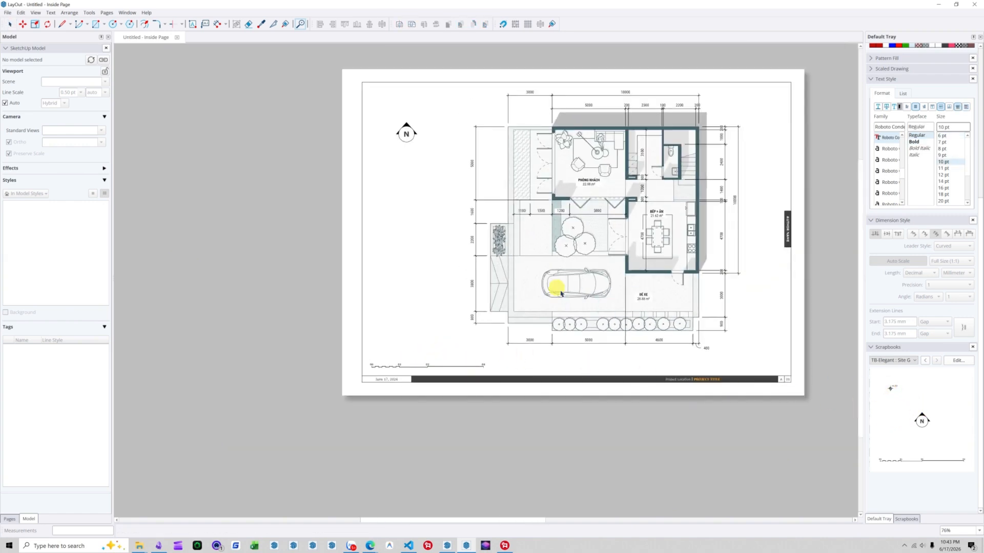
scroll(520, 273, up, 5)
click(638, 285)
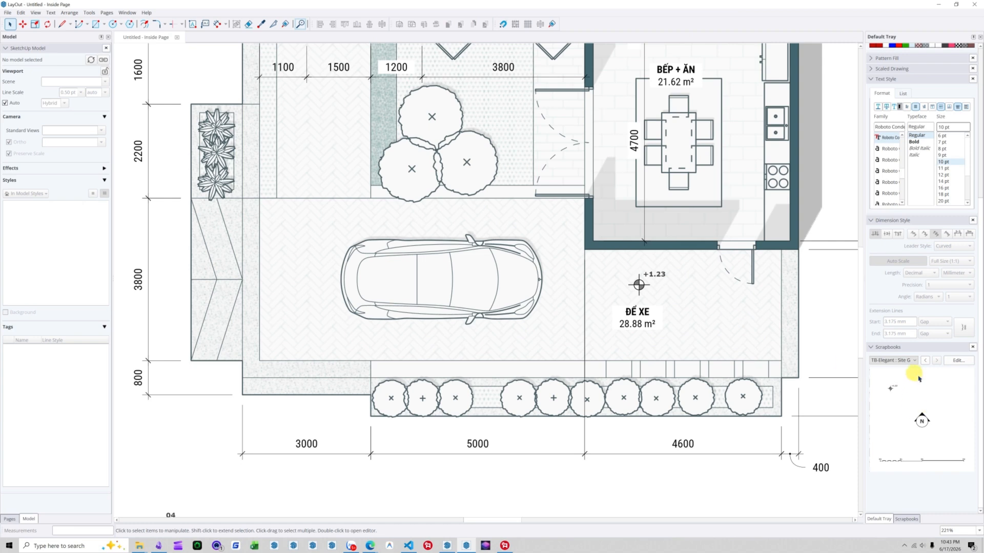
click(925, 361)
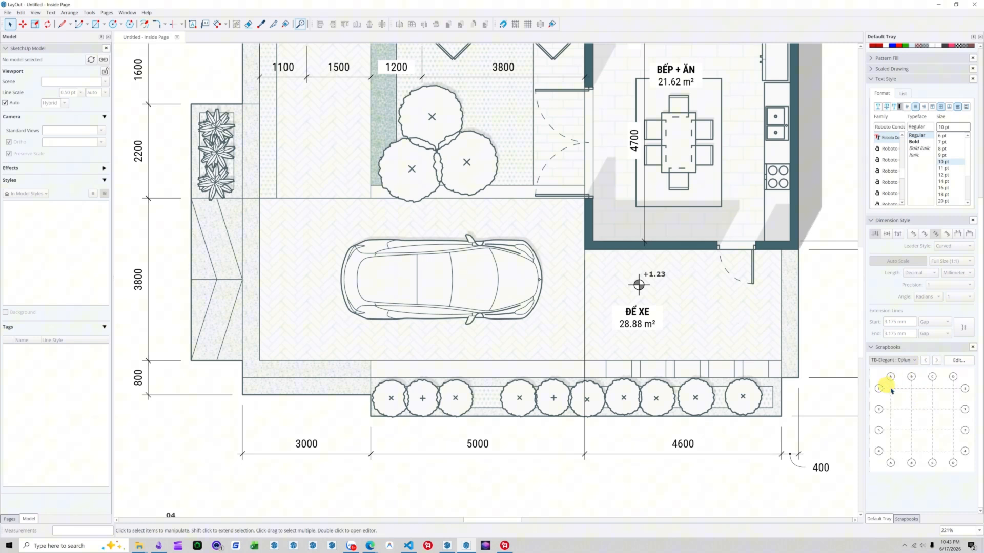
scroll(589, 308, down, 6)
scroll(492, 165, up, 5)
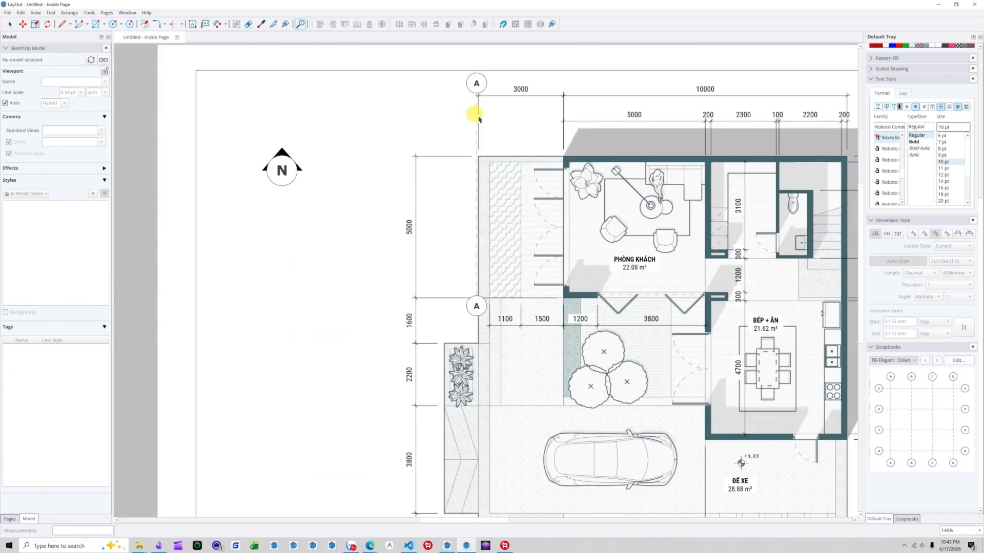
scroll(672, 126, down, 4)
key(space)
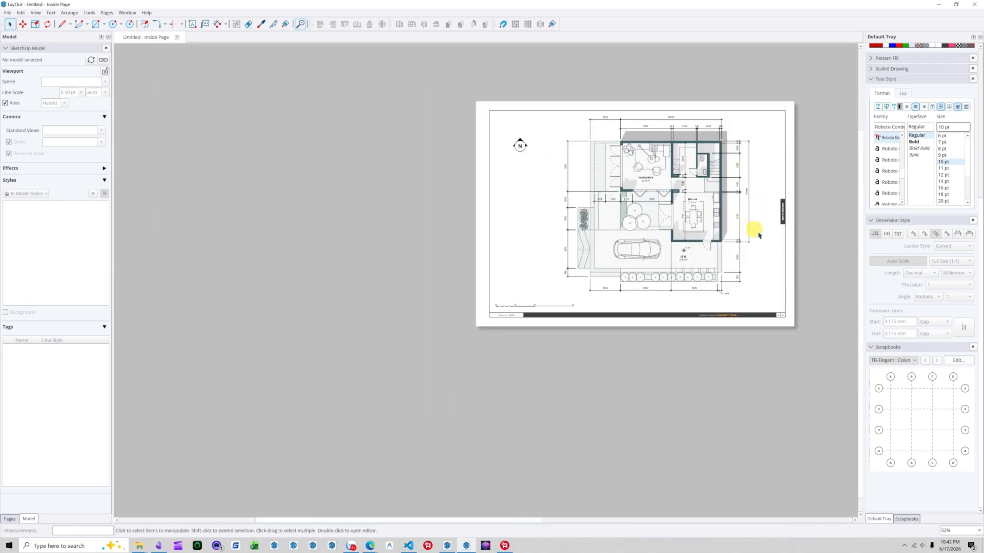
Step: Place the vertical section line symbol through the living room and stretch it down past the plan's lower dimension chain
click(926, 360)
scroll(666, 124, up, 2)
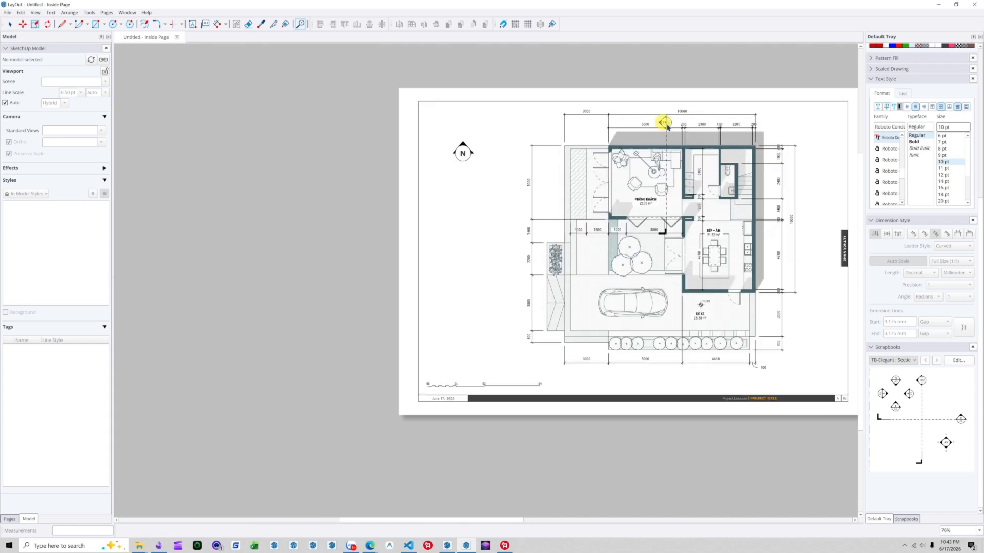
click(661, 230)
double_click(661, 228)
click(715, 251)
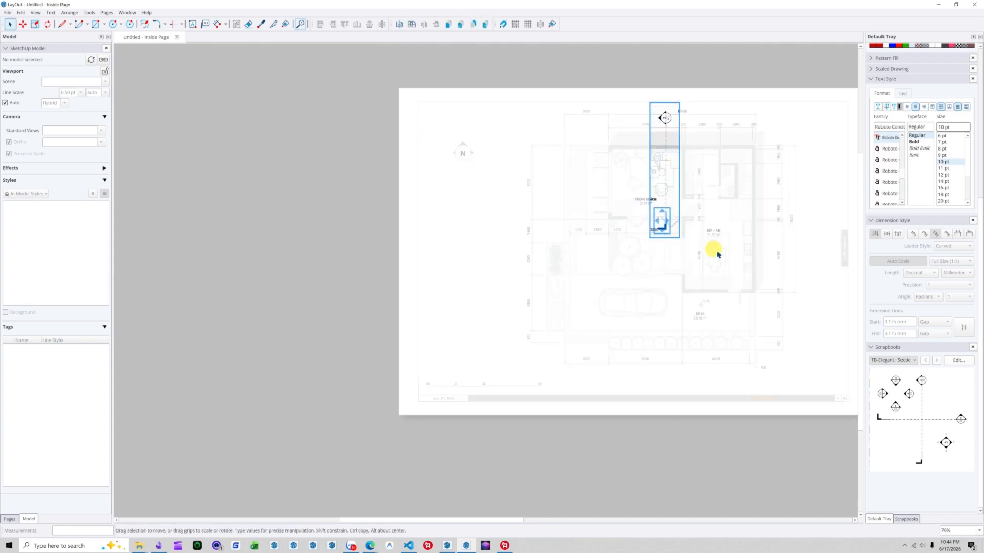
drag(665, 237, 665, 364)
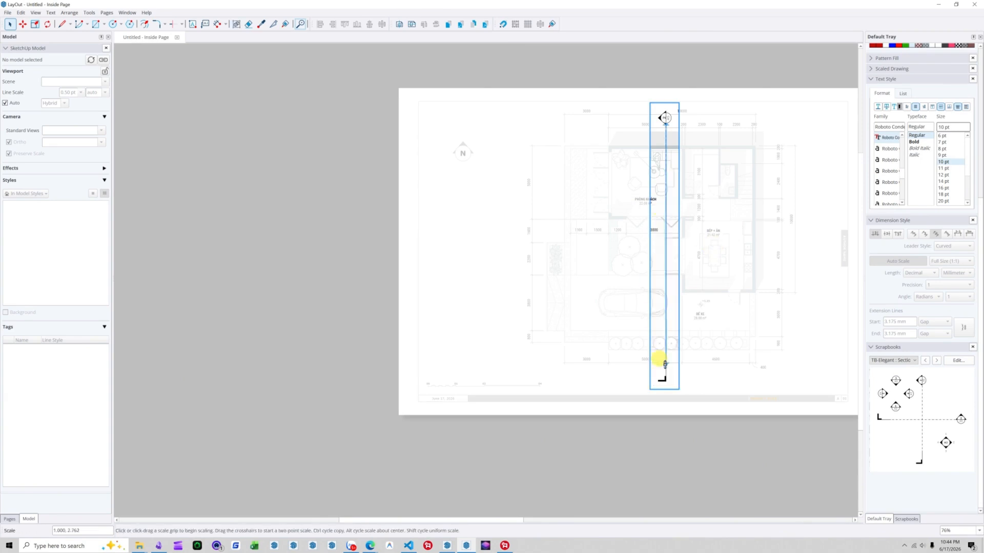
click(730, 300)
Step: Open the nested group of the section line's head marker to examine its number and sheet reference texts
scroll(654, 121, up, 5)
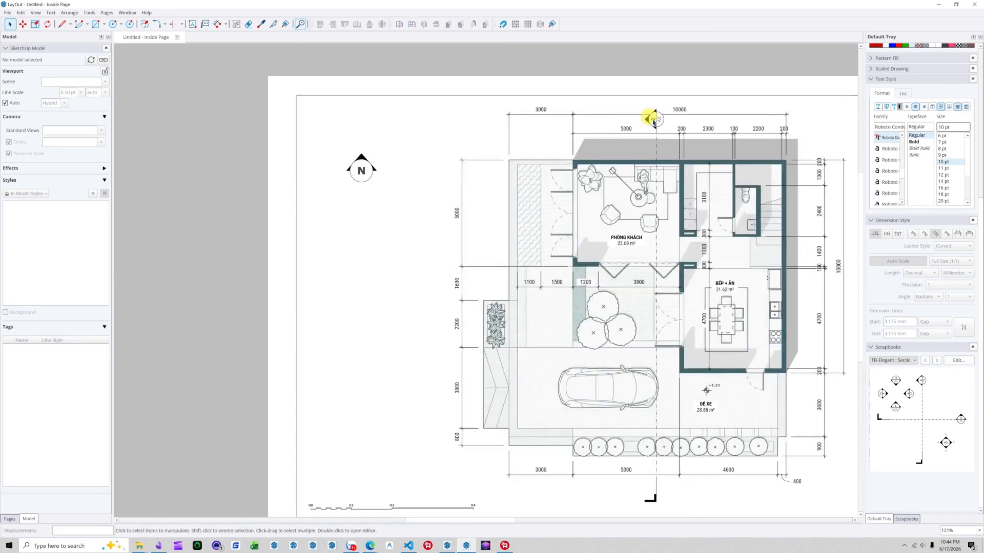
double_click(651, 122)
double_click(653, 122)
click(654, 122)
click(650, 132)
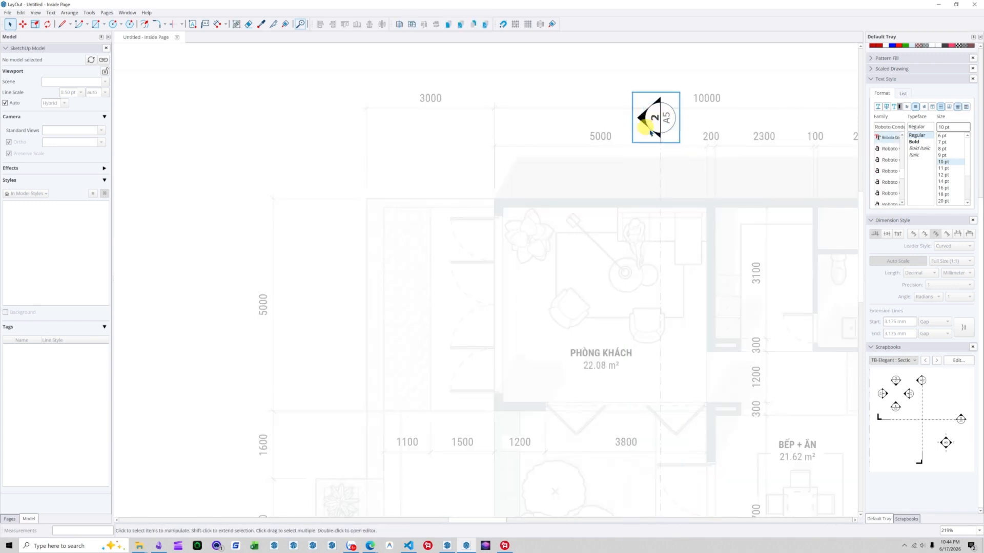
click(614, 107)
click(614, 106)
Step: Place directional reference markers outside the plan's left and right dimension chains
scroll(614, 106, down, 10)
scroll(926, 376, down, 3)
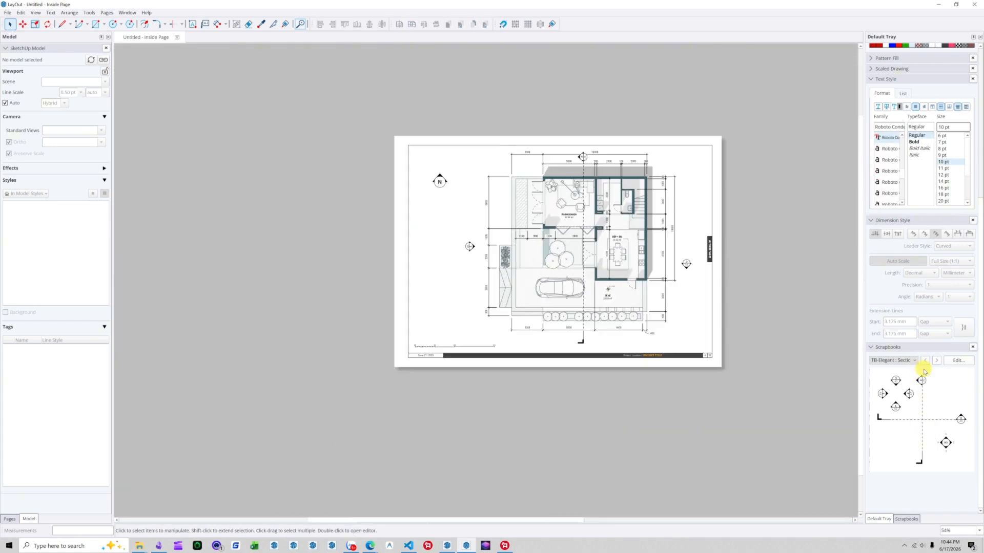
scroll(928, 387, down, 1)
Step: Place the drawing title symbol with the <SceneName> and <Scale> auto-texts below the plan, right of the scale bar
click(924, 361)
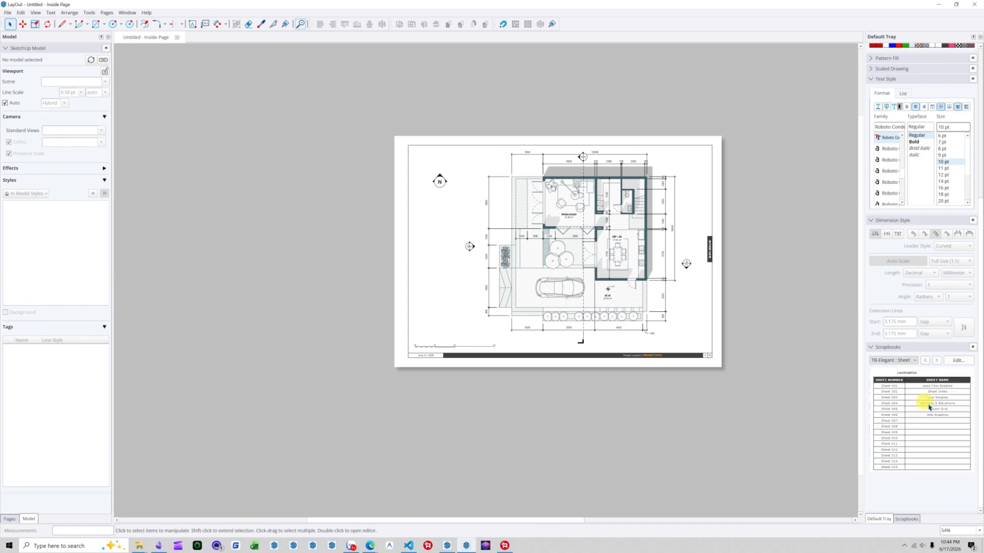
scroll(935, 409, down, 1)
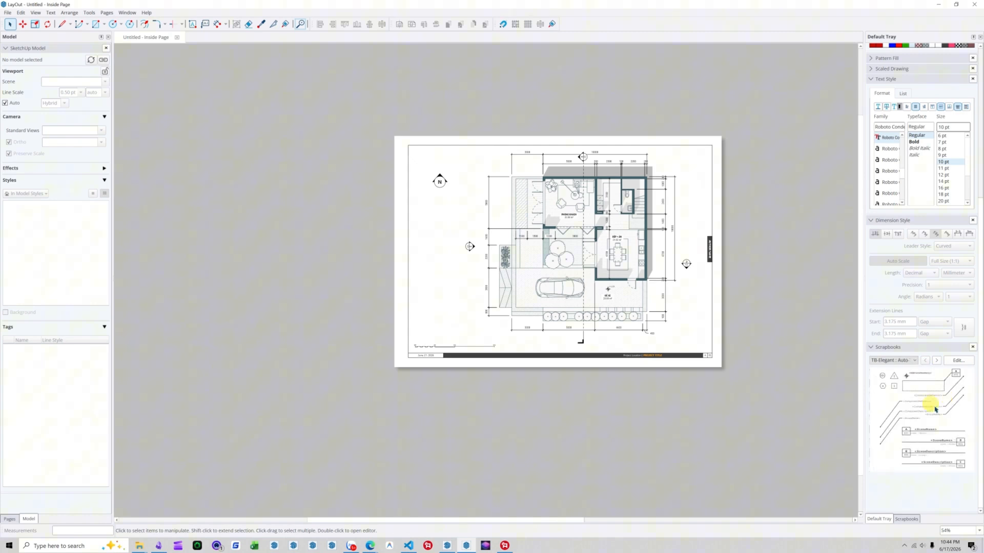
drag(908, 434, 502, 332)
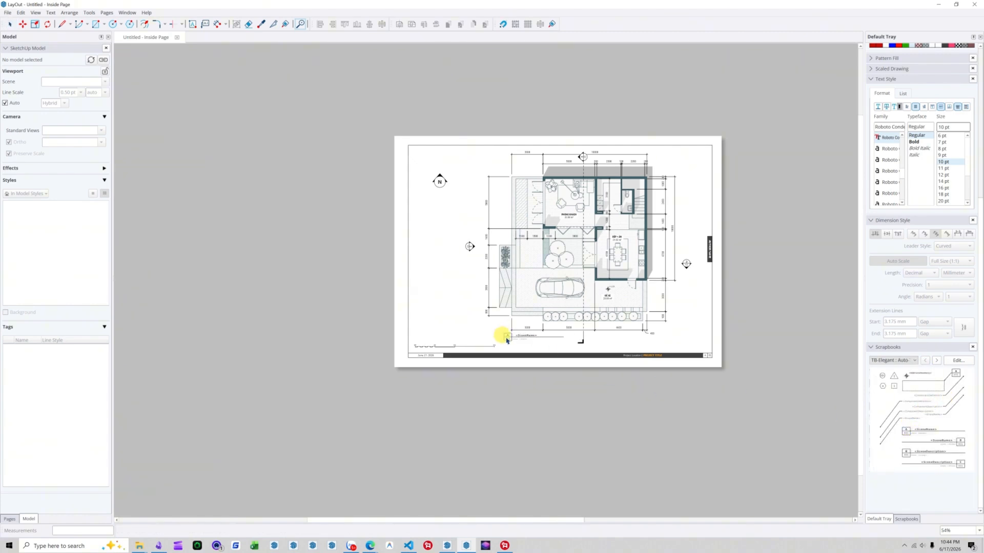
scroll(509, 338, up, 9)
key(space)
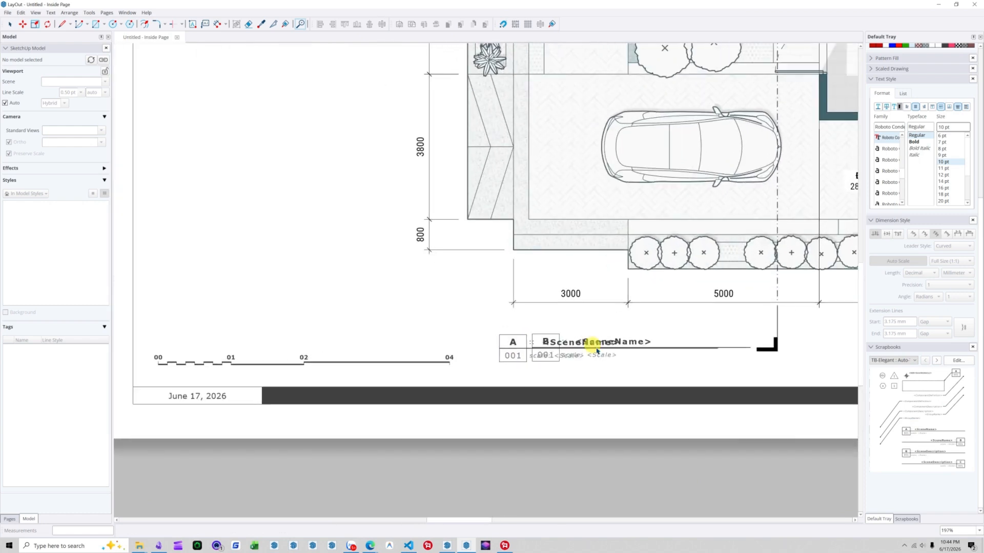
scroll(561, 340, up, 6)
scroll(512, 345, down, 3)
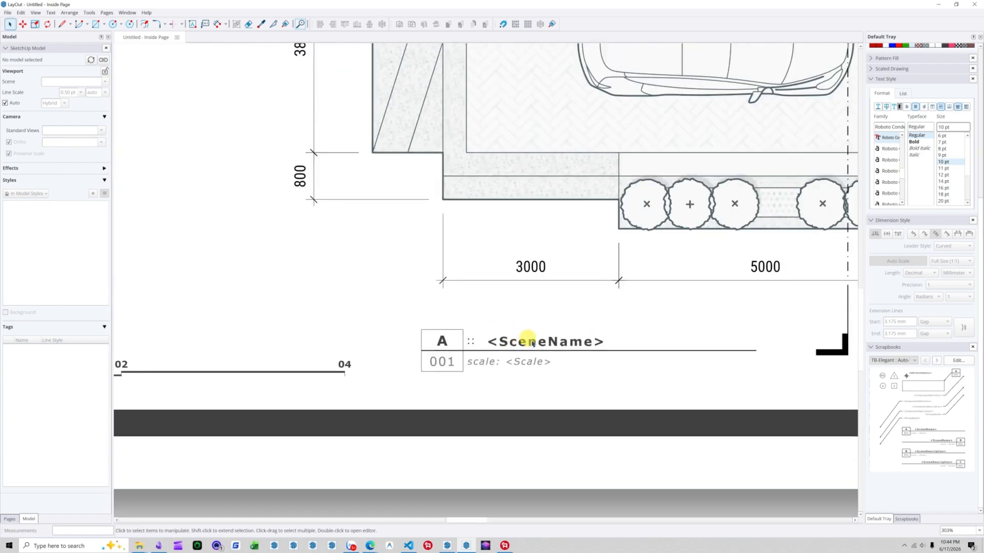
Step: Attach the leader of the drawing title's <SceneName> text to the floor plan viewport
click(474, 336)
scroll(518, 338, down, 3)
scroll(681, 252, up, 5)
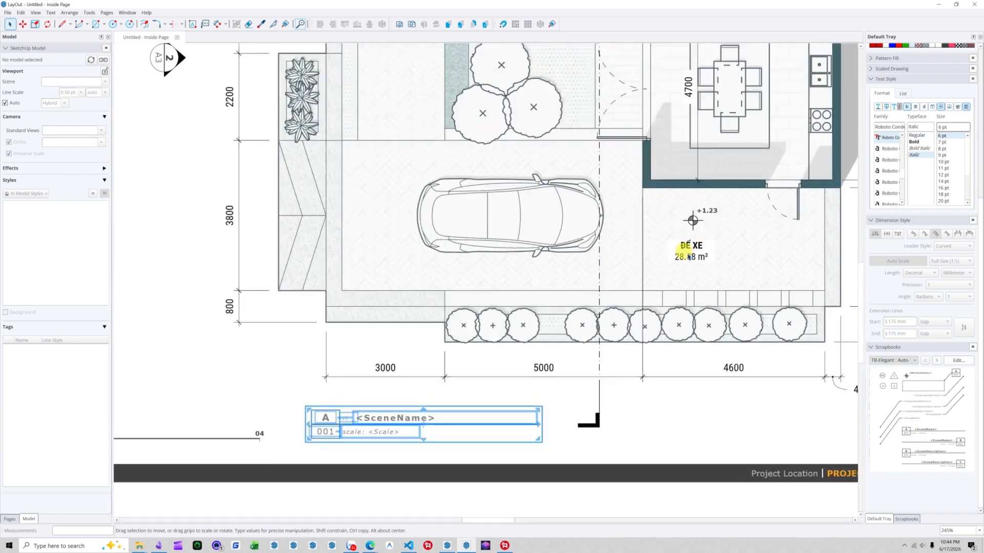
scroll(697, 256, down, 3)
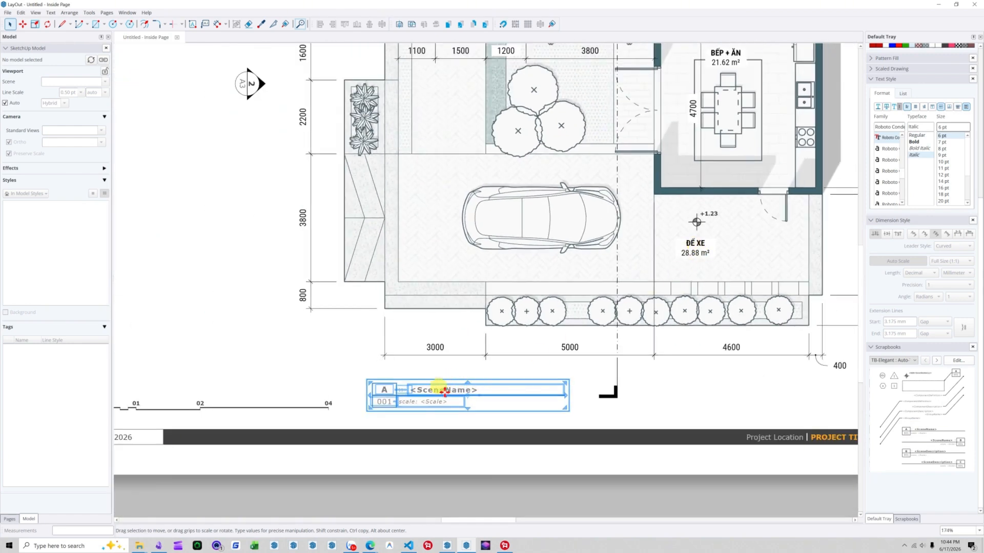
scroll(445, 392, up, 3)
double_click(426, 391)
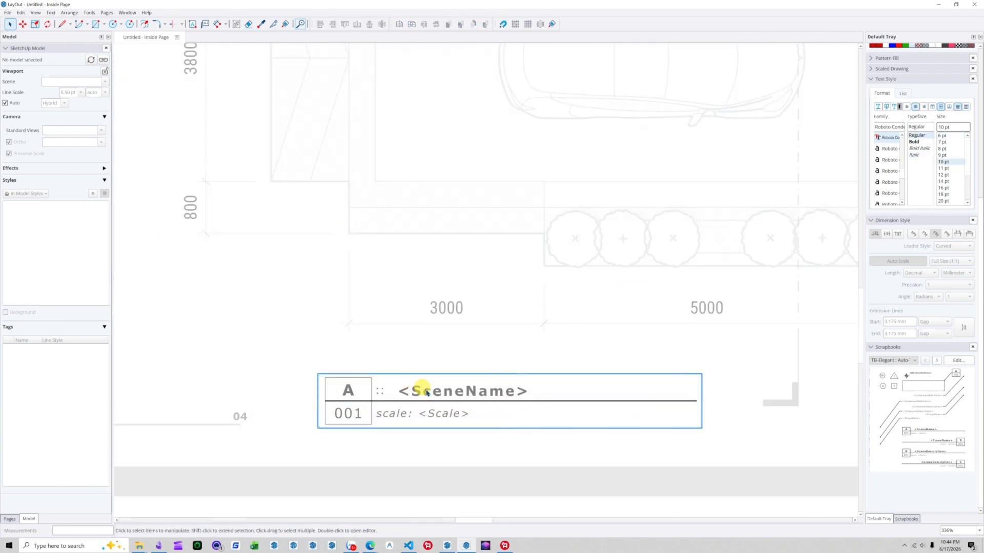
click(426, 392)
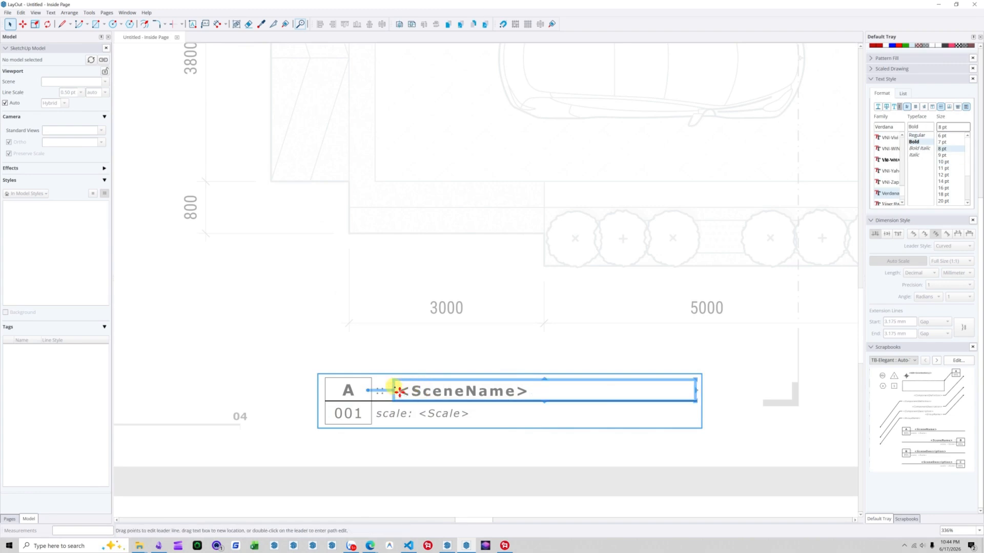
drag(375, 392, 390, 226)
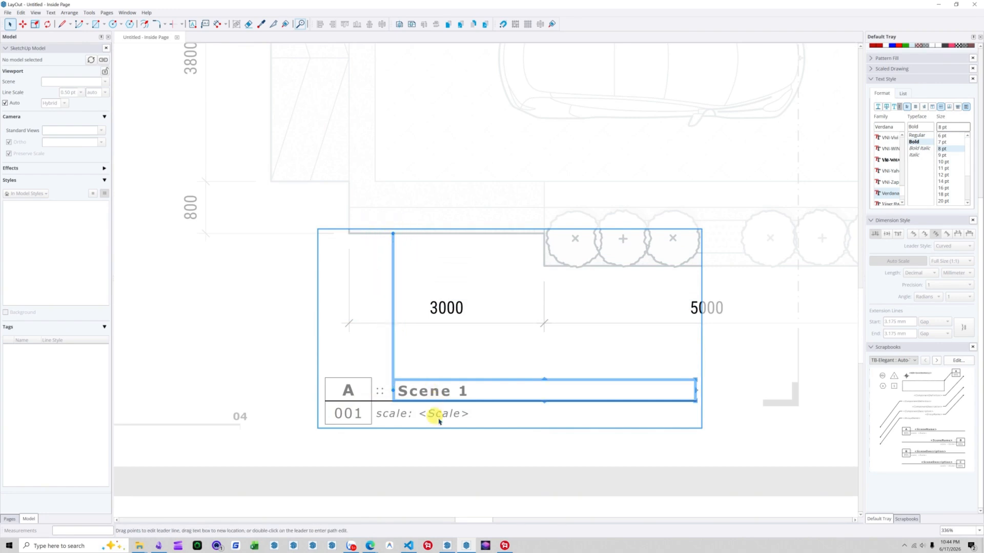
Step: Attach the leader of the drawing title's <Scale> text to the floor plan viewport and finish editing the symbol
click(447, 464)
click(444, 415)
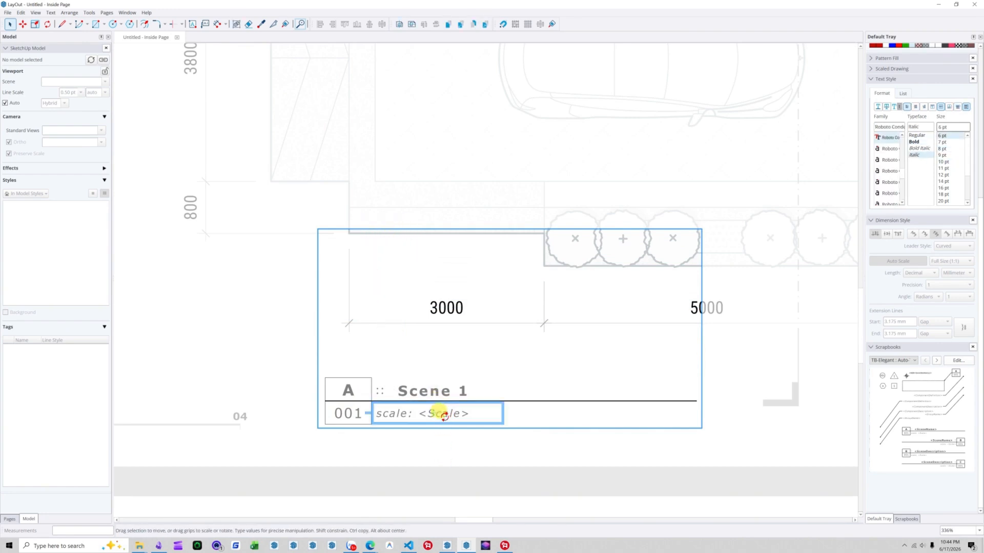
drag(365, 414, 396, 228)
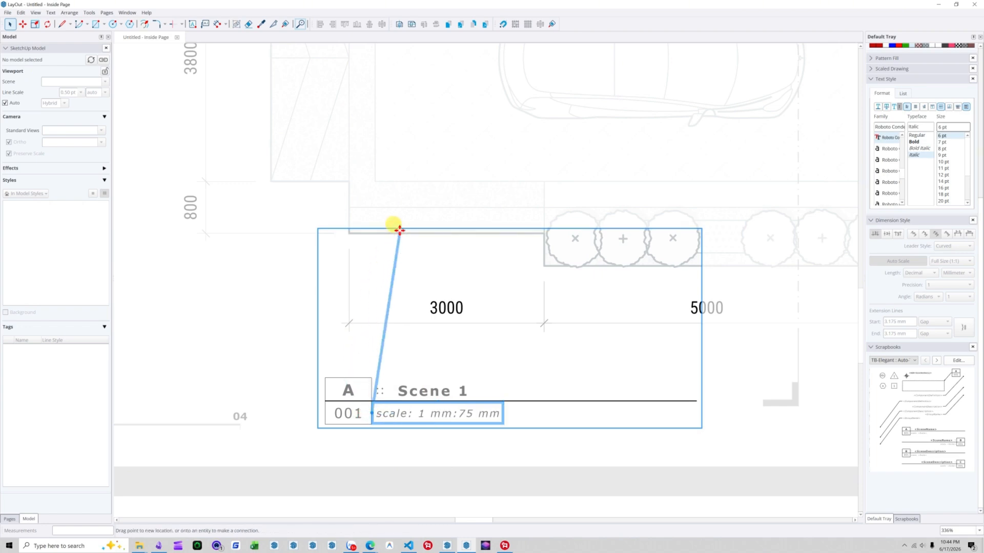
click(549, 455)
scroll(557, 425, down, 3)
scroll(558, 423, down, 4)
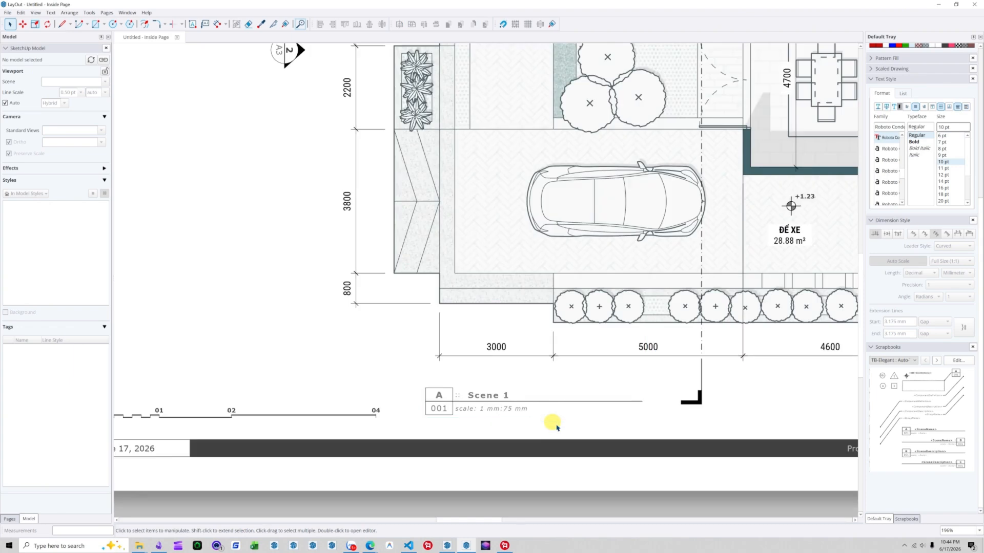
Step: Change the font of the drawing title, level marker, north arrow and vertical section-line symbols to Roboto Condensed
click(492, 408)
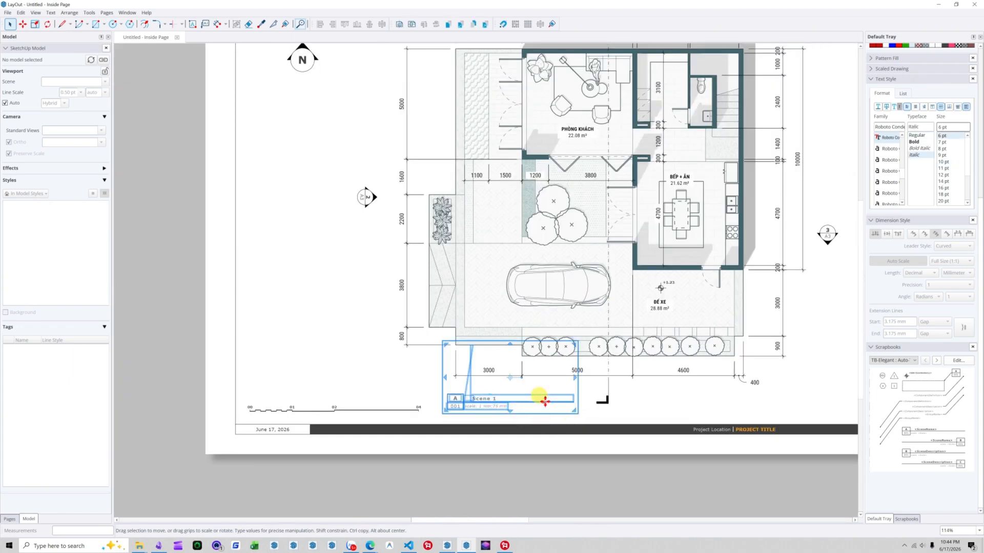
shift+click(658, 285)
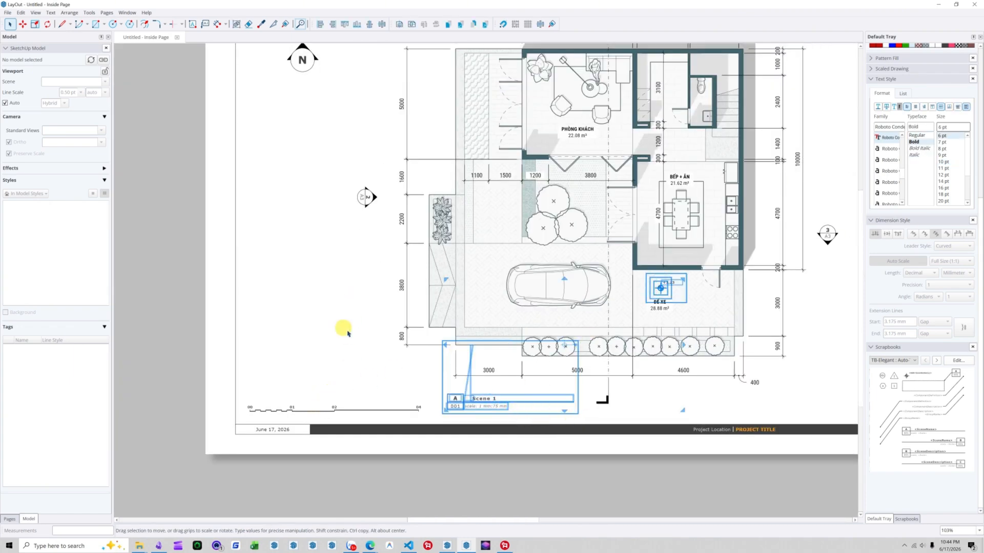
scroll(345, 329, down, 2)
shift+click(316, 132)
scroll(558, 106, up, 2)
shift+click(535, 97)
click(896, 419)
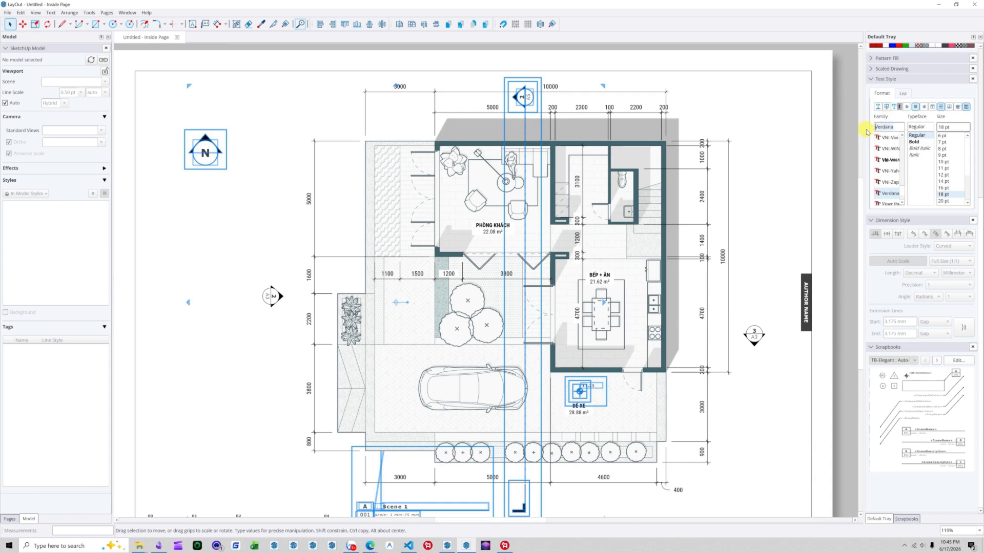
key(Return)
scroll(419, 504, up, 5)
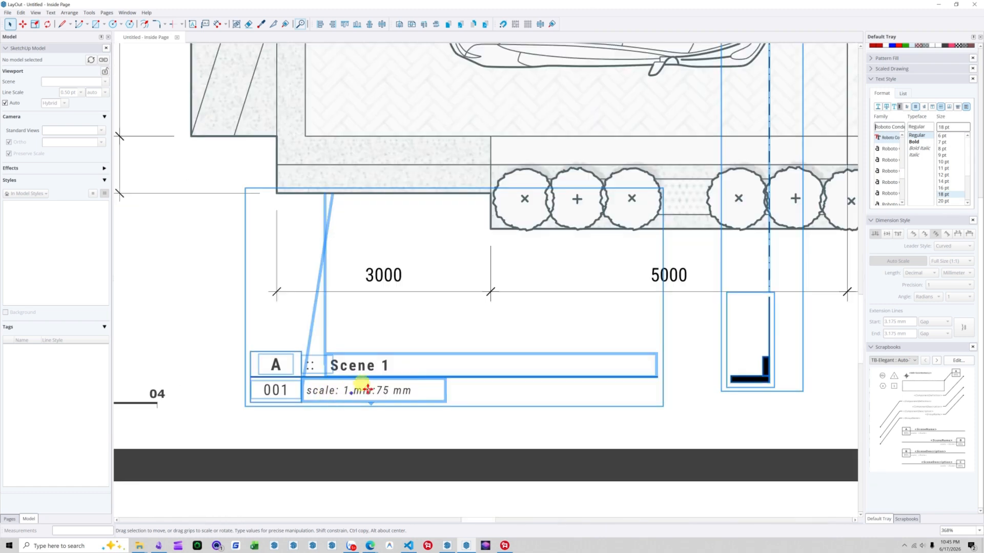
click(213, 290)
scroll(501, 359, down, 8)
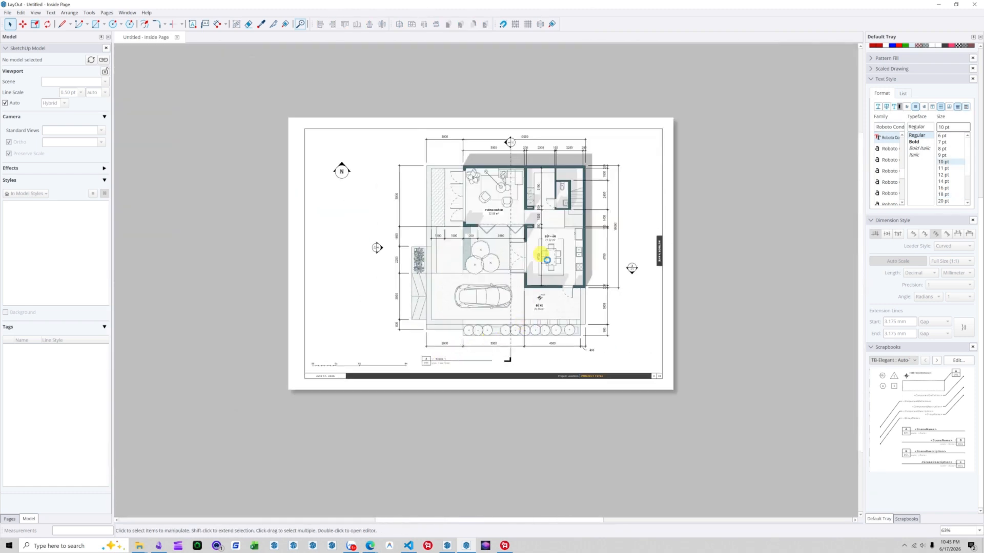
scroll(542, 193, up, 3)
click(512, 146)
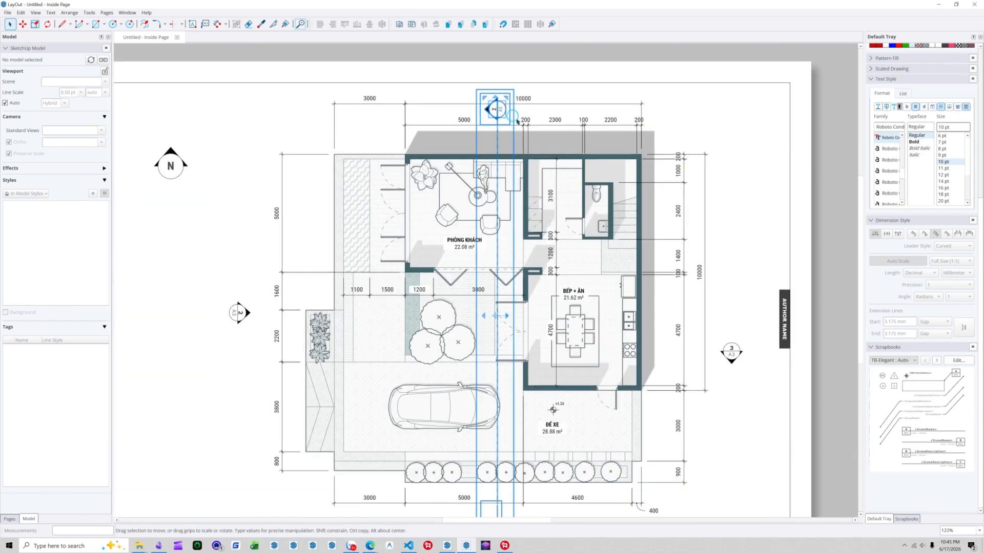
scroll(564, 182, down, 4)
scroll(538, 290, up, 1)
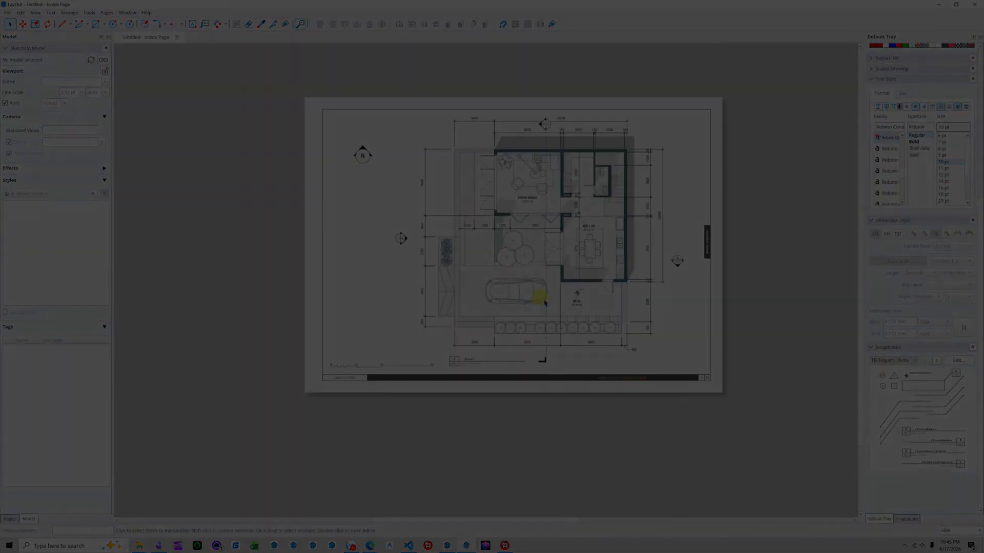